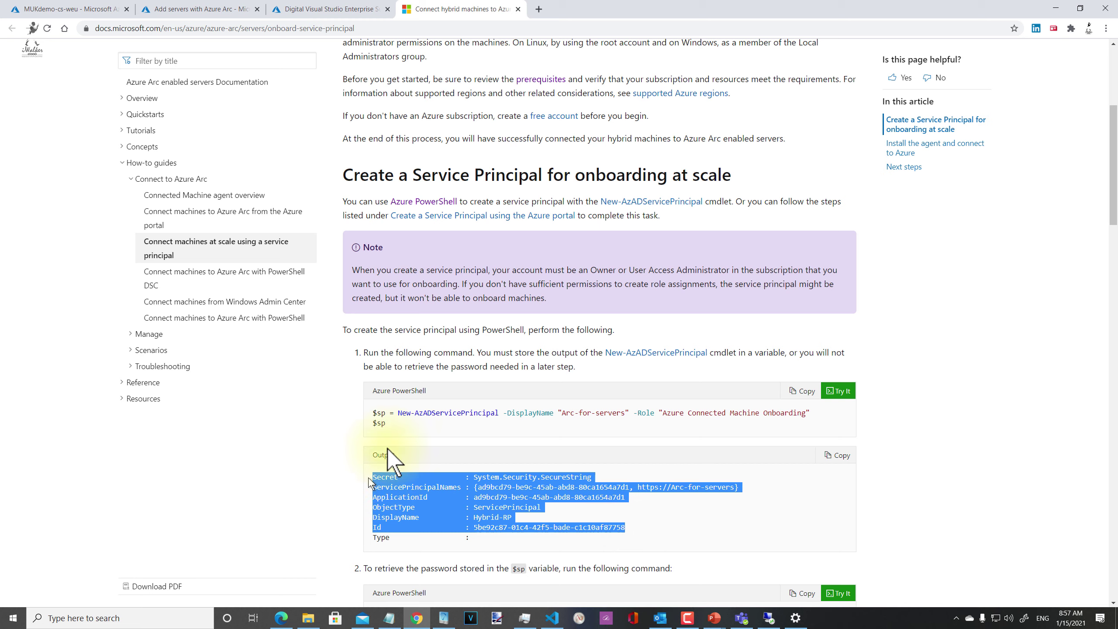
Step: Review the install script's password retrieval command, msiexec install line and azcmagent.exe connect command
{"action": "left_click", "coordinate": [384, 426]}
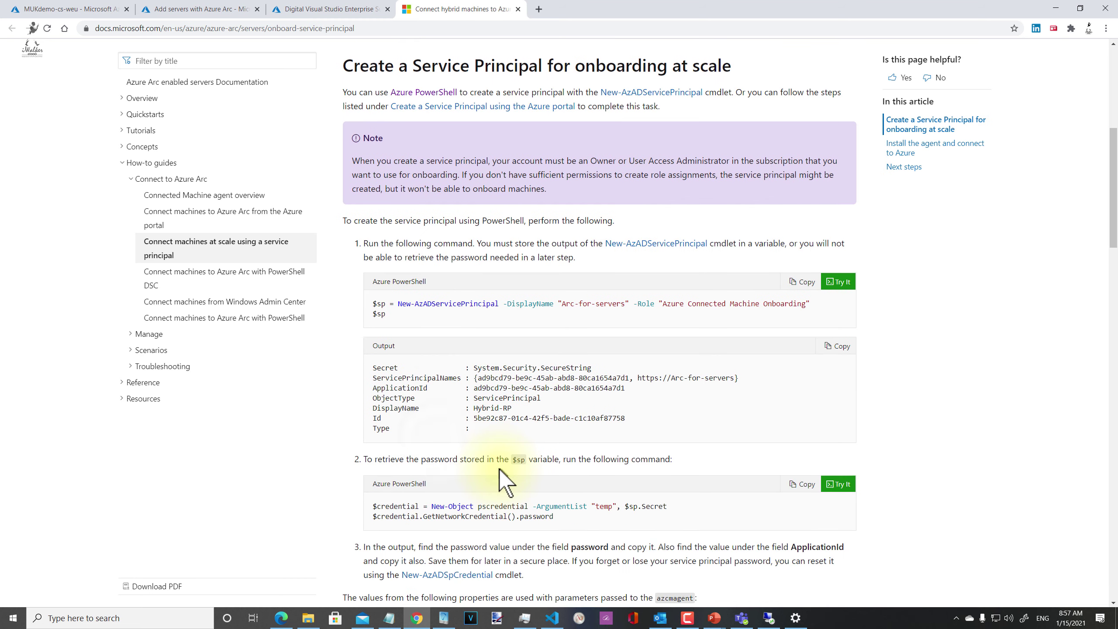
{"action": "scroll", "coordinate": [498, 468], "scroll_direction": "down", "scroll_amount": 2}
{"action": "scroll", "coordinate": [492, 463], "scroll_direction": "down", "scroll_amount": 1}
{"action": "left_click_drag", "start_coordinate": [556, 463], "coordinate": [368, 453]}
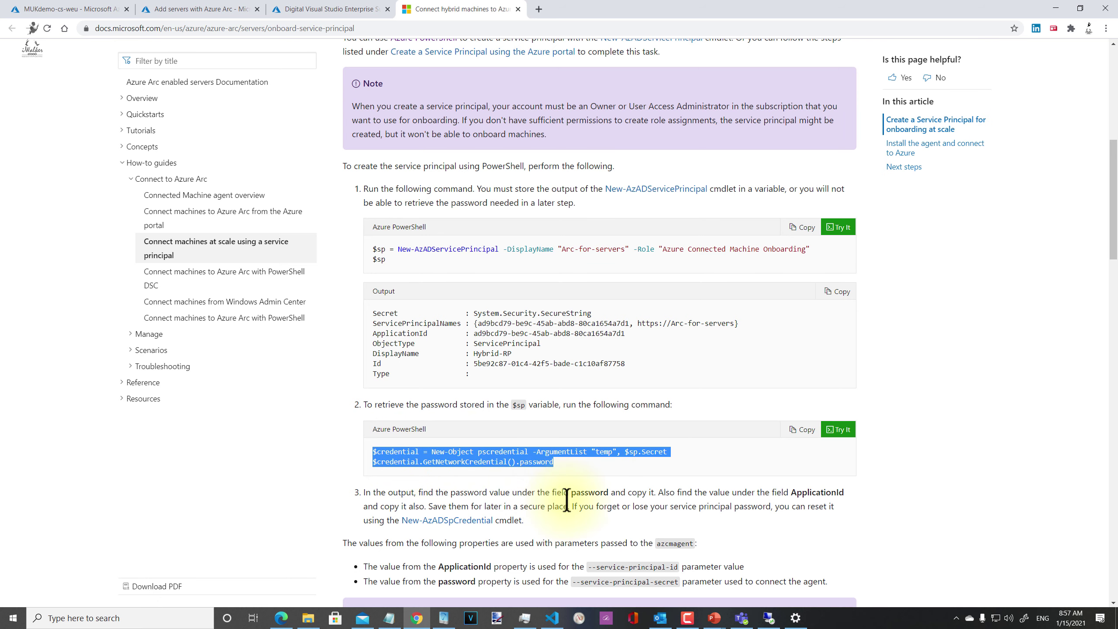
{"action": "scroll", "coordinate": [568, 493], "scroll_direction": "down", "scroll_amount": 1}
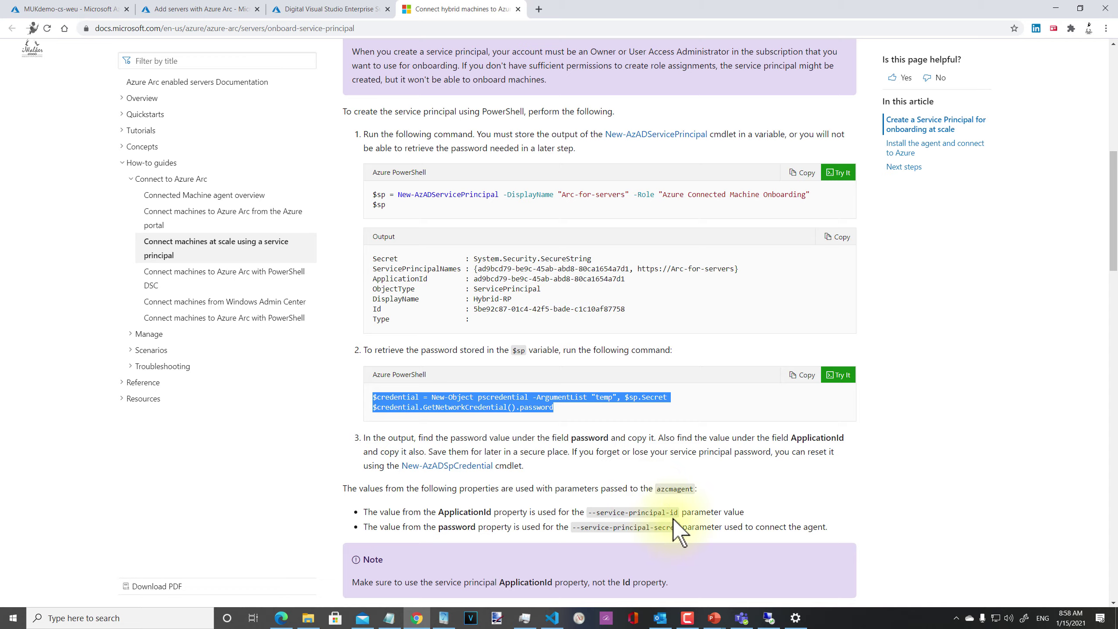
{"action": "scroll", "coordinate": [673, 528], "scroll_direction": "down", "scroll_amount": 12}
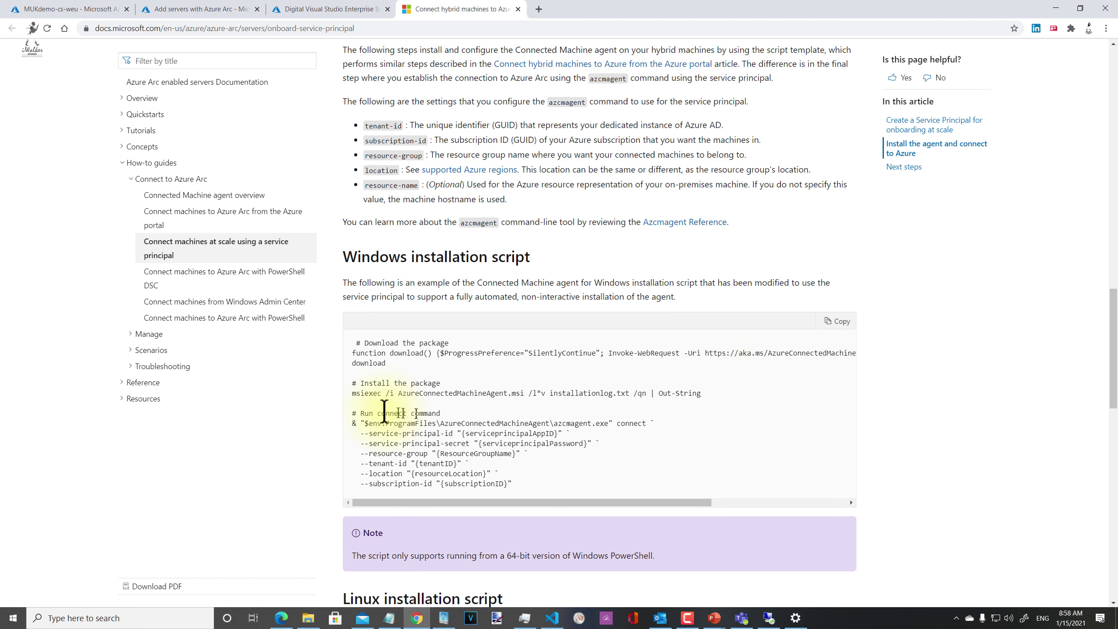
{"action": "left_click_drag", "start_coordinate": [701, 393], "coordinate": [469, 393]}
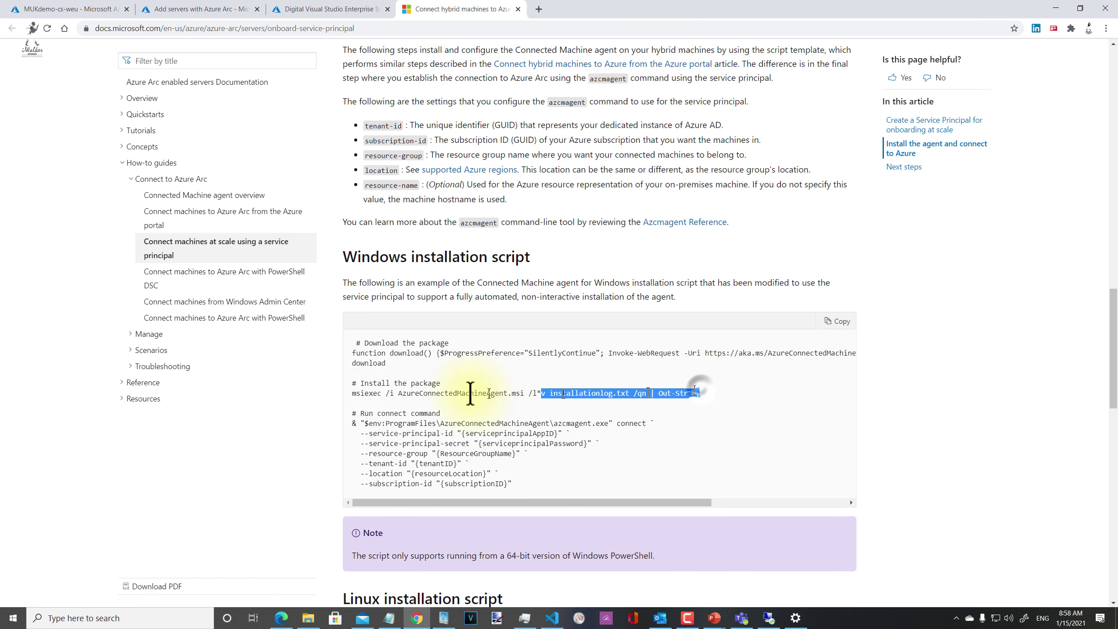
{"action": "left_click", "coordinate": [423, 430]}
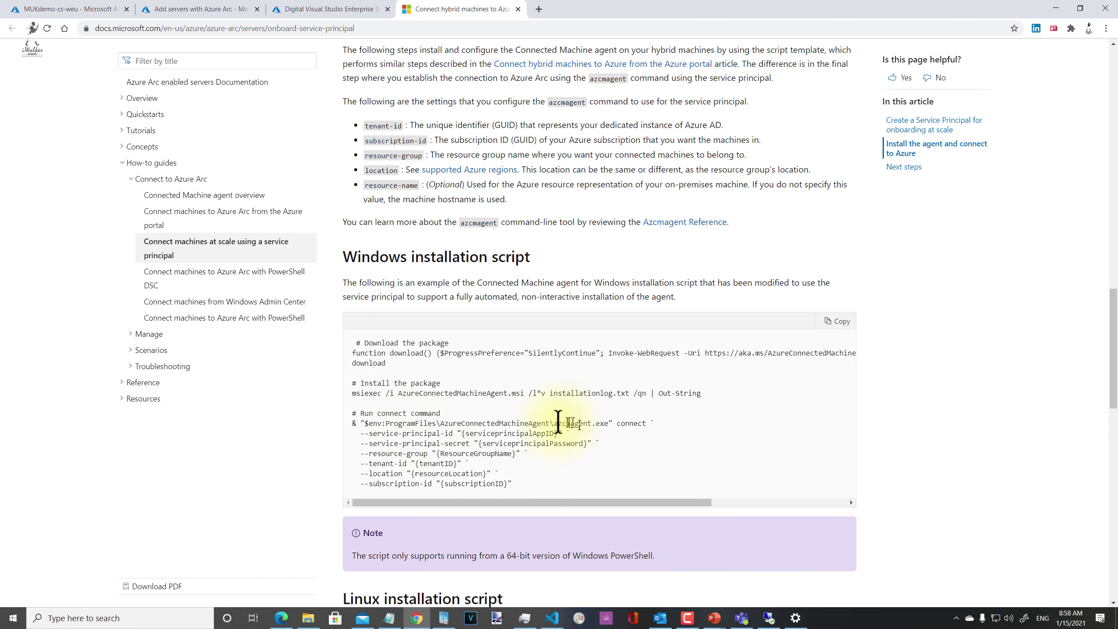
{"action": "left_click_drag", "start_coordinate": [551, 423], "coordinate": [603, 427]}
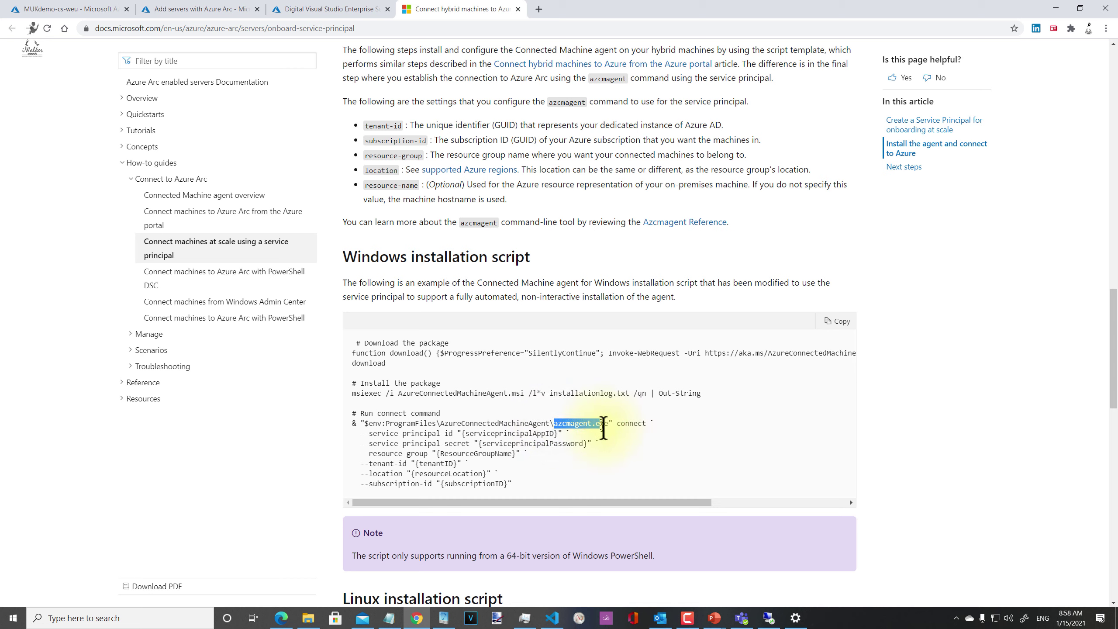
{"action": "left_click", "coordinate": [464, 467]}
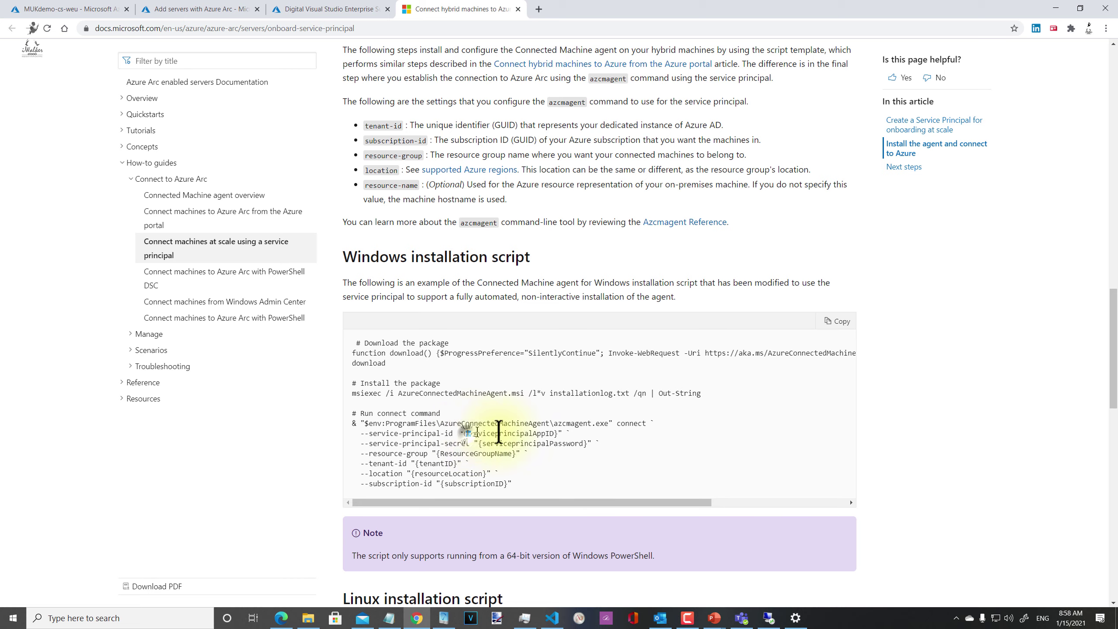
{"action": "left_click_drag", "start_coordinate": [499, 433], "coordinate": [572, 439]}
{"action": "left_click", "coordinate": [644, 474]}
Step: Review the ApplicationId value in the output and the two-line password retrieval command again
{"action": "scroll", "coordinate": [636, 476], "scroll_direction": "up", "scroll_amount": 8}
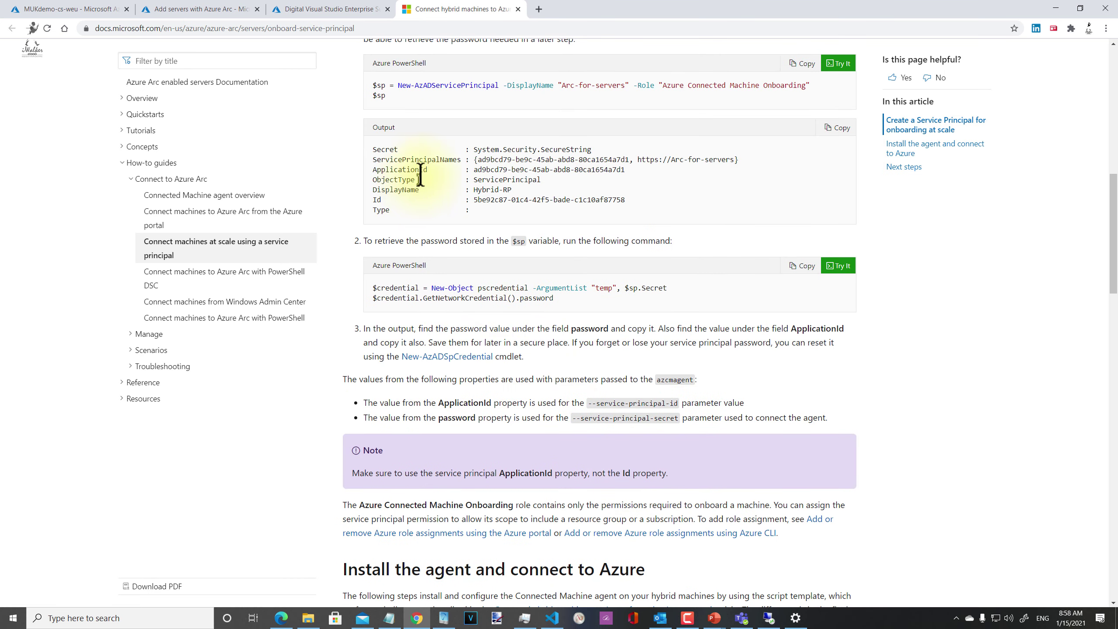
{"action": "left_click_drag", "start_coordinate": [474, 170], "coordinate": [642, 200]}
{"action": "left_click", "coordinate": [643, 199]}
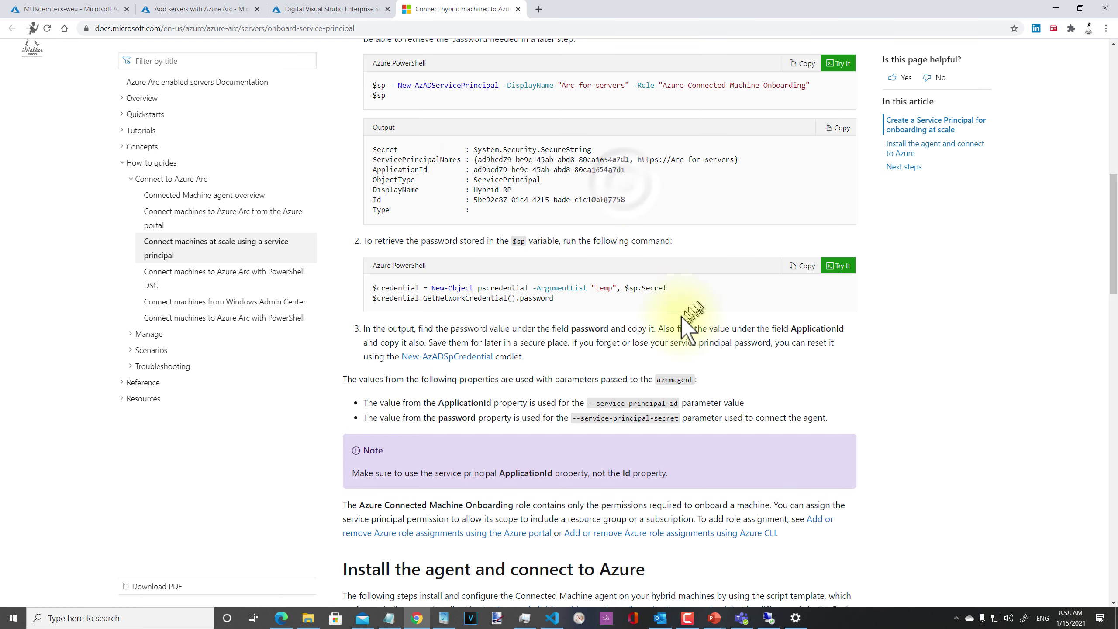
{"action": "scroll", "coordinate": [678, 341], "scroll_direction": "down", "scroll_amount": 1}
{"action": "scroll", "coordinate": [678, 341], "scroll_direction": "down", "scroll_amount": 10}
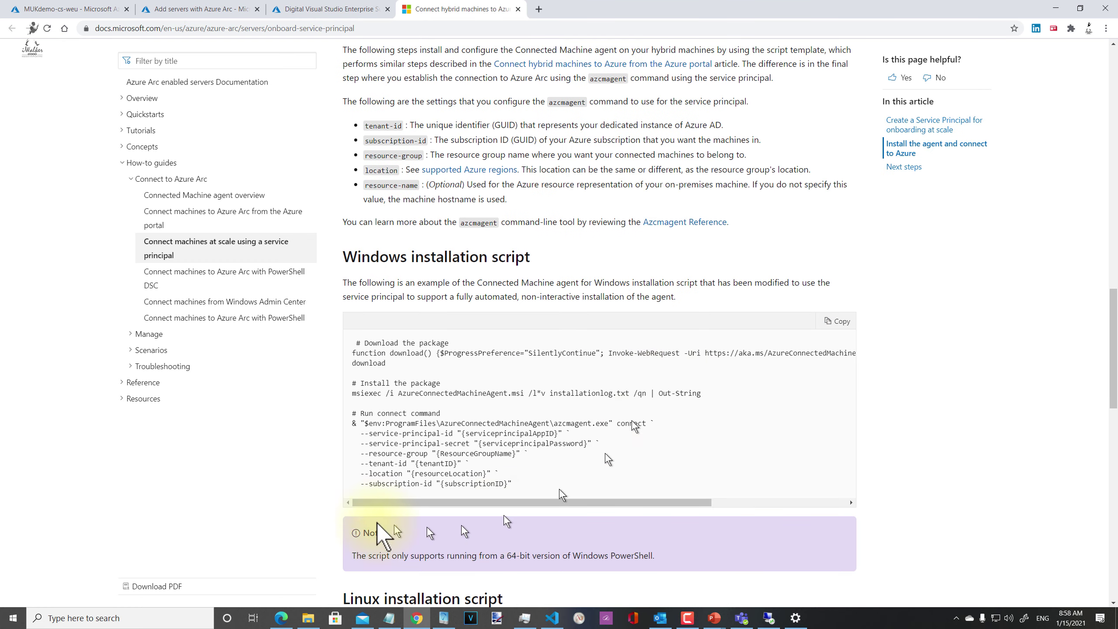
{"action": "double_click", "coordinate": [485, 443]}
{"action": "left_click", "coordinate": [579, 491]}
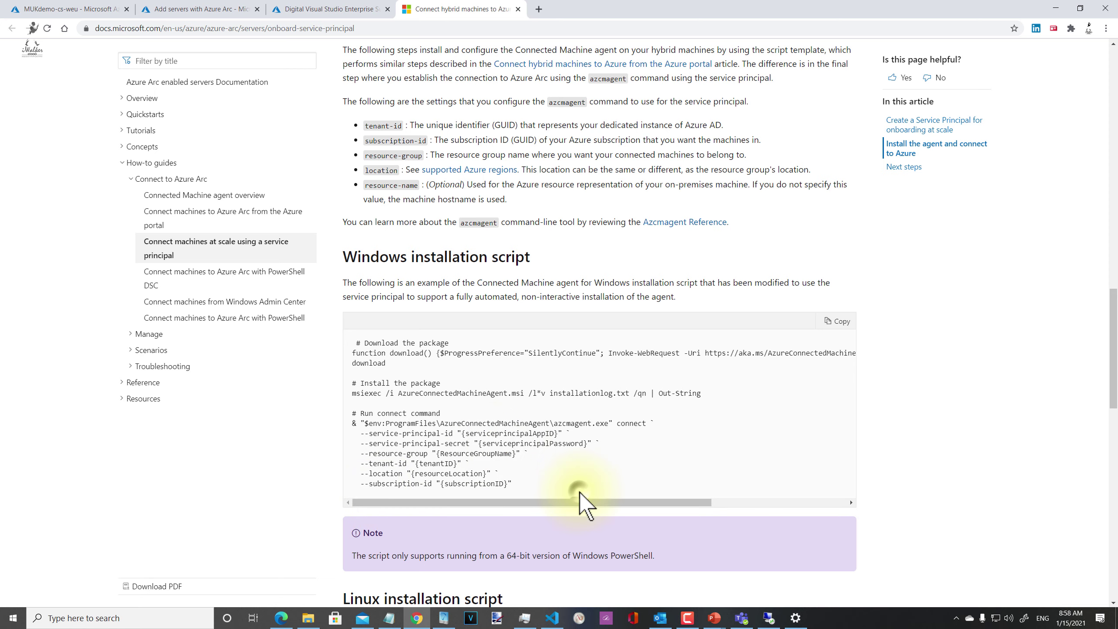
{"action": "scroll", "coordinate": [579, 490], "scroll_direction": "up", "scroll_amount": 8}
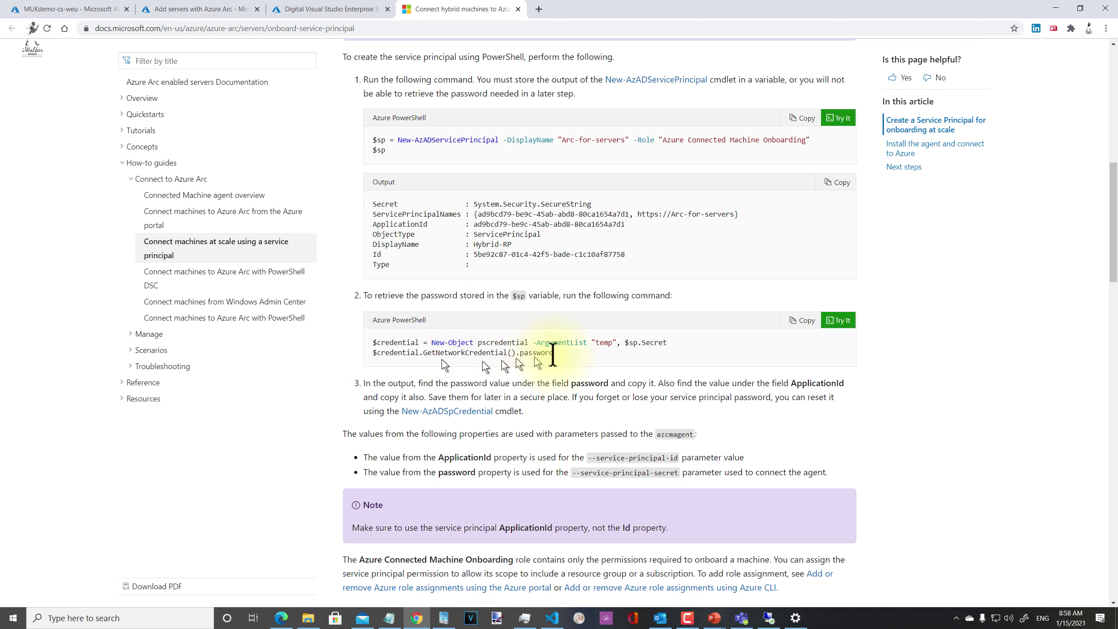
{"action": "left_click_drag", "start_coordinate": [554, 352], "coordinate": [375, 346]}
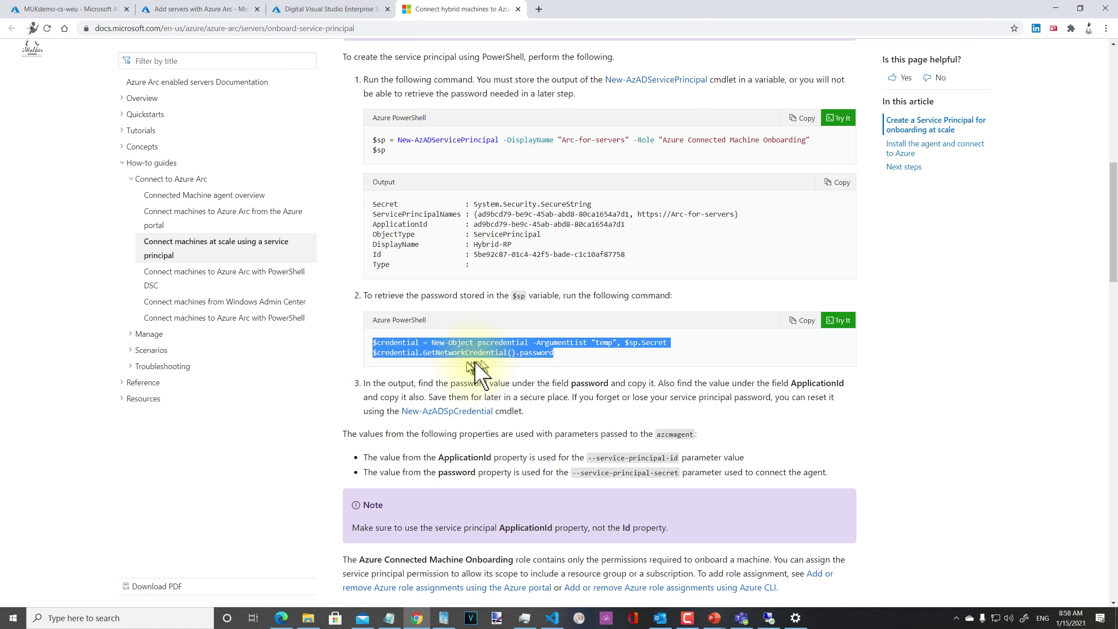
{"action": "left_click", "coordinate": [600, 358]}
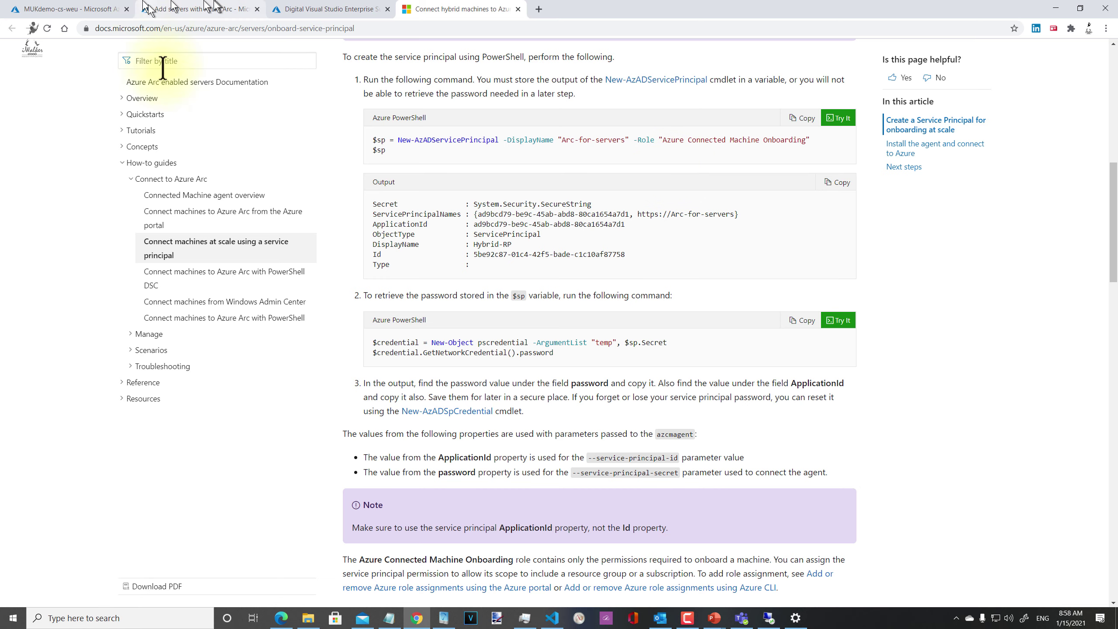
{"action": "scroll", "coordinate": [798, 411], "scroll_direction": "down", "scroll_amount": 5}
{"action": "scroll", "coordinate": [801, 410], "scroll_direction": "down", "scroll_amount": 10}
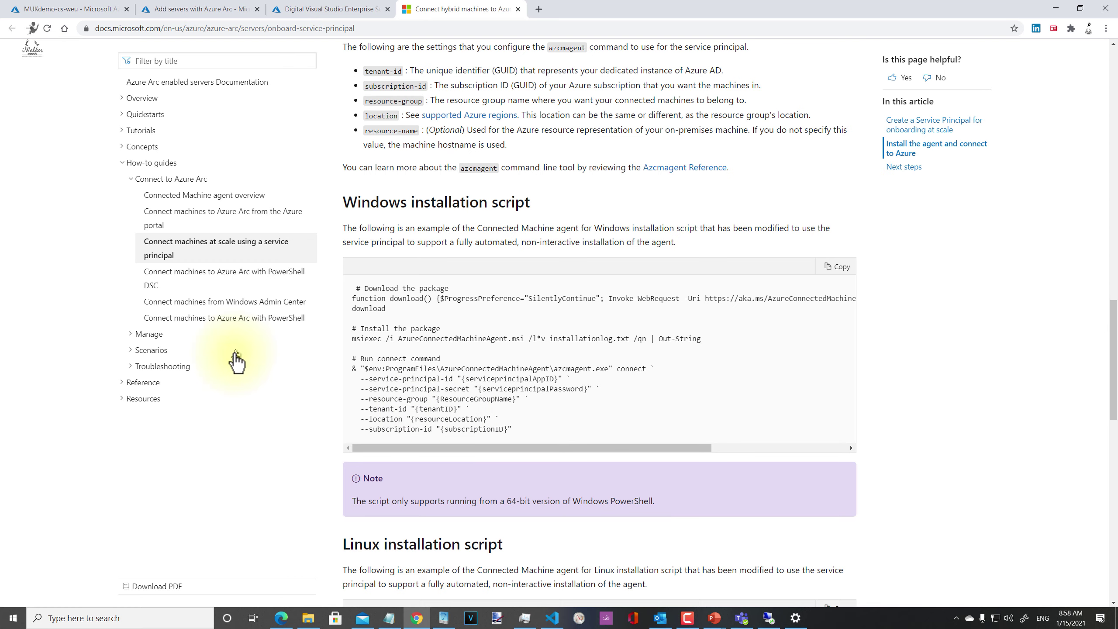
Step: Return to the Add servers with Azure Arc page and start generating an interactive onboarding script
{"action": "key", "text": "alt+Tab"}
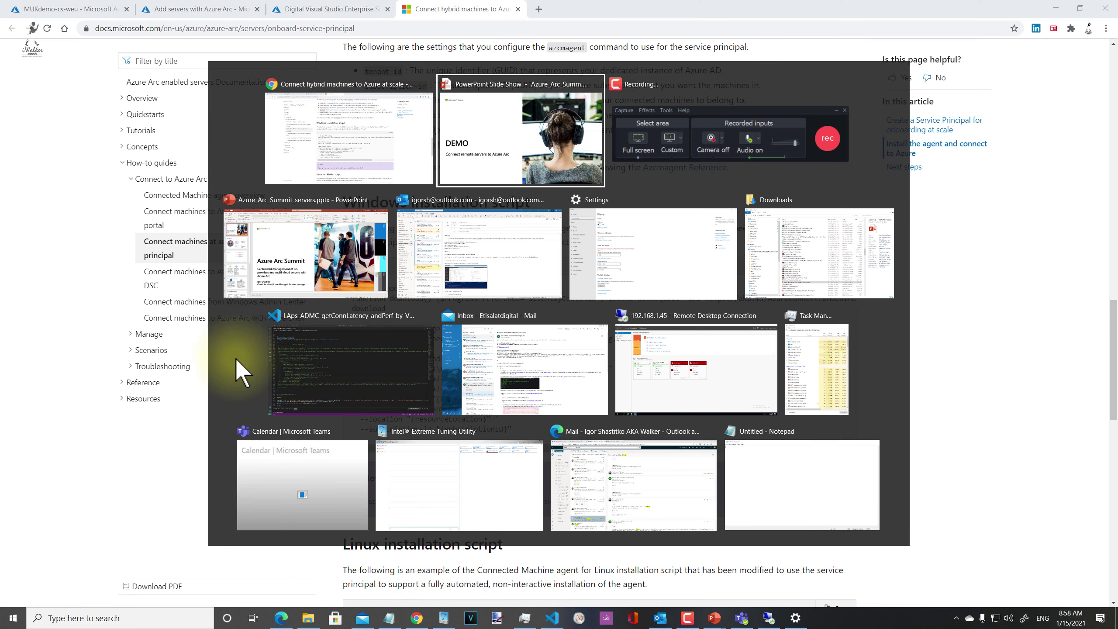
{"action": "key", "text": "Escape"}
{"action": "left_click", "coordinate": [292, 9]}
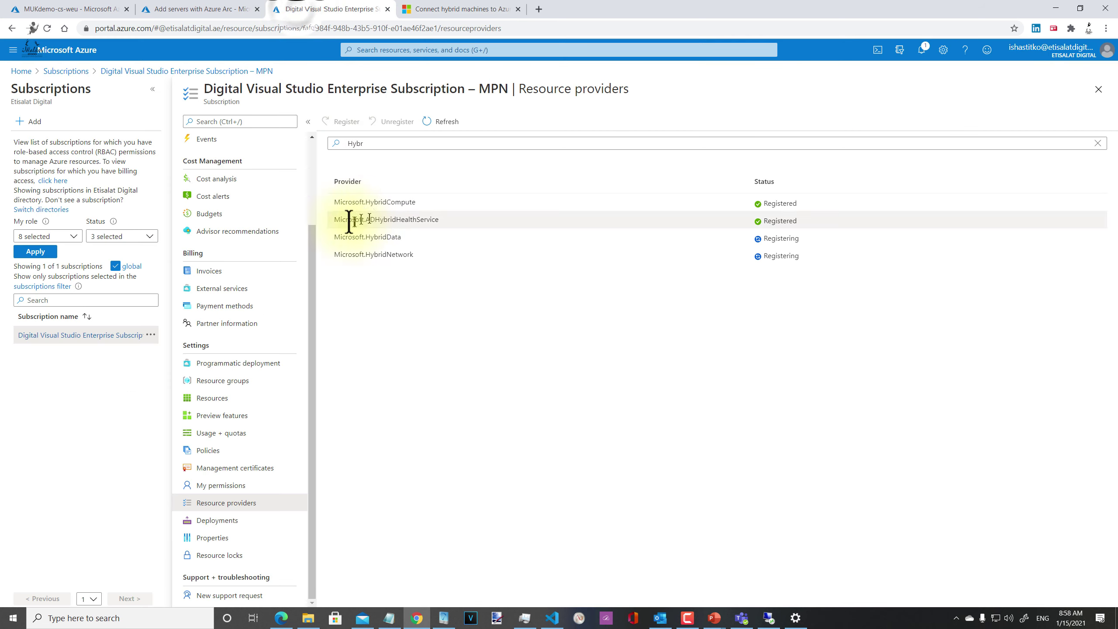
{"action": "left_click", "coordinate": [198, 9]}
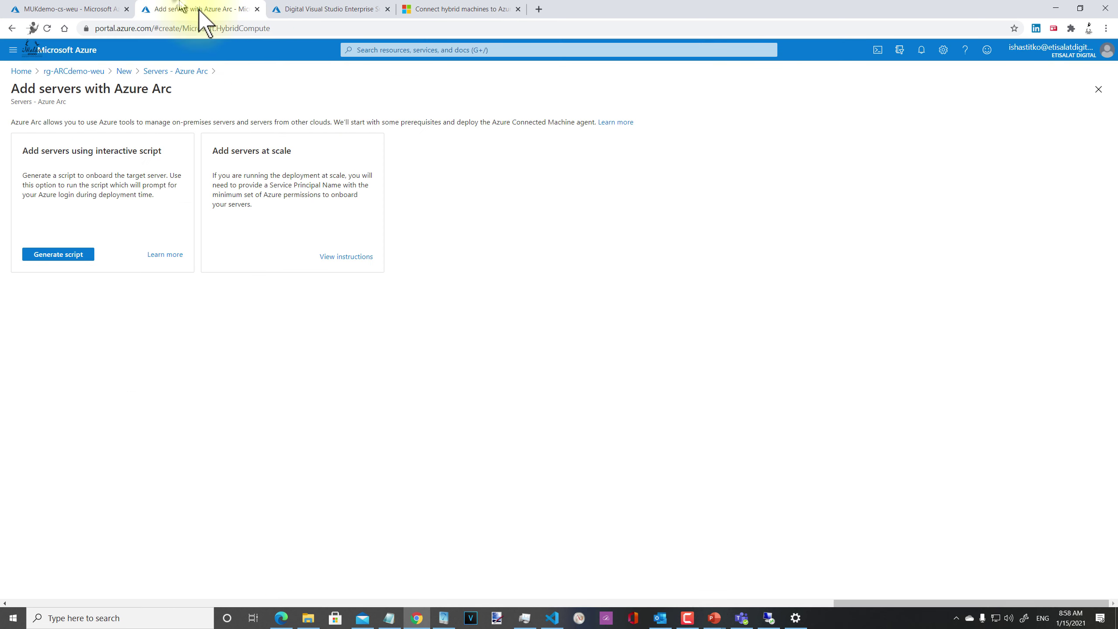
{"action": "left_click", "coordinate": [76, 256]}
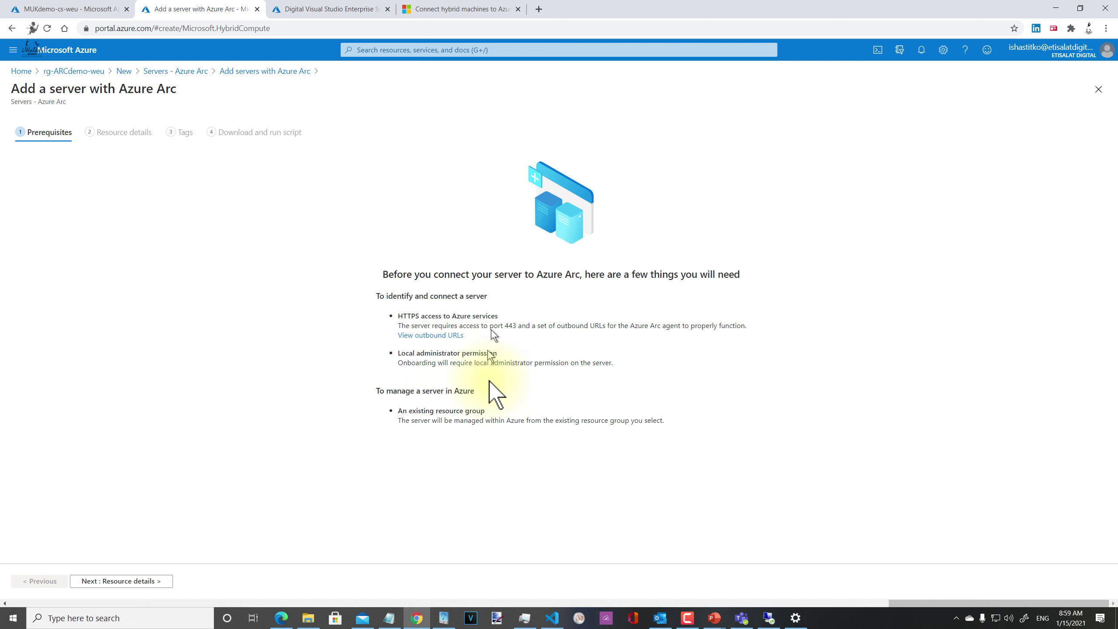
Step: Set the server's region to West Europe in resource details and move on to Tags
{"action": "left_click", "coordinate": [132, 581]}
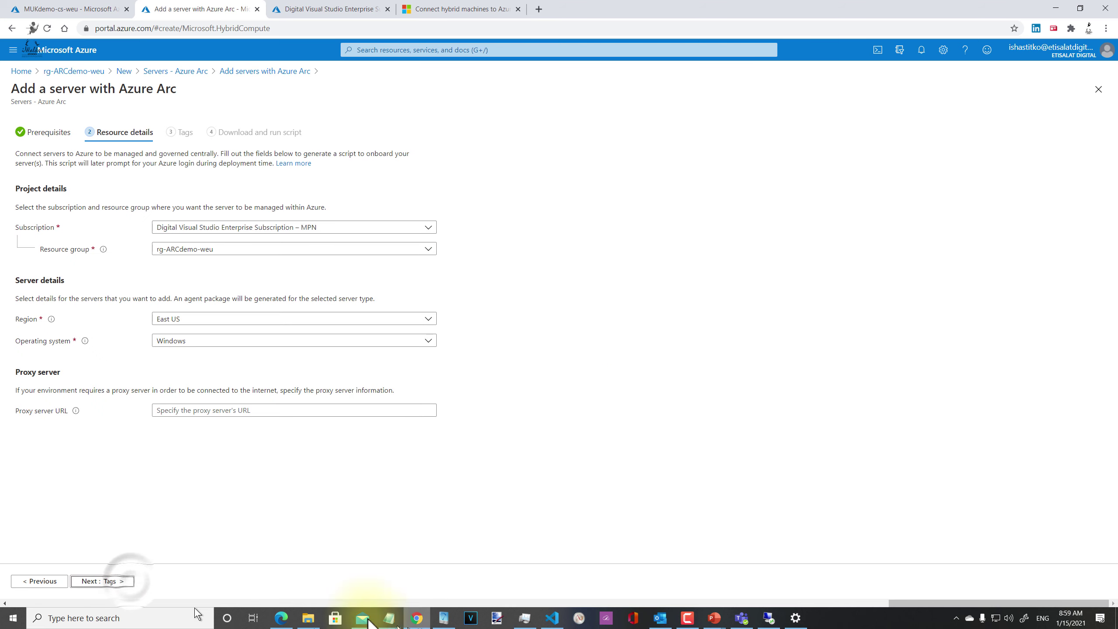
{"action": "left_click", "coordinate": [222, 319]}
{"action": "left_click", "coordinate": [166, 496]}
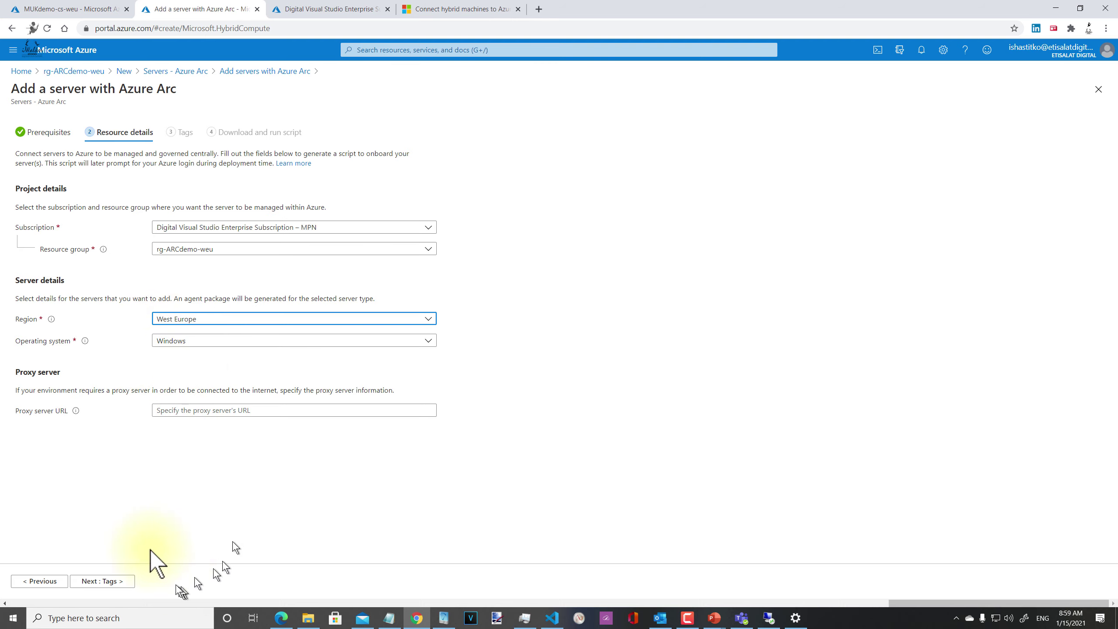
{"action": "left_click", "coordinate": [163, 413]}
{"action": "left_click", "coordinate": [379, 454]}
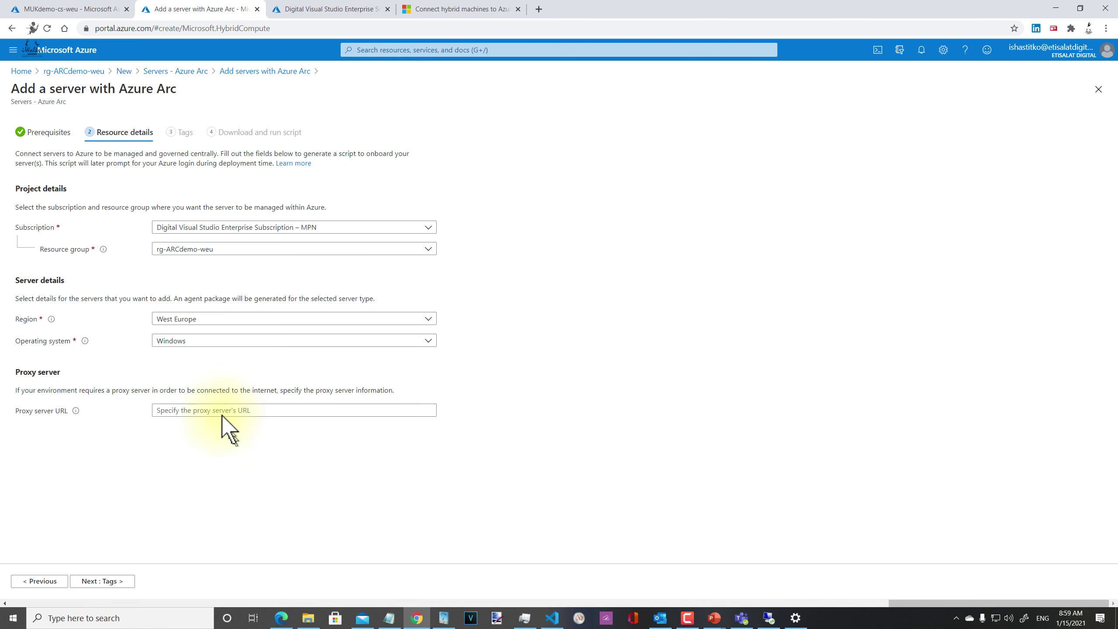
{"action": "left_click", "coordinate": [119, 582]}
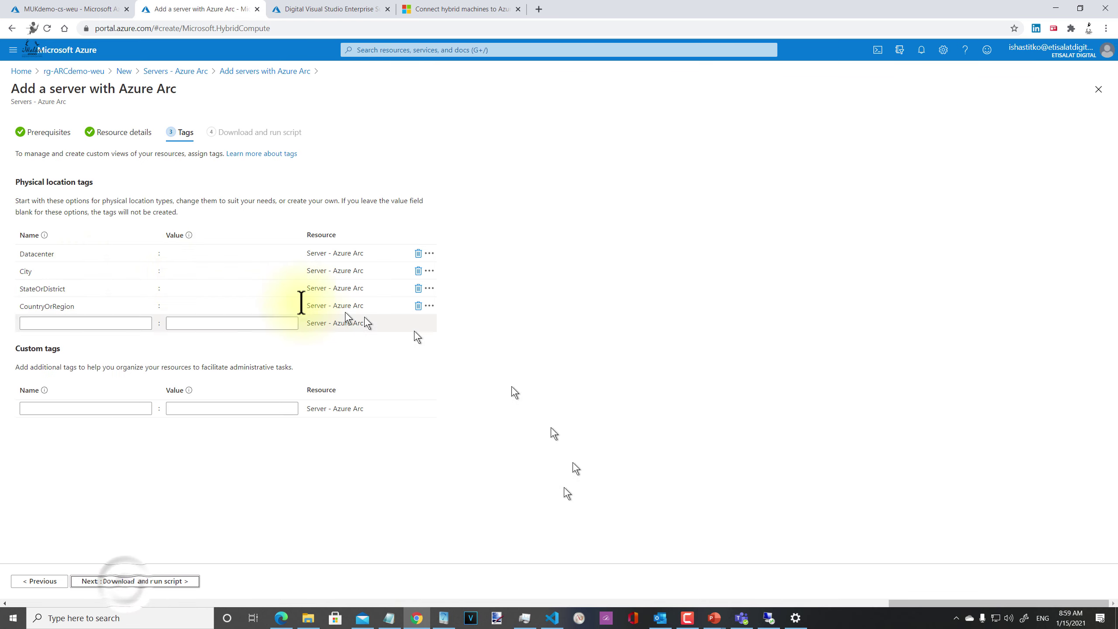
Step: Enter tag values Home, Dubai and UAE, then go on to the download-and-run-script step
{"action": "left_click", "coordinate": [177, 254]}
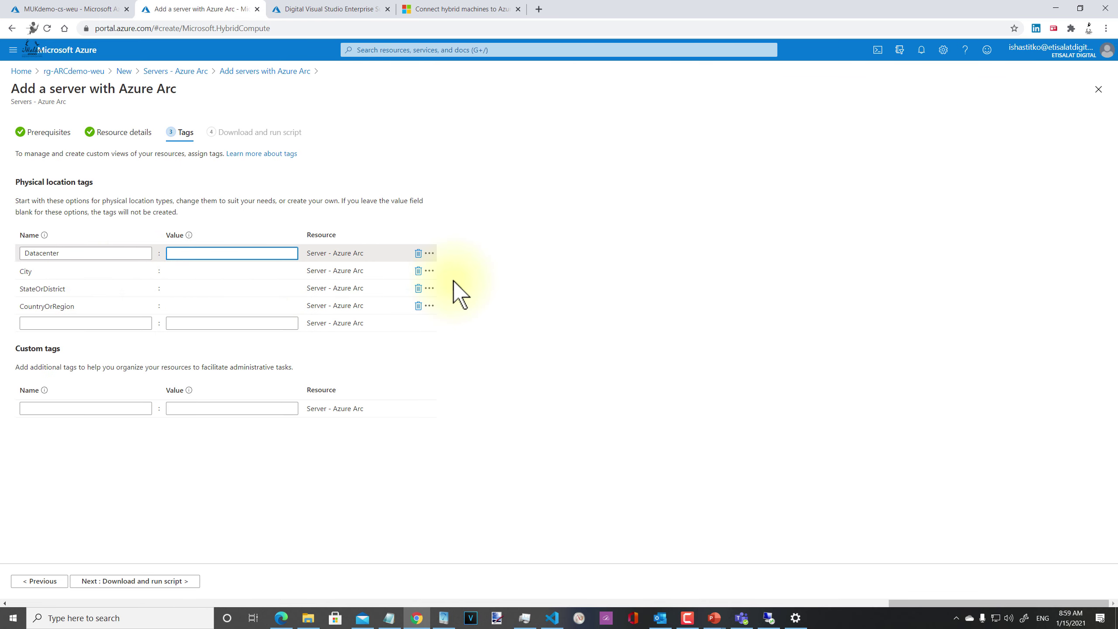
{"action": "type", "text": "H"}
{"action": "key", "text": "Tab"}
{"action": "key", "text": "Tab"}
{"action": "key", "text": "Tab"}
{"action": "key", "text": "Tab"}
{"action": "key", "text": "Tab"}
{"action": "key", "text": "Tab"}
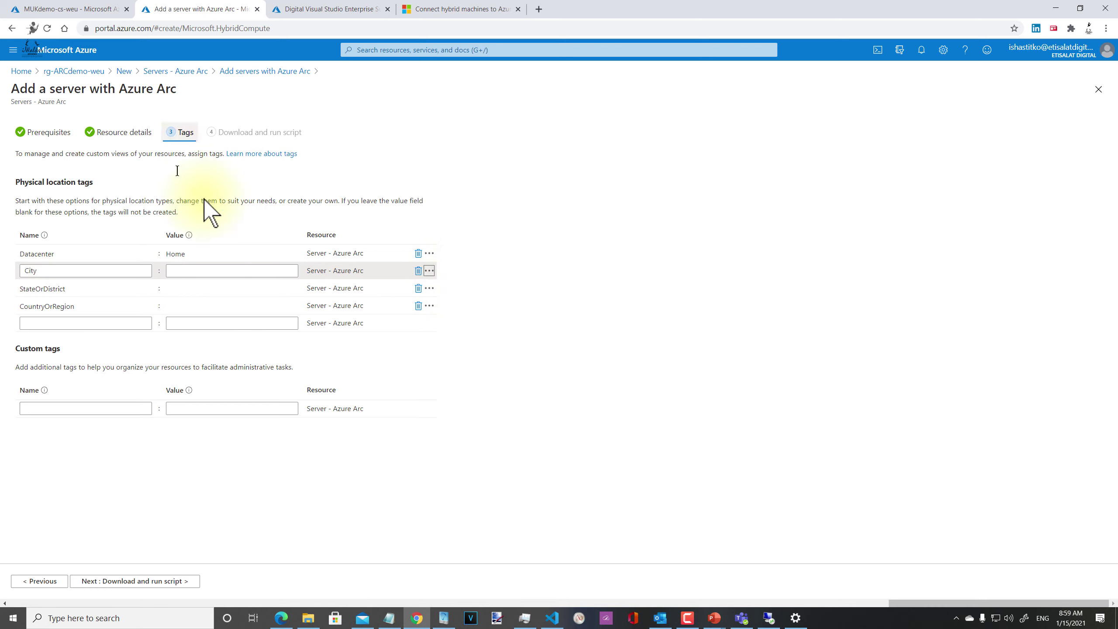
{"action": "left_click", "coordinate": [237, 269]}
{"action": "type", "text": "Dubai"}
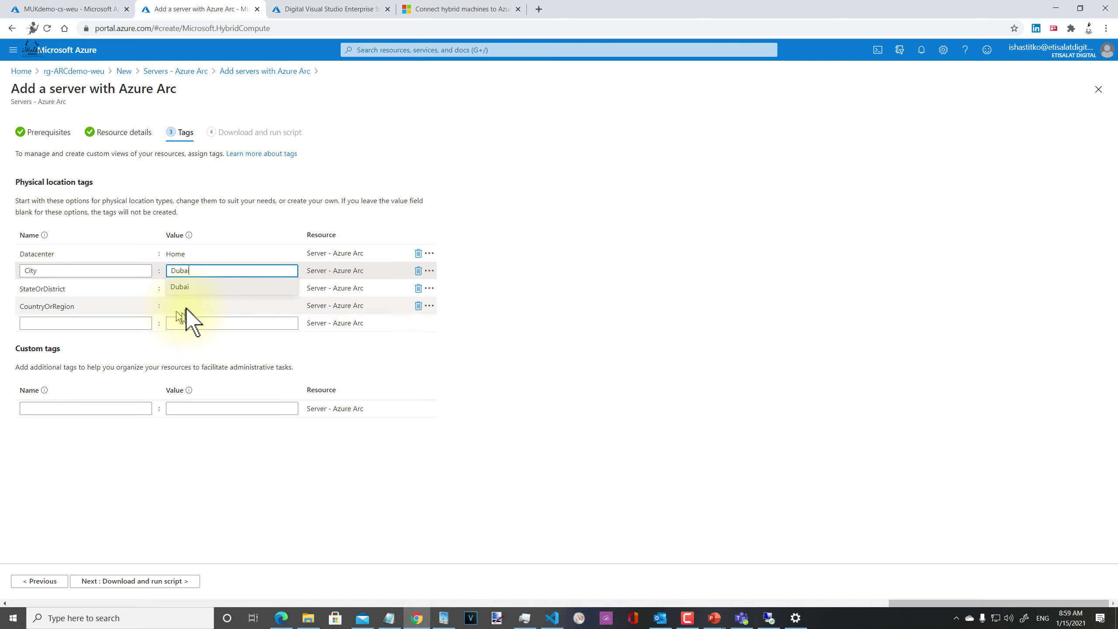
{"action": "left_click", "coordinate": [186, 307]}
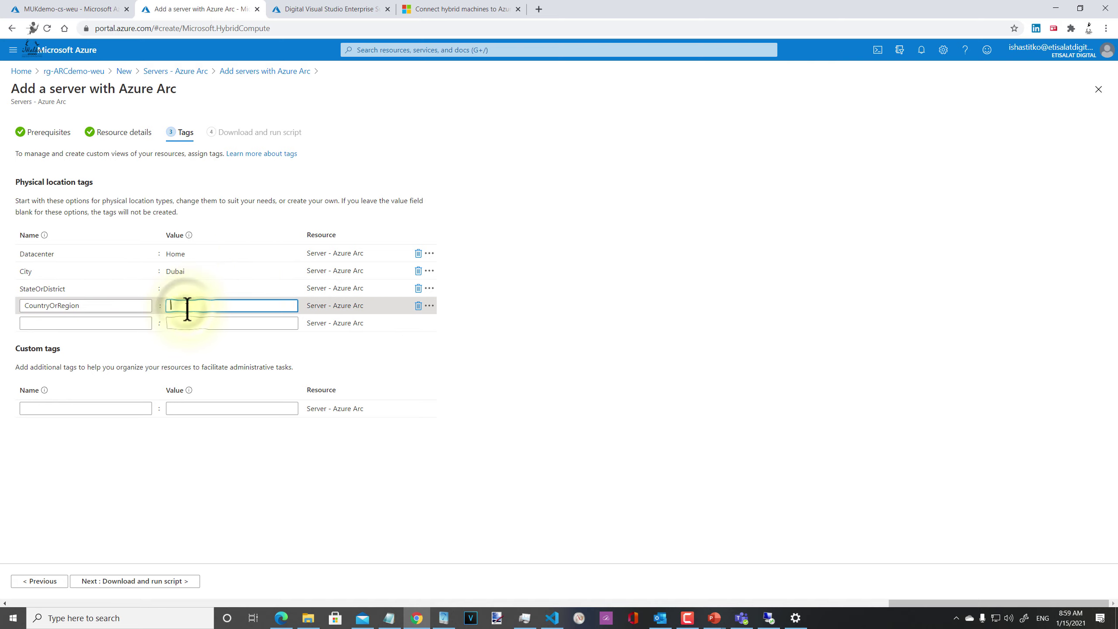
{"action": "type", "text": "UAE"}
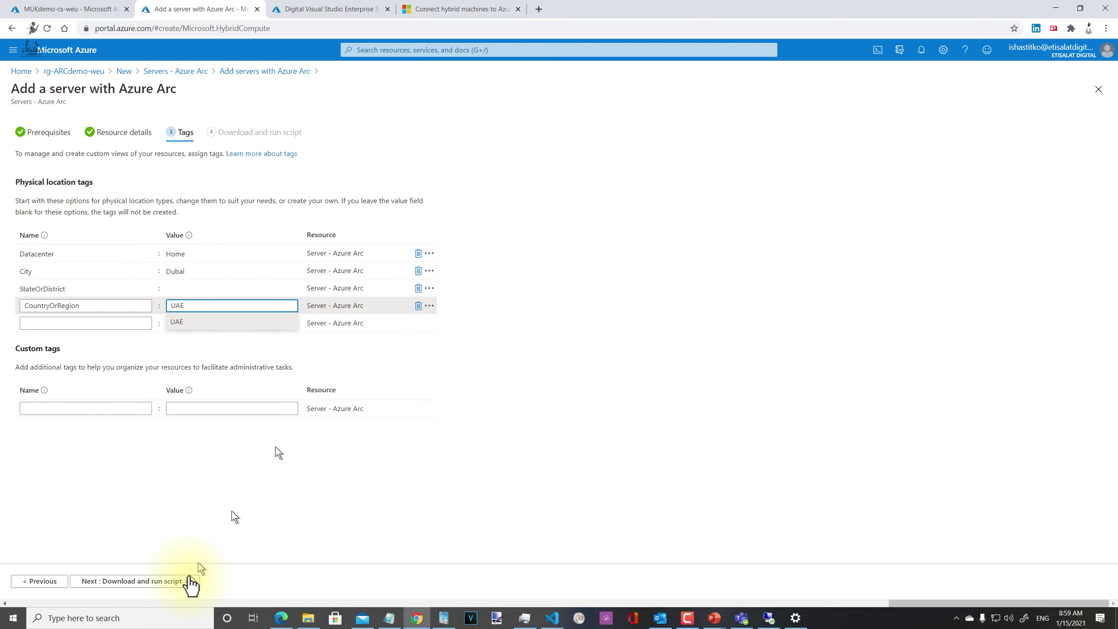
{"action": "left_click", "coordinate": [184, 582]}
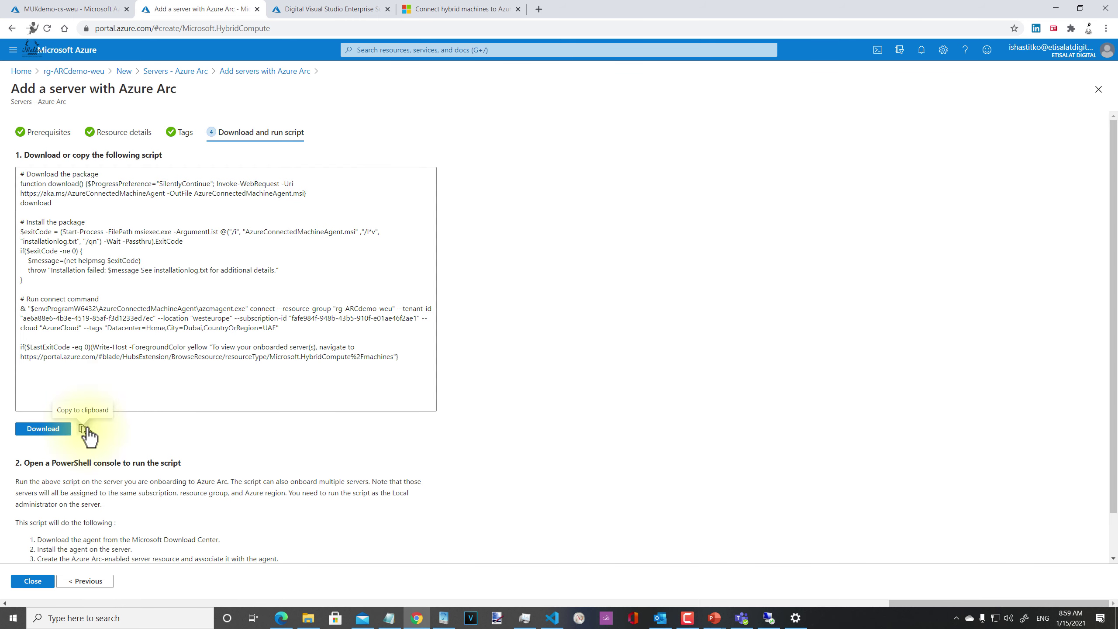
{"action": "left_click_drag", "start_coordinate": [52, 203], "coordinate": [17, 183]}
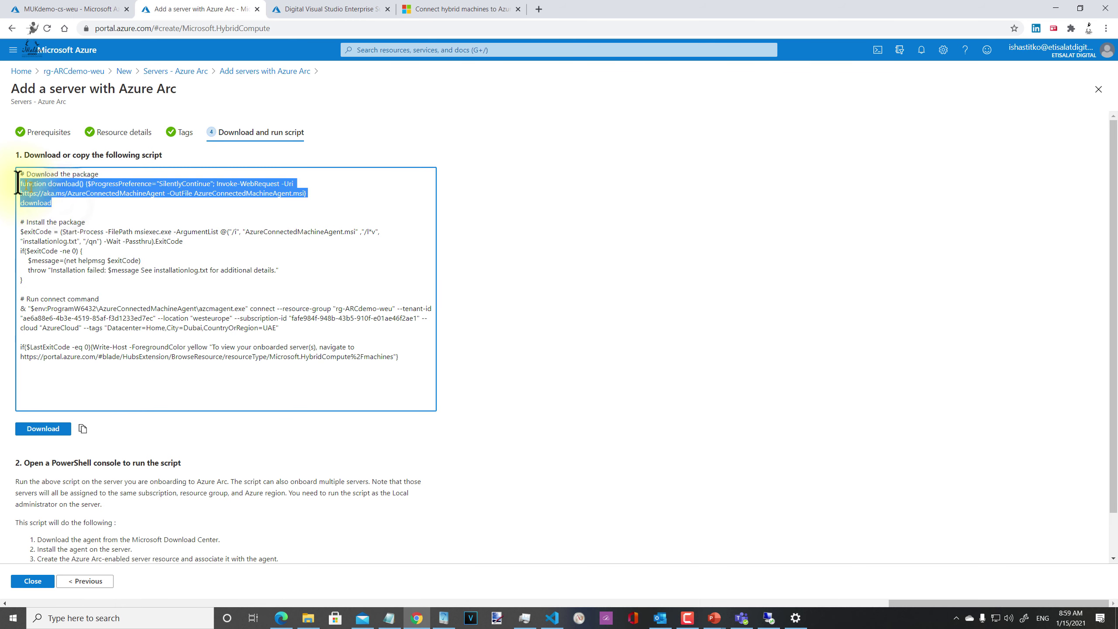
{"action": "left_click", "coordinate": [231, 194]}
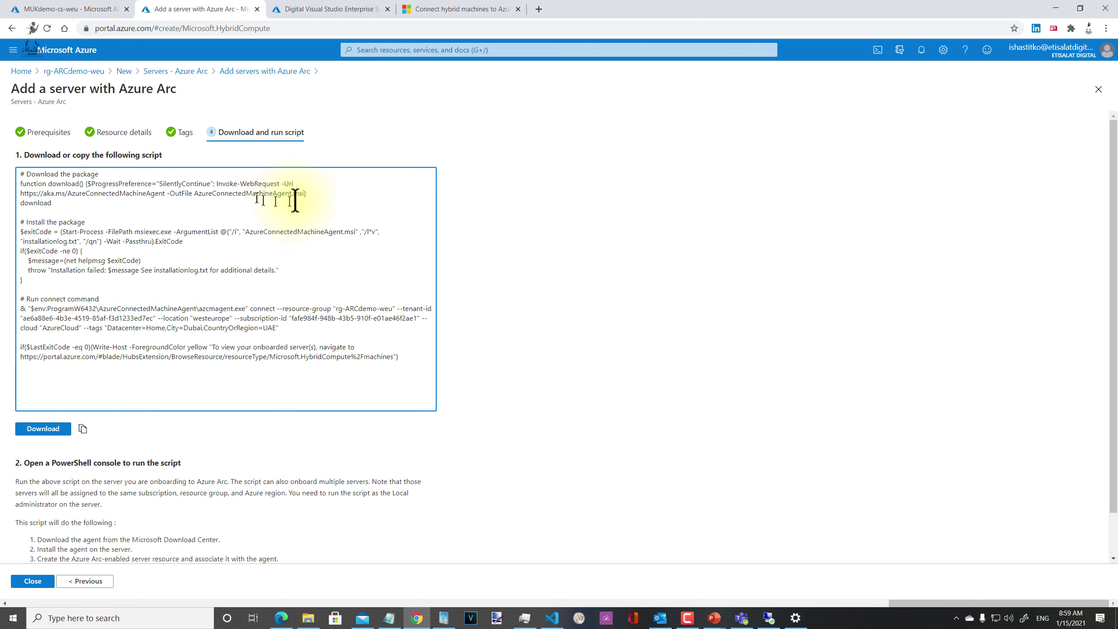
{"action": "left_click_drag", "start_coordinate": [308, 194], "coordinate": [167, 190]}
{"action": "left_click", "coordinate": [222, 200]}
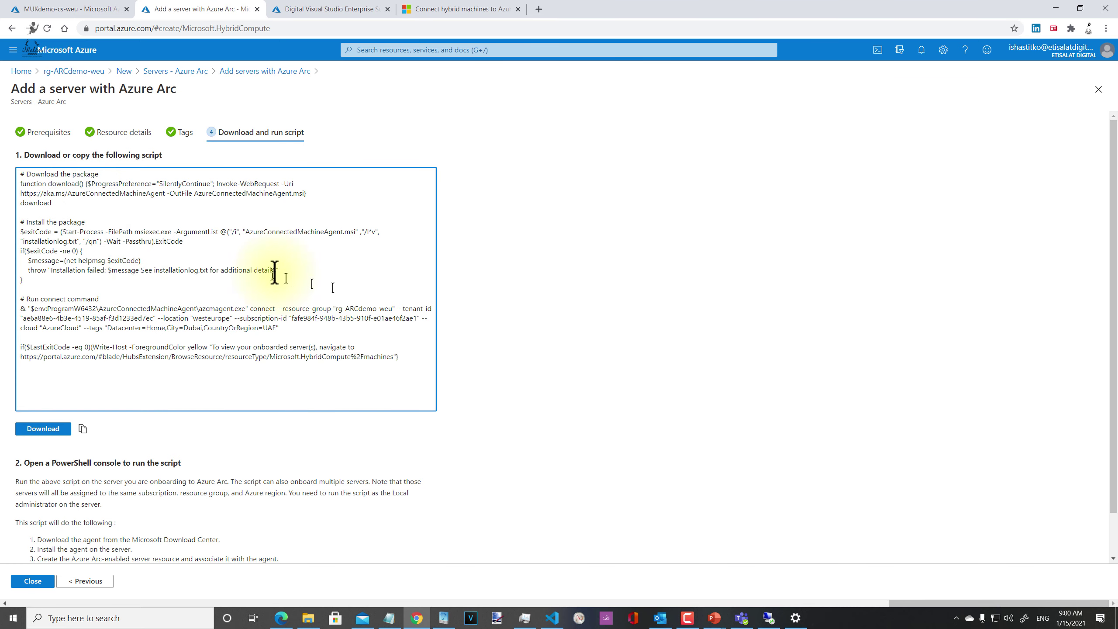
{"action": "left_click_drag", "start_coordinate": [31, 271], "coordinate": [5, 236]}
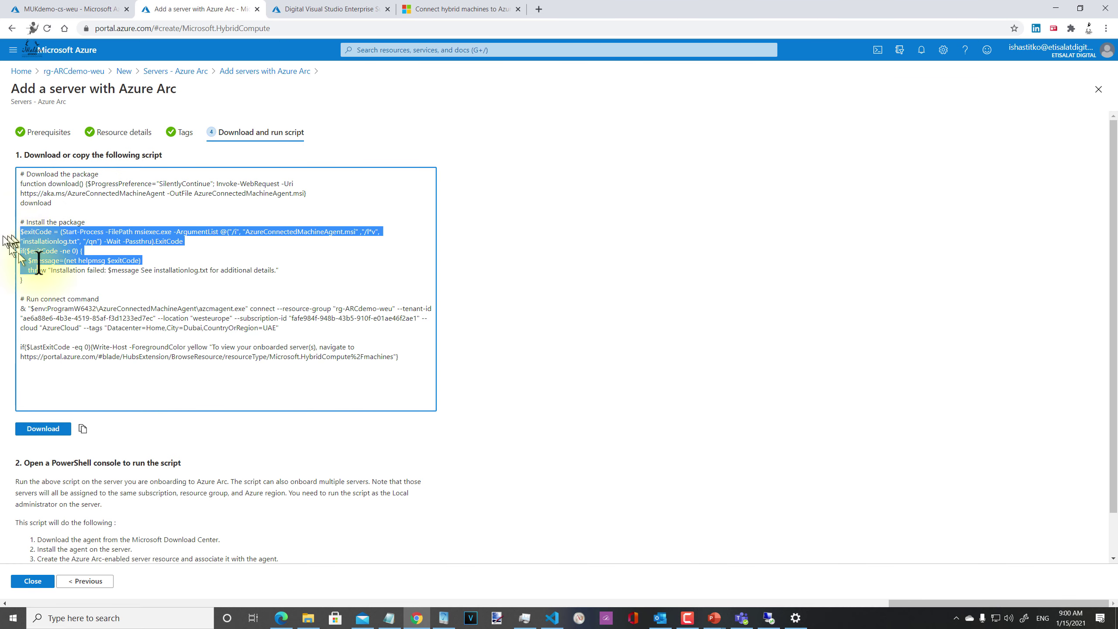
{"action": "left_click", "coordinate": [176, 249]}
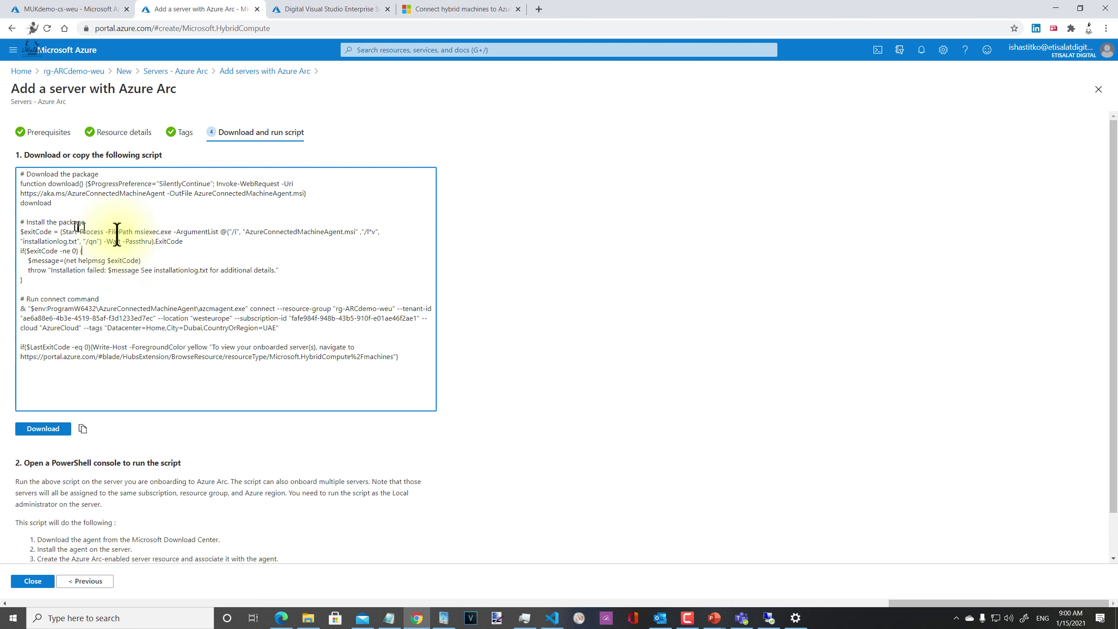
{"action": "left_click_drag", "start_coordinate": [90, 230], "coordinate": [290, 242]}
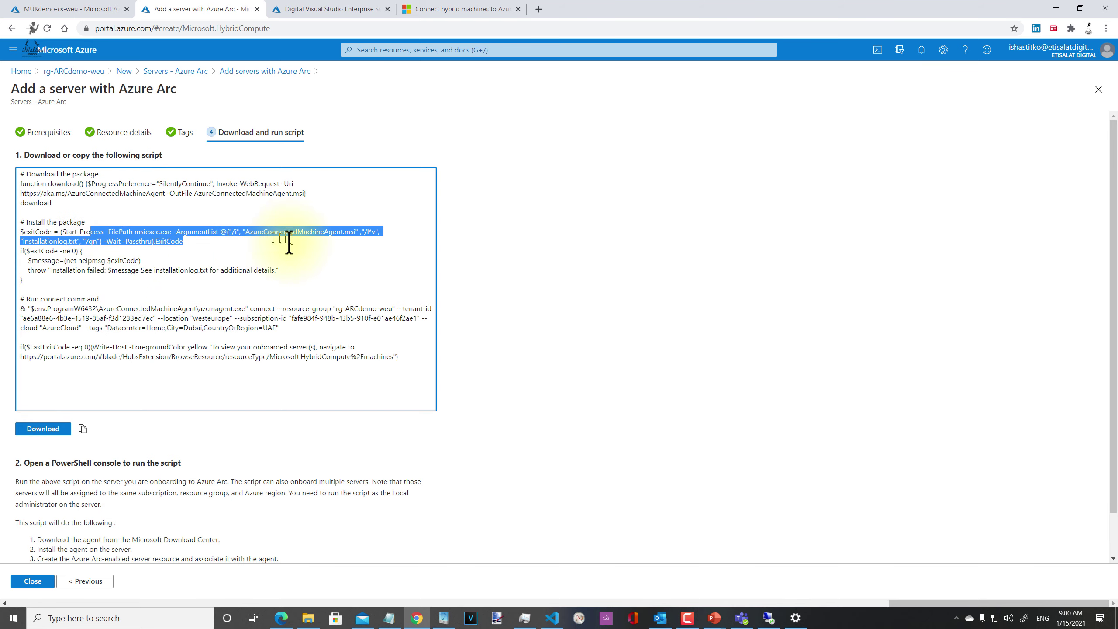
{"action": "left_click", "coordinate": [306, 251]}
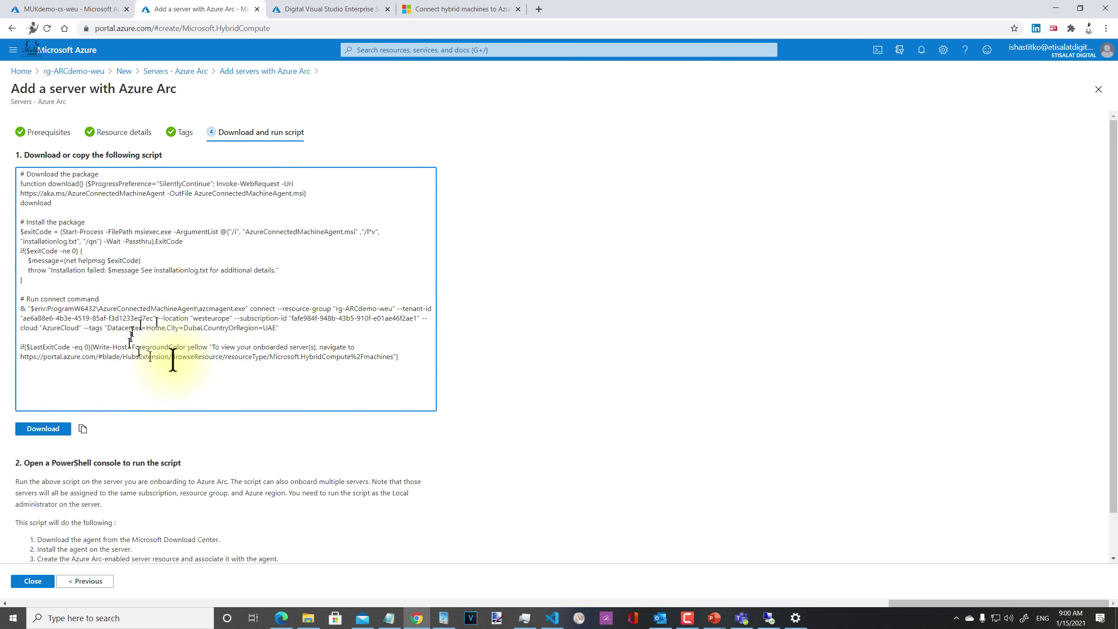
{"action": "left_click_drag", "start_coordinate": [282, 327], "coordinate": [10, 310]}
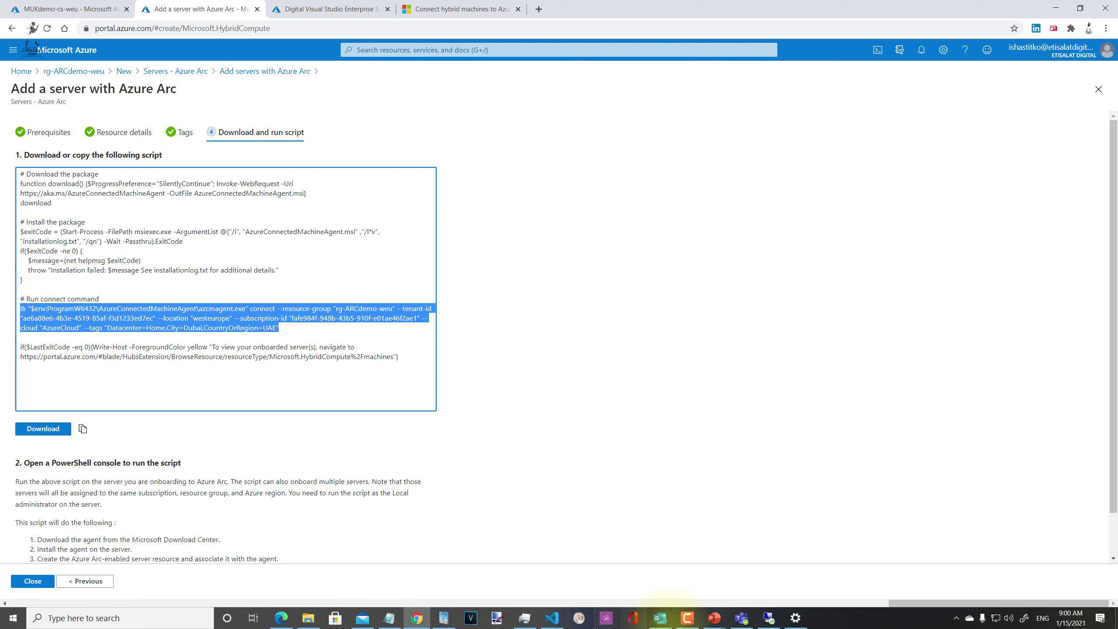
{"action": "right_click", "coordinate": [769, 618]}
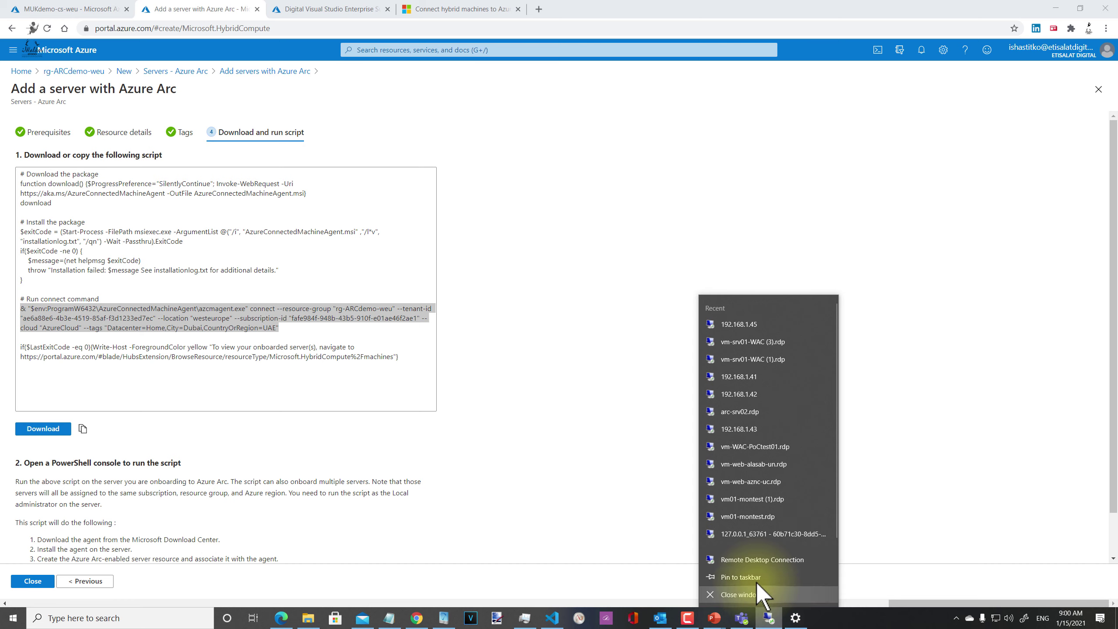
Step: Start a Remote Desktop Connection to 192.168.1.44
{"action": "left_click", "coordinate": [766, 561]}
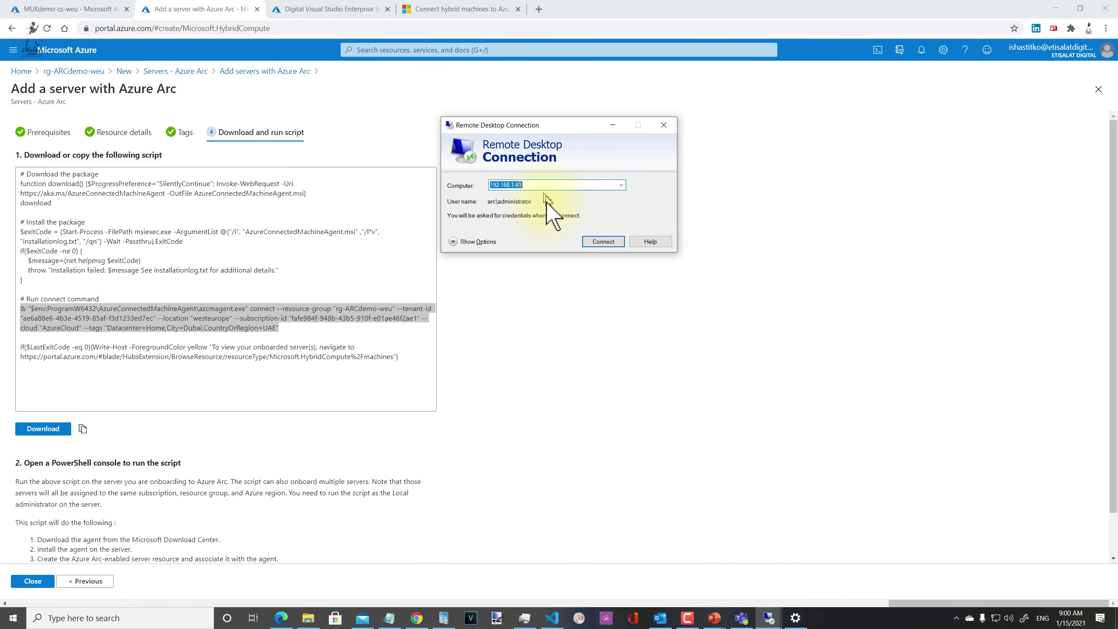
{"action": "left_click", "coordinate": [561, 184]}
{"action": "key", "text": "BackSpace"}
{"action": "key", "text": "BackSpace"}
{"action": "type", "text": "4"}
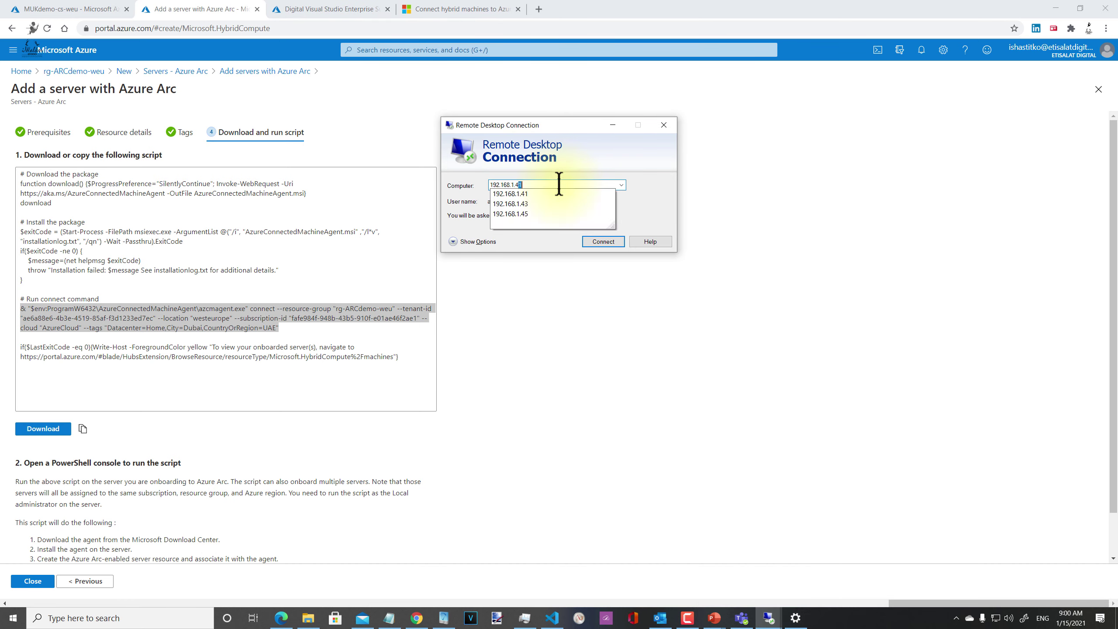
{"action": "type", "text": "4"}
{"action": "key", "text": "Return"}
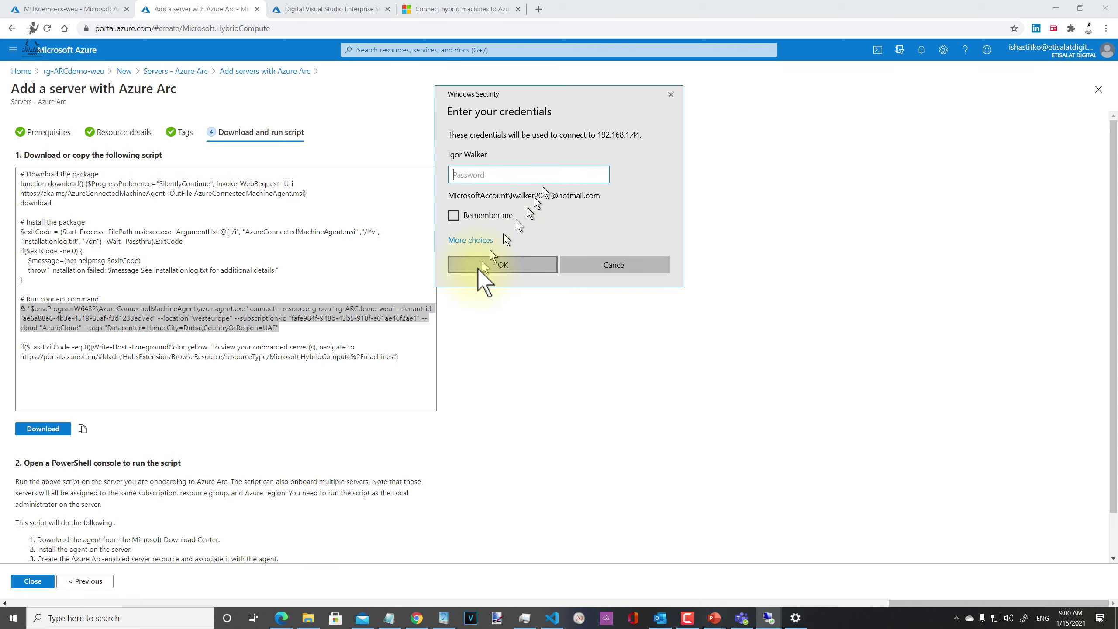
Step: Sign in as arc\administrator with its password and accept the untrusted certificate
{"action": "left_click", "coordinate": [470, 240]}
{"action": "left_click", "coordinate": [528, 296]}
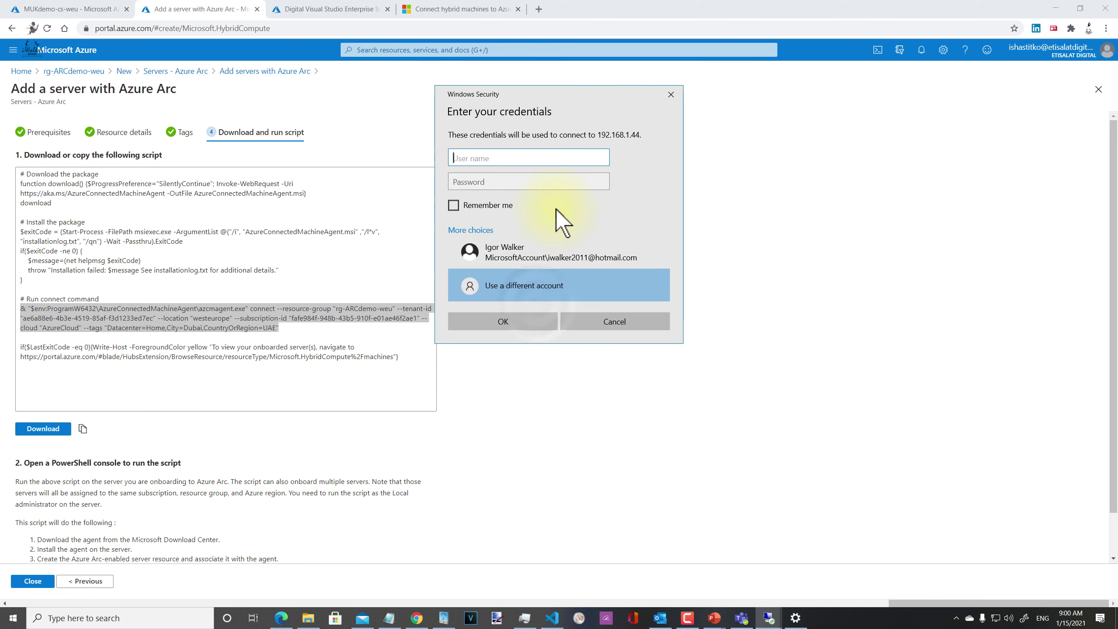
{"action": "type", "text": "ar"}
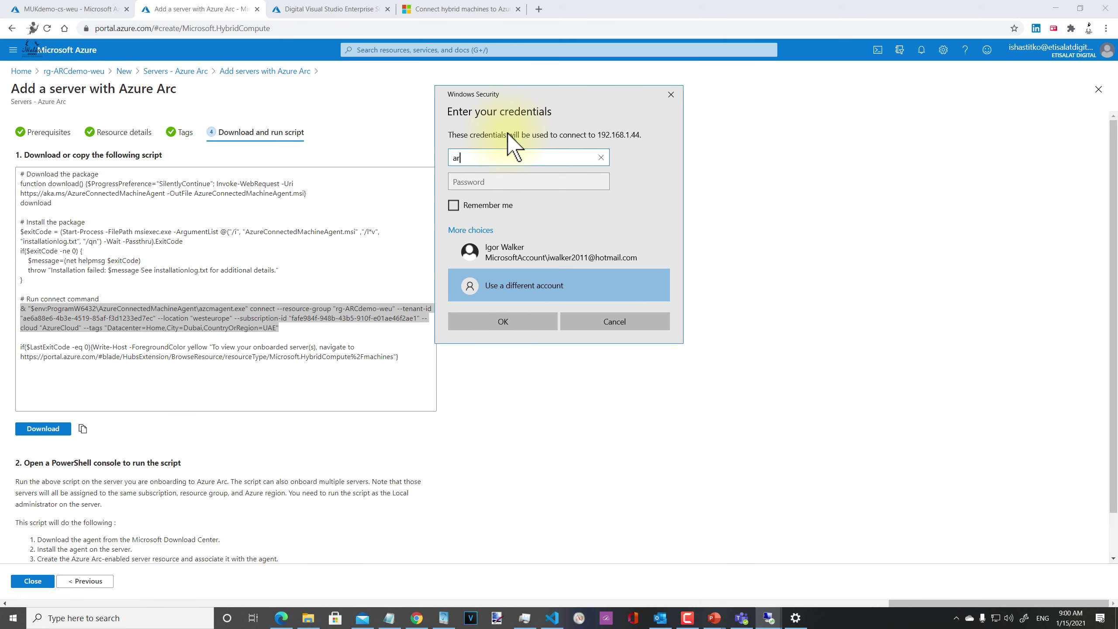
{"action": "type", "text": "c\\administrator"}
{"action": "key", "text": "Tab"}
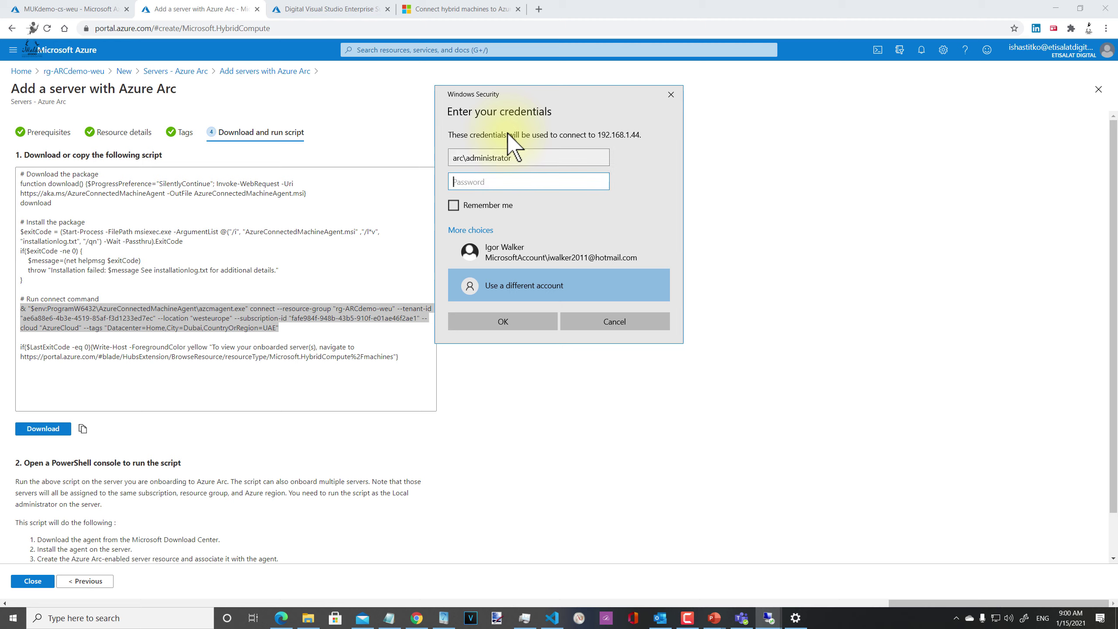
{"action": "type", "text": "********"}
{"action": "key", "text": "Return"}
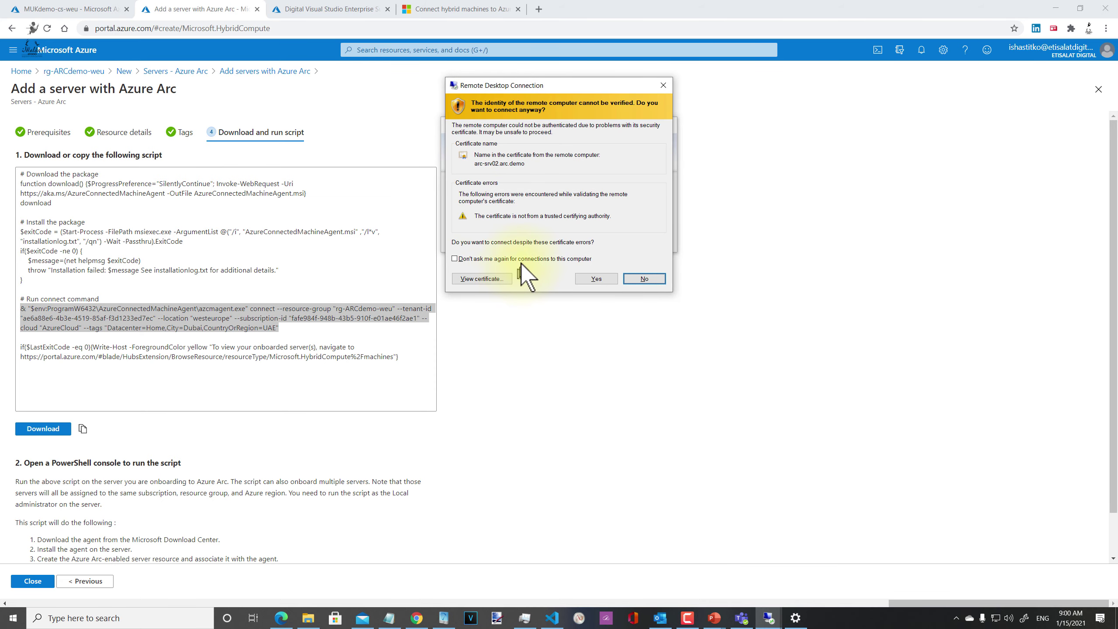
{"action": "left_click", "coordinate": [596, 278]}
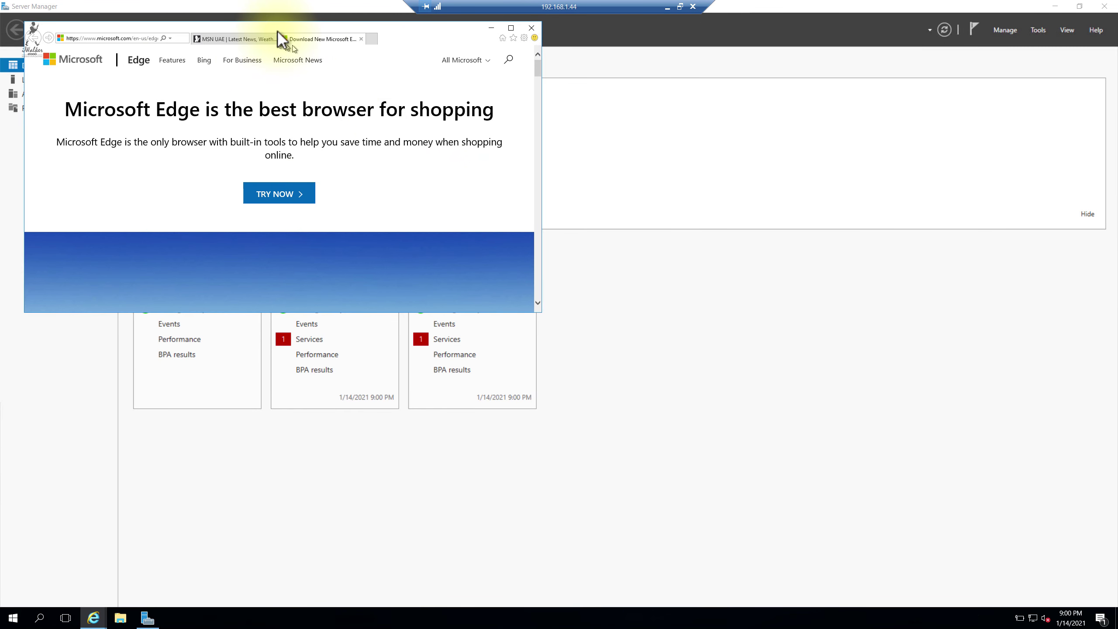
Step: Move the Internet Explorer window aside and close its MSN tab
{"action": "left_click_drag", "start_coordinate": [362, 39], "coordinate": [778, 145]}
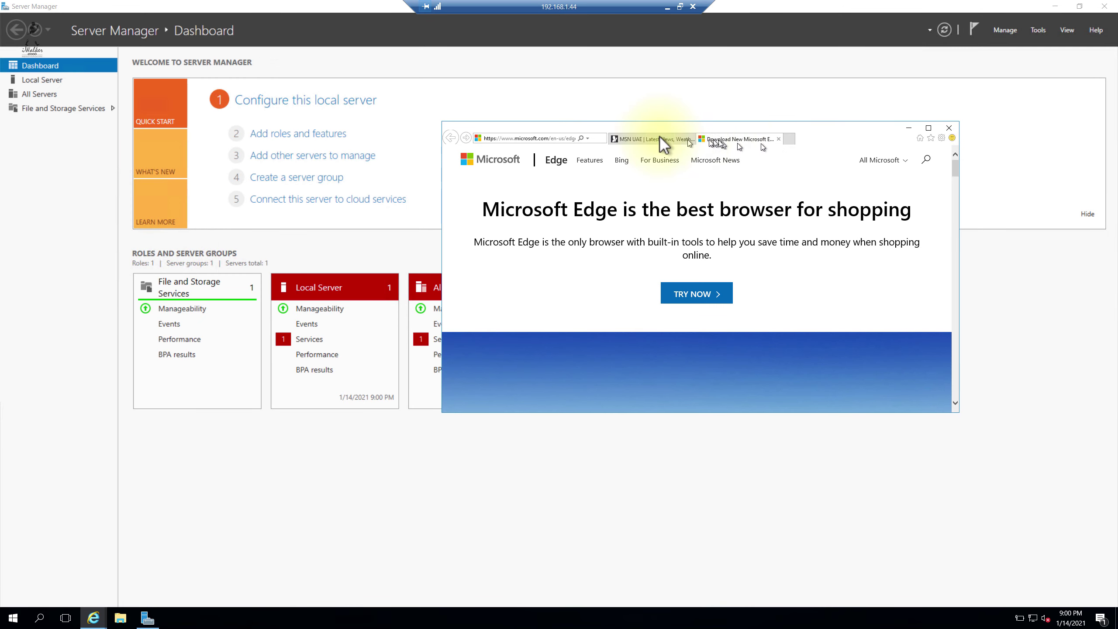
{"action": "left_click", "coordinate": [689, 140]}
{"action": "left_click", "coordinate": [691, 138]}
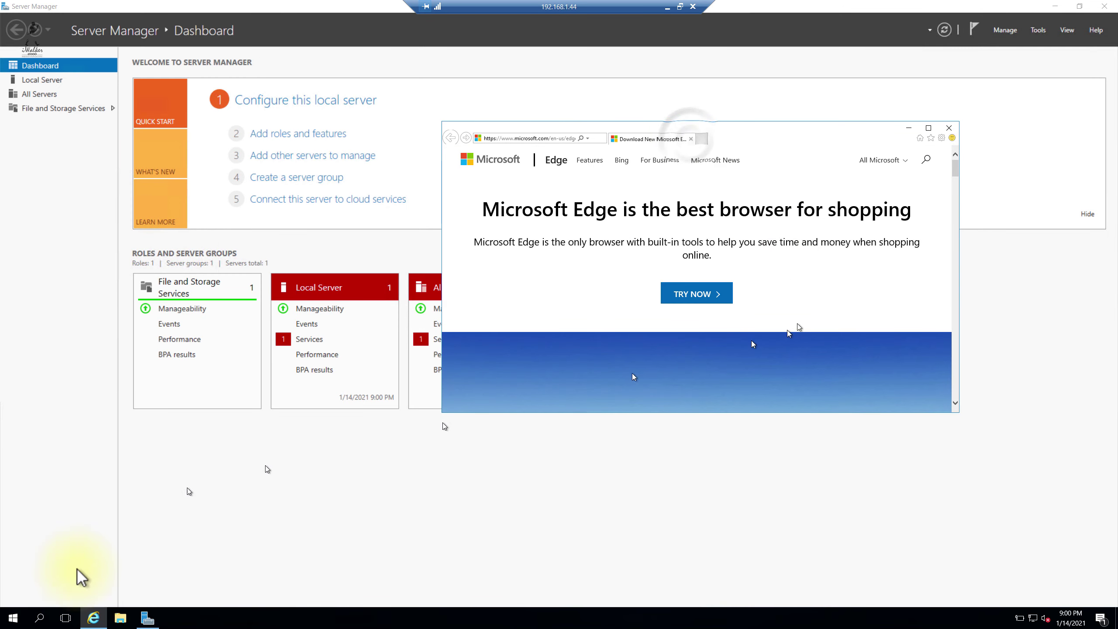
Step: Search for 'power' and launch Windows PowerShell ISE
{"action": "left_click", "coordinate": [39, 618]}
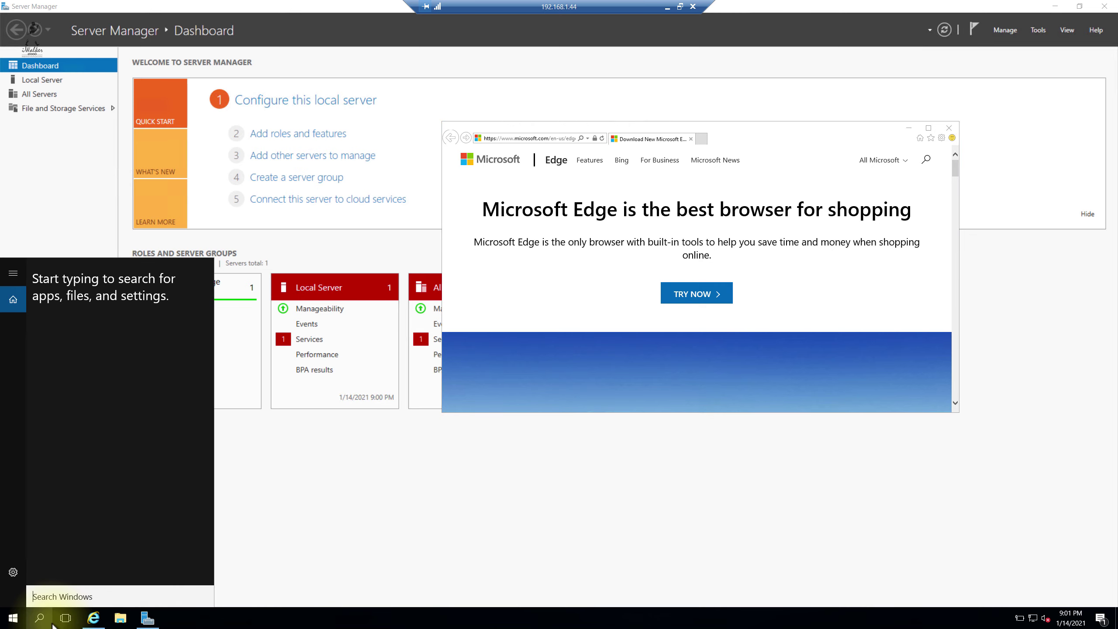
{"action": "type", "text": "power"}
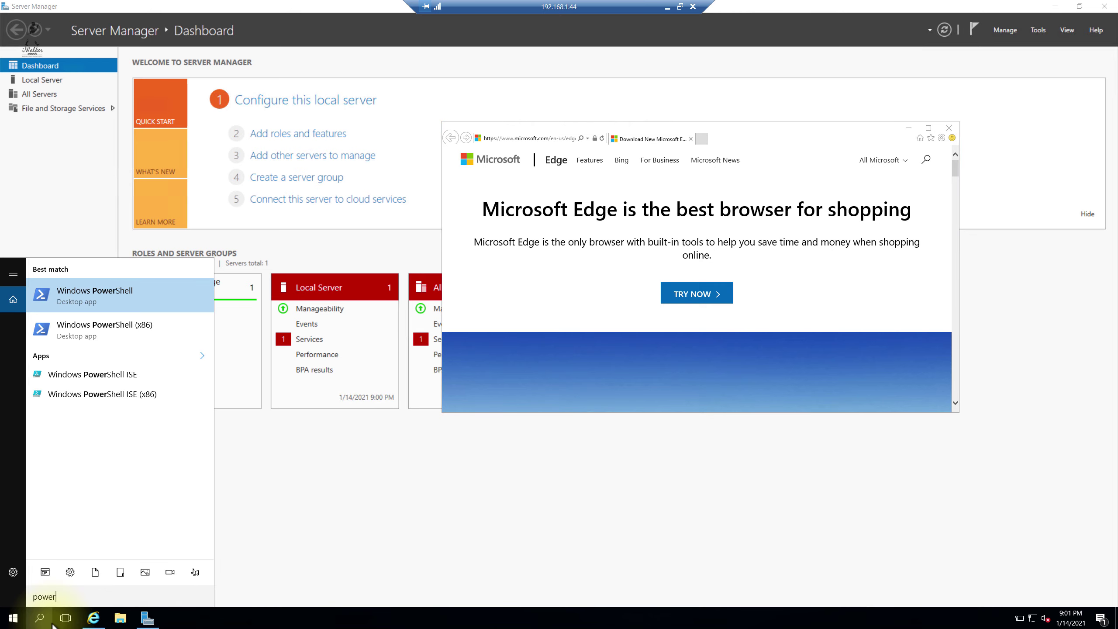
{"action": "left_click", "coordinate": [100, 375]}
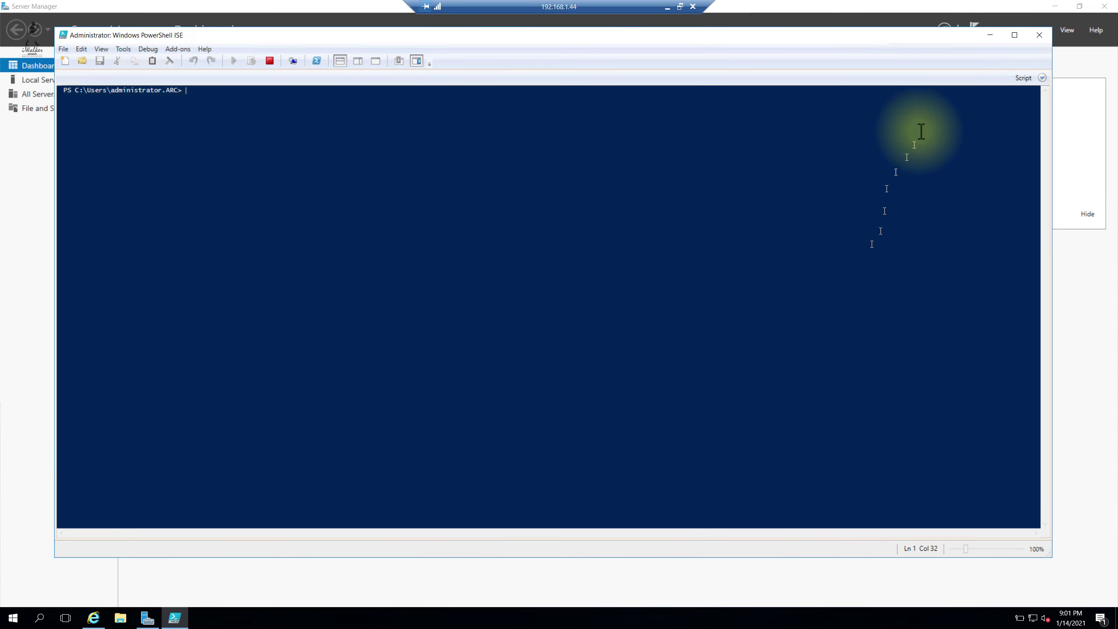
Step: Paste the onboarding script into the ISE script pane, run it, and maximize the window
{"action": "left_click", "coordinate": [1041, 77]}
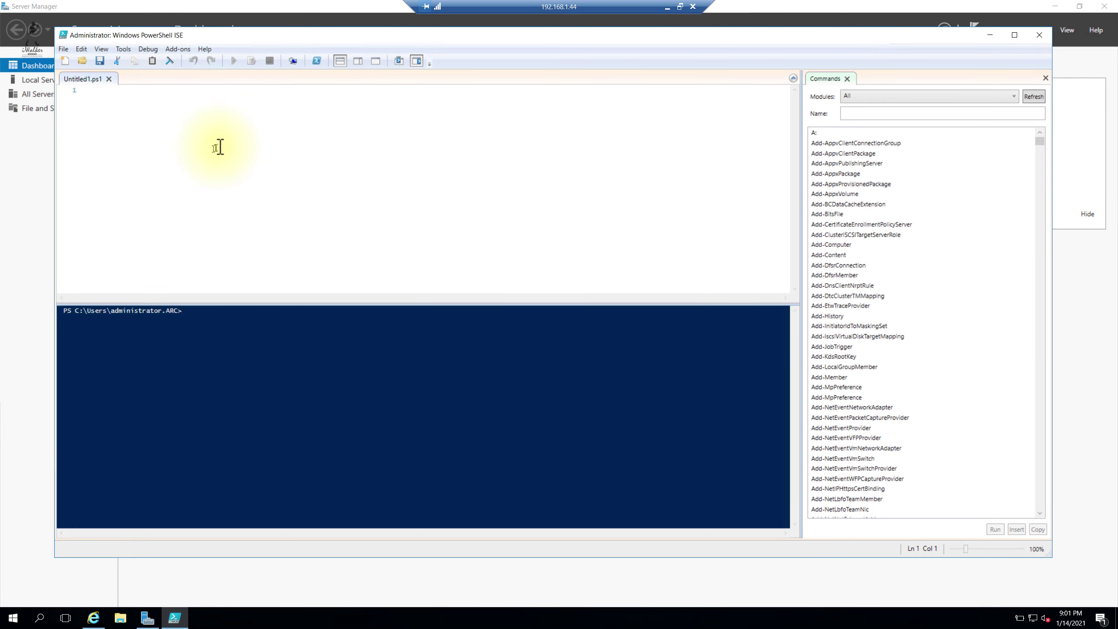
{"action": "key", "text": "ctrl+v"}
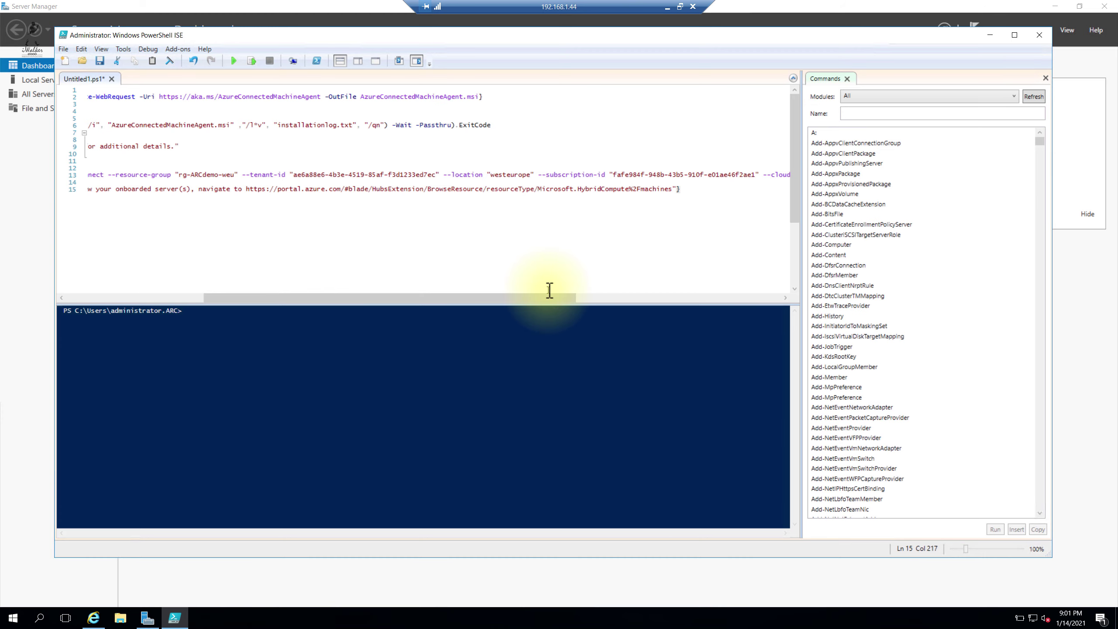
{"action": "left_click_drag", "start_coordinate": [514, 300], "coordinate": [374, 267]}
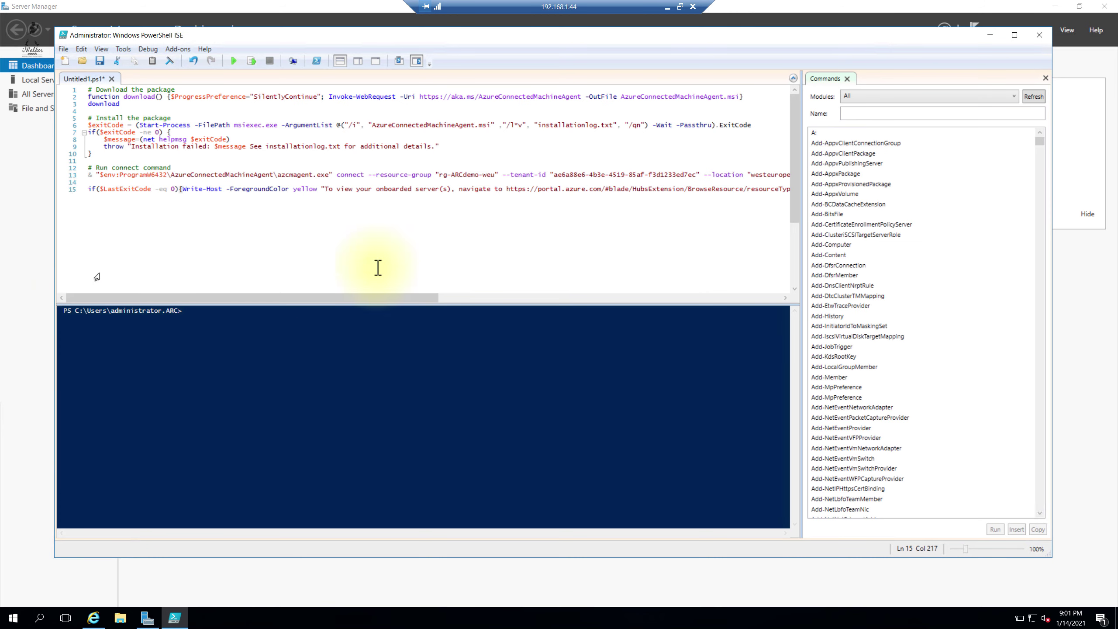
{"action": "left_click", "coordinate": [234, 62]}
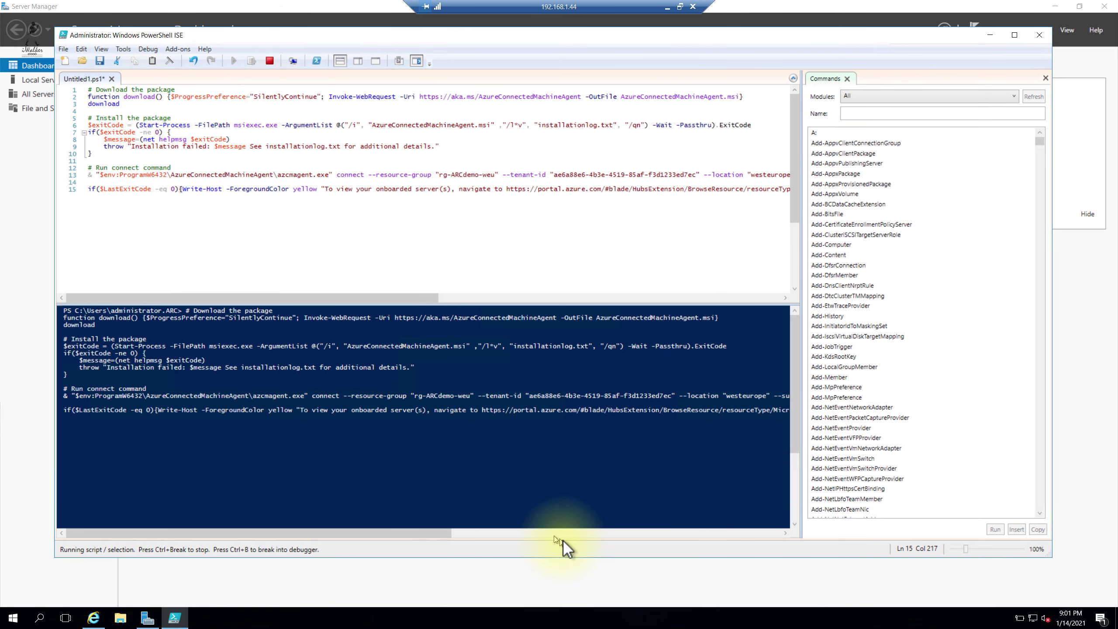
{"action": "left_click", "coordinate": [1012, 34]}
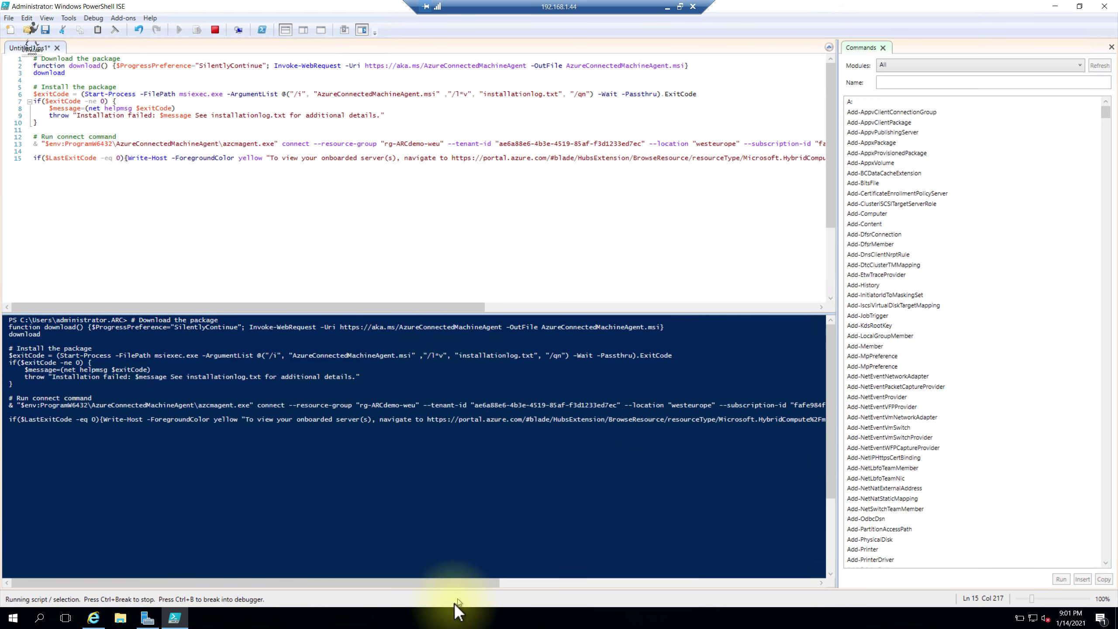
{"action": "right_click", "coordinate": [444, 621]}
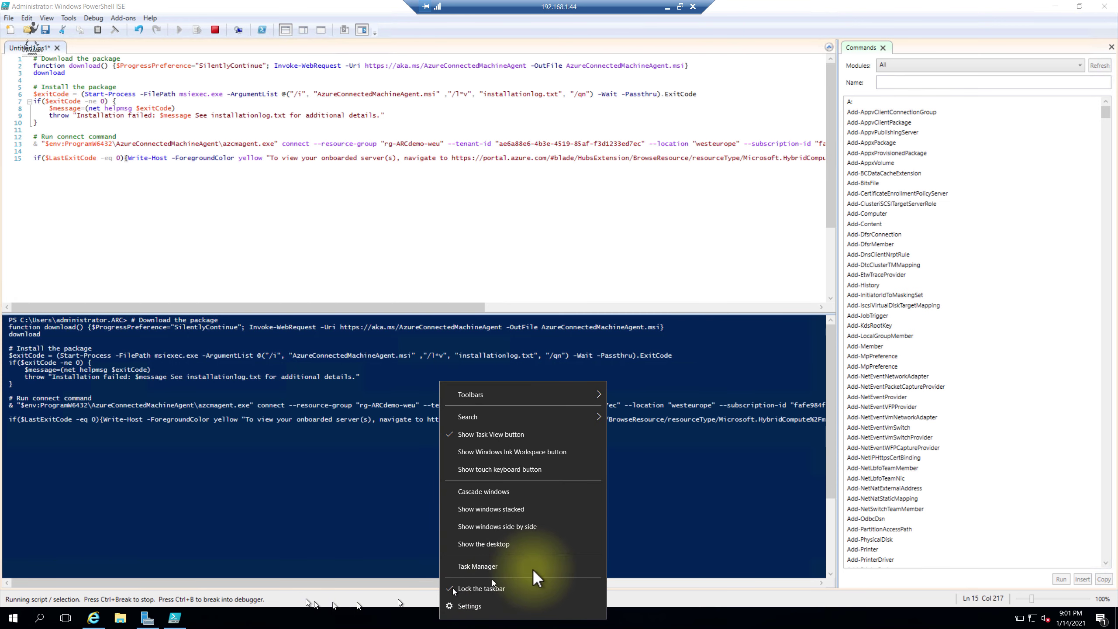
{"action": "left_click", "coordinate": [352, 540]}
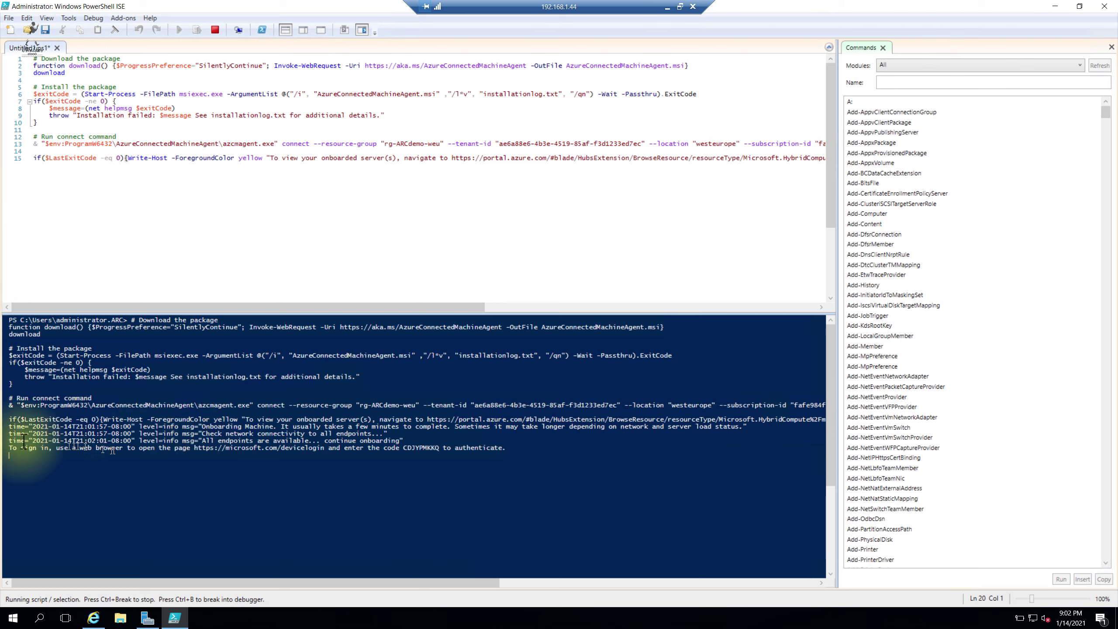
Step: Copy the device login URL from the console and load it in Internet Explorer
{"action": "triple_click", "coordinate": [2, 449]}
{"action": "key", "text": "ctrl+c"}
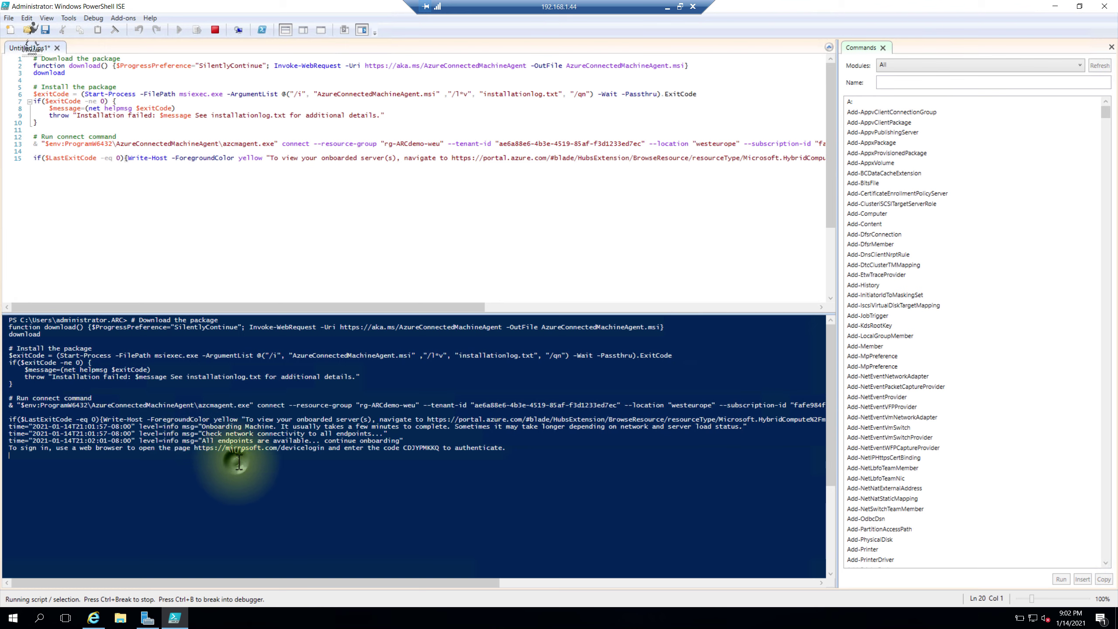
{"action": "left_click_drag", "start_coordinate": [194, 449], "coordinate": [325, 450]}
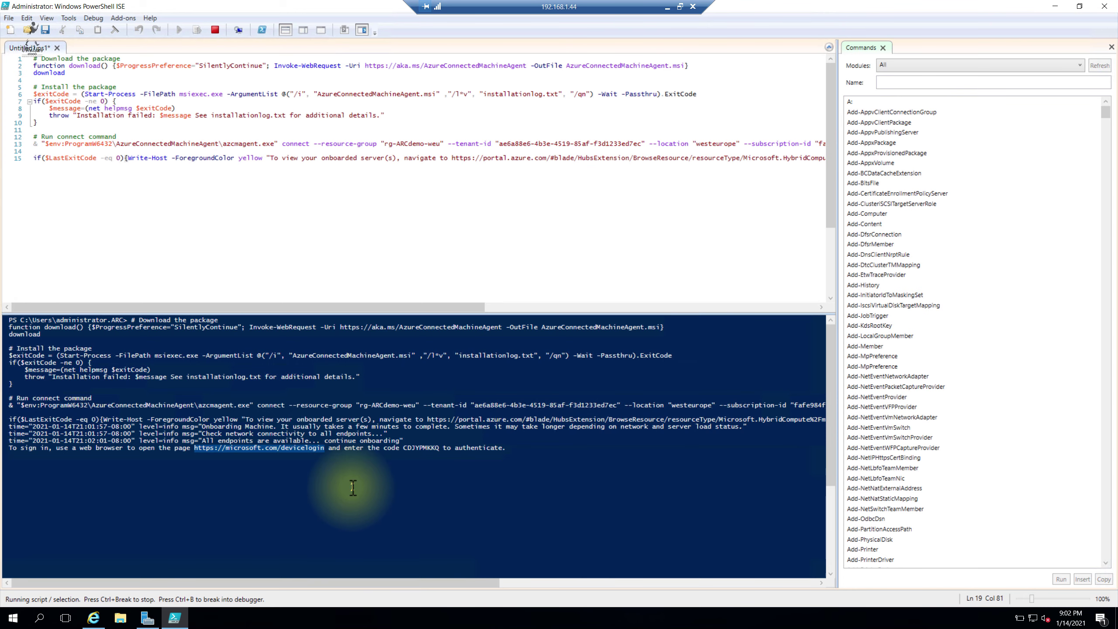
{"action": "key", "text": "ctrl+c"}
{"action": "left_click", "coordinate": [94, 618]}
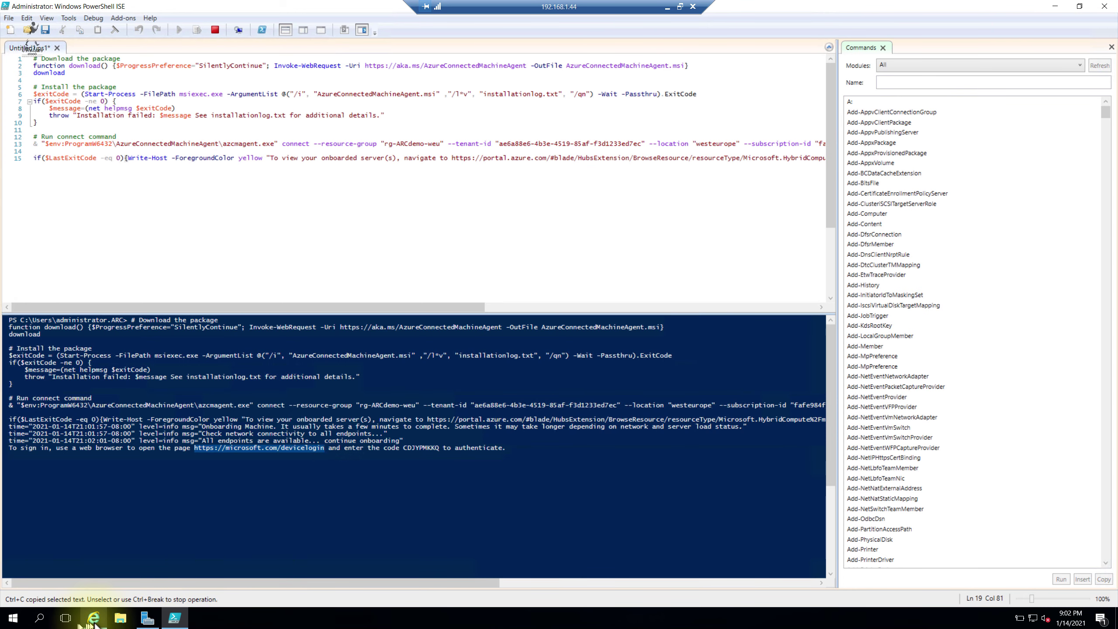
{"action": "left_click", "coordinate": [542, 139]}
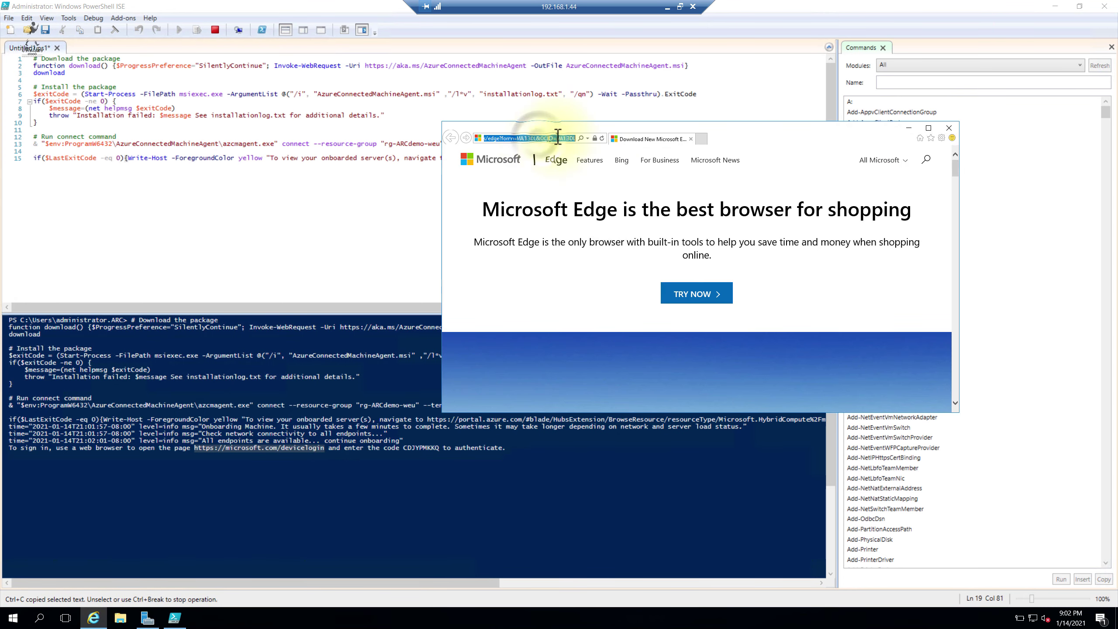
{"action": "key", "text": "ctrl+v"}
{"action": "key", "text": "Return"}
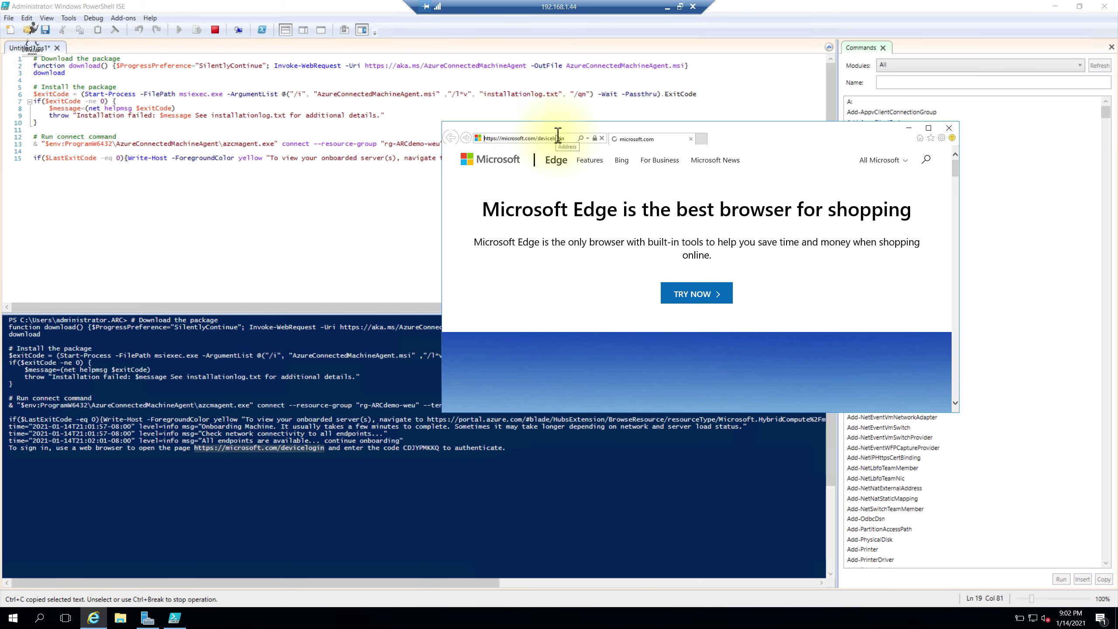
Step: Submit the console's authentication code, sign in with the account e-mail and password, then close IE
{"action": "double_click", "coordinate": [422, 448]}
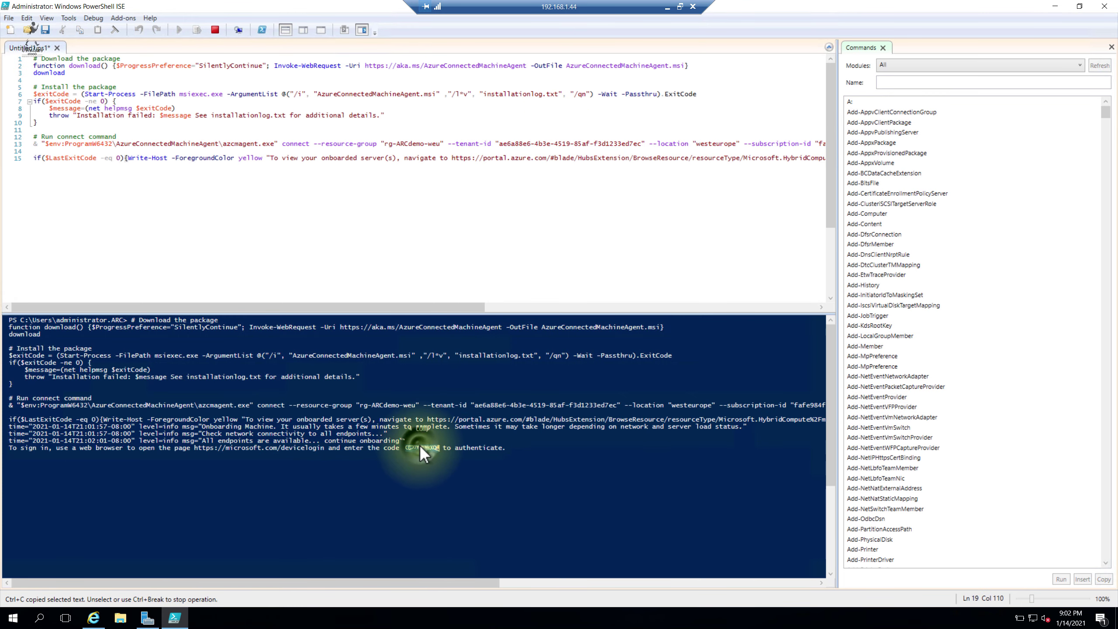
{"action": "key", "text": "alt+Tab"}
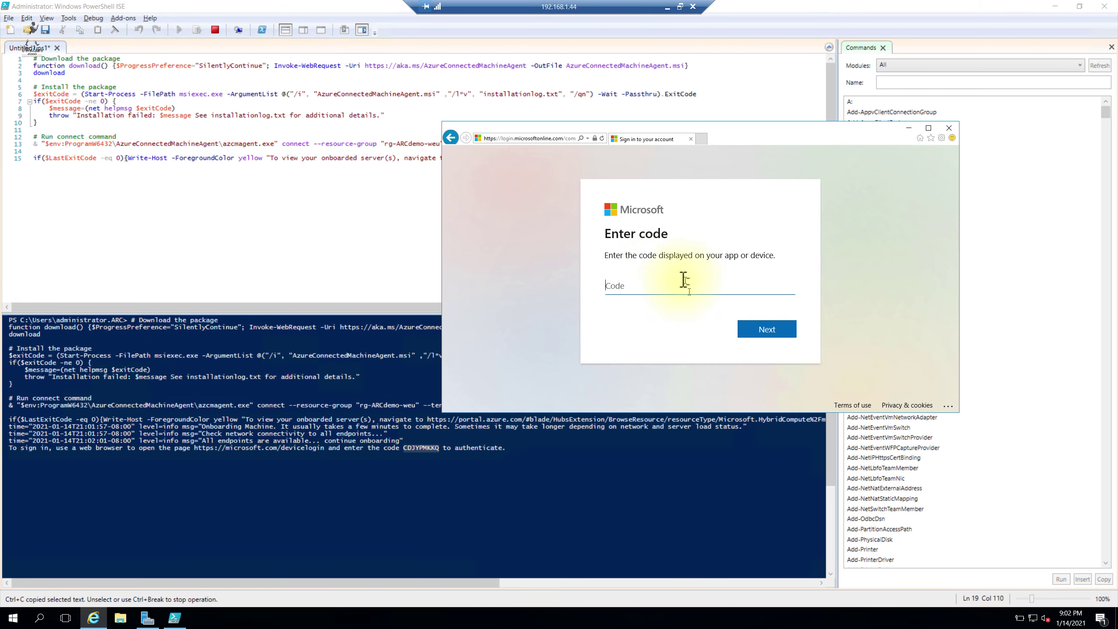
{"action": "left_click", "coordinate": [771, 331]}
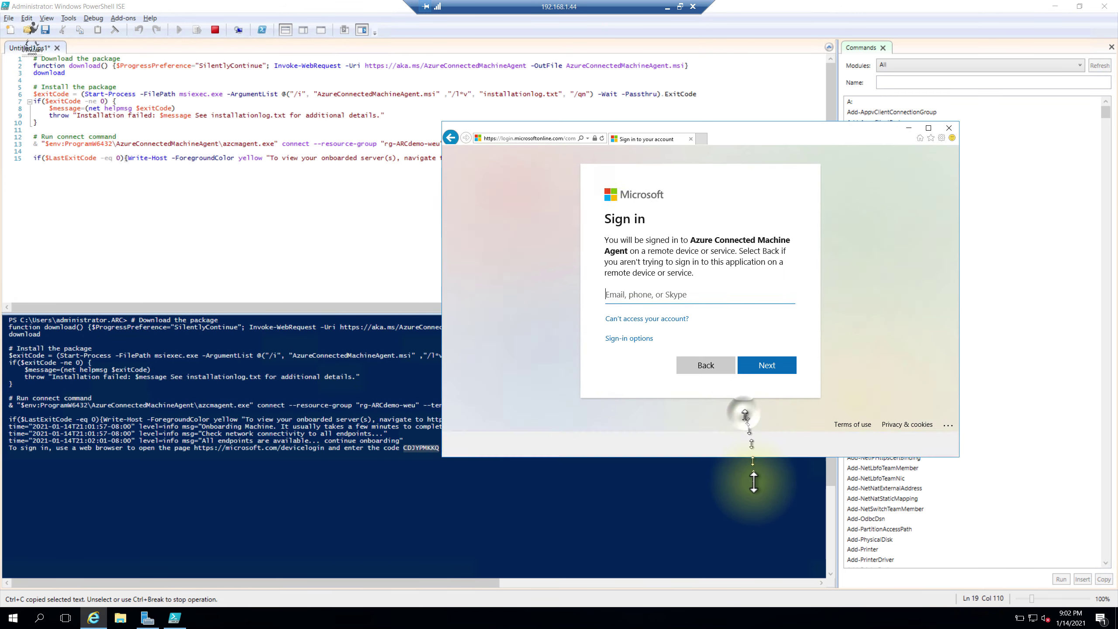
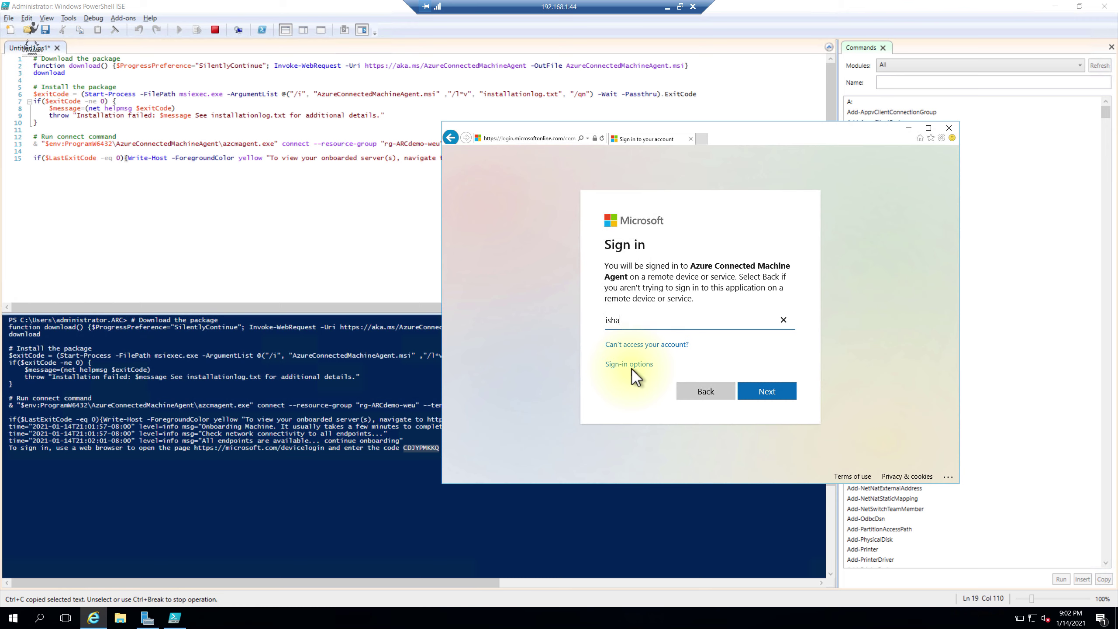
{"action": "left_click", "coordinate": [793, 391]}
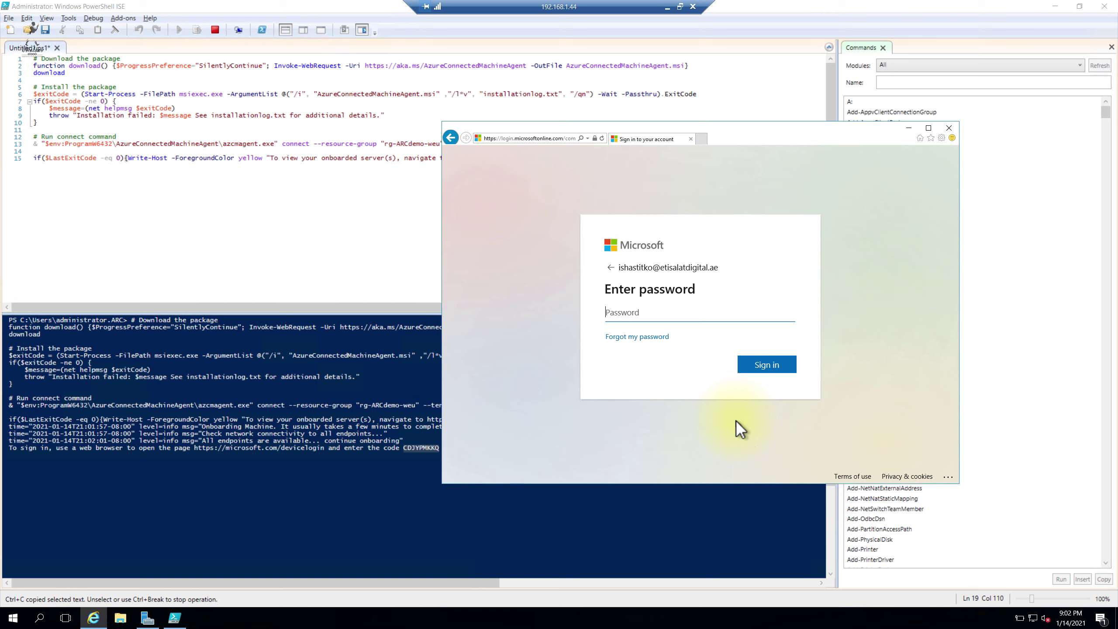
{"action": "type", "text": "••••••••••••••"}
{"action": "key", "text": "Return"}
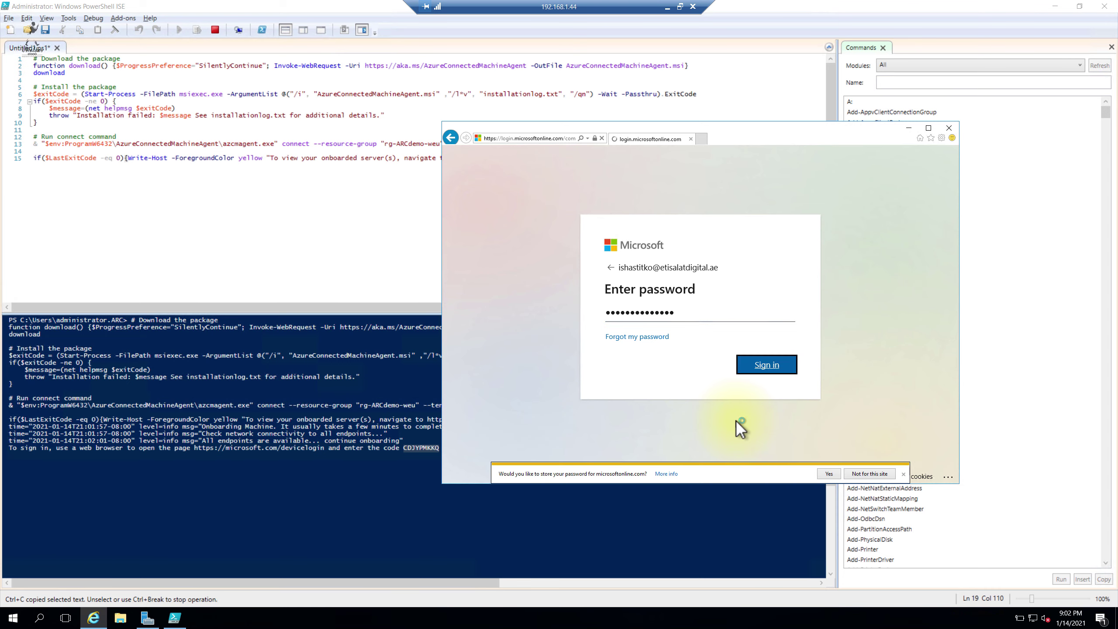
{"action": "left_click", "coordinate": [870, 474]}
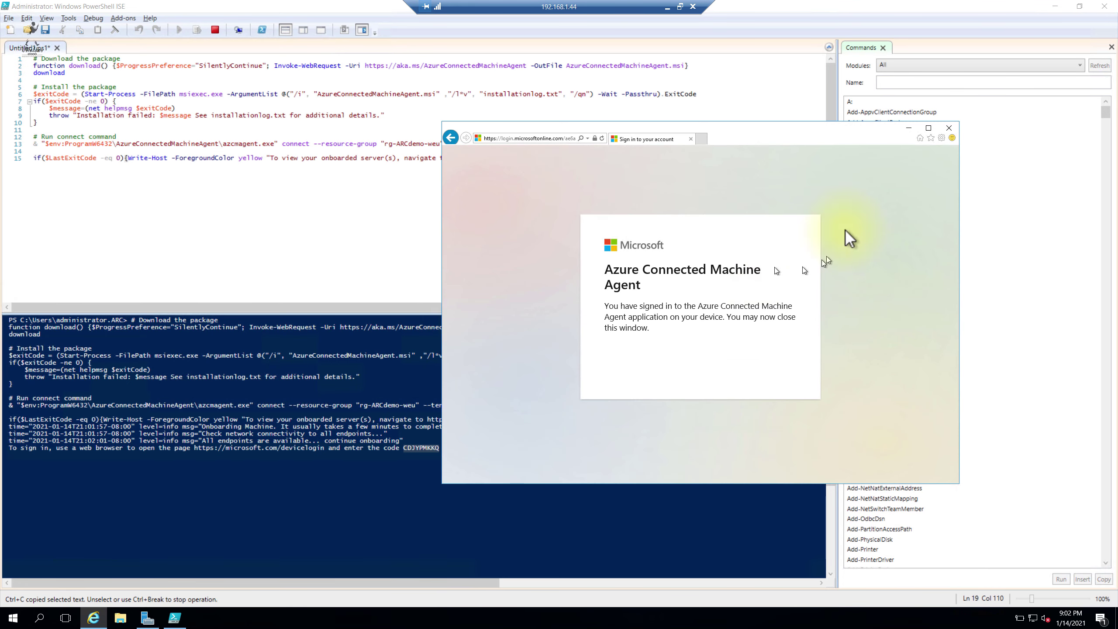
{"action": "left_click", "coordinate": [949, 128]}
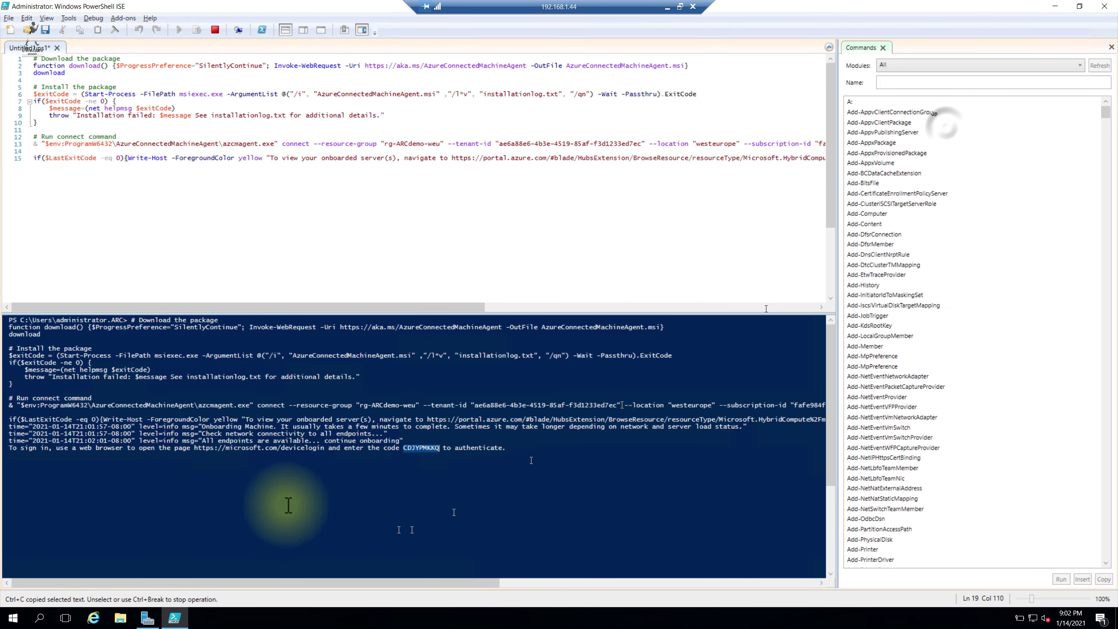
Step: Check the 'Successfully Onboarded' result, view Local Server in Server Manager, then minimize the RDP session
{"action": "left_click", "coordinate": [90, 461]}
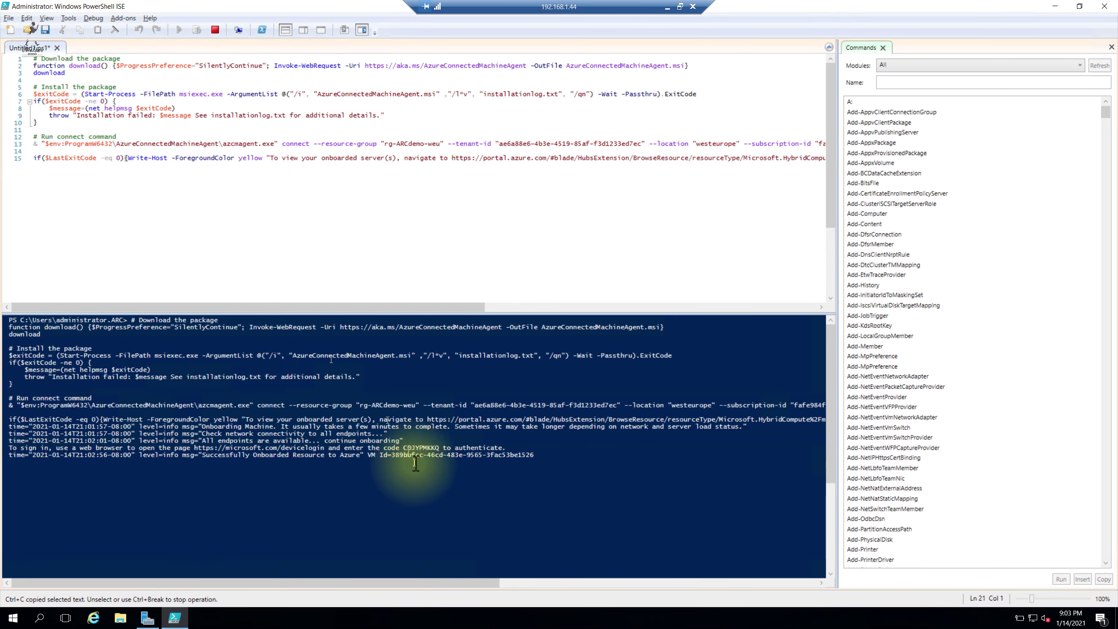
{"action": "left_click", "coordinate": [147, 618]}
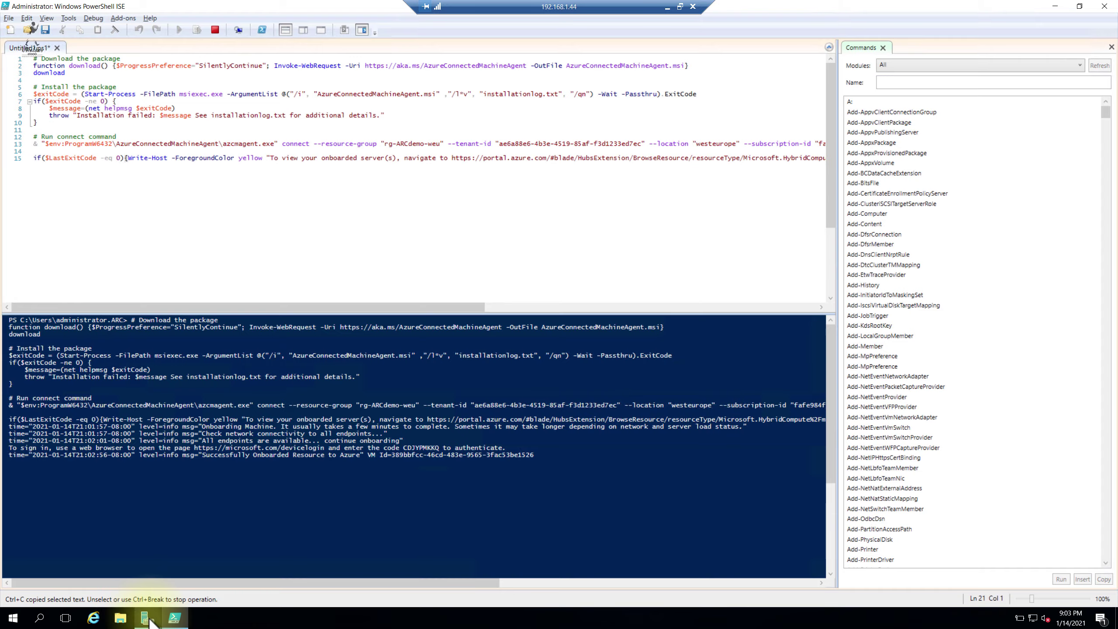
{"action": "left_click", "coordinate": [39, 80]}
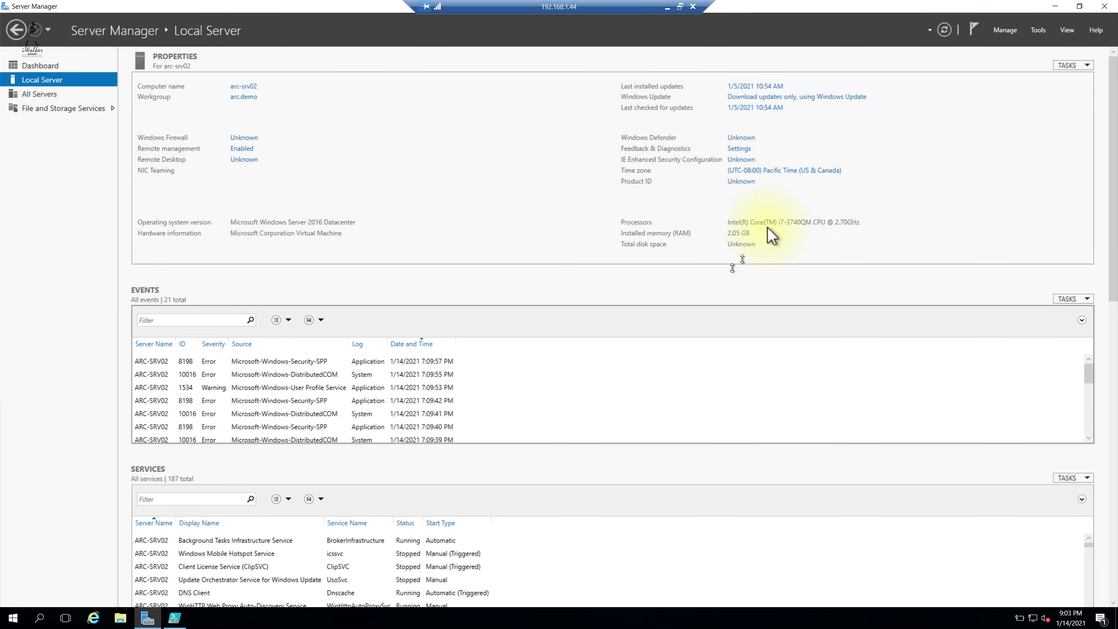
{"action": "left_click", "coordinate": [667, 7]}
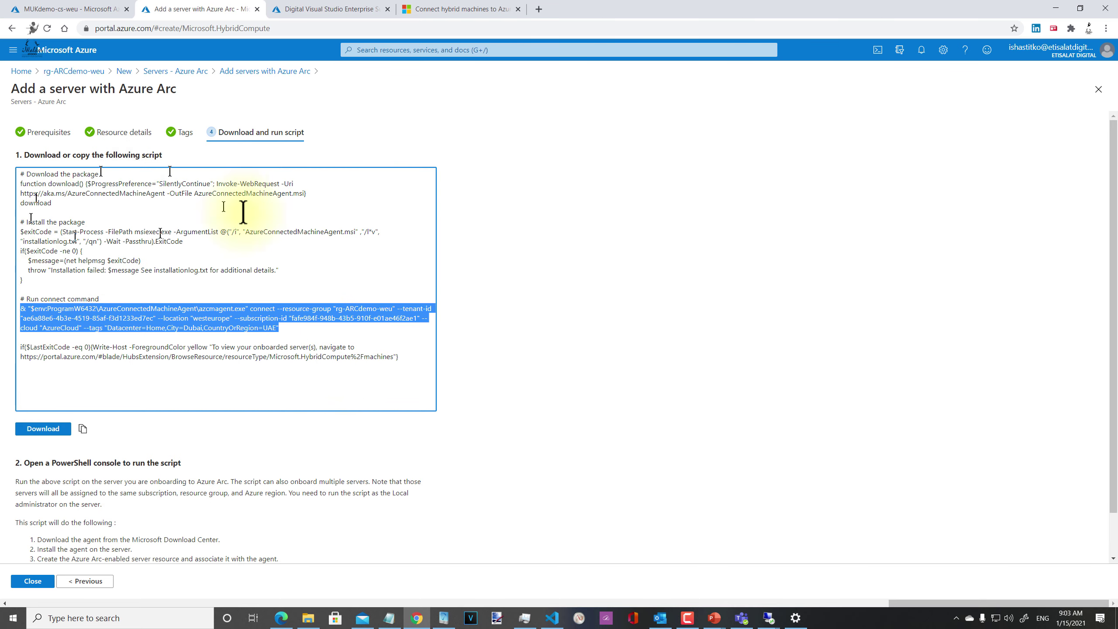
Step: Close the wizard, refresh the rg-ARCdemo-weu resource list, and open arc-srv02
{"action": "left_click", "coordinate": [52, 582]}
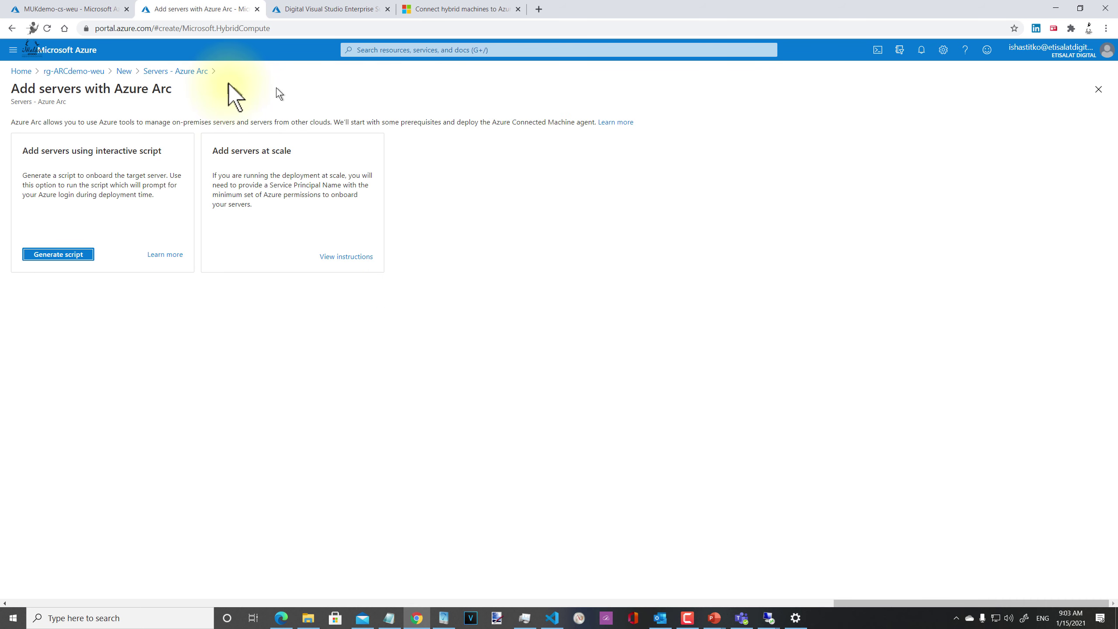
{"action": "left_click", "coordinate": [176, 71]}
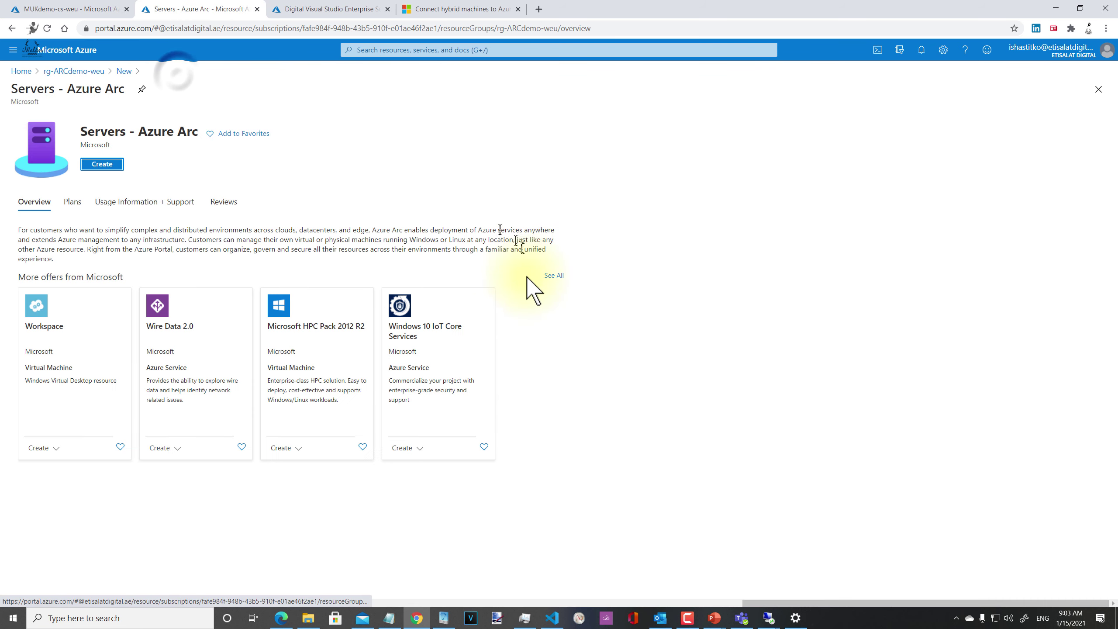
{"action": "left_click", "coordinate": [98, 71]}
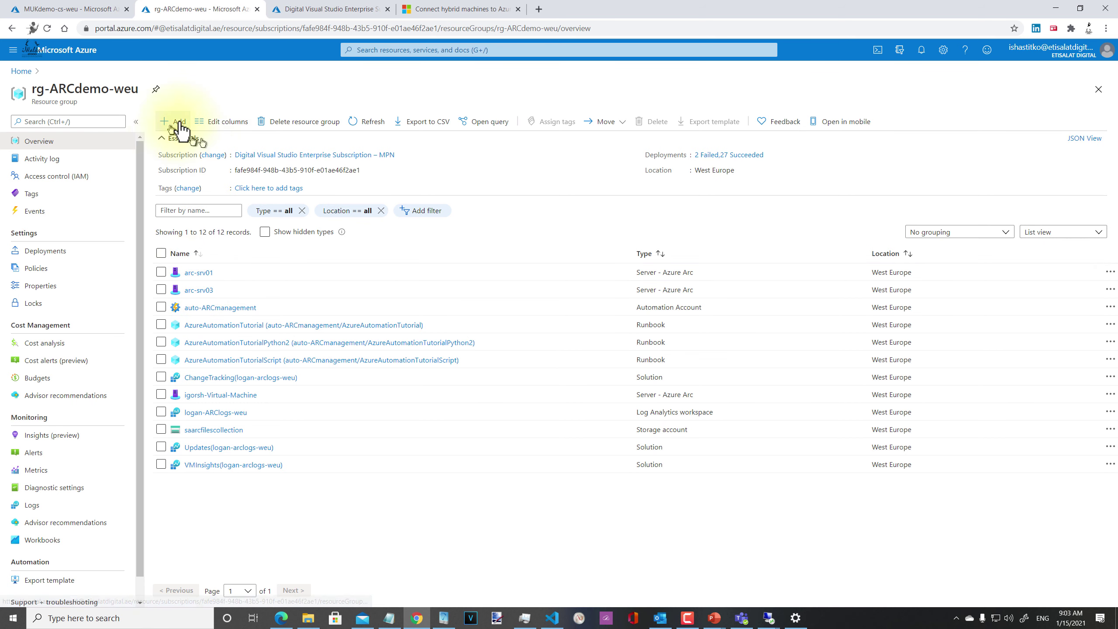
{"action": "left_click", "coordinate": [369, 123]}
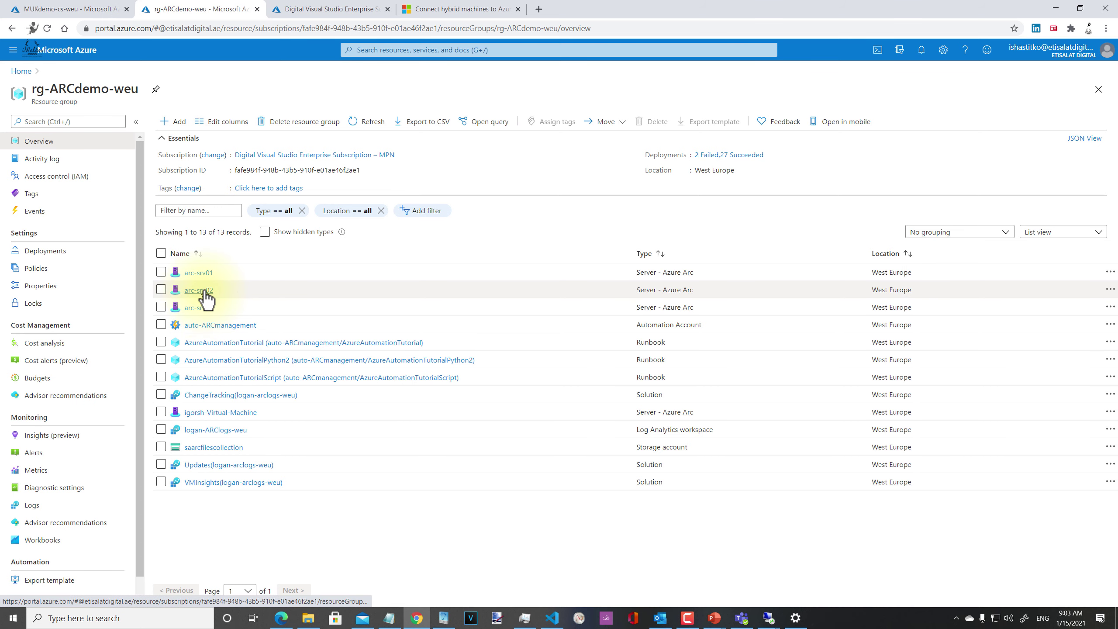
{"action": "left_click", "coordinate": [202, 291]}
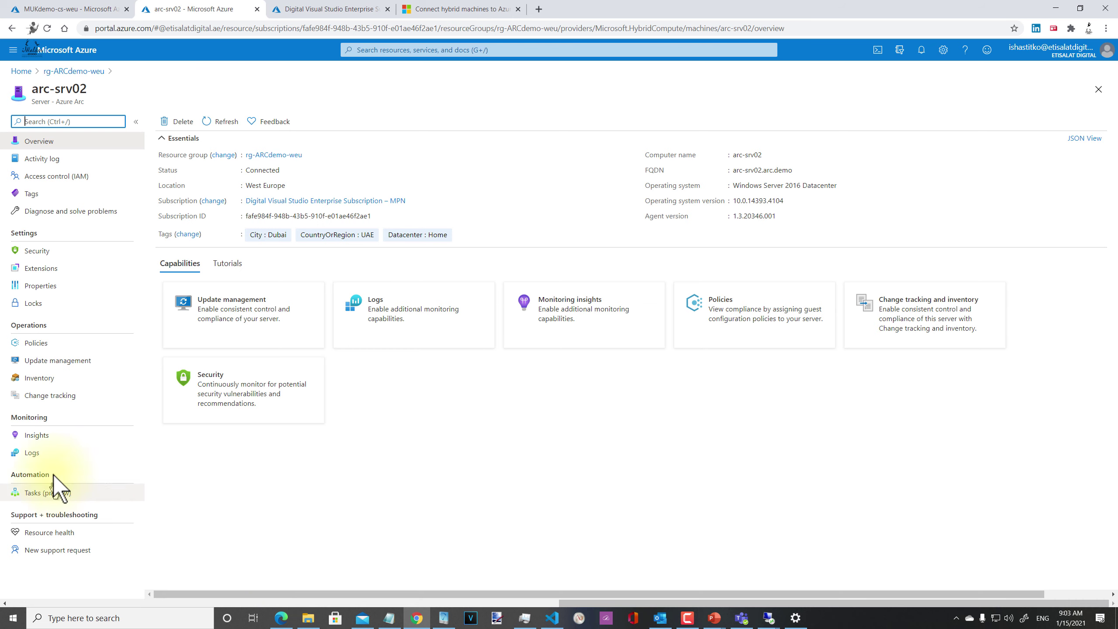
Step: Browse arc-srv02's Insights, Security, Policies, Update management, Inventory and Change tracking pages
{"action": "left_click", "coordinate": [61, 435]}
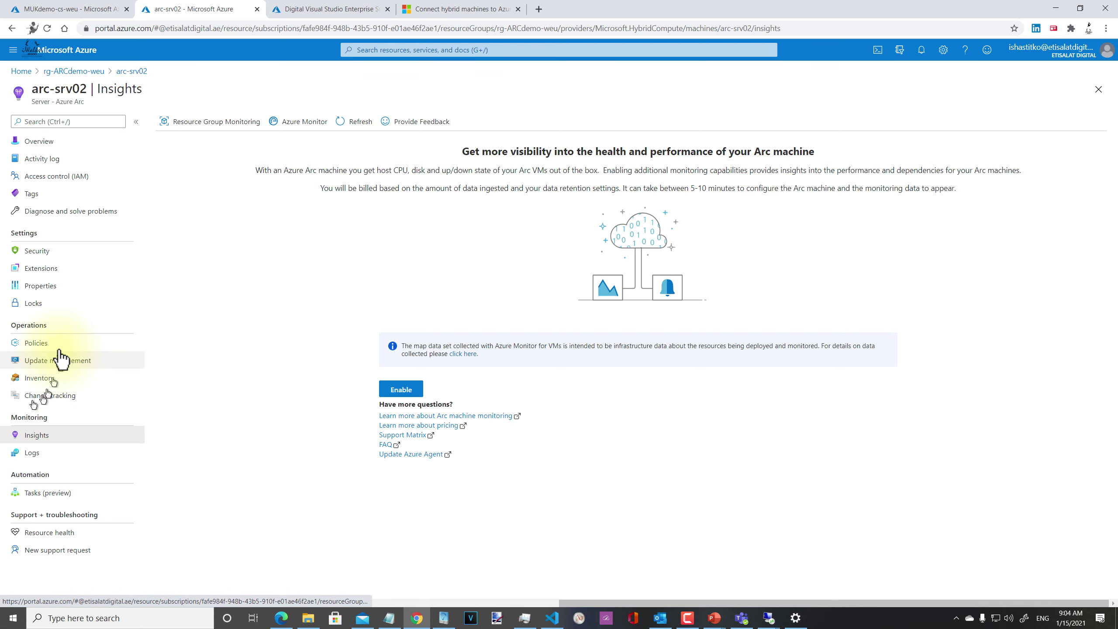
{"action": "left_click", "coordinate": [38, 251]}
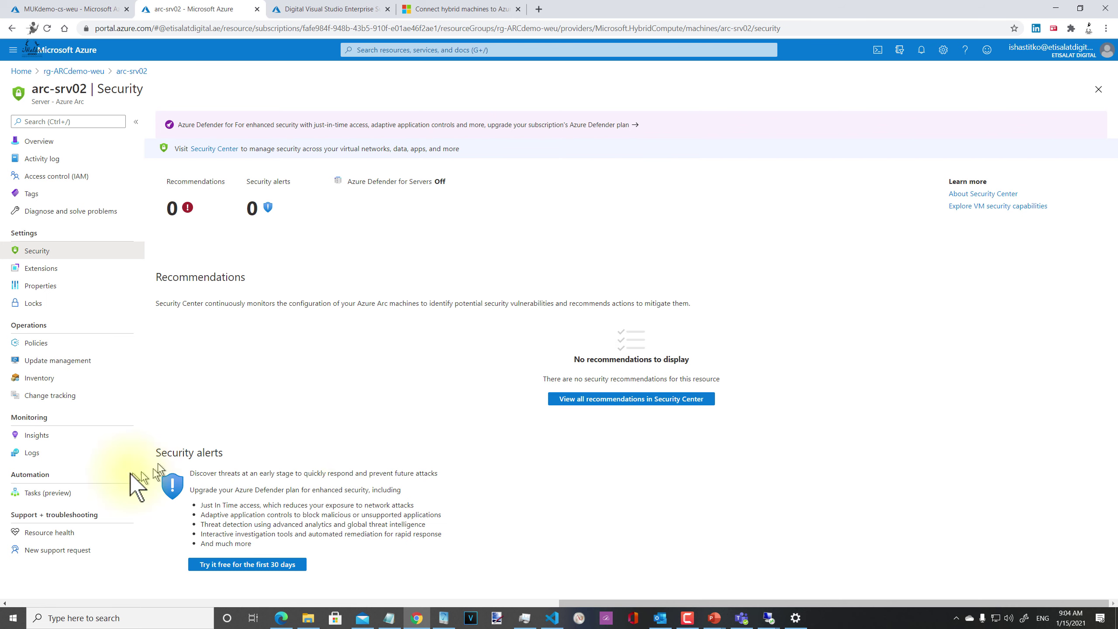
{"action": "left_click", "coordinate": [63, 349]}
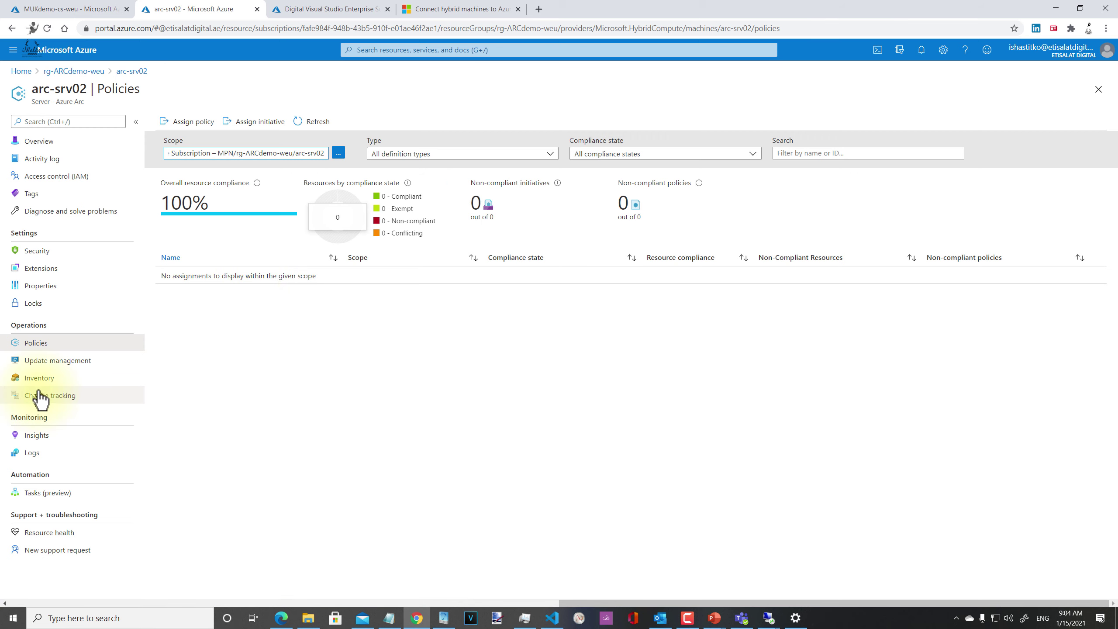
{"action": "left_click", "coordinate": [31, 362]}
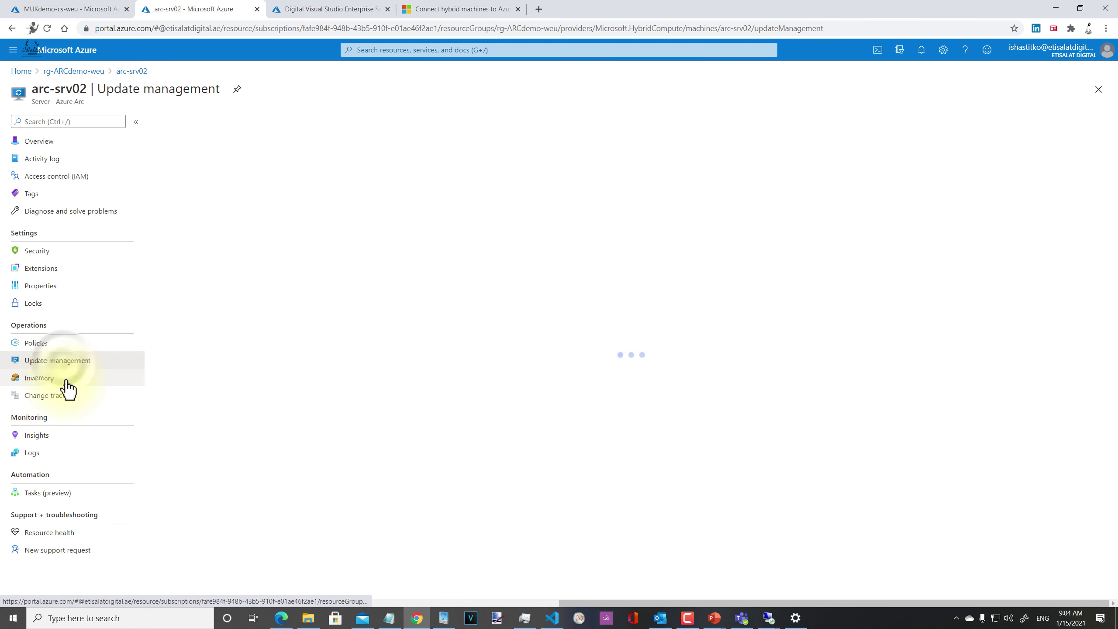
{"action": "left_click", "coordinate": [66, 380]}
{"action": "left_click", "coordinate": [68, 392]}
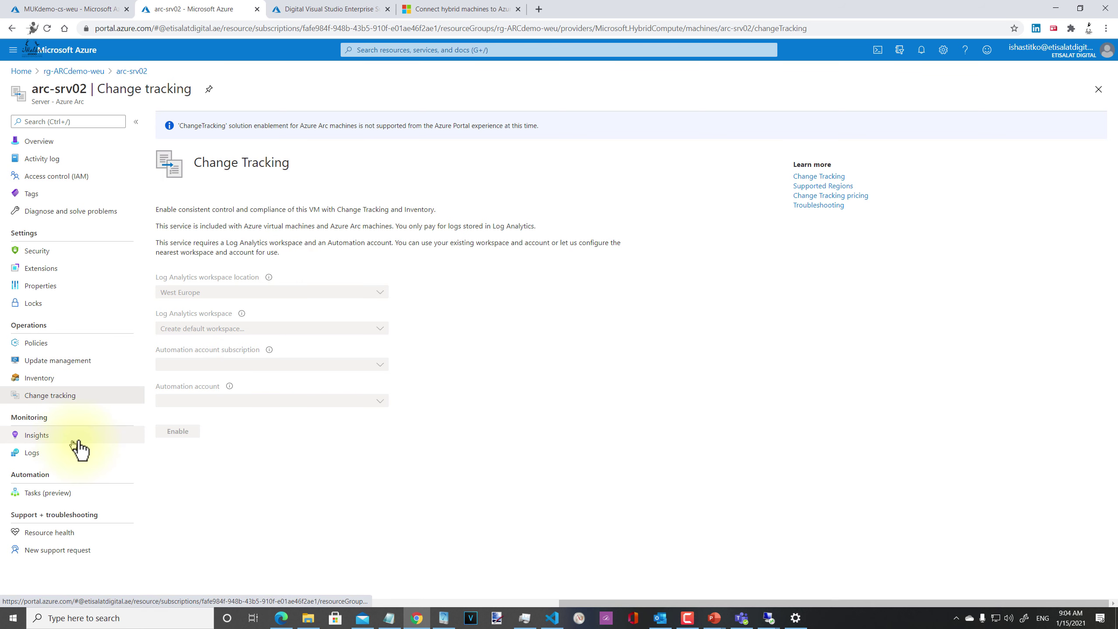
Step: Switch to the Azure Arc documentation browser tab
{"action": "key", "text": "alt+Tab"}
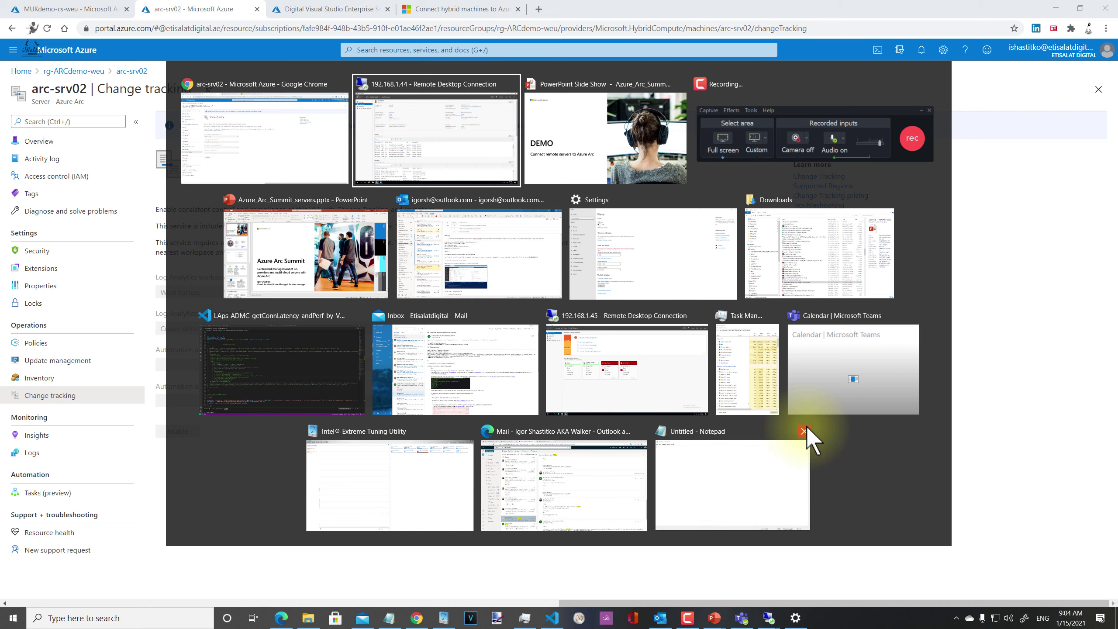
{"action": "key", "text": "alt+shift+Tab"}
{"action": "left_click", "coordinate": [404, 13]}
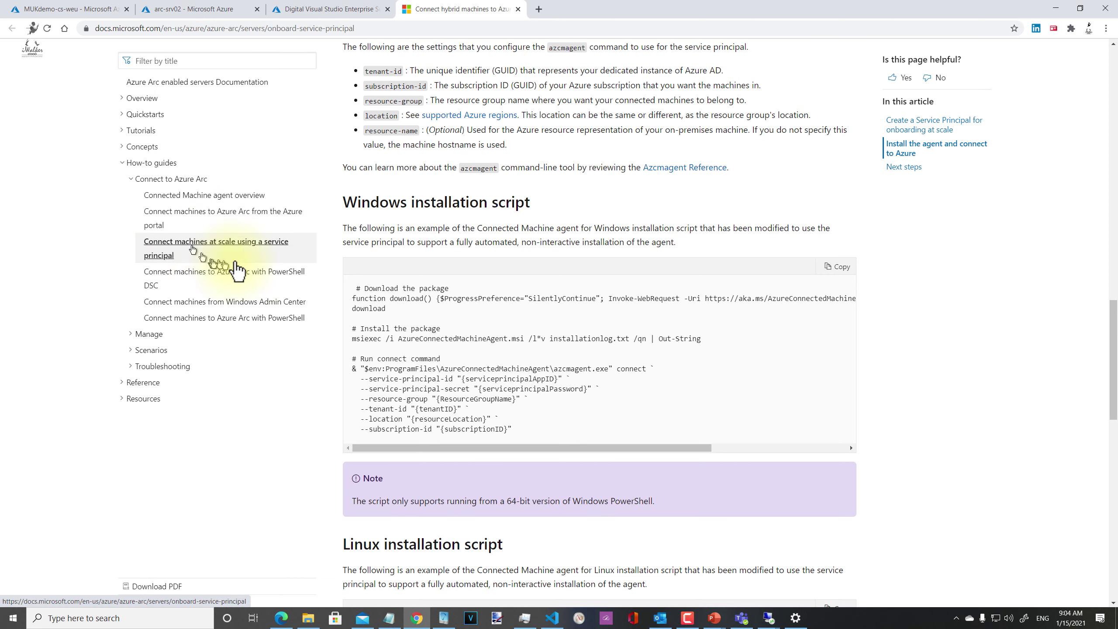
Step: Review the service principal creation commands, then open the PowerShell DSC onboarding article
{"action": "scroll", "coordinate": [607, 273], "scroll_direction": "up", "scroll_amount": 12}
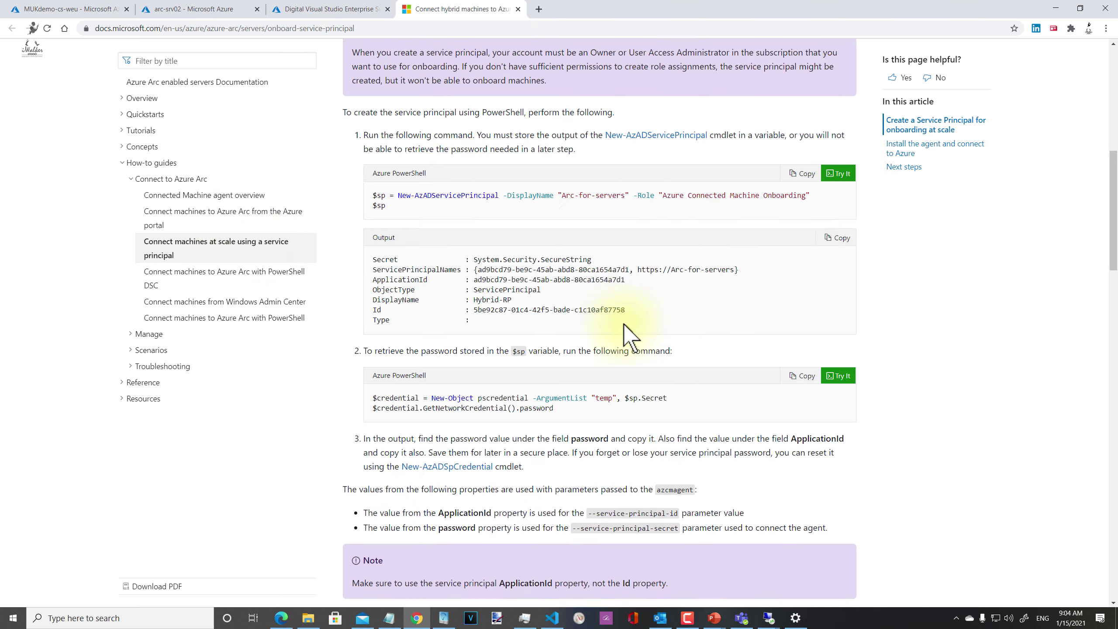
{"action": "scroll", "coordinate": [625, 326], "scroll_direction": "up", "scroll_amount": 5}
{"action": "scroll", "coordinate": [812, 429], "scroll_direction": "down", "scroll_amount": 2}
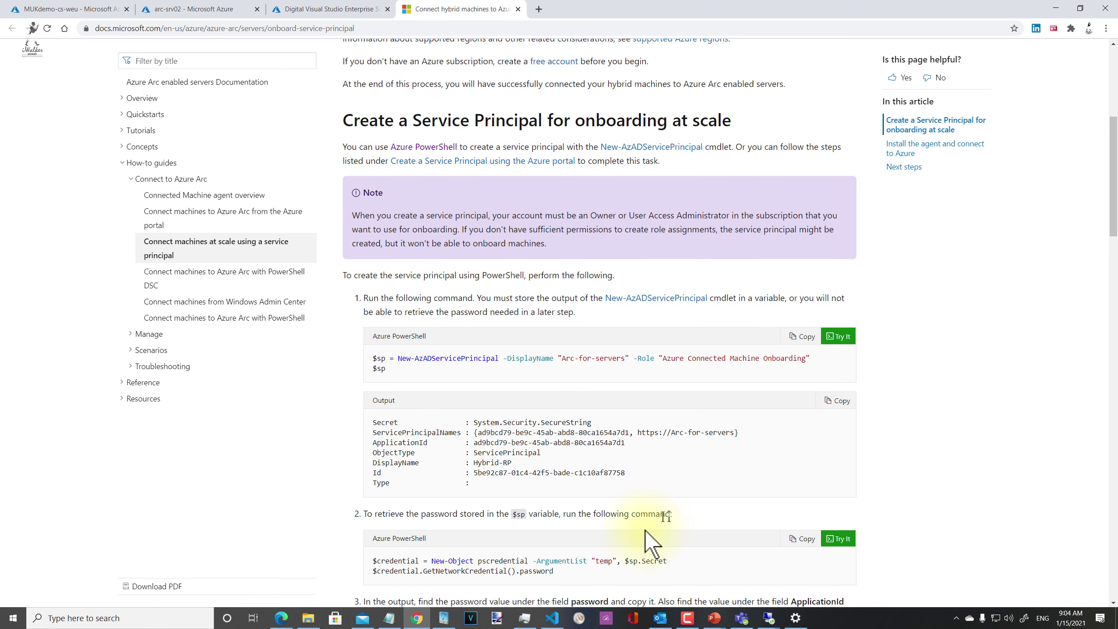
{"action": "left_click_drag", "start_coordinate": [582, 574], "coordinate": [373, 357]}
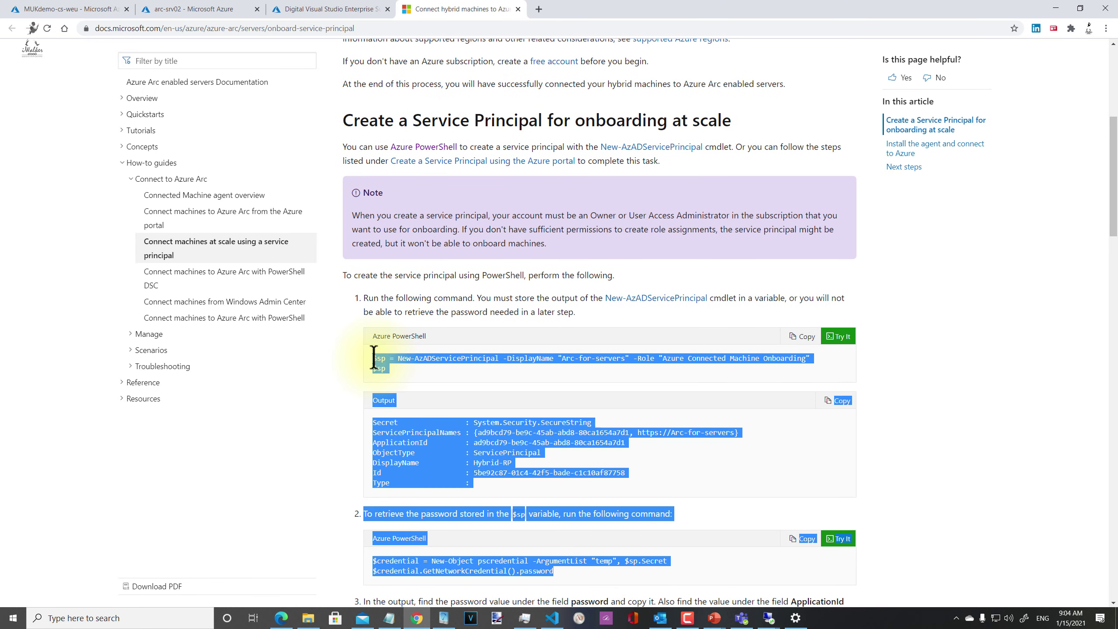
{"action": "left_click", "coordinate": [756, 461]}
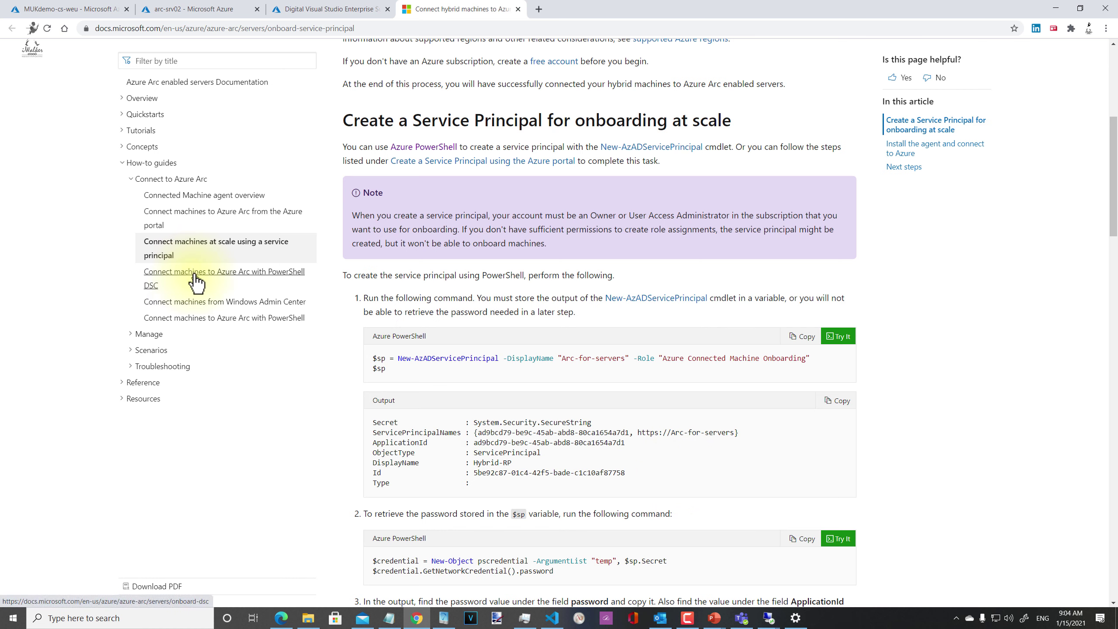
{"action": "left_click", "coordinate": [212, 279]}
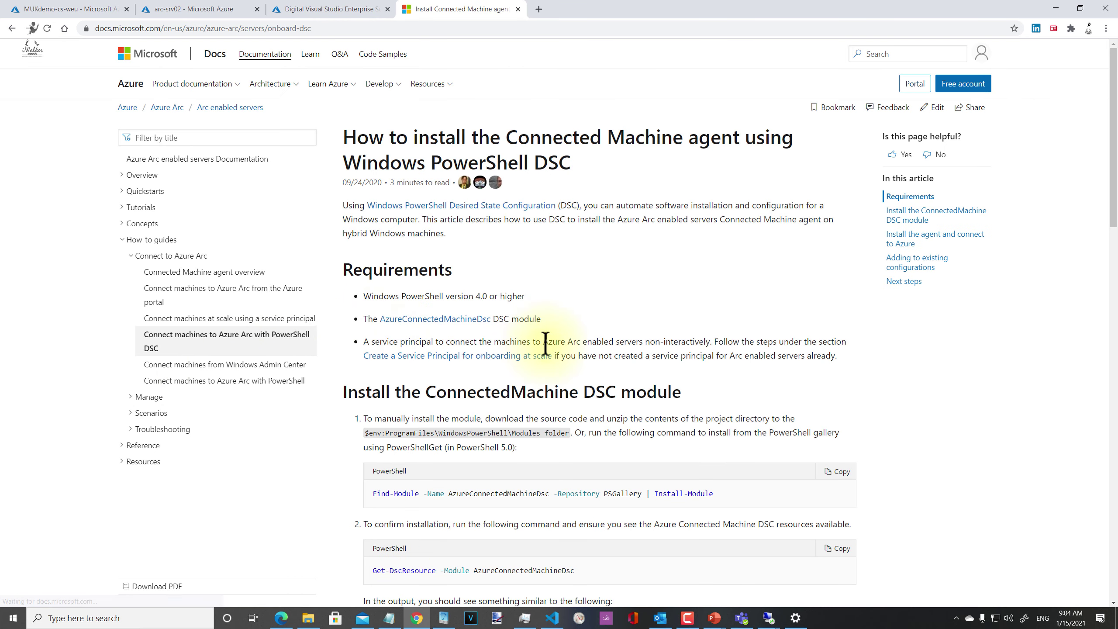
Step: Skim the DSC onboarding article, then open 'Connect machines to Azure Arc with PowerShell' from the contents
{"action": "scroll", "coordinate": [557, 544], "scroll_direction": "down", "scroll_amount": 3}
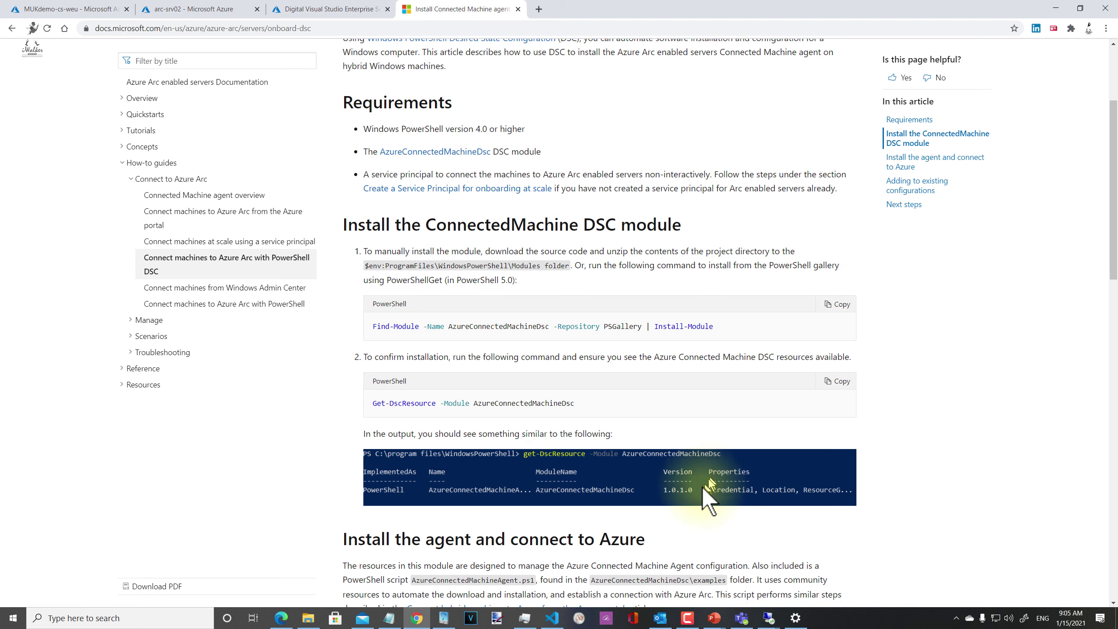
{"action": "scroll", "coordinate": [703, 489], "scroll_direction": "down", "scroll_amount": 9}
{"action": "scroll", "coordinate": [700, 497], "scroll_direction": "down", "scroll_amount": 8}
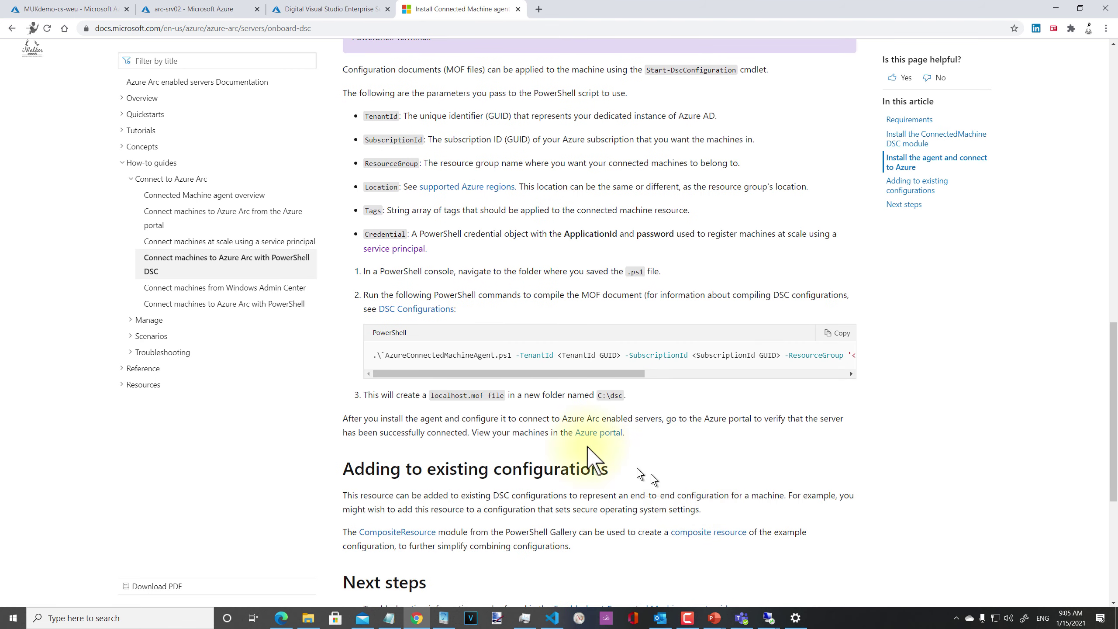
{"action": "scroll", "coordinate": [566, 440], "scroll_direction": "up", "scroll_amount": 3}
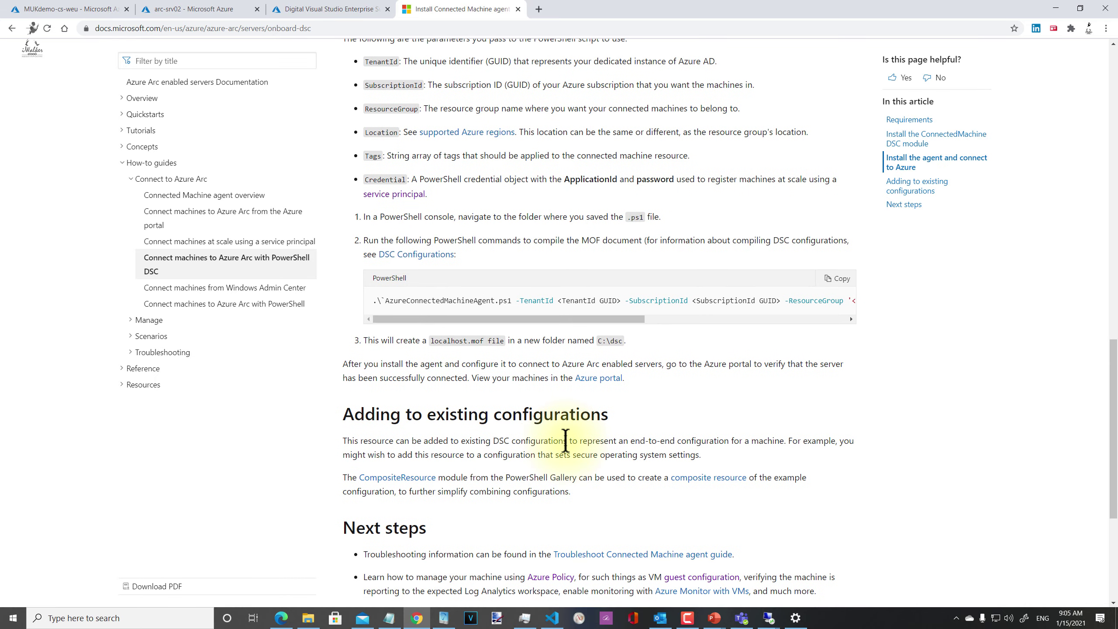
{"action": "scroll", "coordinate": [565, 440], "scroll_direction": "up", "scroll_amount": 2}
{"action": "scroll", "coordinate": [564, 442], "scroll_direction": "down", "scroll_amount": 3}
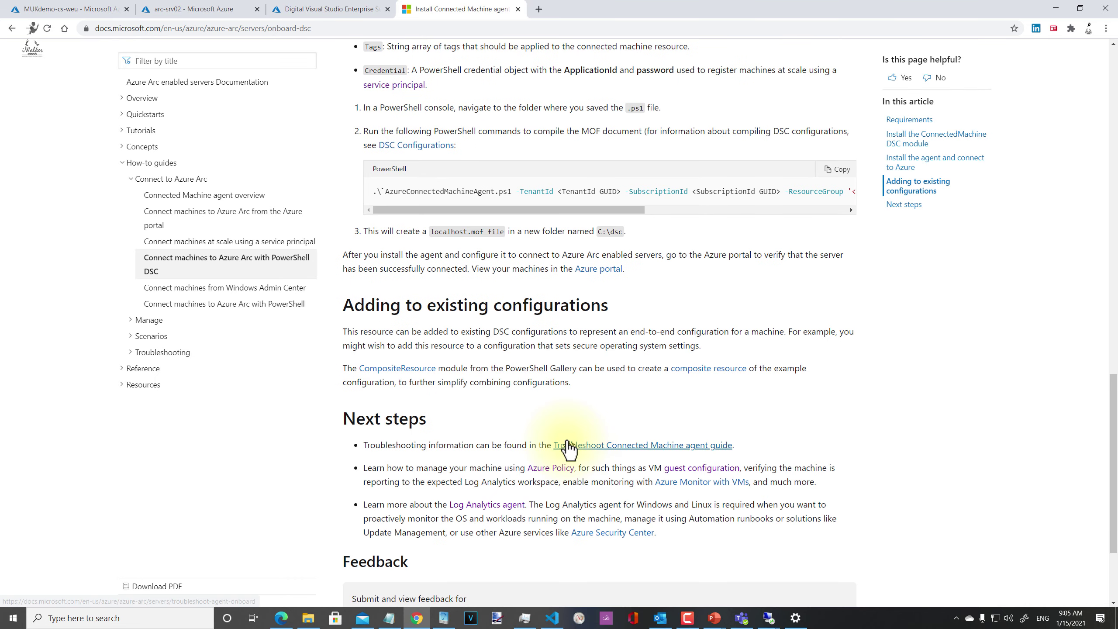
{"action": "scroll", "coordinate": [594, 447], "scroll_direction": "up", "scroll_amount": 6}
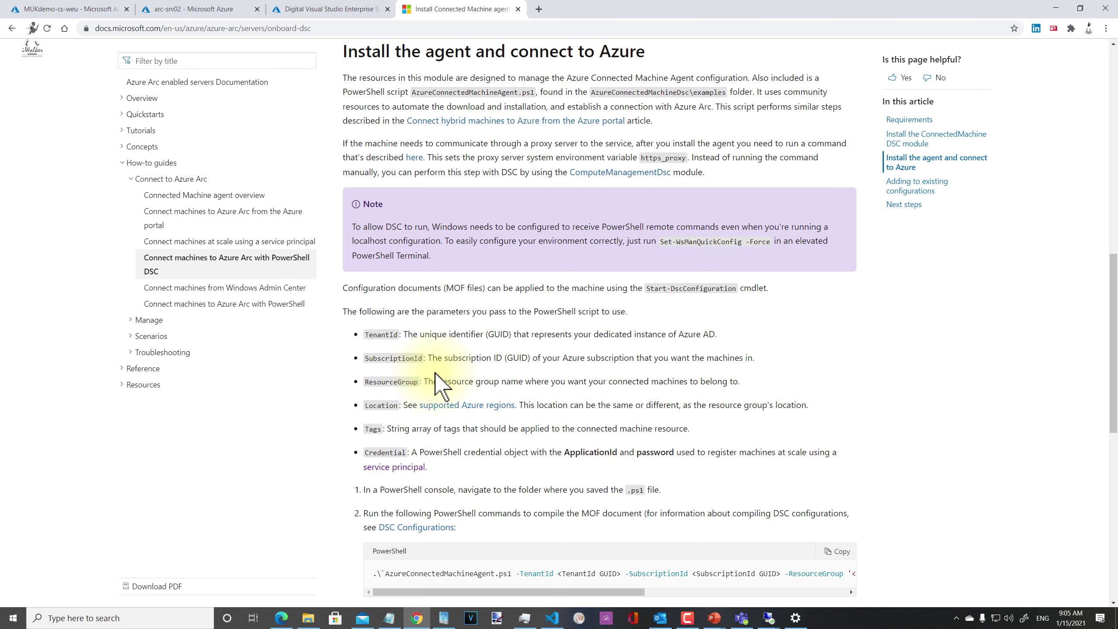
{"action": "scroll", "coordinate": [549, 522], "scroll_direction": "down", "scroll_amount": 2}
{"action": "left_click_drag", "start_coordinate": [524, 485], "coordinate": [316, 476]}
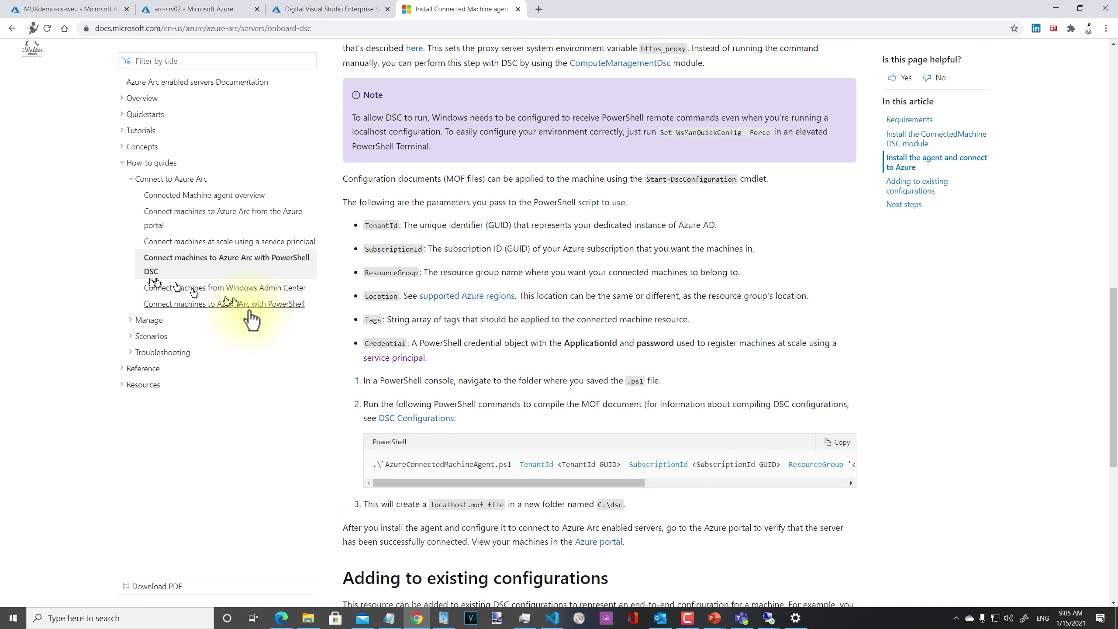
{"action": "left_click", "coordinate": [223, 303]}
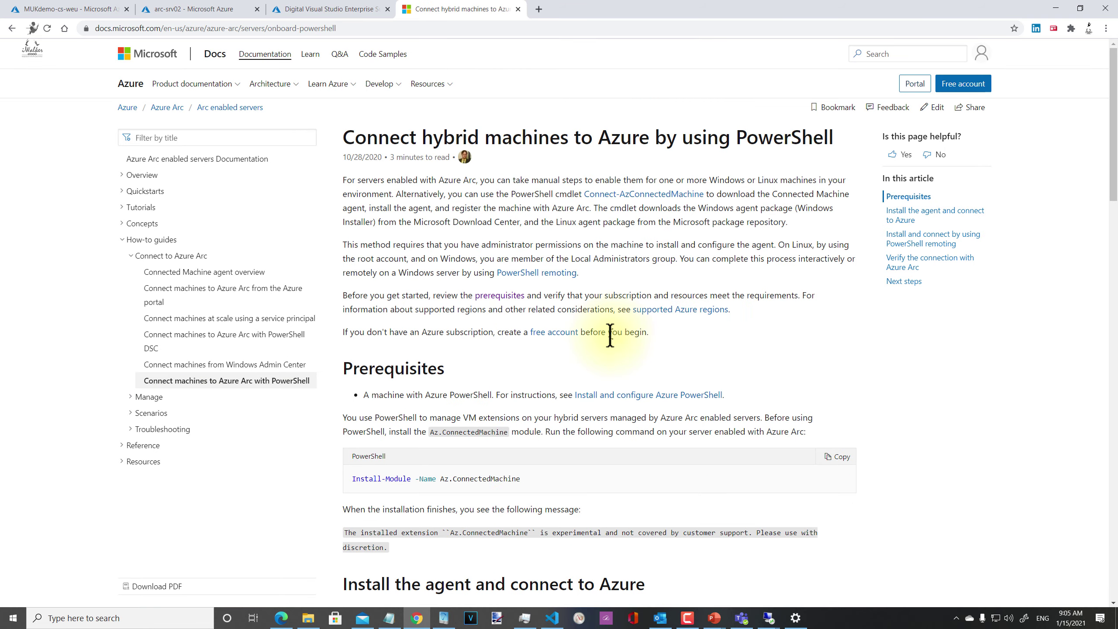
Step: Highlight the remoting example's session-creation and Connect-AzConnectedMachine command lines
{"action": "scroll", "coordinate": [594, 345], "scroll_direction": "down", "scroll_amount": 5}
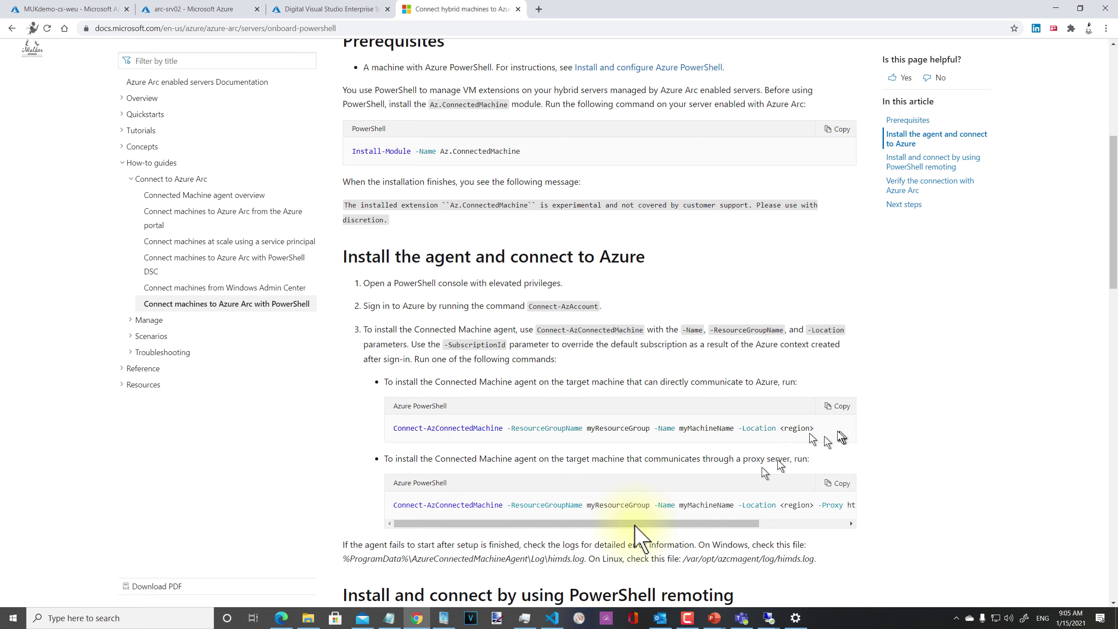
{"action": "scroll", "coordinate": [436, 541], "scroll_direction": "down", "scroll_amount": 5}
{"action": "scroll", "coordinate": [431, 533], "scroll_direction": "down", "scroll_amount": 3}
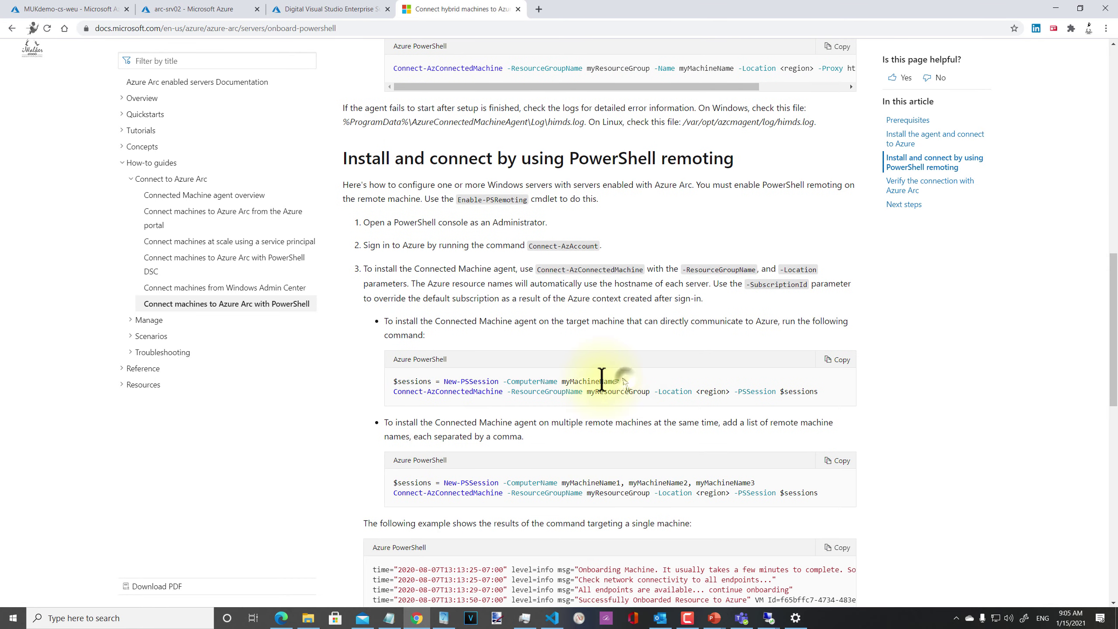
{"action": "left_click_drag", "start_coordinate": [619, 381], "coordinate": [381, 387]}
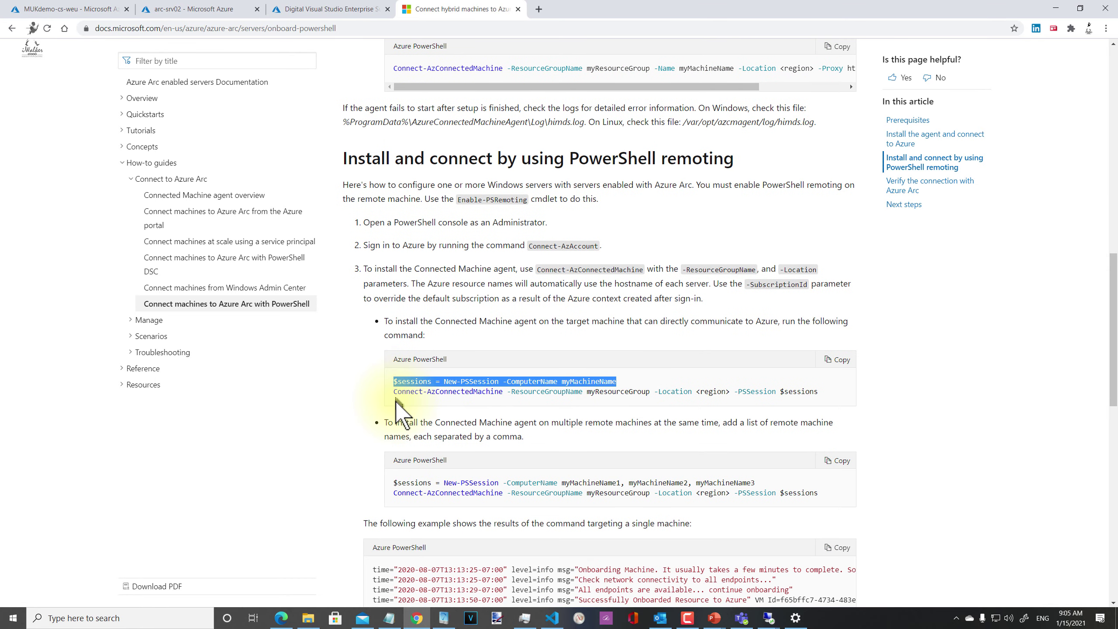
{"action": "left_click_drag", "start_coordinate": [626, 381], "coordinate": [415, 381]}
{"action": "left_click", "coordinate": [464, 381]}
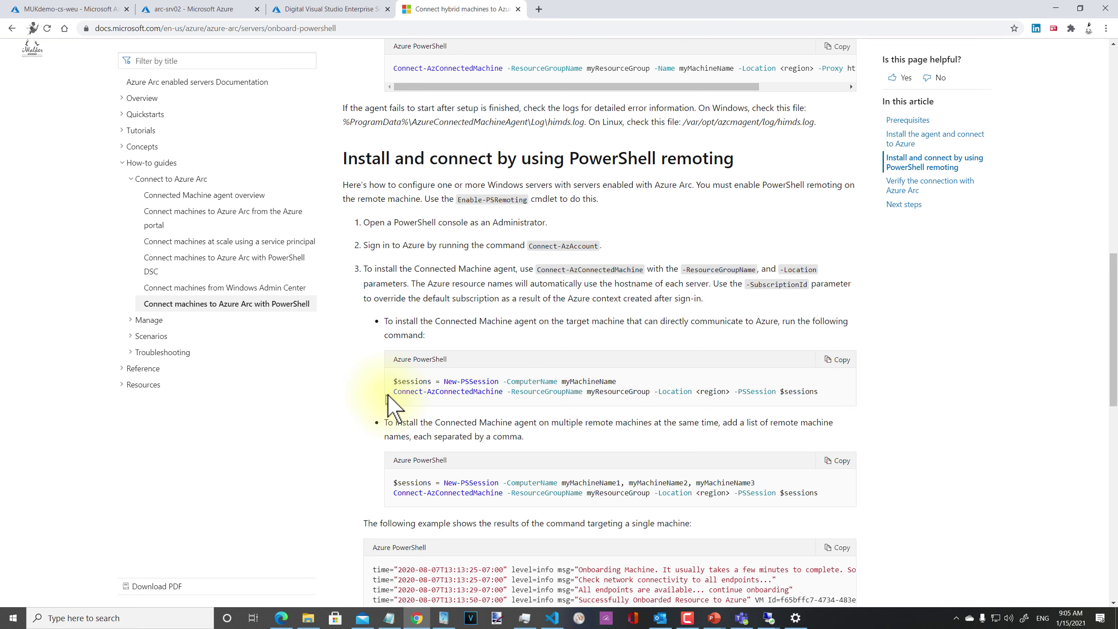
{"action": "left_click_drag", "start_coordinate": [394, 391], "coordinate": [820, 392]}
{"action": "left_click", "coordinate": [747, 408]}
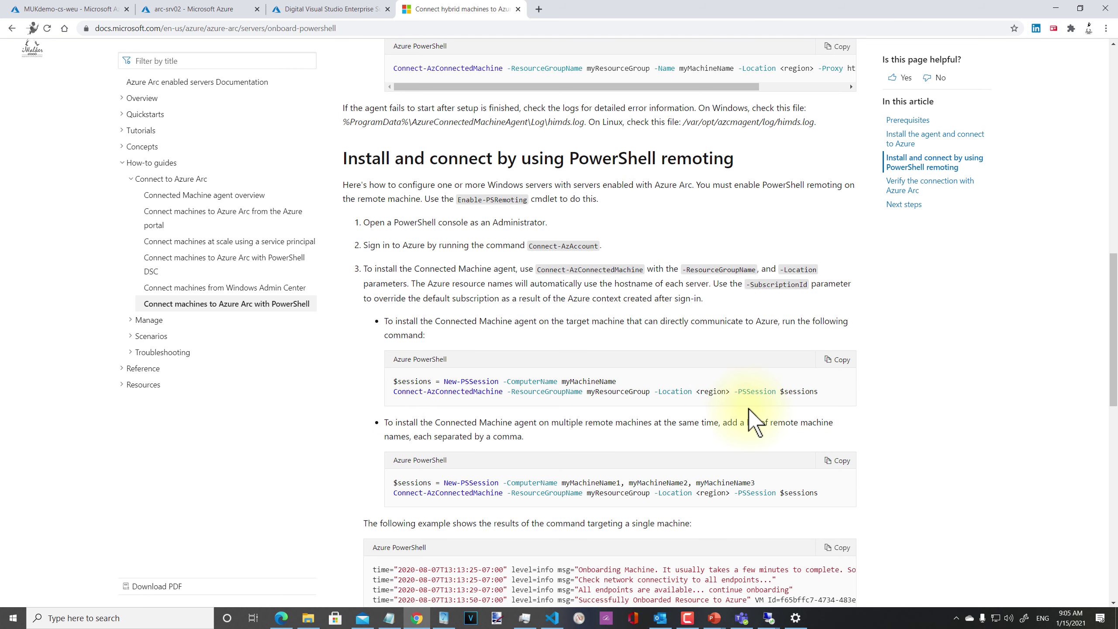
Step: Highlight the multi-machine example, scroll to 'Verify the connection', and return to the arc-srv02 portal tab
{"action": "scroll", "coordinate": [748, 409], "scroll_direction": "down", "scroll_amount": 2}
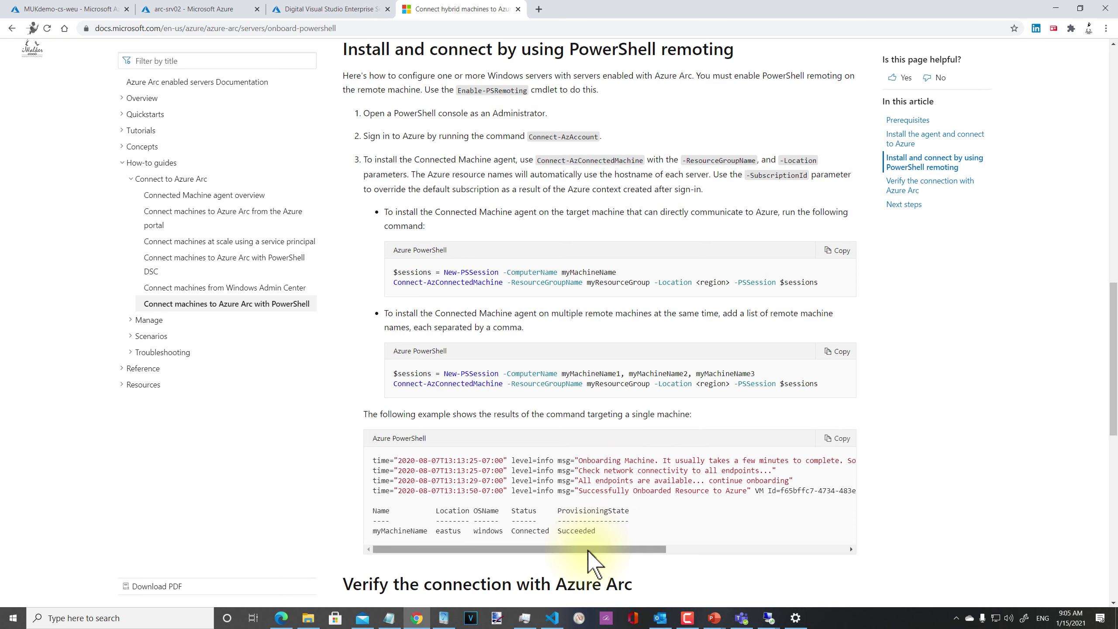
{"action": "left_click_drag", "start_coordinate": [588, 551], "coordinate": [636, 553]}
{"action": "left_click_drag", "start_coordinate": [437, 552], "coordinate": [394, 551]}
{"action": "scroll", "coordinate": [475, 451], "scroll_direction": "down", "scroll_amount": 1}
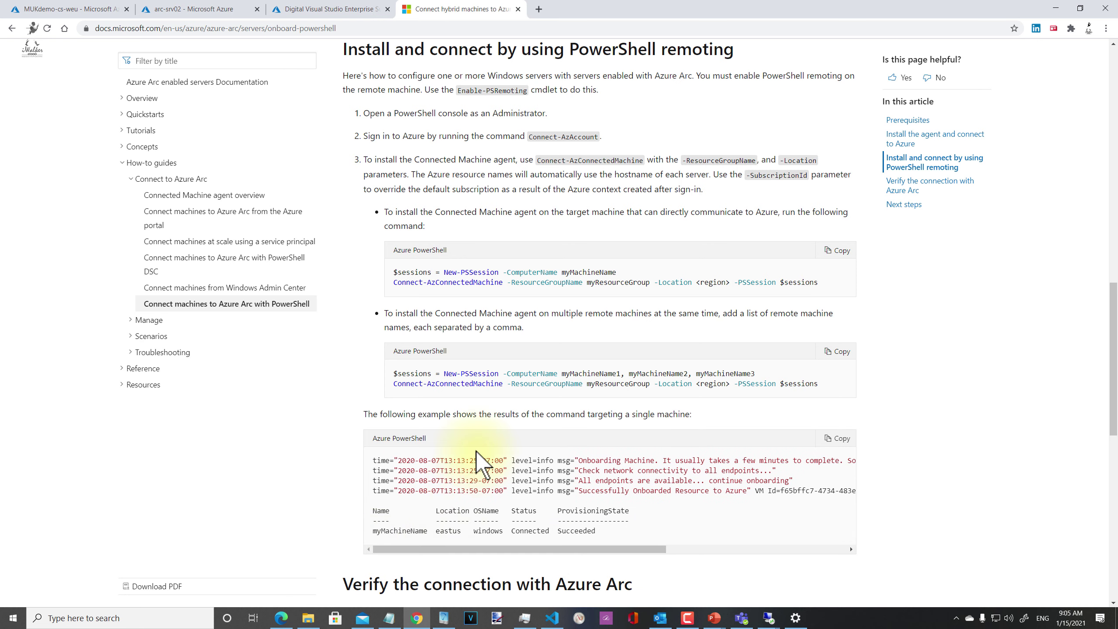
{"action": "left_click_drag", "start_coordinate": [820, 331], "coordinate": [395, 313]}
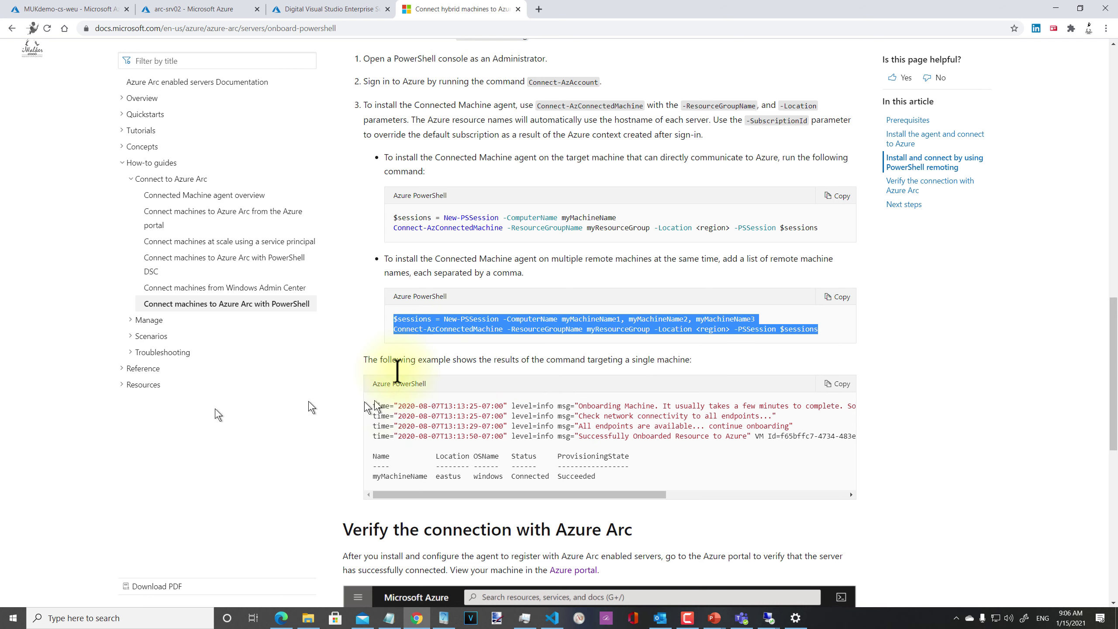
{"action": "scroll", "coordinate": [436, 348], "scroll_direction": "down", "scroll_amount": 5}
{"action": "scroll", "coordinate": [437, 344], "scroll_direction": "down", "scroll_amount": 4}
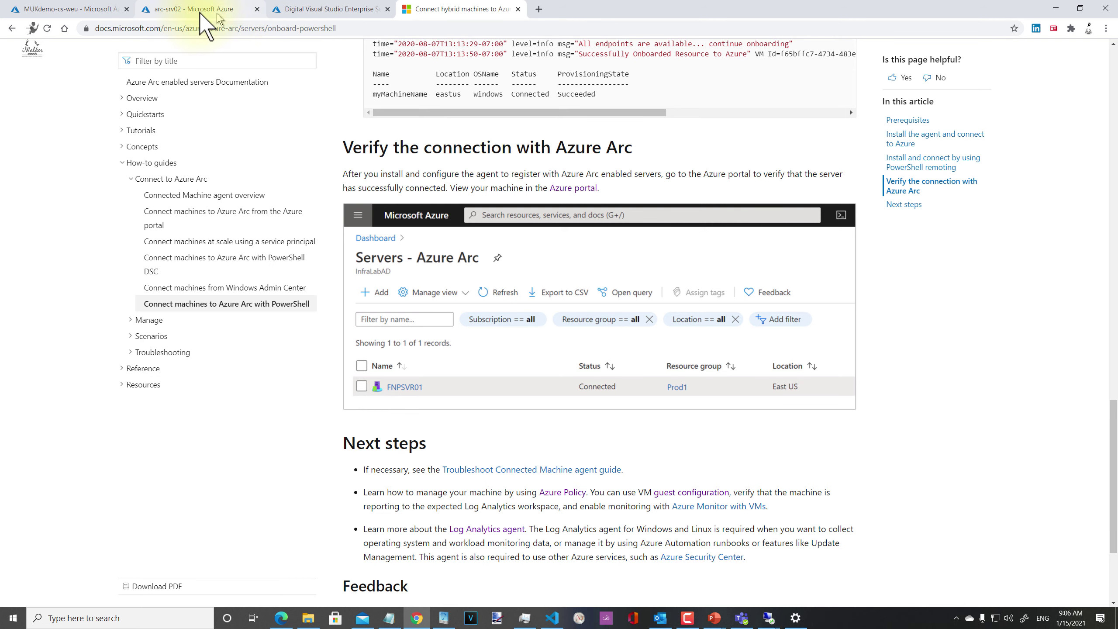
{"action": "left_click", "coordinate": [185, 9]}
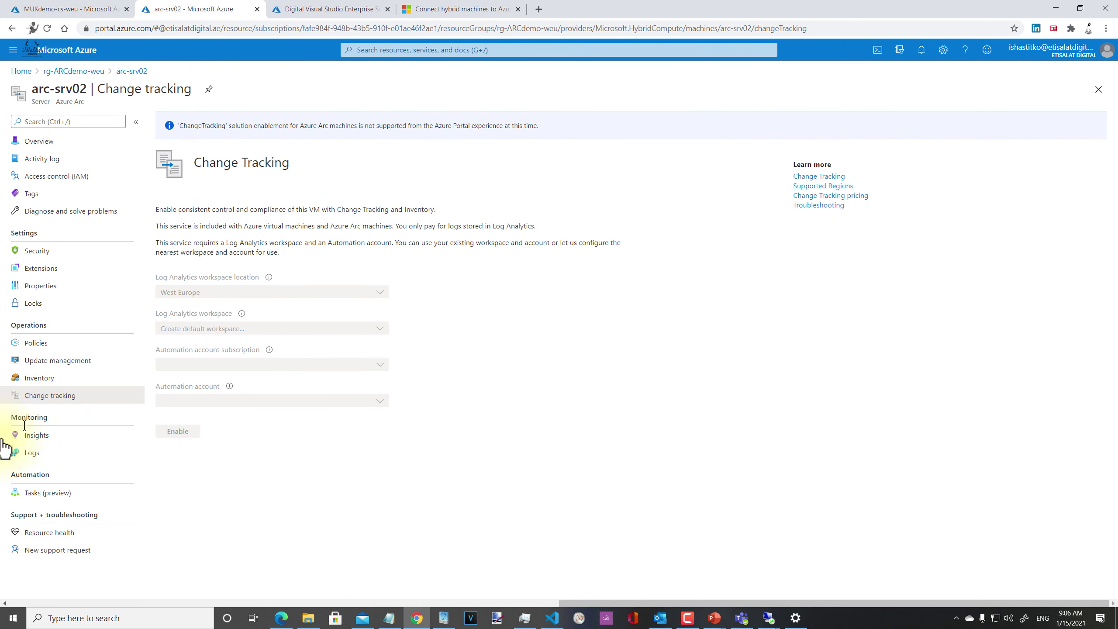
Step: Open arc-srv02's Insights, show the DEMO slide listing monitoring tasks, and return to the portal
{"action": "left_click", "coordinate": [36, 436]}
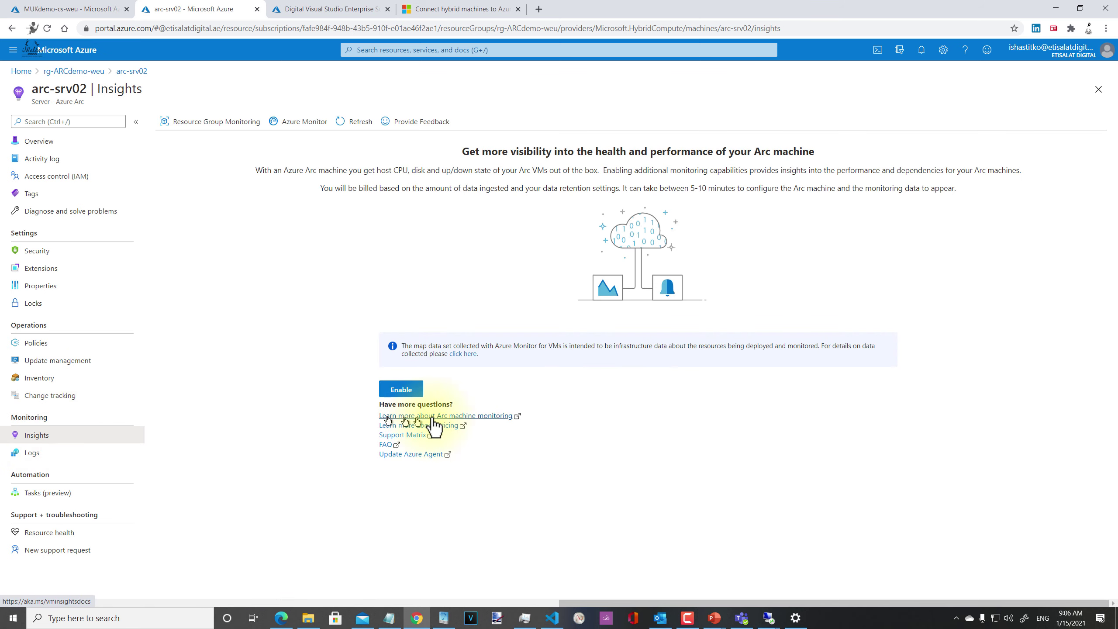
{"action": "key", "text": "alt+Tab"}
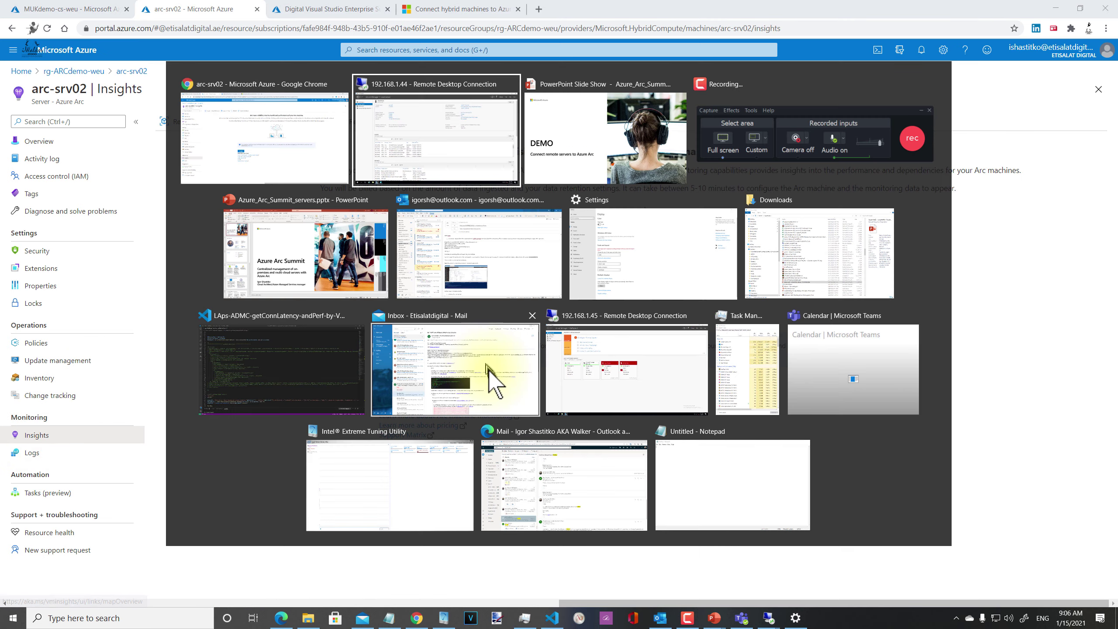
{"action": "left_click", "coordinate": [488, 370]}
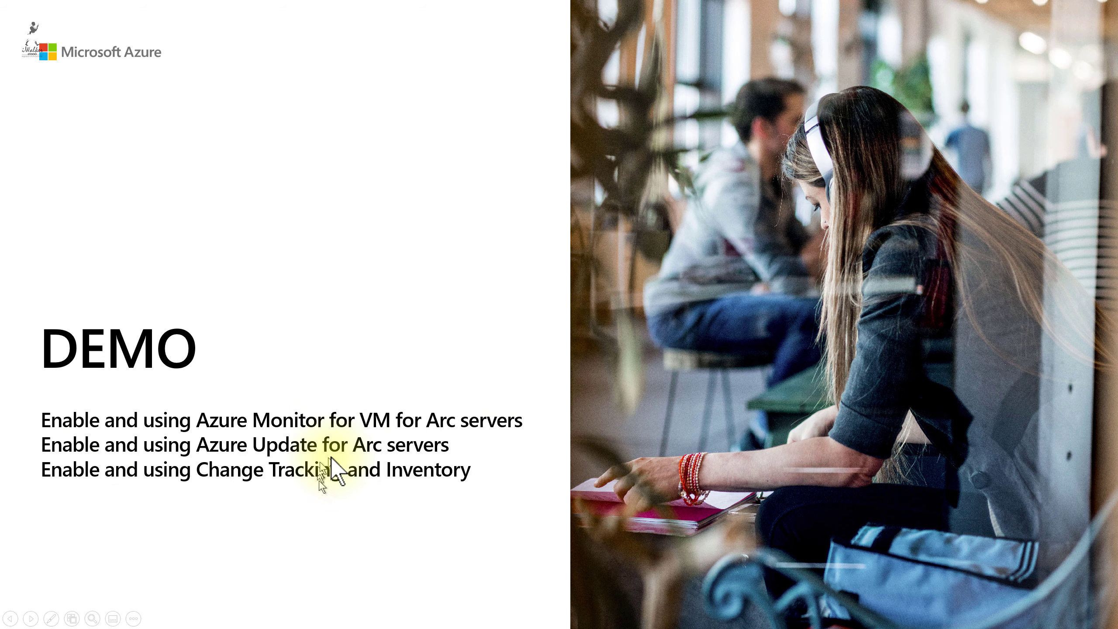
{"action": "key", "text": "alt+Tab"}
{"action": "left_click", "coordinate": [329, 487]}
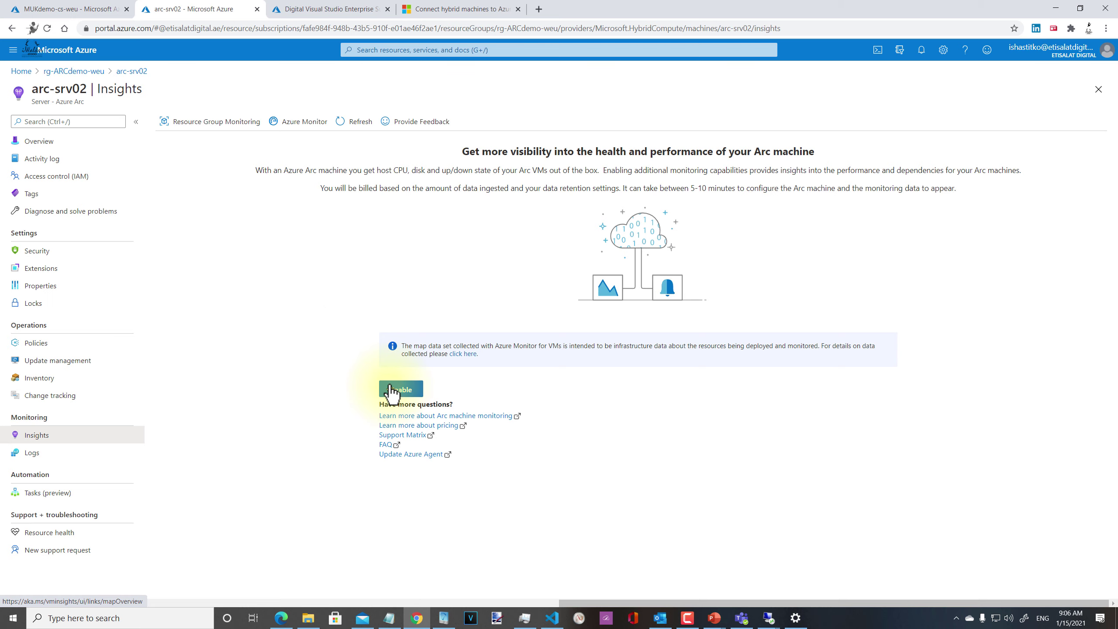
Step: After checking arc-srv02's extensions, enable Insights with the logan-ARClogs-weu workspace
{"action": "left_click", "coordinate": [41, 269]}
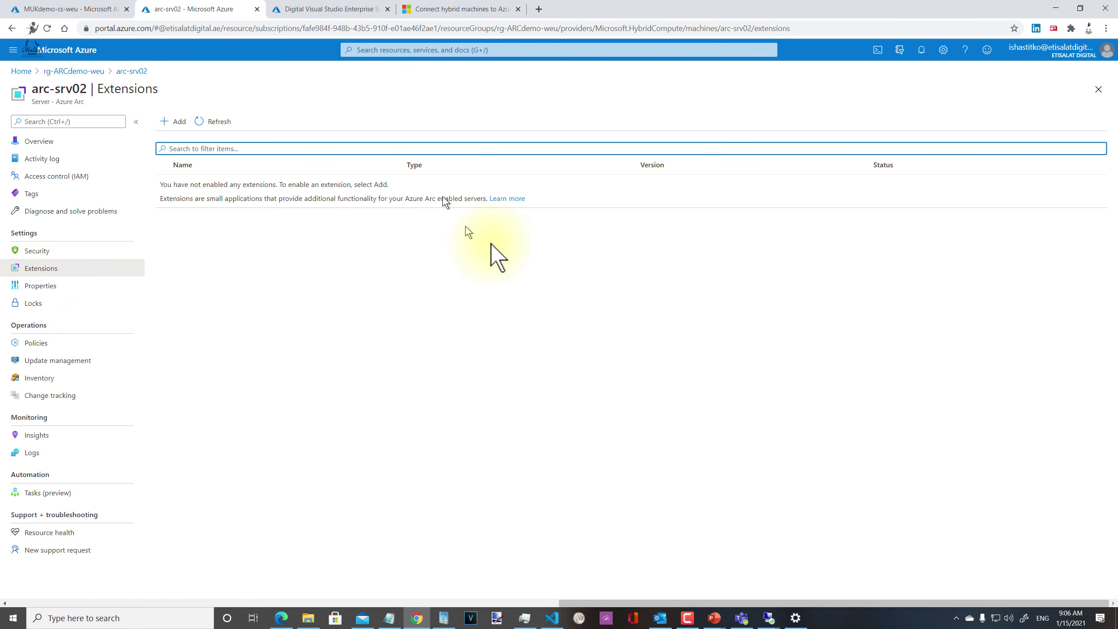
{"action": "left_click", "coordinate": [62, 435]}
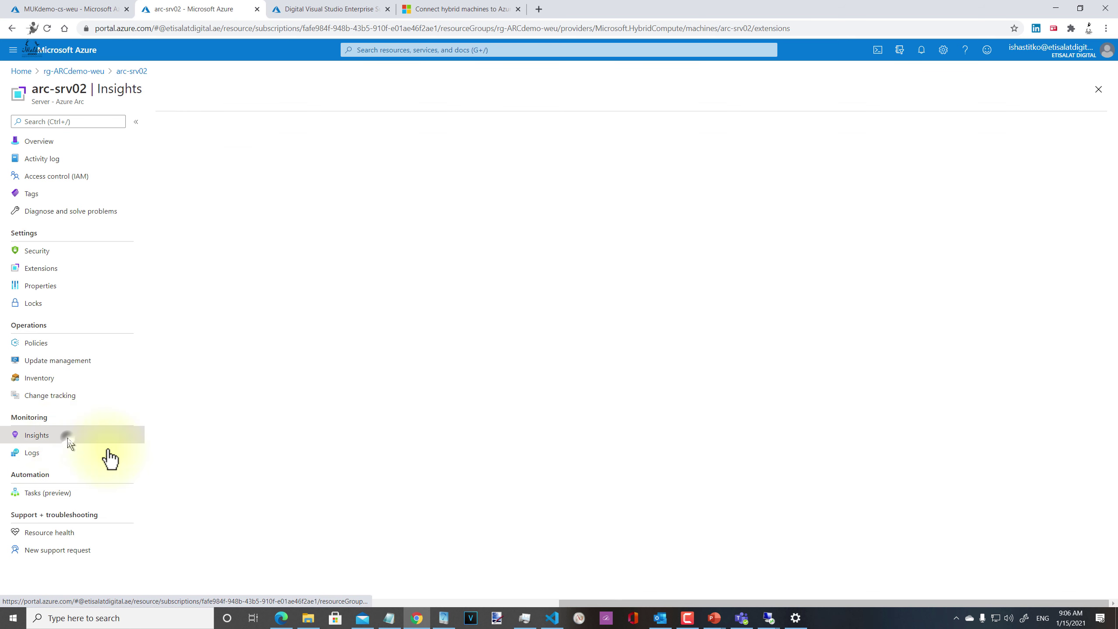
{"action": "left_click", "coordinate": [396, 390]}
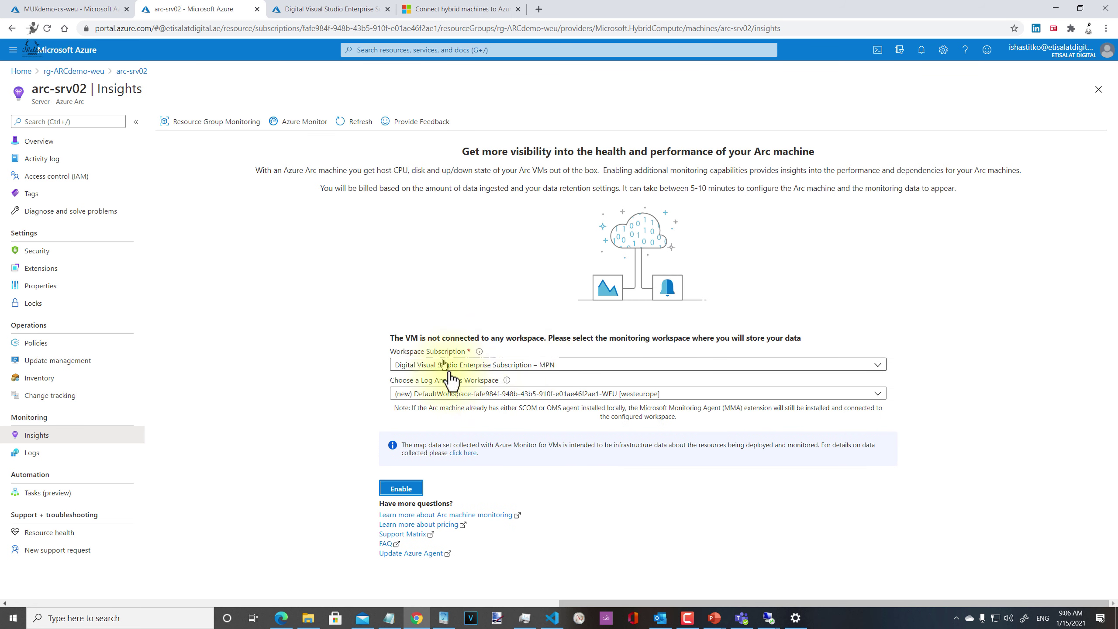
{"action": "left_click", "coordinate": [484, 397]}
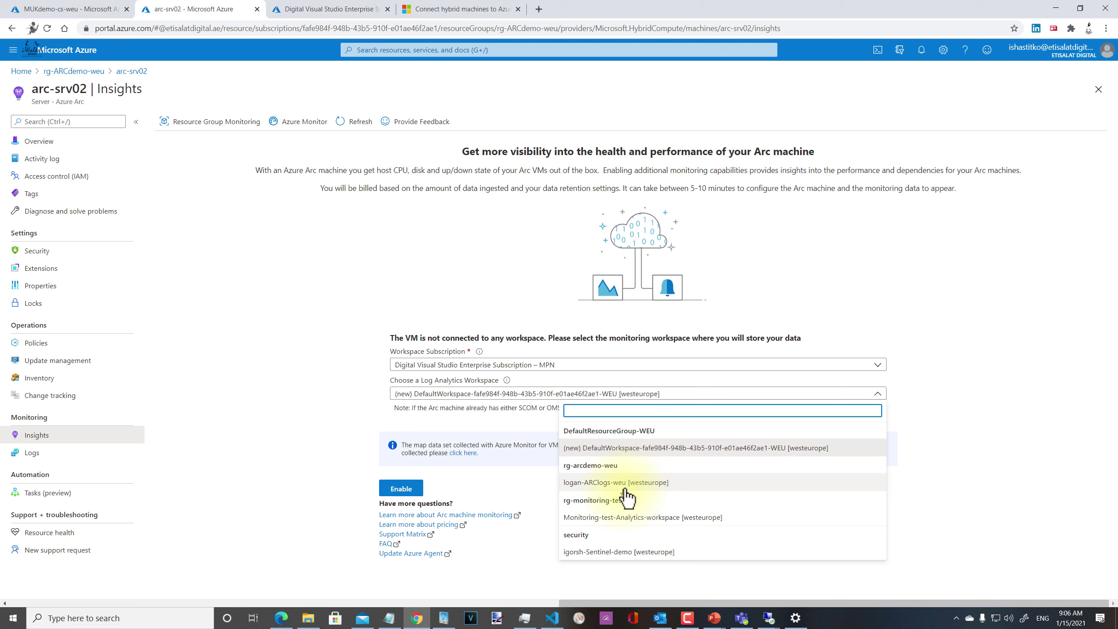
{"action": "left_click", "coordinate": [626, 488]}
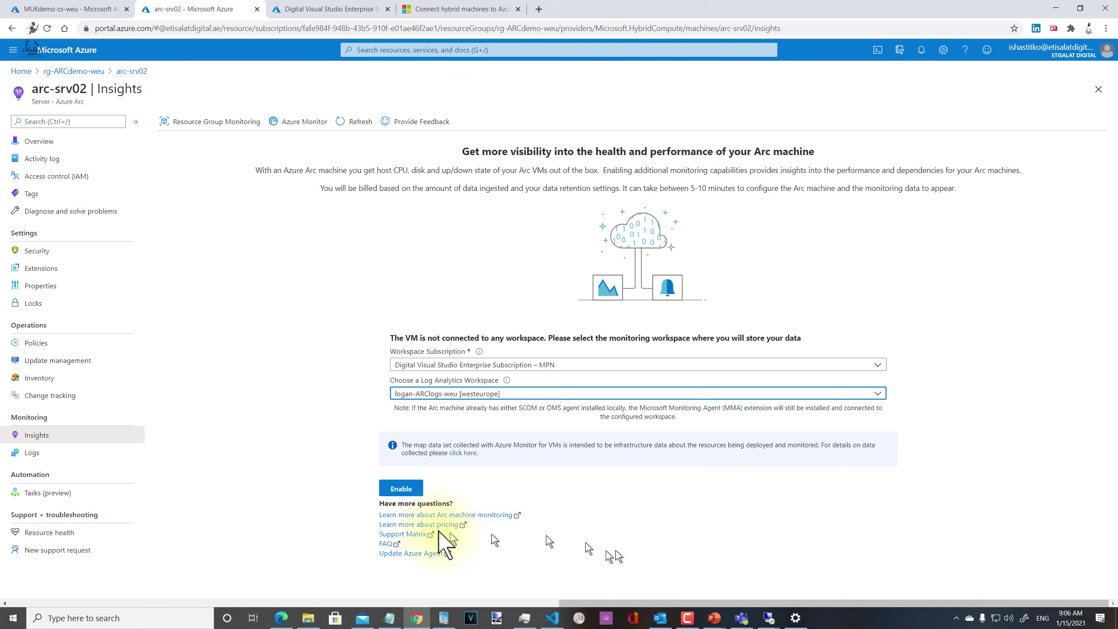
{"action": "left_click", "coordinate": [407, 490]}
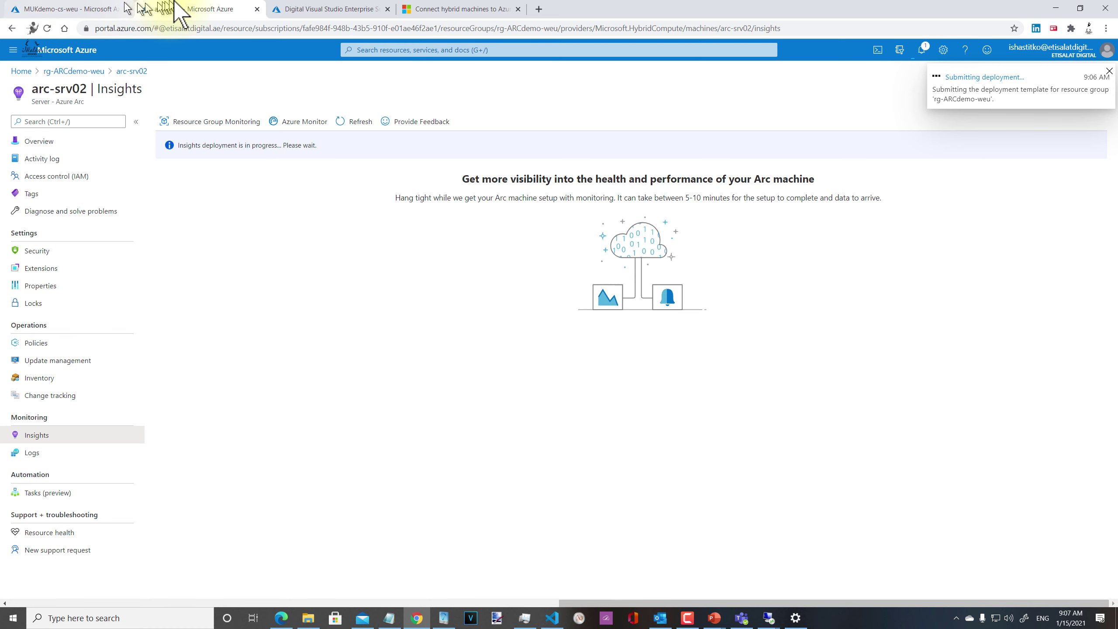
Step: Go to Azure Home, open the rg-ARCdemo-weu resource group, and open the arc-srv03 server
{"action": "left_click", "coordinate": [293, 9]}
{"action": "left_click", "coordinate": [77, 72]}
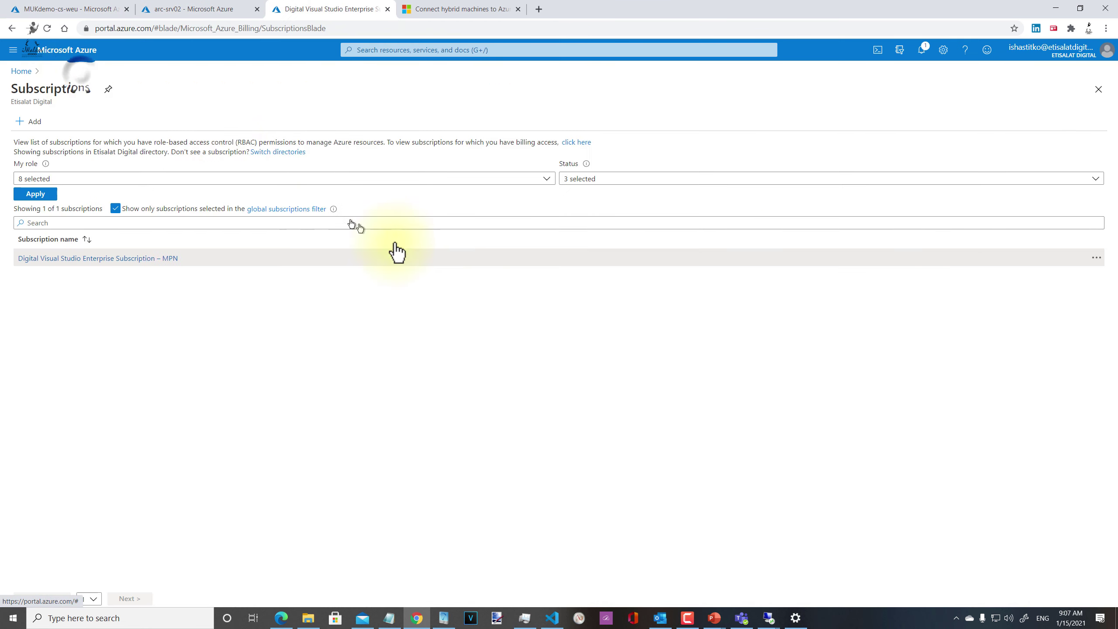
{"action": "left_click", "coordinate": [21, 71]}
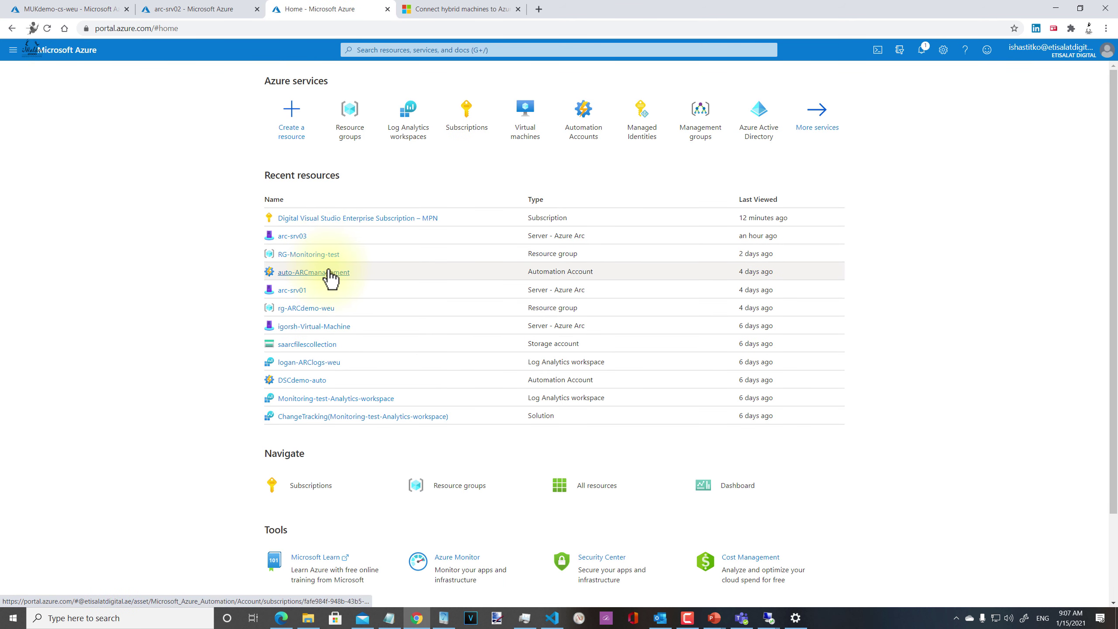
{"action": "left_click", "coordinate": [329, 309]}
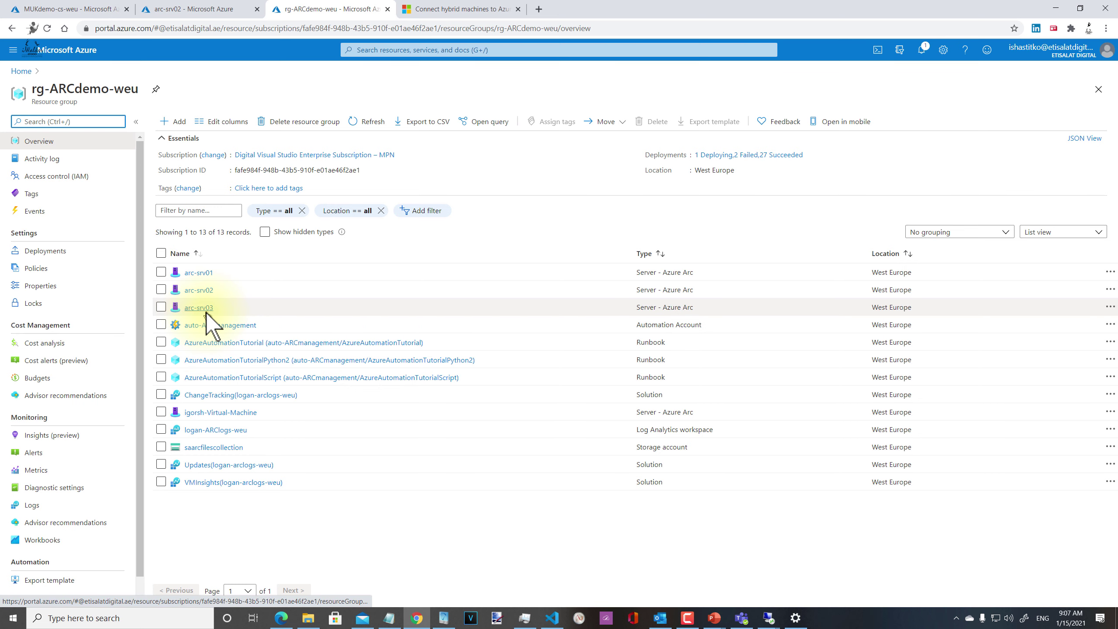
{"action": "left_click", "coordinate": [205, 310]}
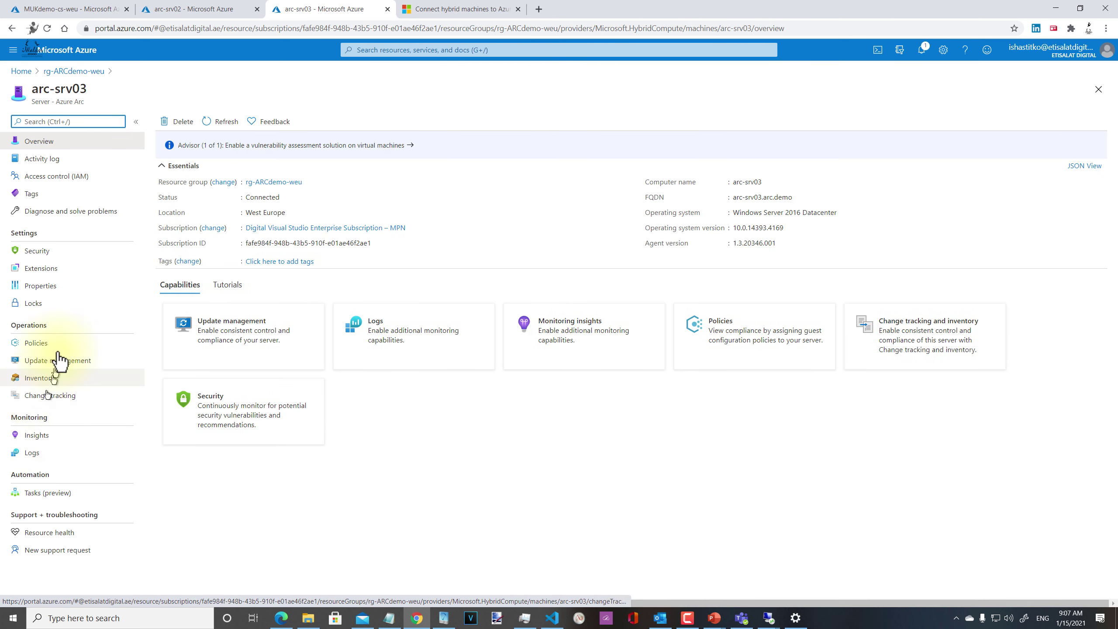
Step: Review arc-srv03's extensions and ASC Default policy compliance, then return to rg-ARCdemo-weu
{"action": "left_click", "coordinate": [60, 274]}
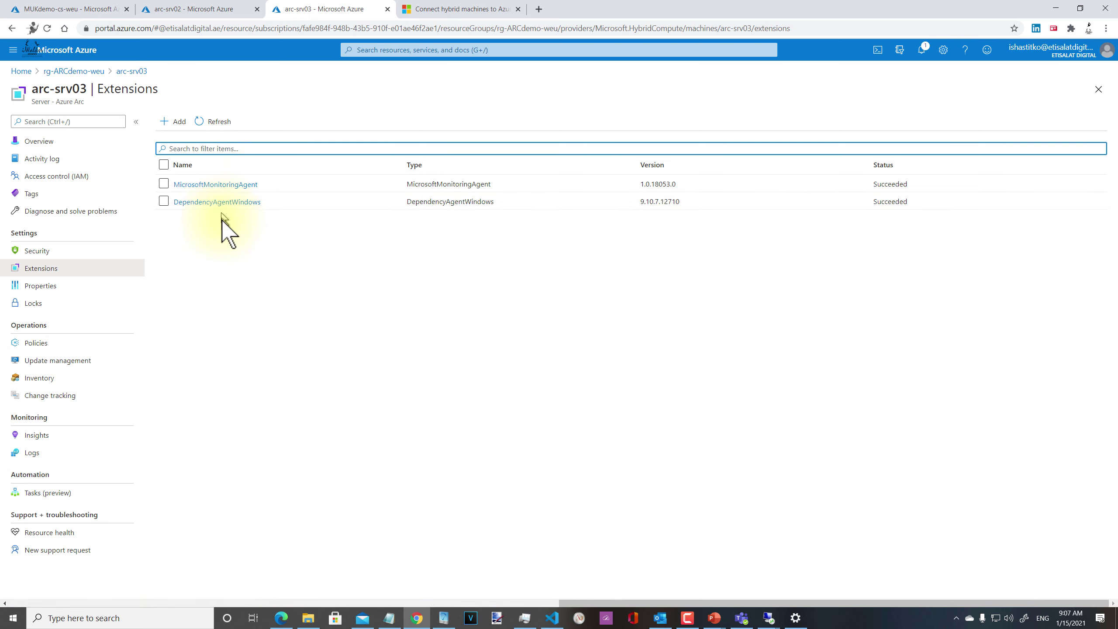
{"action": "left_click", "coordinate": [40, 344]}
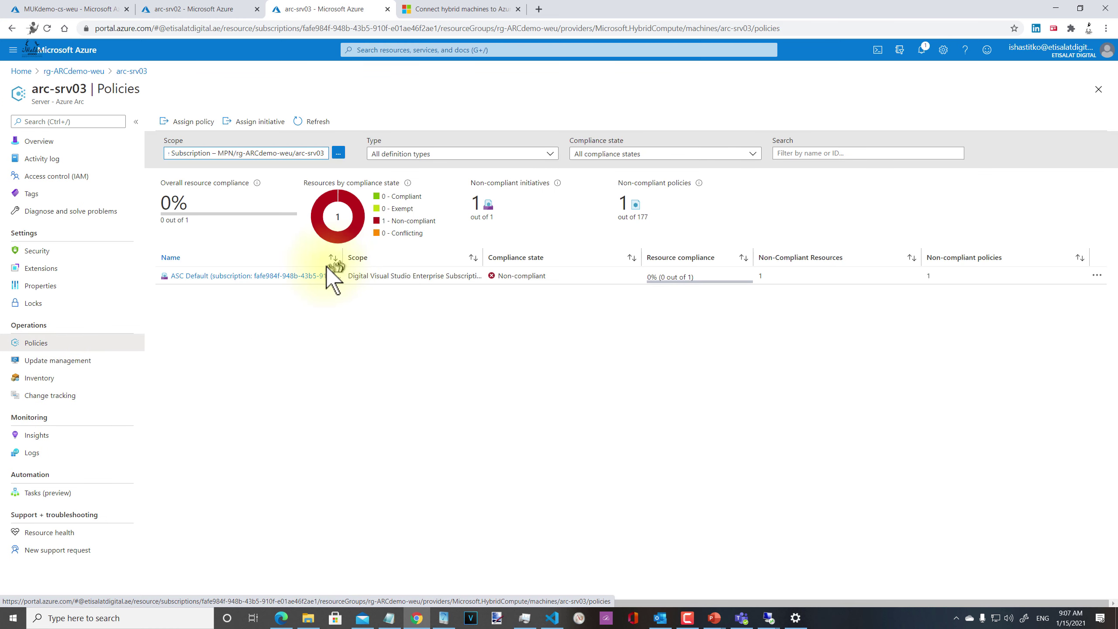
{"action": "left_click", "coordinate": [278, 277]}
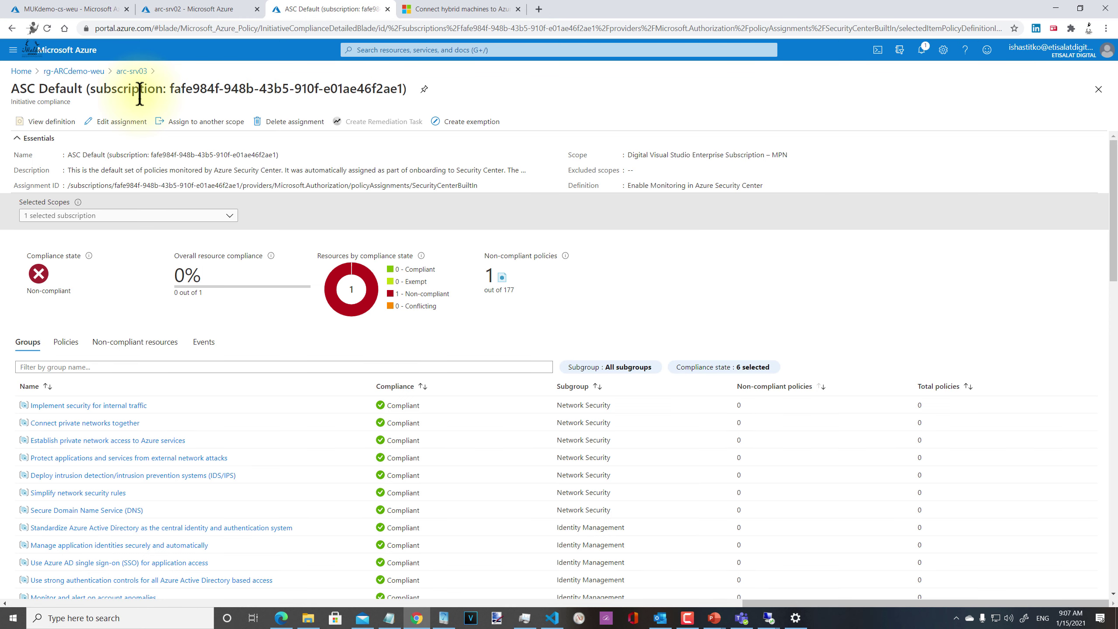
{"action": "scroll", "coordinate": [446, 412], "scroll_direction": "down", "scroll_amount": 10}
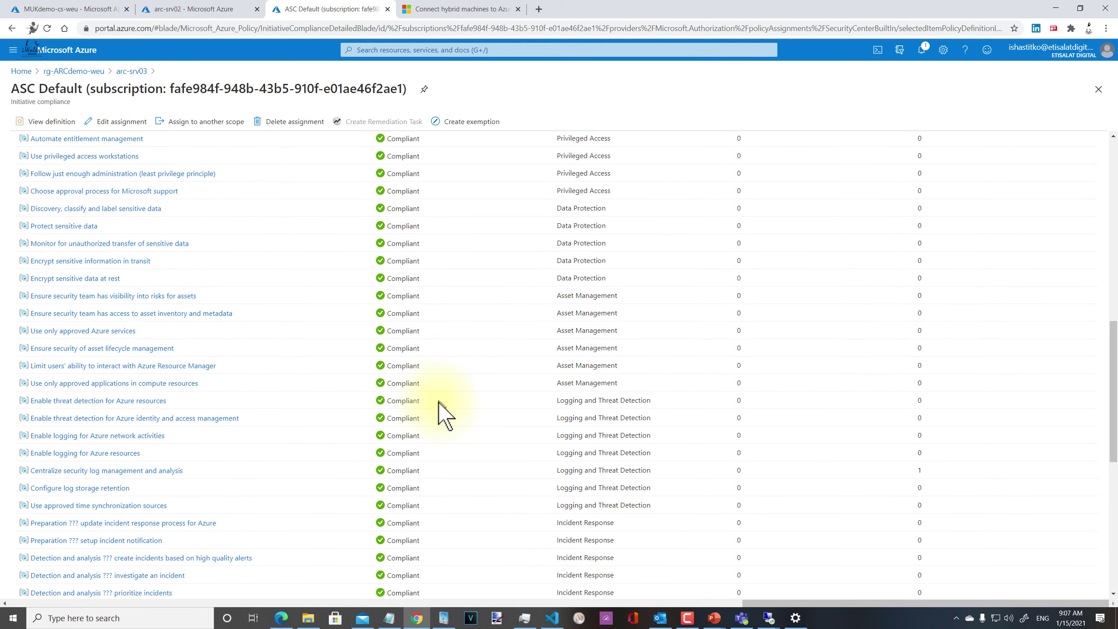
{"action": "scroll", "coordinate": [438, 405], "scroll_direction": "down", "scroll_amount": 8}
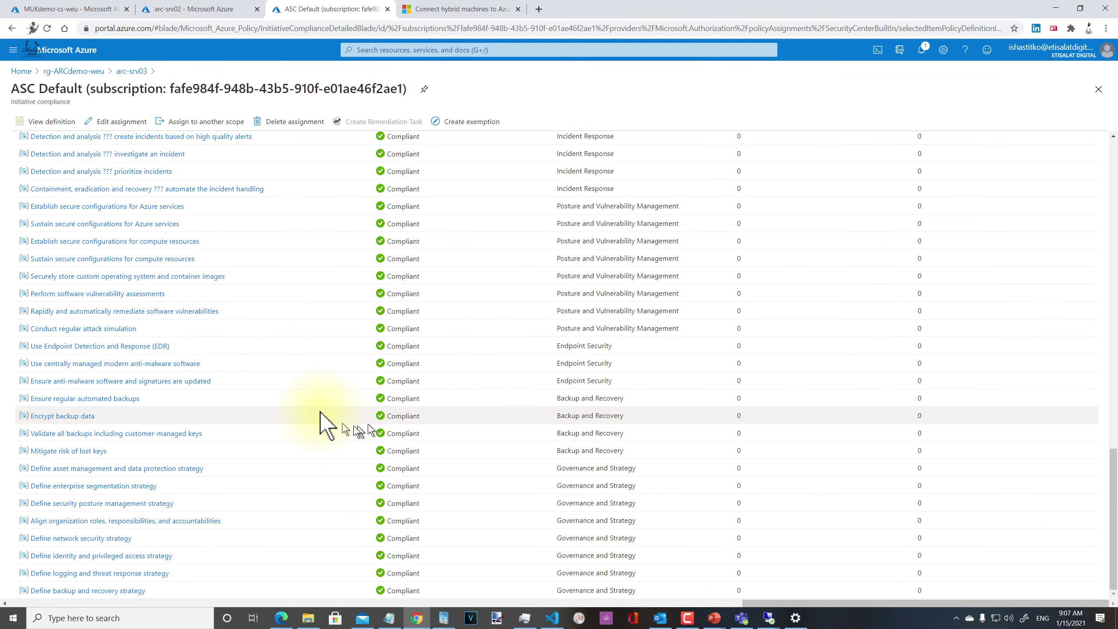
{"action": "scroll", "coordinate": [323, 405], "scroll_direction": "up", "scroll_amount": 15}
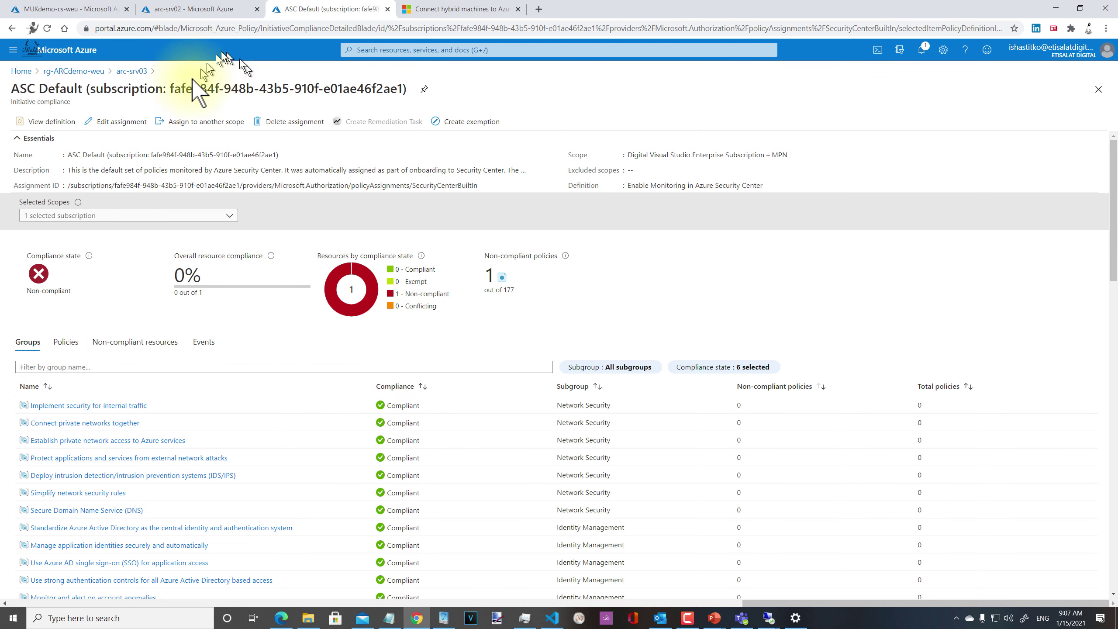
{"action": "left_click", "coordinate": [70, 72]}
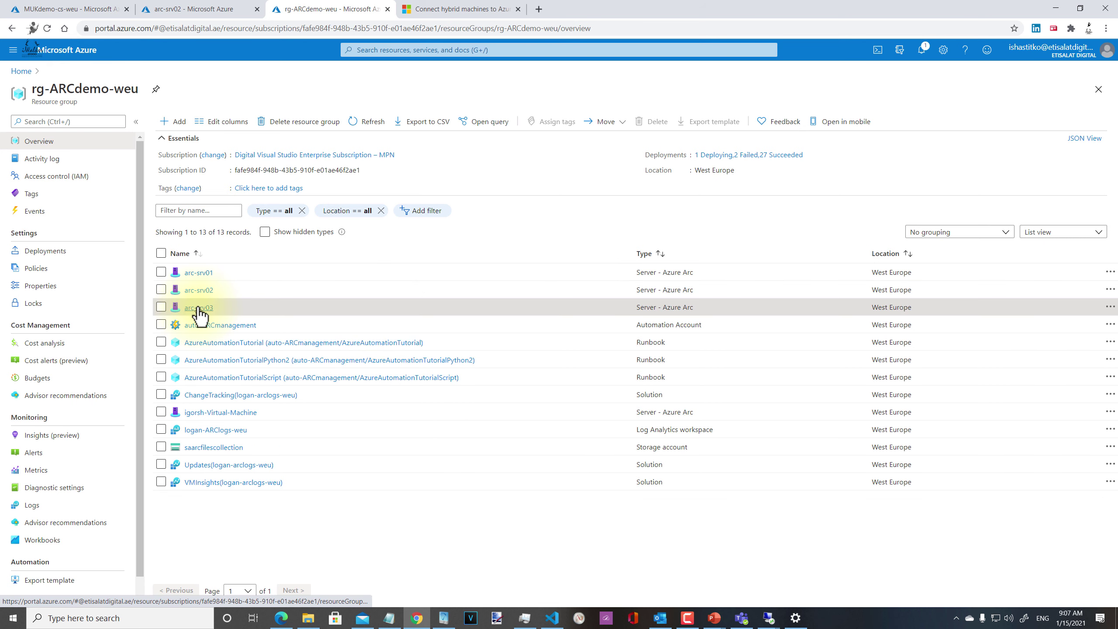
Step: Open arc-srv03 from the resource group and show its Insights dependency map
{"action": "left_click", "coordinate": [199, 308]}
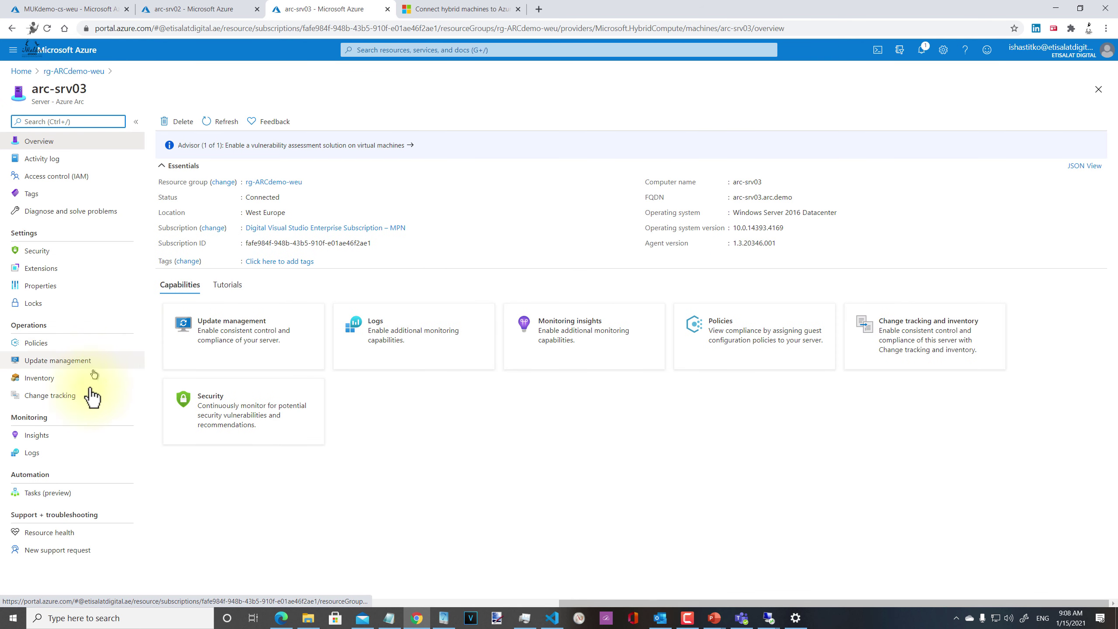
{"action": "left_click", "coordinate": [38, 435]}
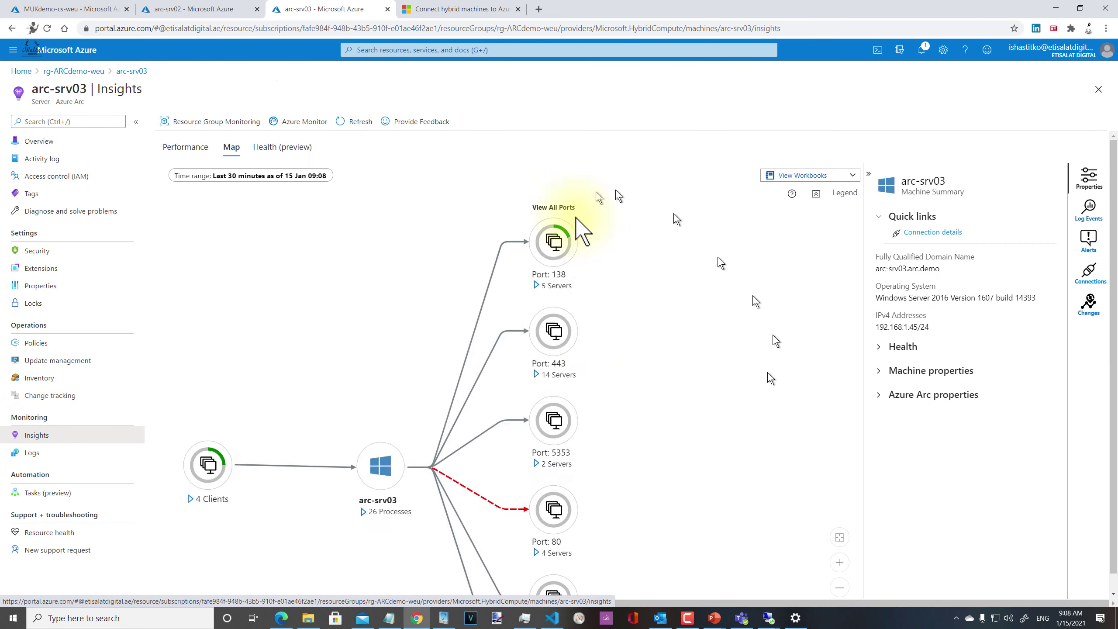
Step: Expand the 4 Clients group and arc-srv03's Microsoft process groups, then open Connection details
{"action": "left_click_drag", "start_coordinate": [732, 385], "coordinate": [666, 378]}
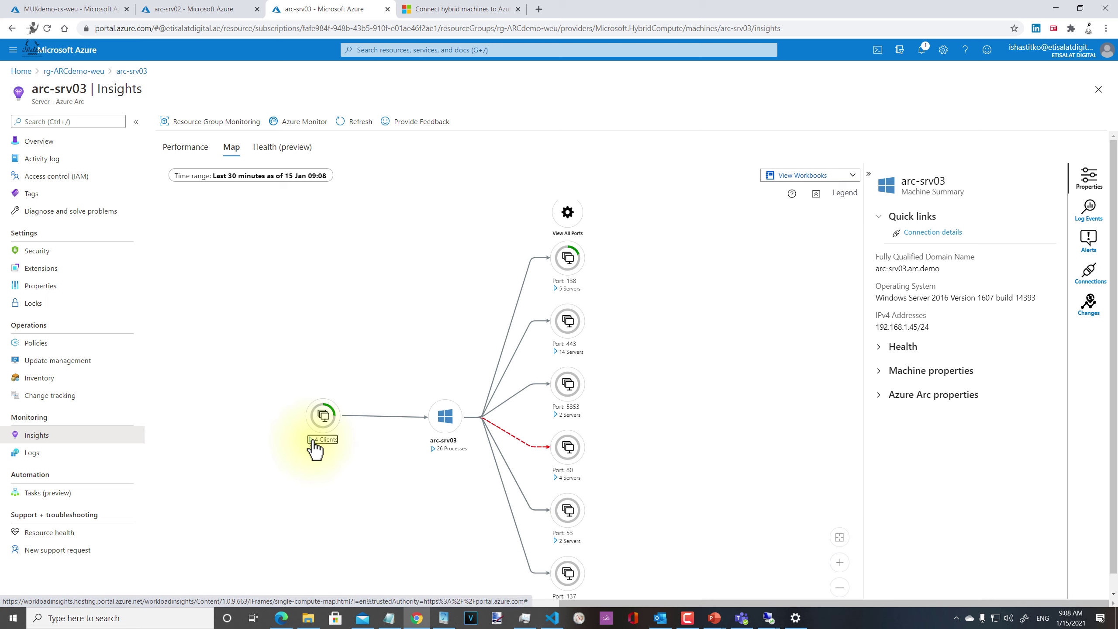
{"action": "left_click_drag", "start_coordinate": [317, 450], "coordinate": [342, 440]}
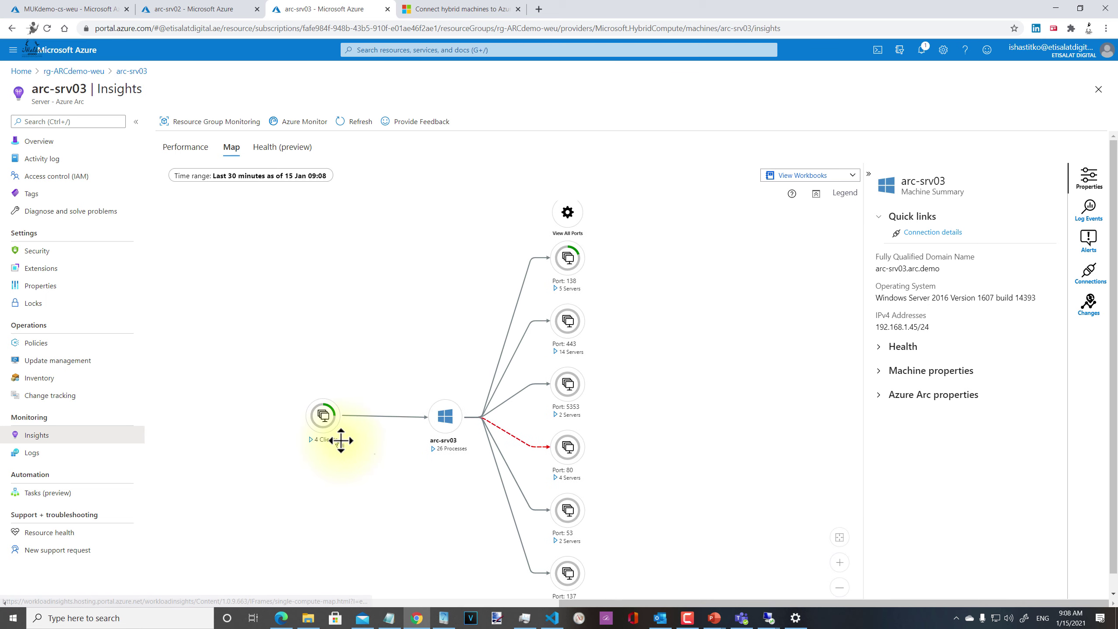
{"action": "left_click", "coordinate": [316, 441]}
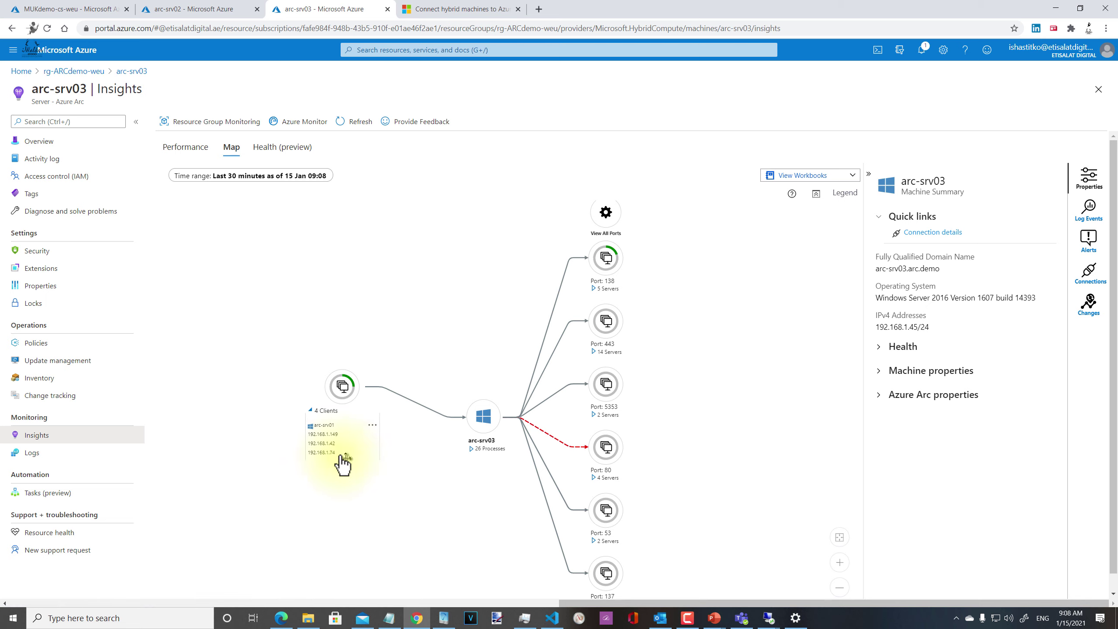
{"action": "mouse_move", "coordinate": [330, 460]}
{"action": "left_mouse_down"}
{"action": "mouse_move", "coordinate": [454, 507]}
{"action": "mouse_move", "coordinate": [341, 463]}
{"action": "left_mouse_up"}
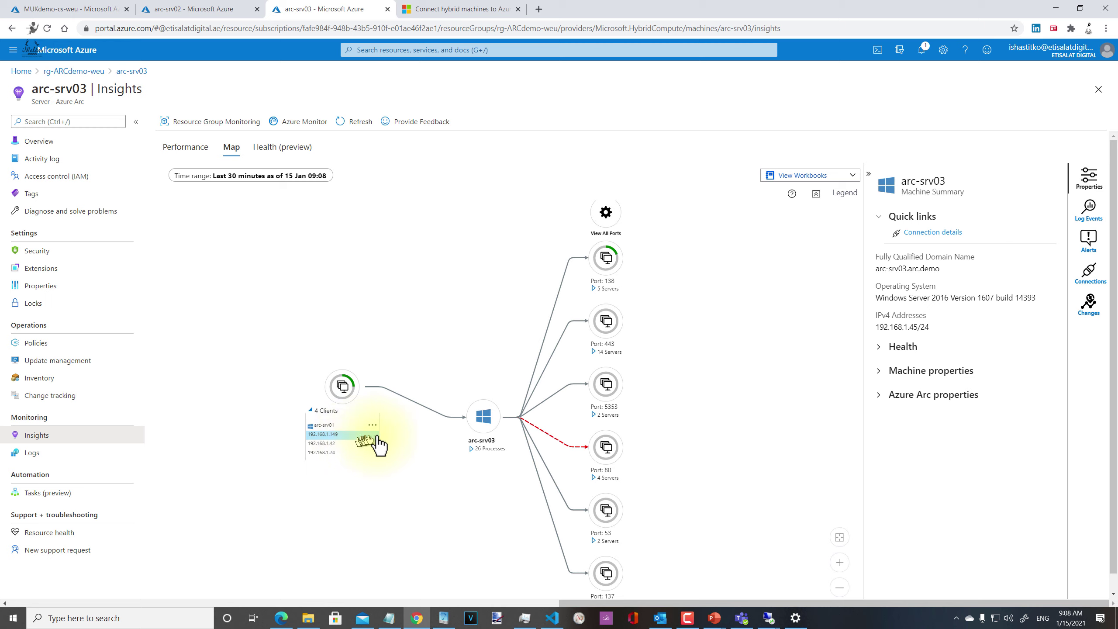
{"action": "left_click_drag", "start_coordinate": [380, 446], "coordinate": [471, 454]}
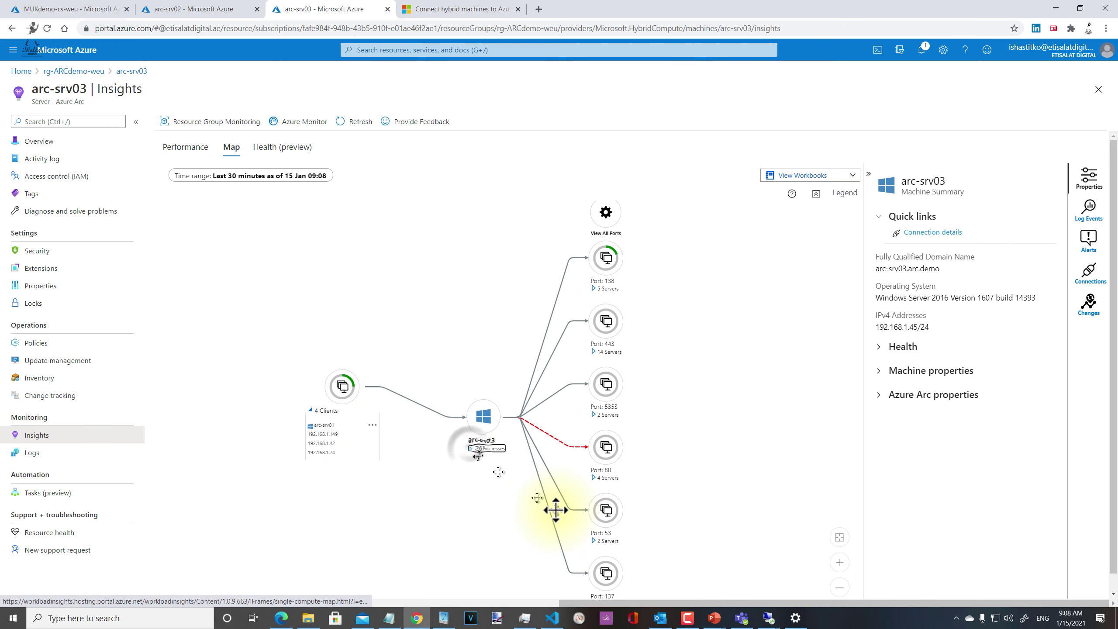
{"action": "left_click", "coordinate": [475, 449]}
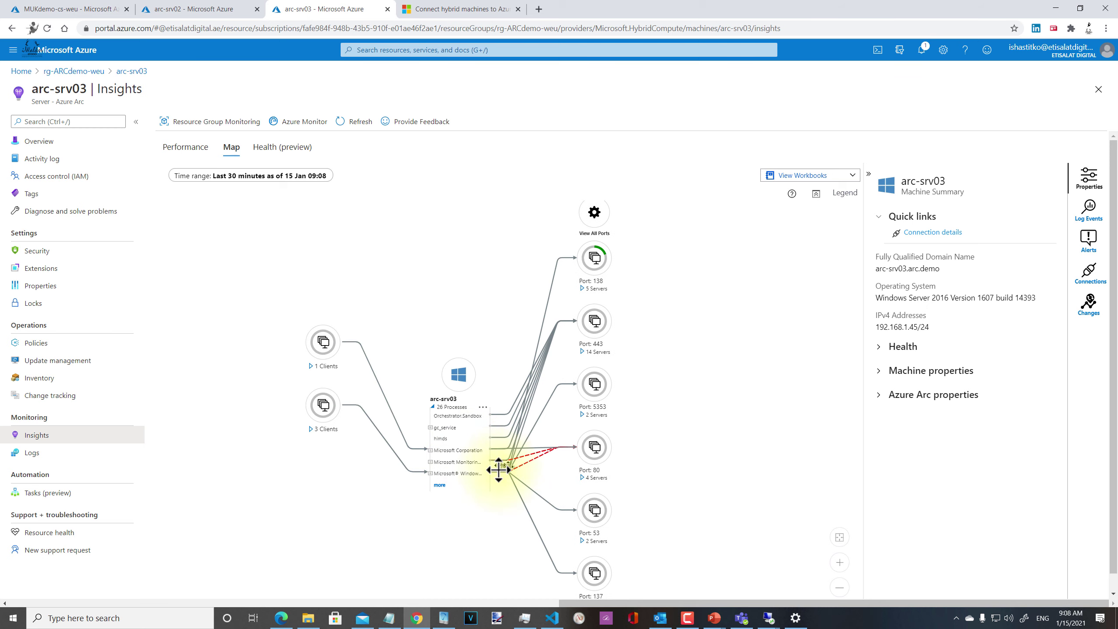
{"action": "left_click", "coordinate": [430, 450]}
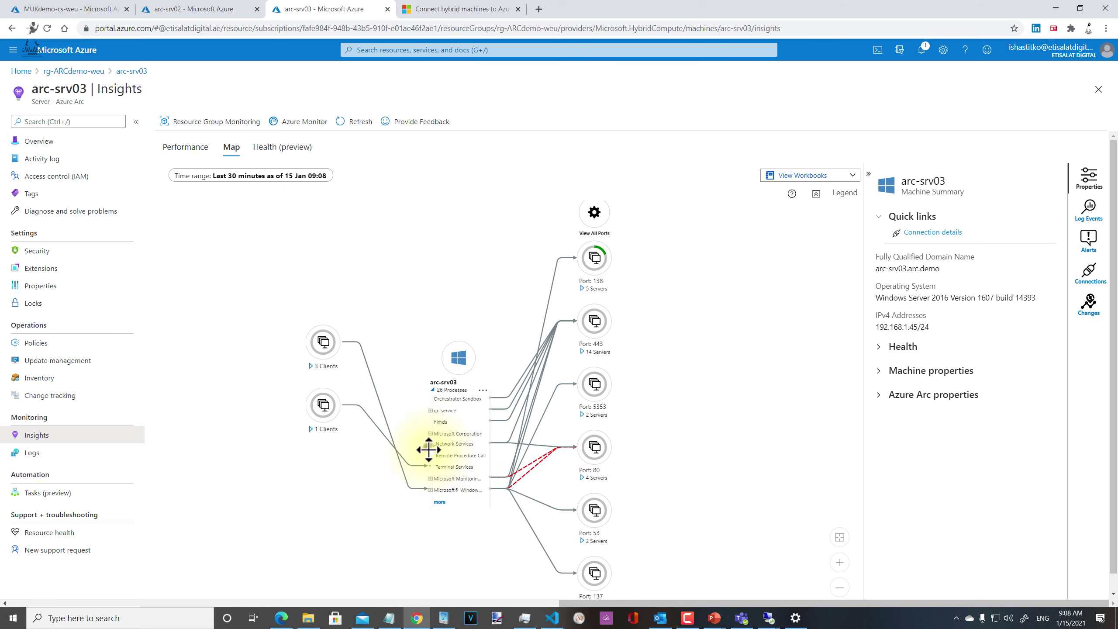
{"action": "left_click", "coordinate": [431, 490]}
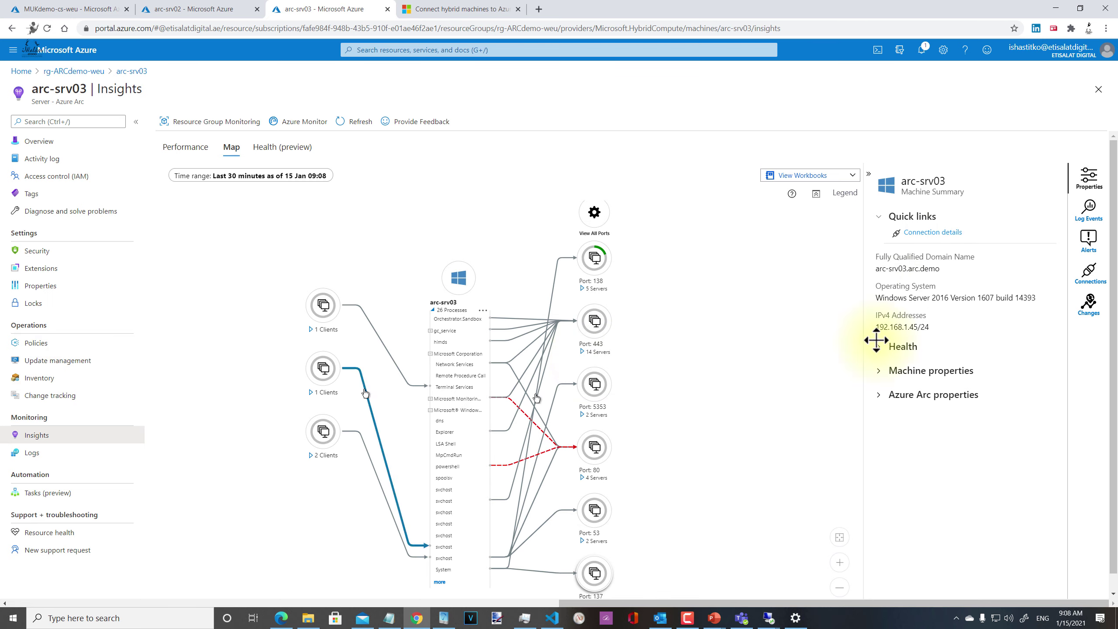
{"action": "left_click", "coordinate": [916, 238]}
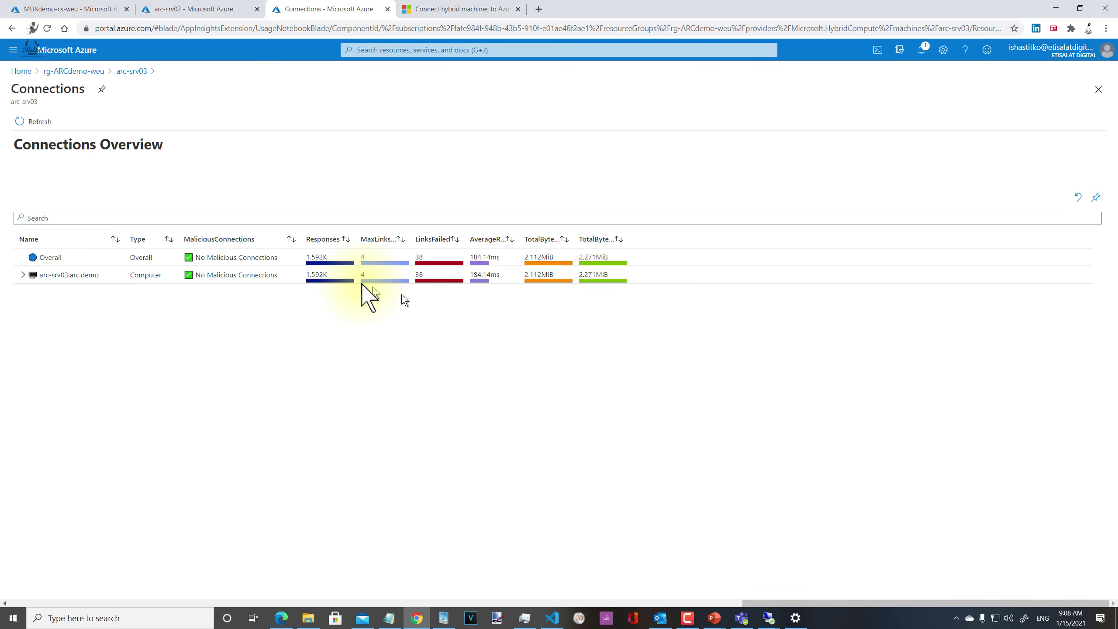
Step: Expand arc-srv03.arc.demo's processes and widen the TotalBytesSent column
{"action": "left_click", "coordinate": [24, 274]}
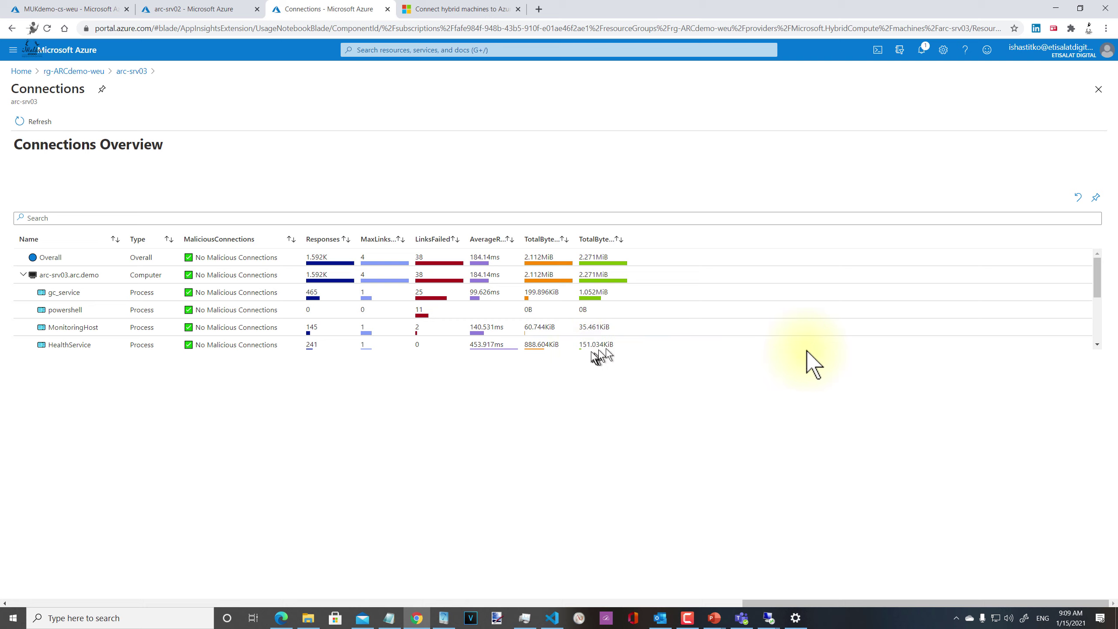
{"action": "mouse_move", "coordinate": [1100, 277]}
{"action": "left_mouse_down"}
{"action": "mouse_move", "coordinate": [1099, 313]}
{"action": "mouse_move", "coordinate": [1103, 251]}
{"action": "left_mouse_up"}
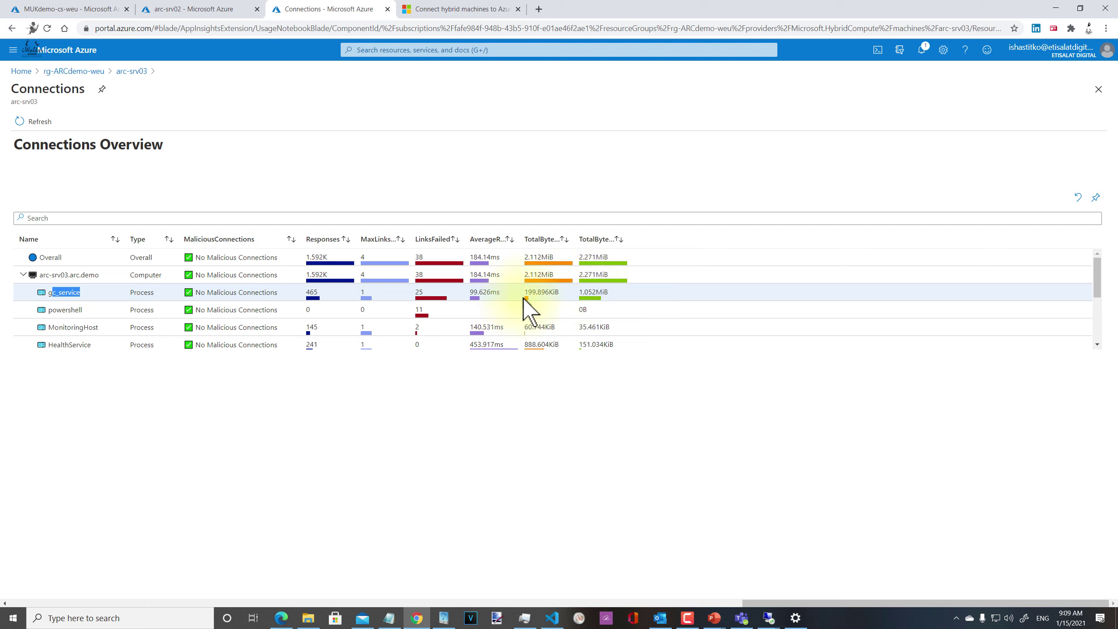
{"action": "left_click", "coordinate": [574, 238]}
{"action": "left_click_drag", "start_coordinate": [573, 238], "coordinate": [596, 238]}
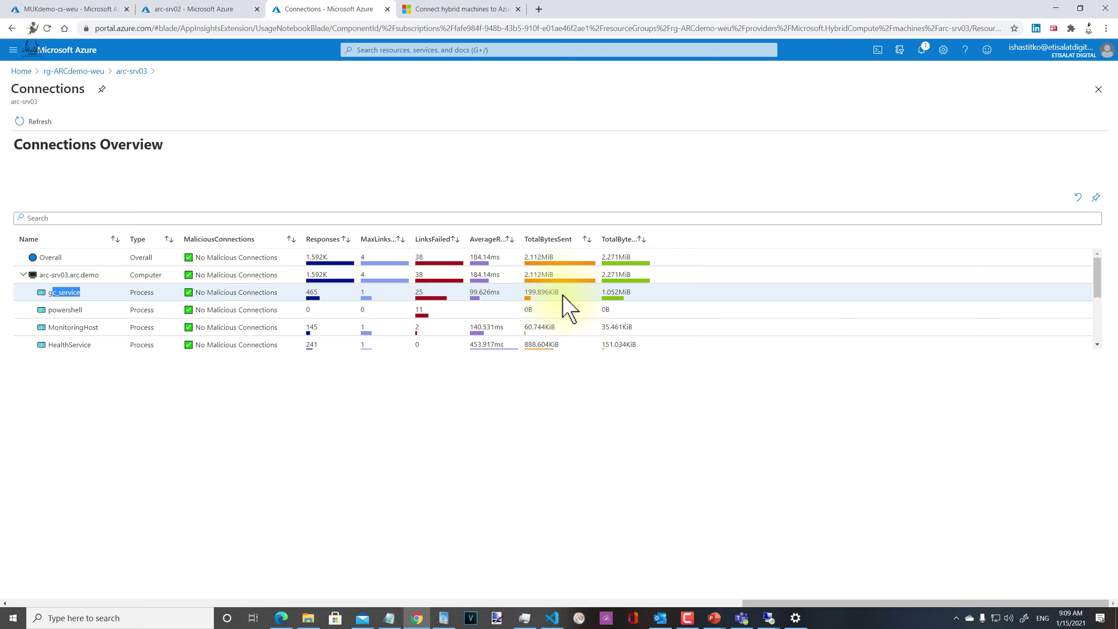
Step: View the gc_service process connection charts, then return to the arc-srv03 Insights map
{"action": "scroll", "coordinate": [477, 321], "scroll_direction": "down", "scroll_amount": 3}
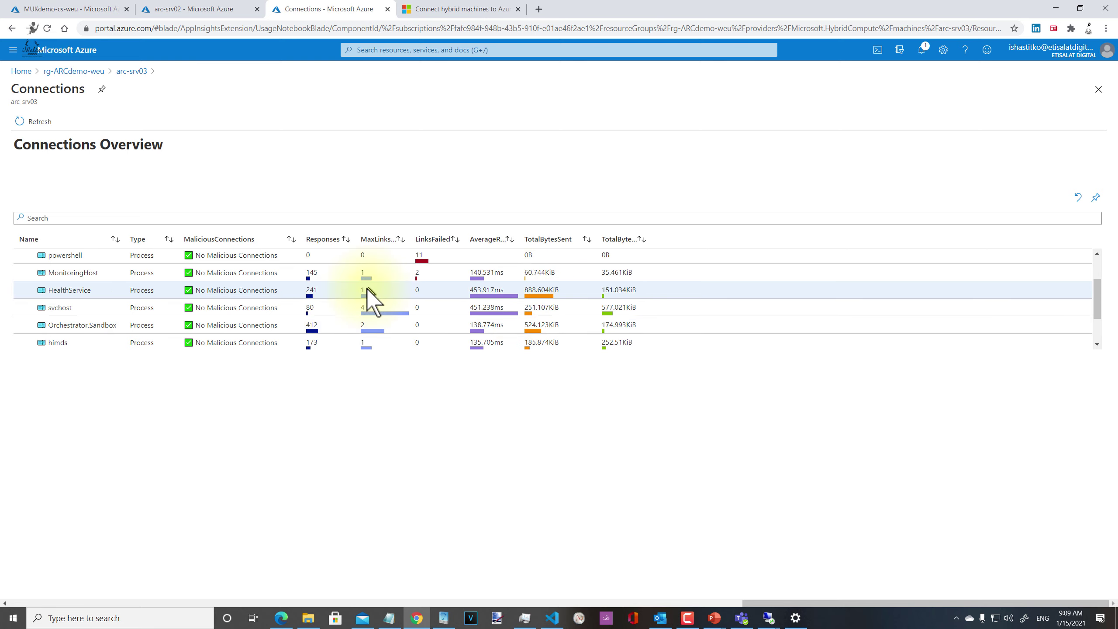
{"action": "scroll", "coordinate": [364, 289], "scroll_direction": "down", "scroll_amount": 1}
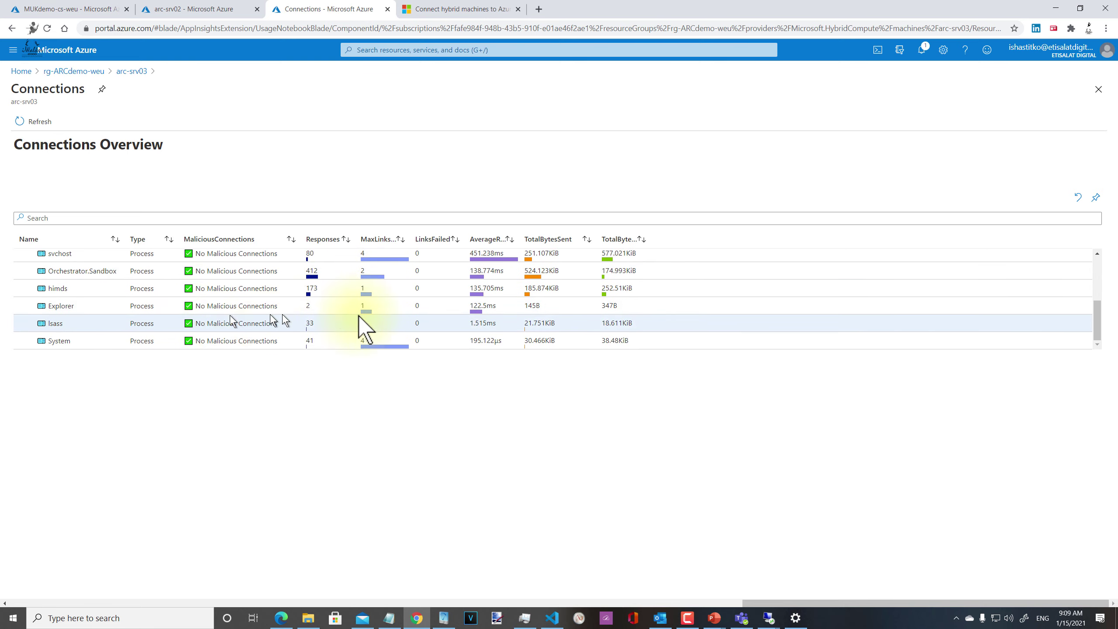
{"action": "scroll", "coordinate": [334, 328], "scroll_direction": "up", "scroll_amount": 3}
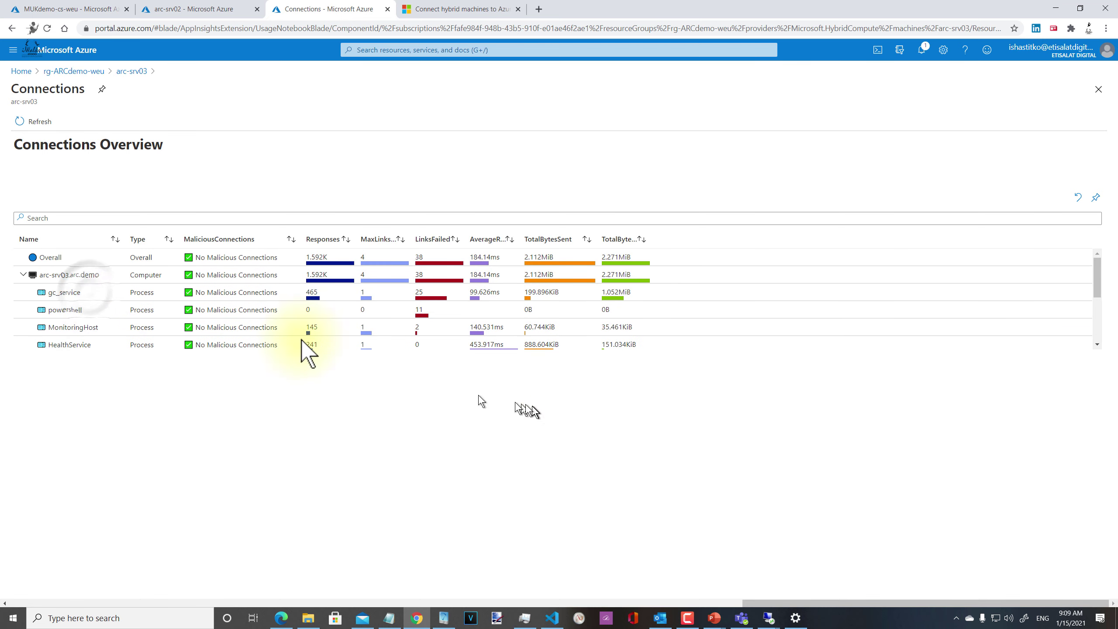
{"action": "left_click", "coordinate": [89, 285]}
{"action": "left_click", "coordinate": [68, 292]}
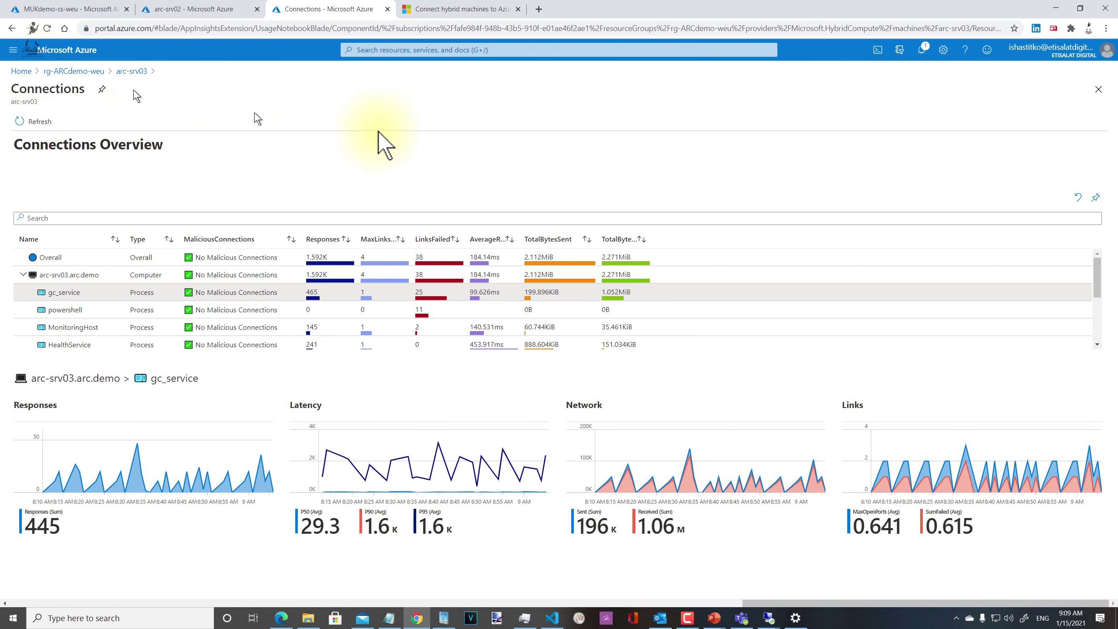
{"action": "left_click", "coordinate": [138, 73]}
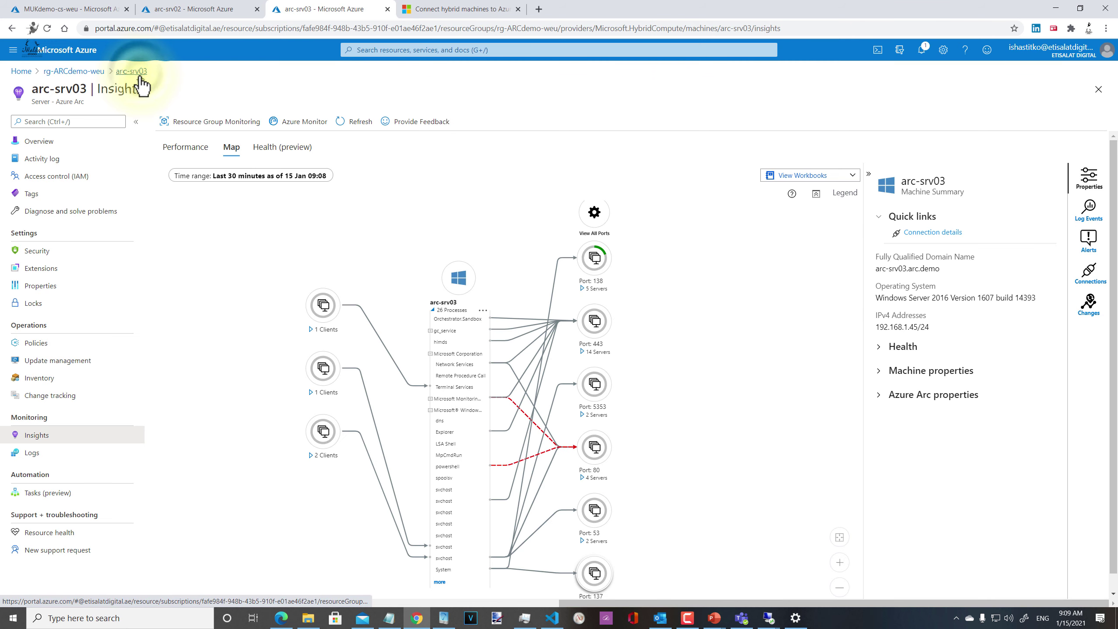
Step: Show arc-srv03's Performance charts (C: 17% used, CPU 0.28%) and open the workbooks list
{"action": "left_click", "coordinate": [180, 148]}
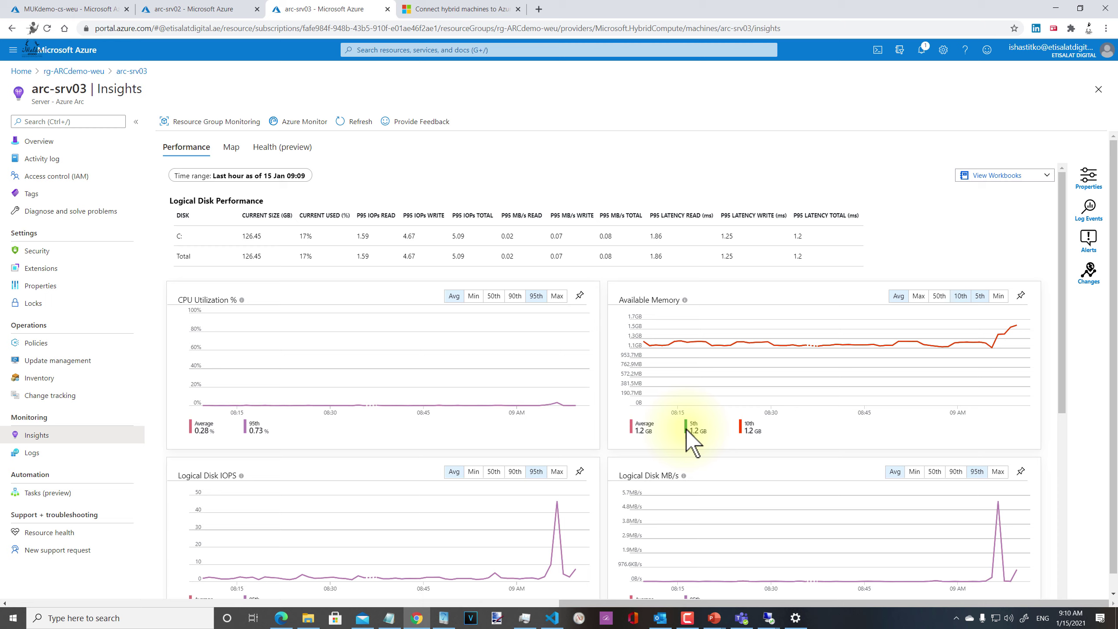
{"action": "scroll", "coordinate": [982, 324], "scroll_direction": "down", "scroll_amount": 3}
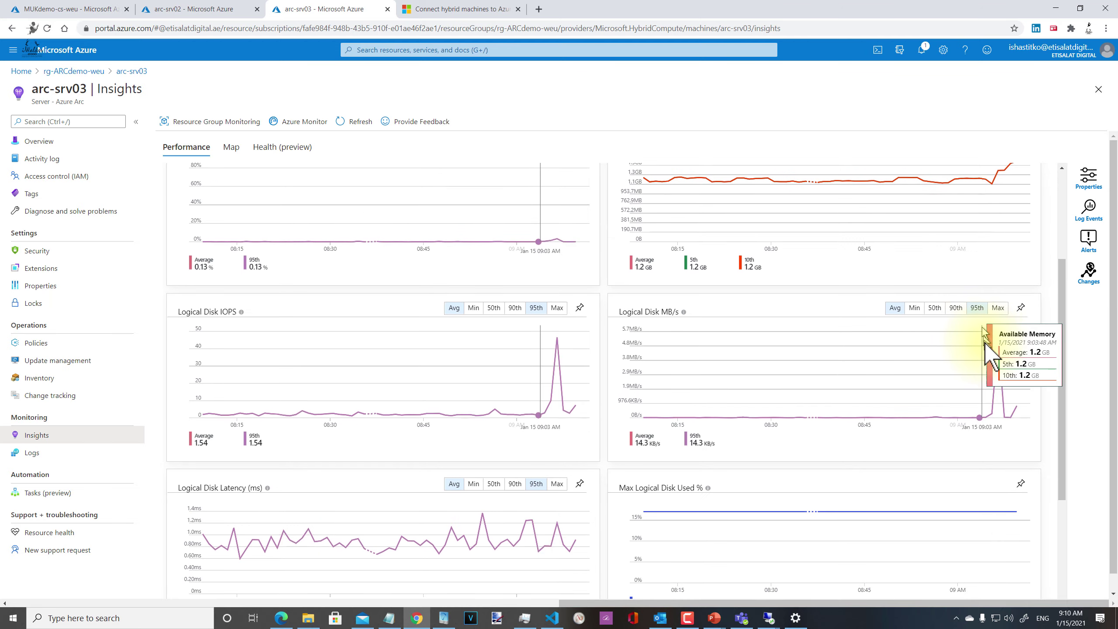
{"action": "scroll", "coordinate": [985, 343], "scroll_direction": "down", "scroll_amount": 3}
{"action": "scroll", "coordinate": [1015, 413], "scroll_direction": "up", "scroll_amount": 4}
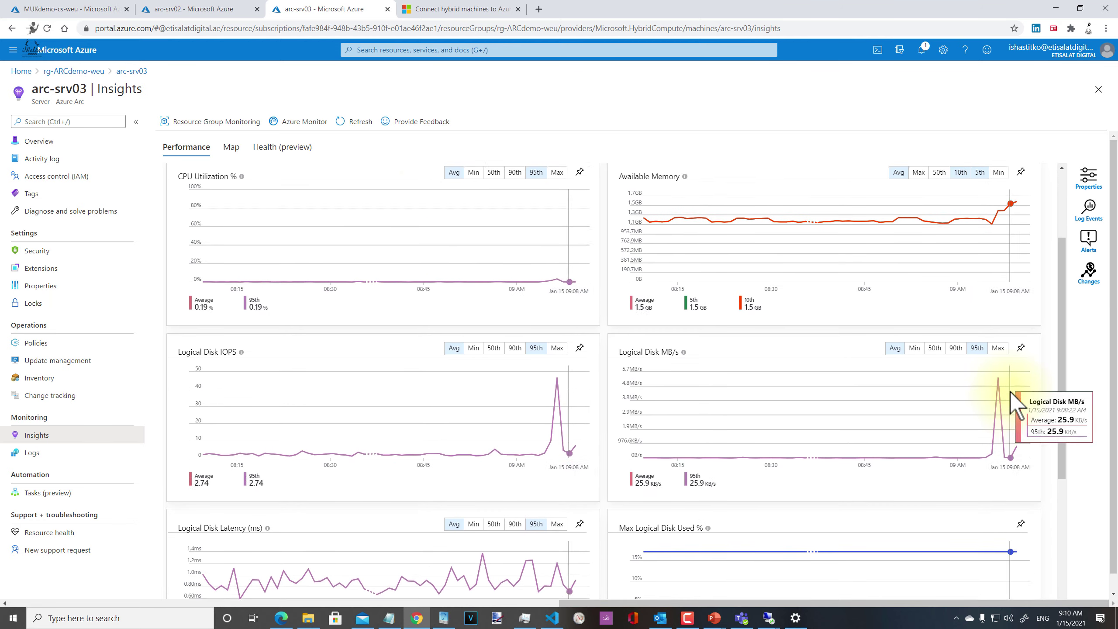
{"action": "scroll", "coordinate": [1010, 392], "scroll_direction": "up", "scroll_amount": 1}
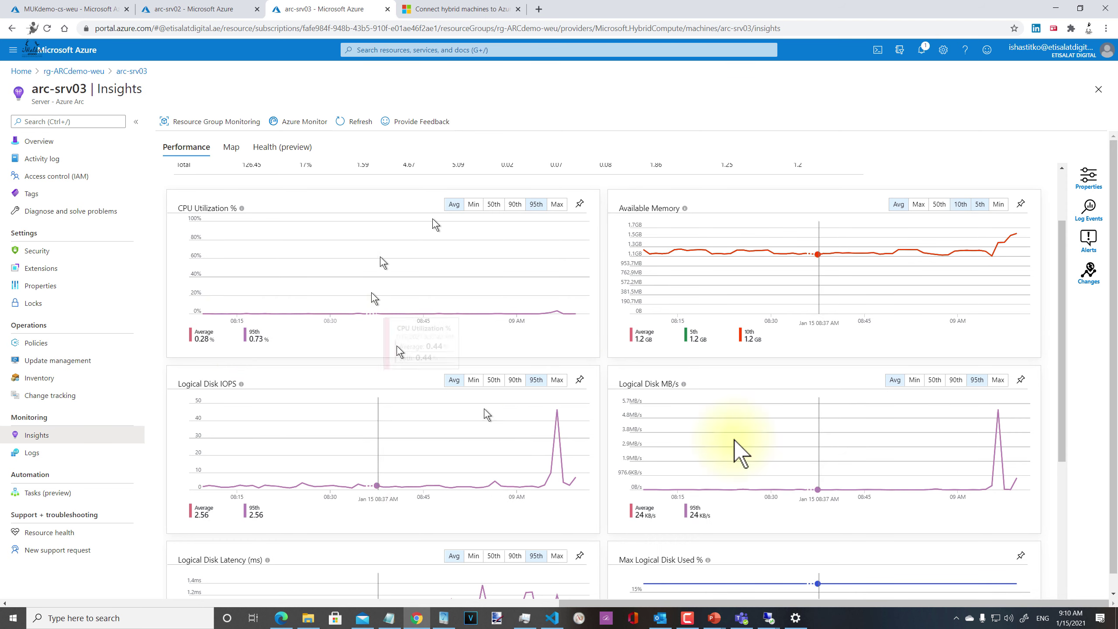
{"action": "scroll", "coordinate": [819, 319], "scroll_direction": "up", "scroll_amount": 3}
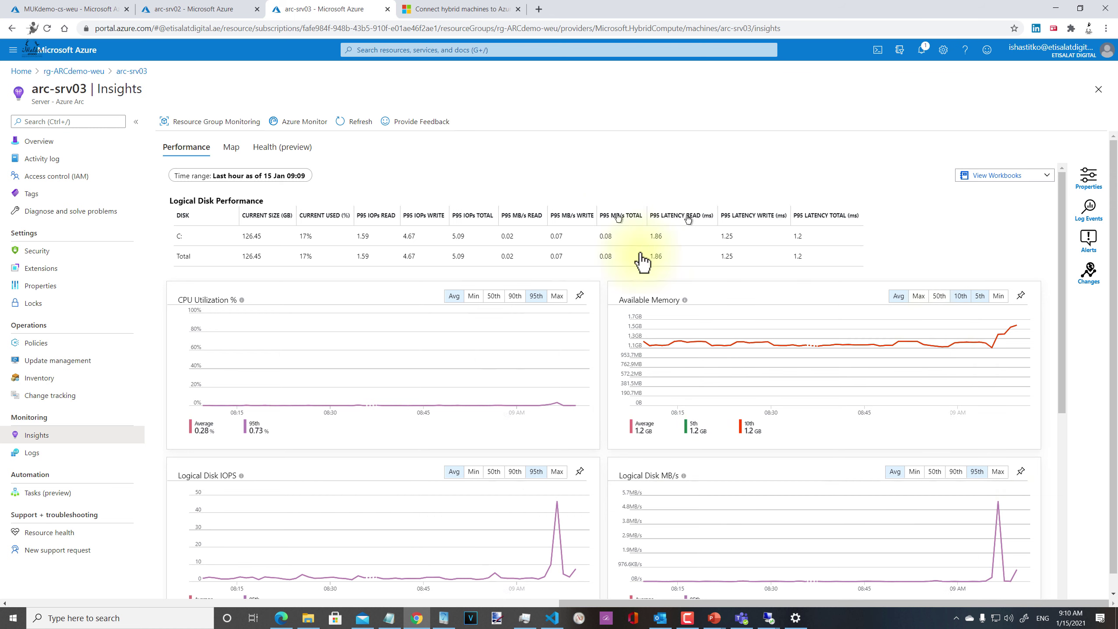
{"action": "left_click", "coordinate": [989, 175]}
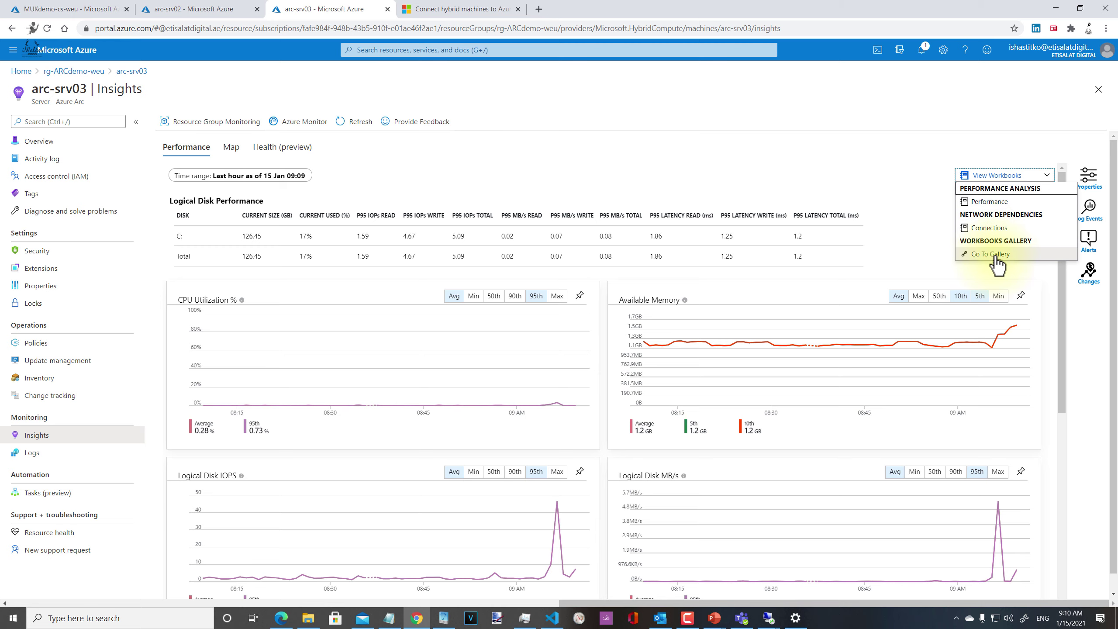
Step: Open the Connections workbook in edit mode, close it, and go to arc-srv03's Logs page
{"action": "left_click", "coordinate": [998, 229]}
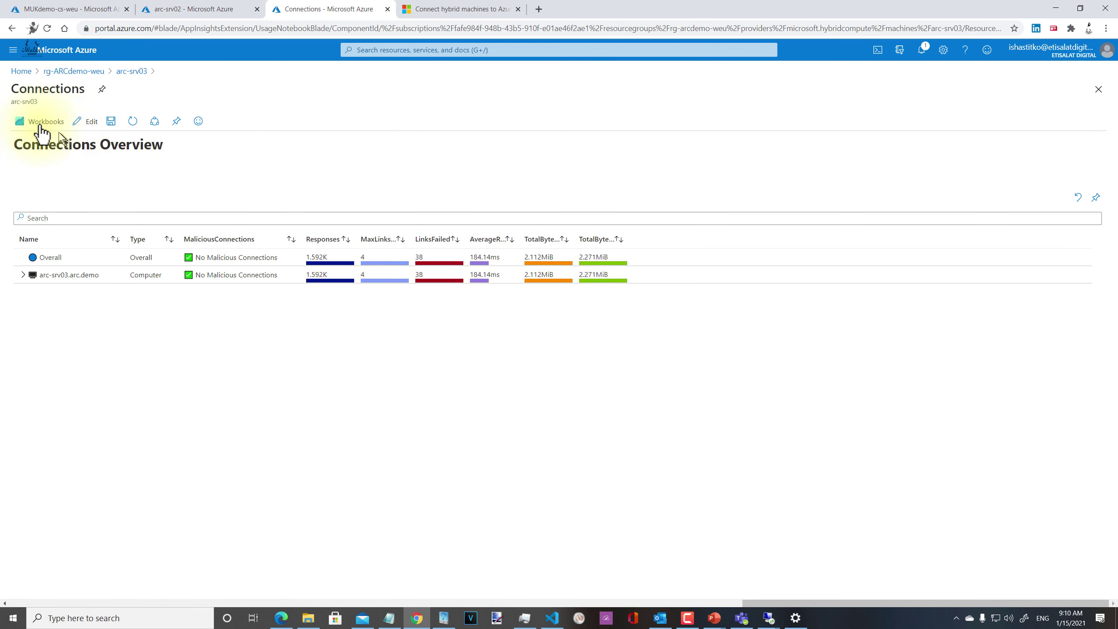
{"action": "left_click", "coordinate": [70, 121]}
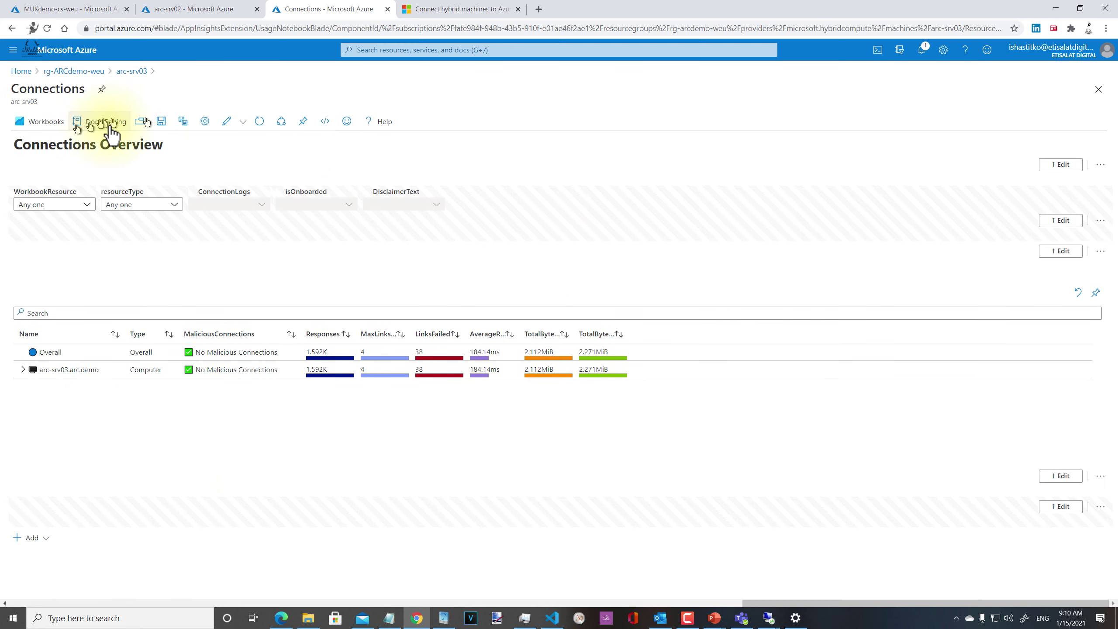
{"action": "left_click", "coordinate": [1098, 90]}
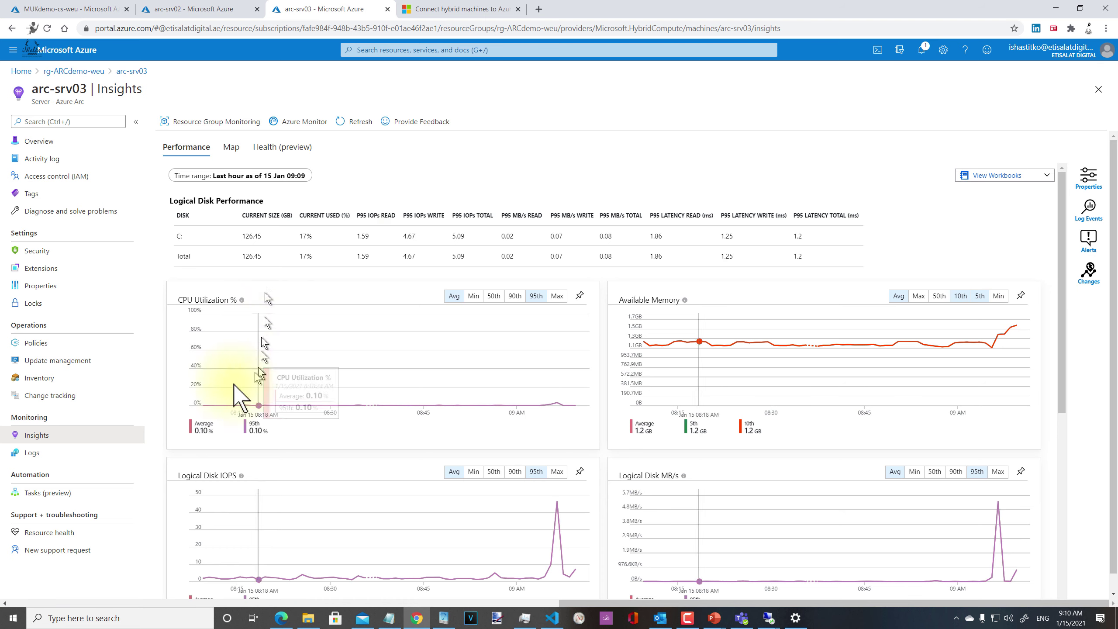
{"action": "left_click", "coordinate": [40, 454]}
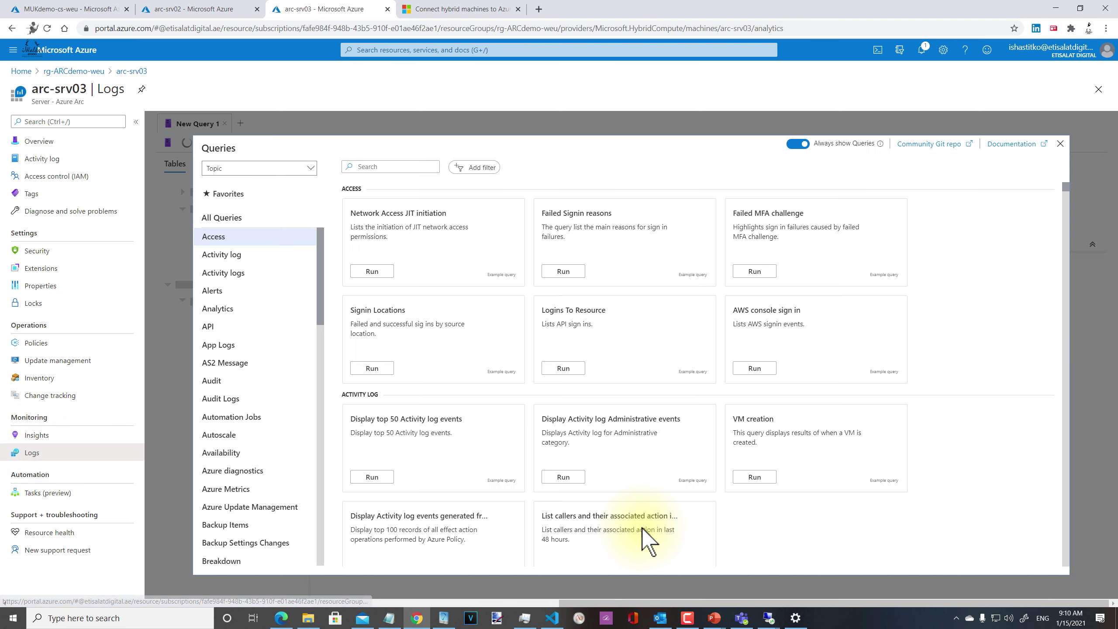
Step: Dismiss the example queries gallery and rerun the earlier CPU/Mem InsightsMetrics join query from history
{"action": "left_click", "coordinate": [1060, 144]}
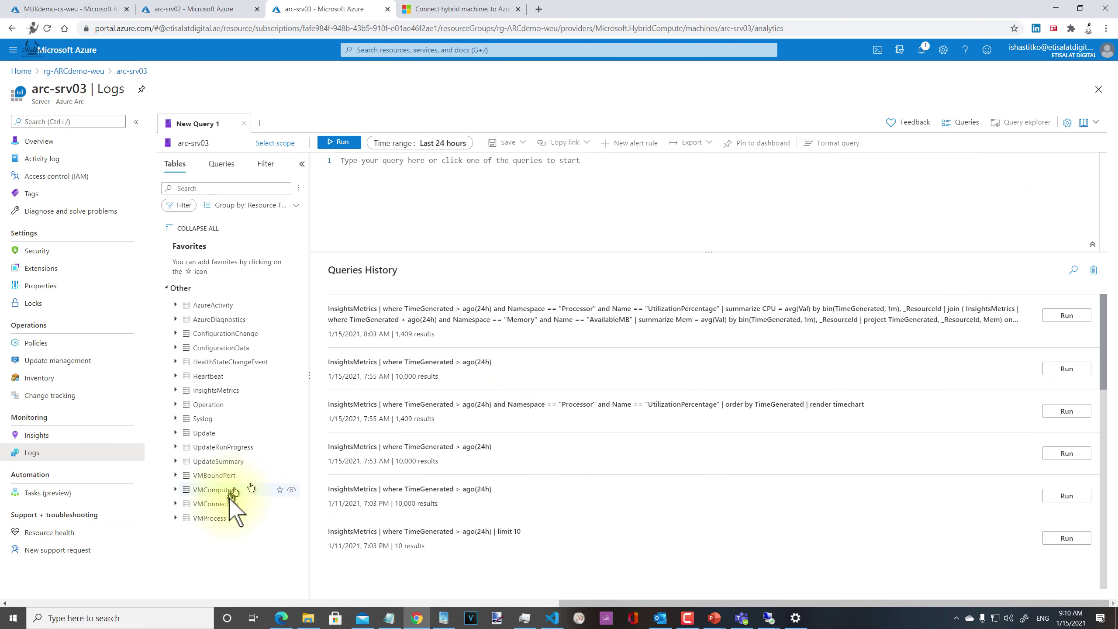
{"action": "left_click", "coordinate": [1065, 315]}
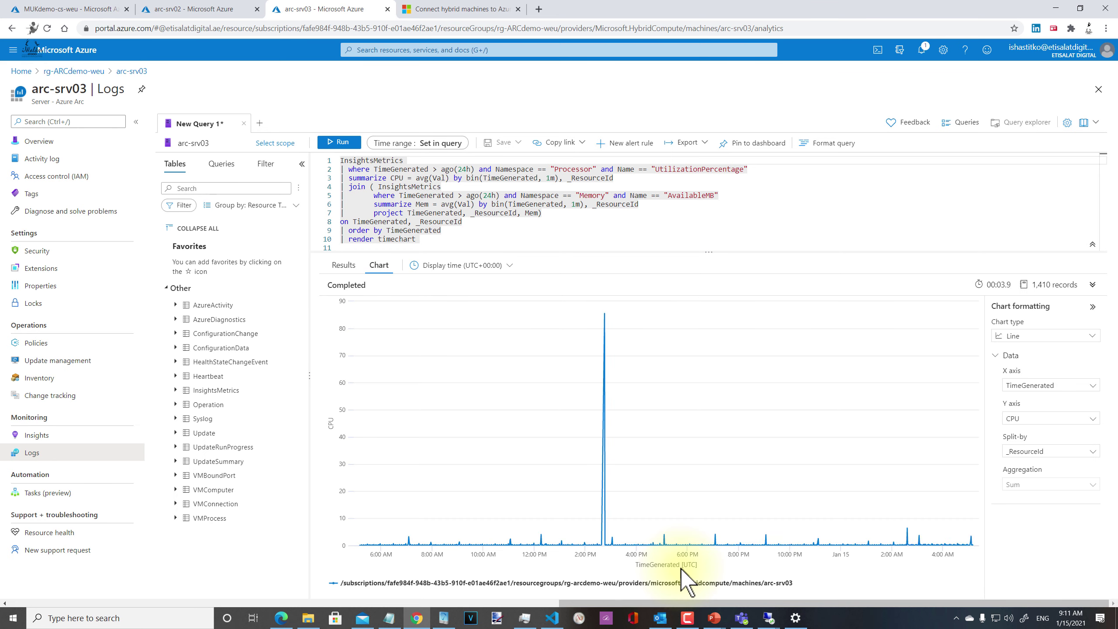
Step: Plot Mem on the chart's Y axis and review the CPU and memory summarize lines
{"action": "left_click", "coordinate": [1057, 418]}
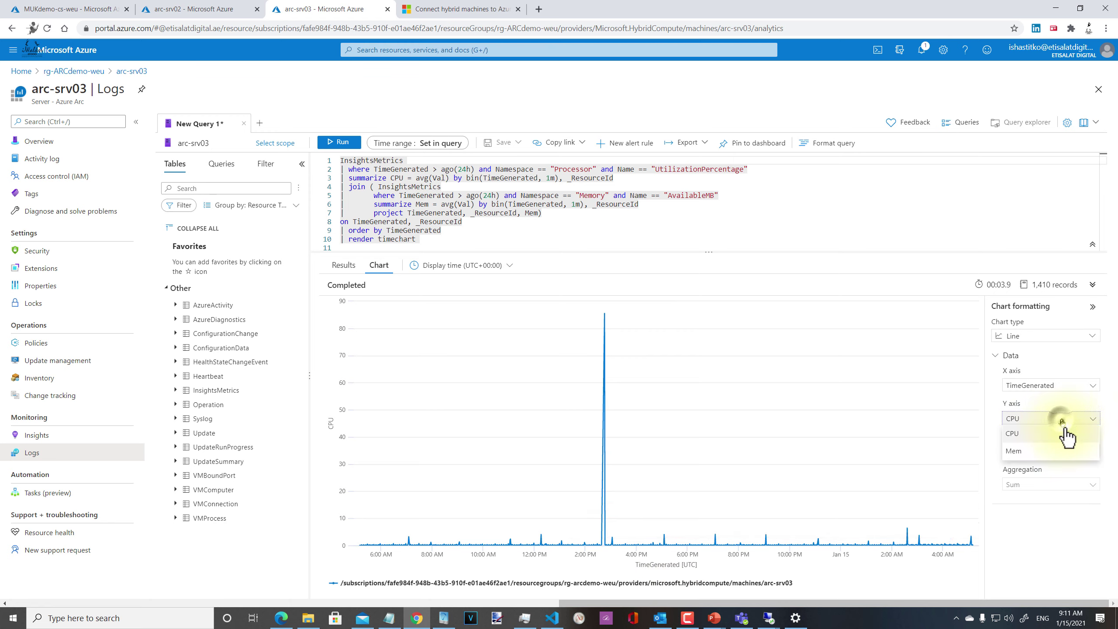
{"action": "left_click", "coordinate": [1060, 451]}
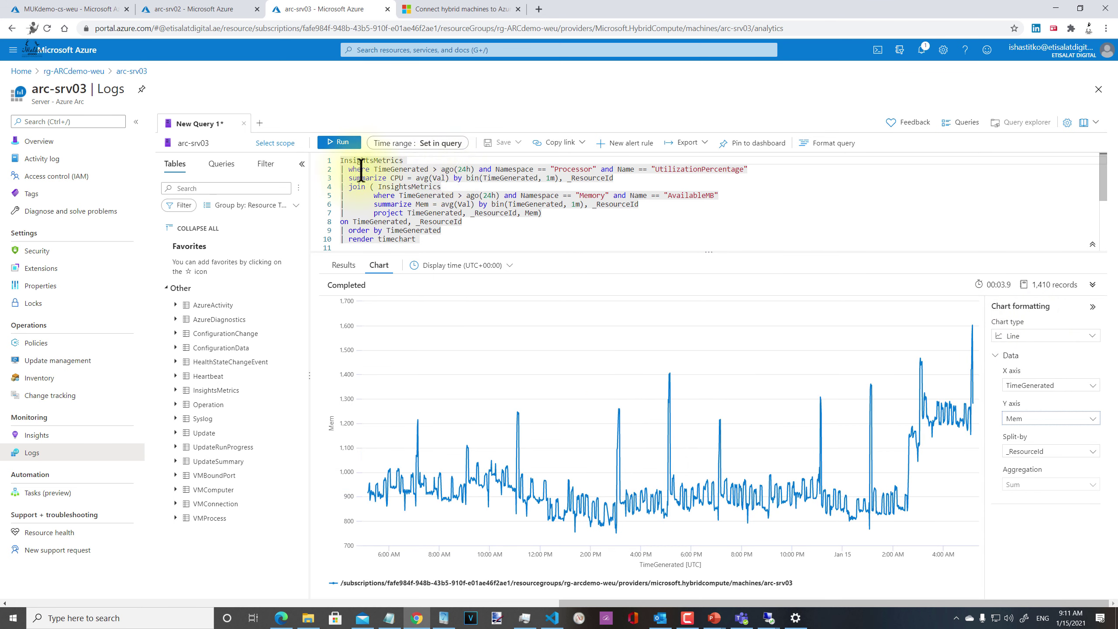
{"action": "left_click", "coordinate": [380, 160]}
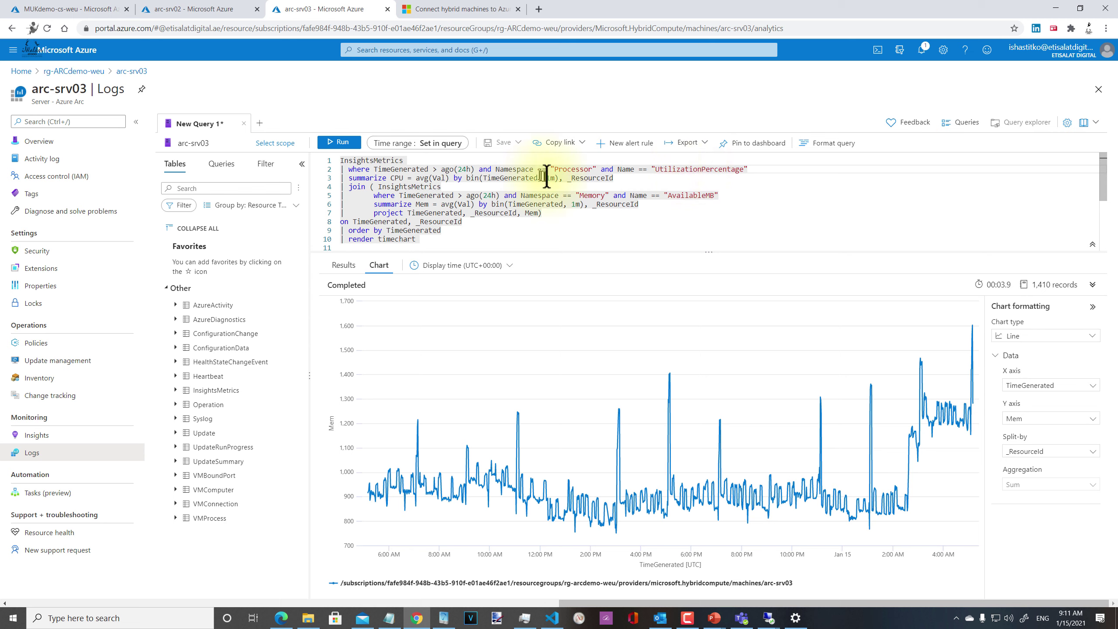
{"action": "mouse_move", "coordinate": [854, 428]}
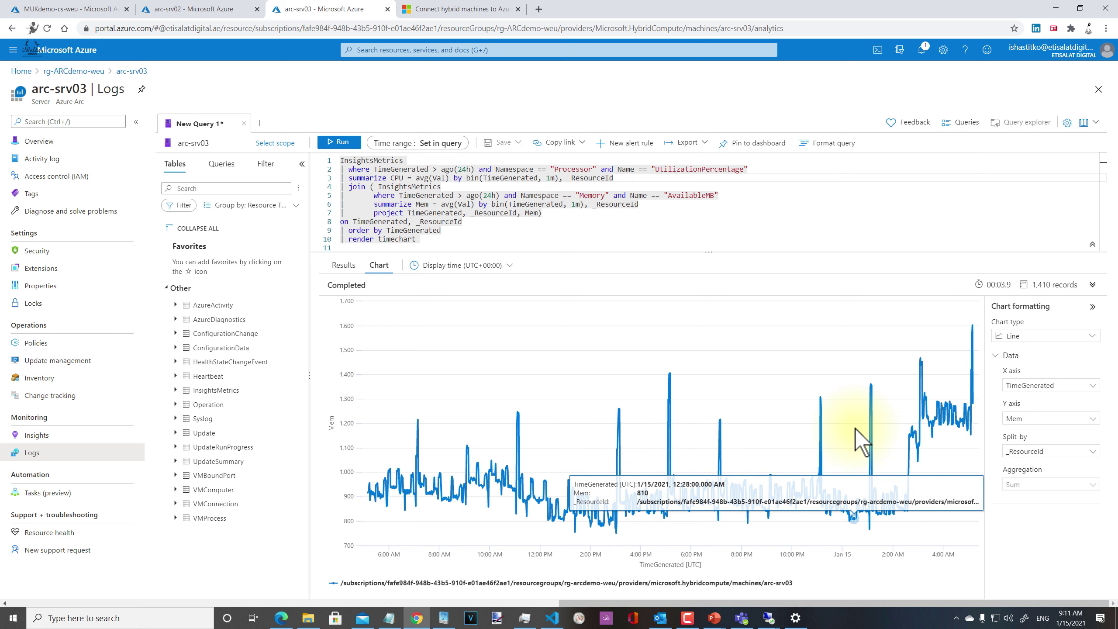
{"action": "key", "text": "Down"}
{"action": "key", "text": "Down"}
{"action": "key", "text": "Down"}
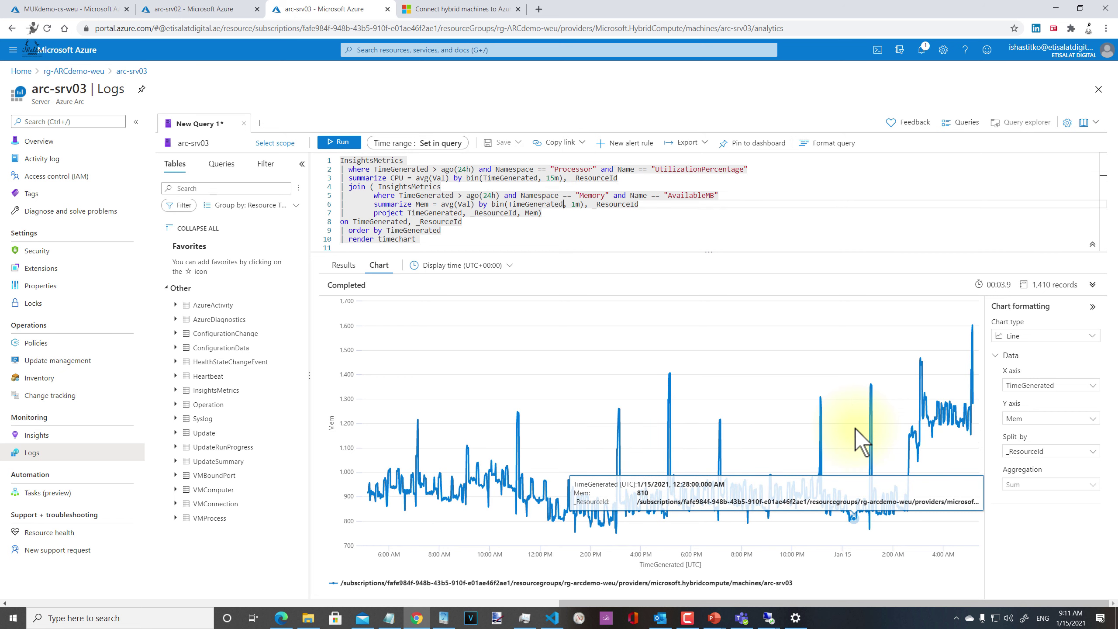
{"action": "key", "text": "Up"}
{"action": "key", "text": "Up"}
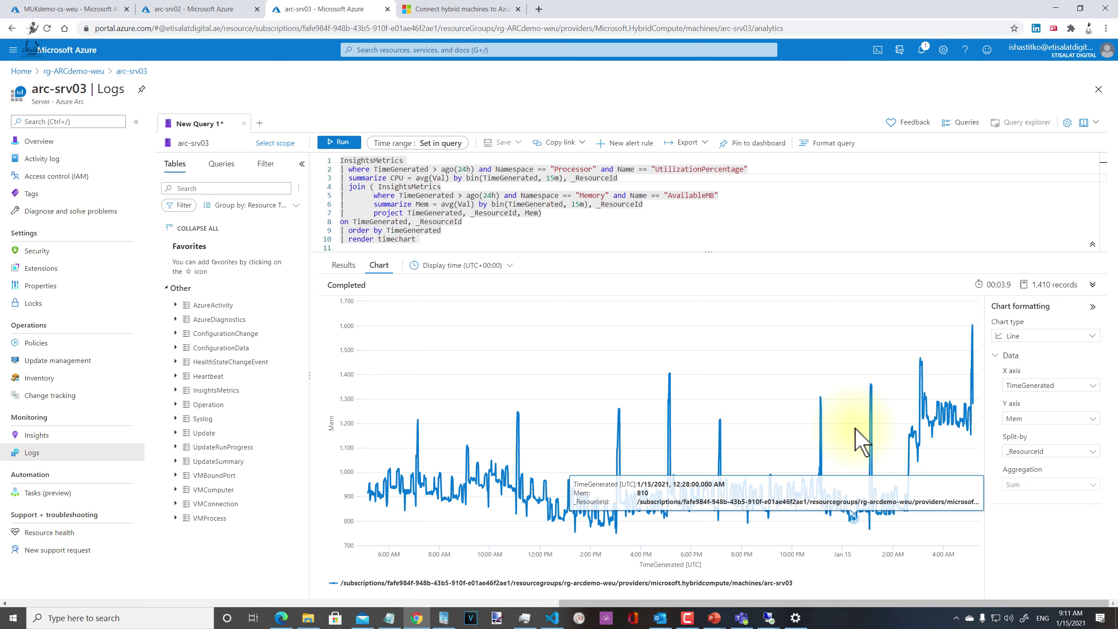
{"action": "key", "text": "Down"}
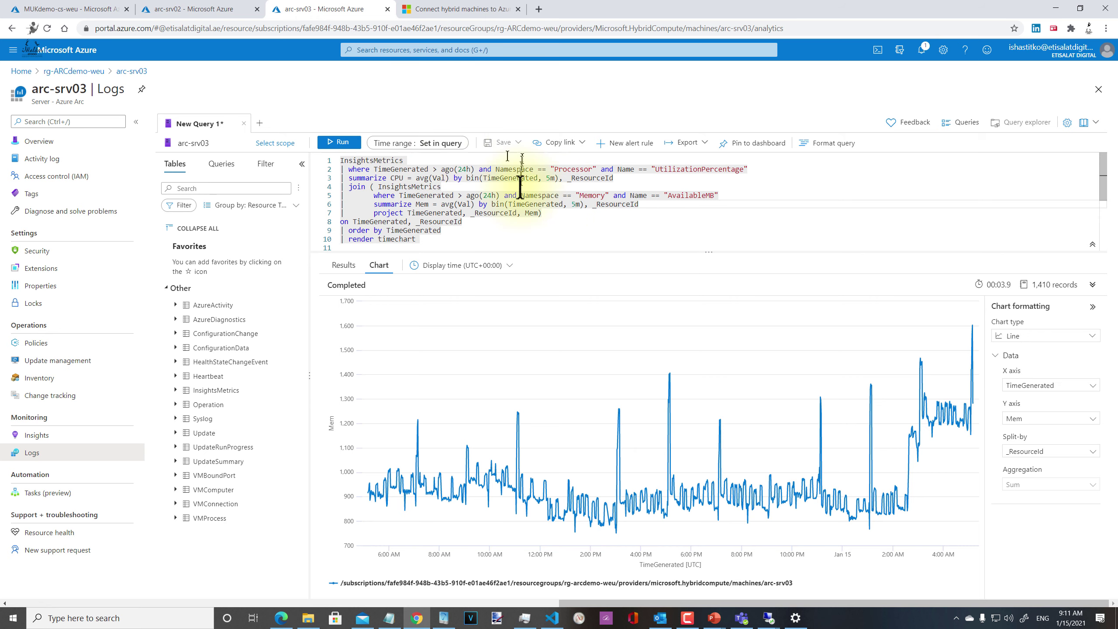
{"action": "left_click_drag", "start_coordinate": [568, 177], "coordinate": [612, 177]}
{"action": "key", "text": "ctrl+a"}
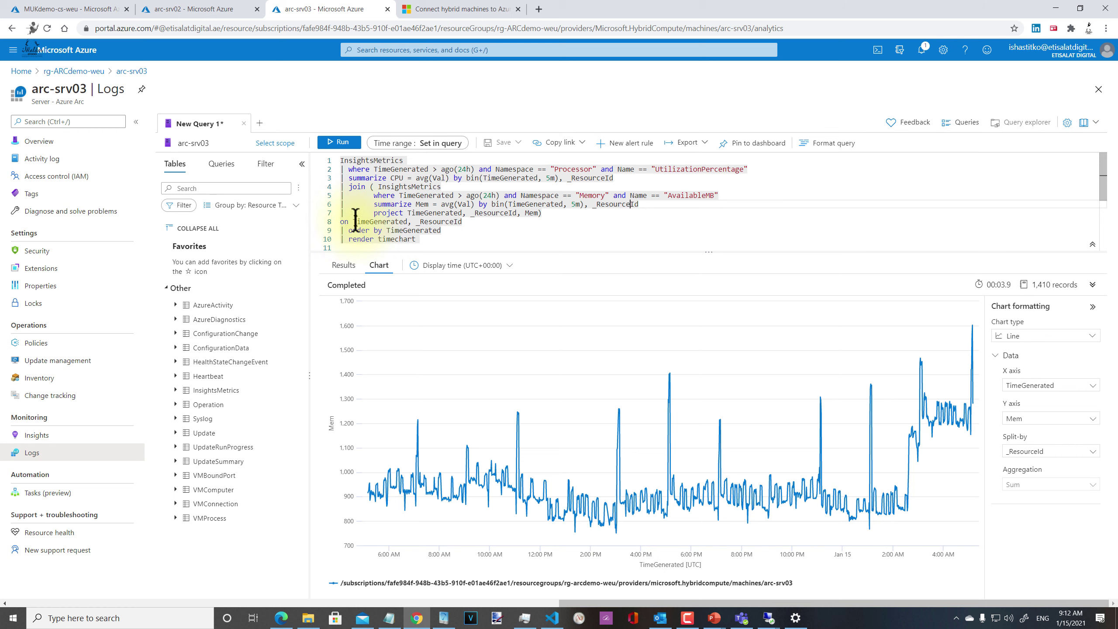
Step: Sort the order by clause descending (desc) and rerun the query with 5-minute bins
{"action": "left_click", "coordinate": [379, 222]}
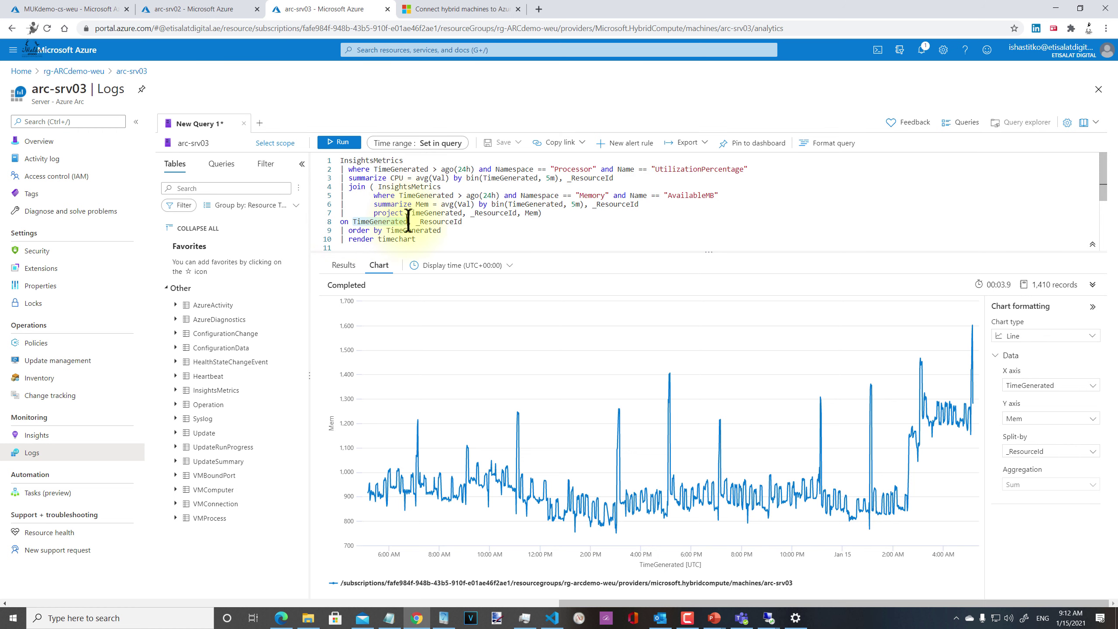
{"action": "left_click", "coordinate": [467, 221]}
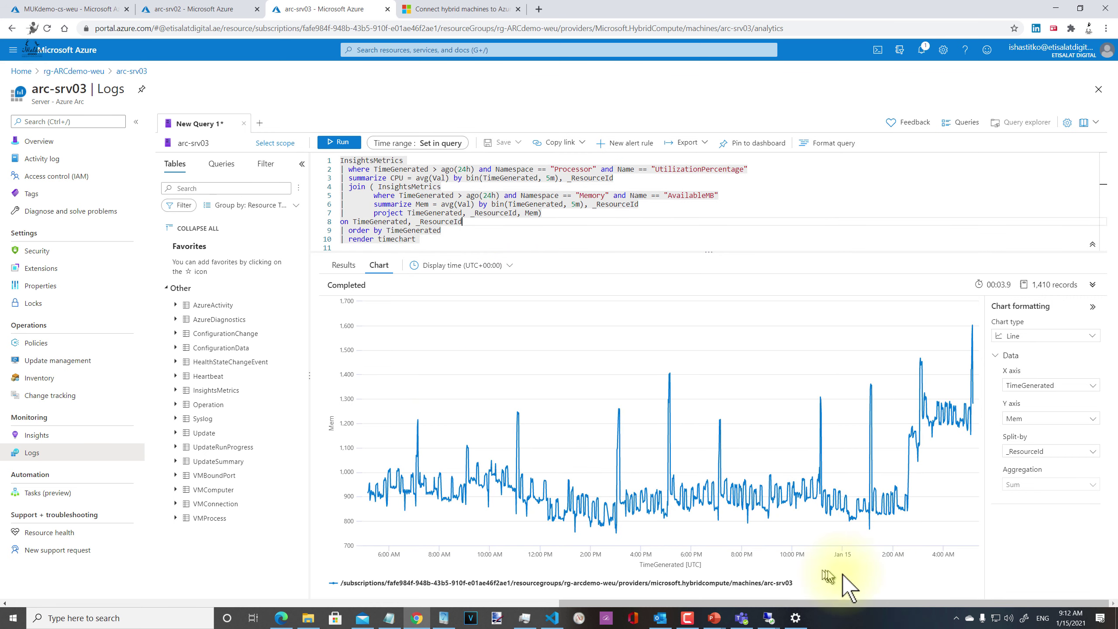
{"action": "left_click", "coordinate": [461, 230]}
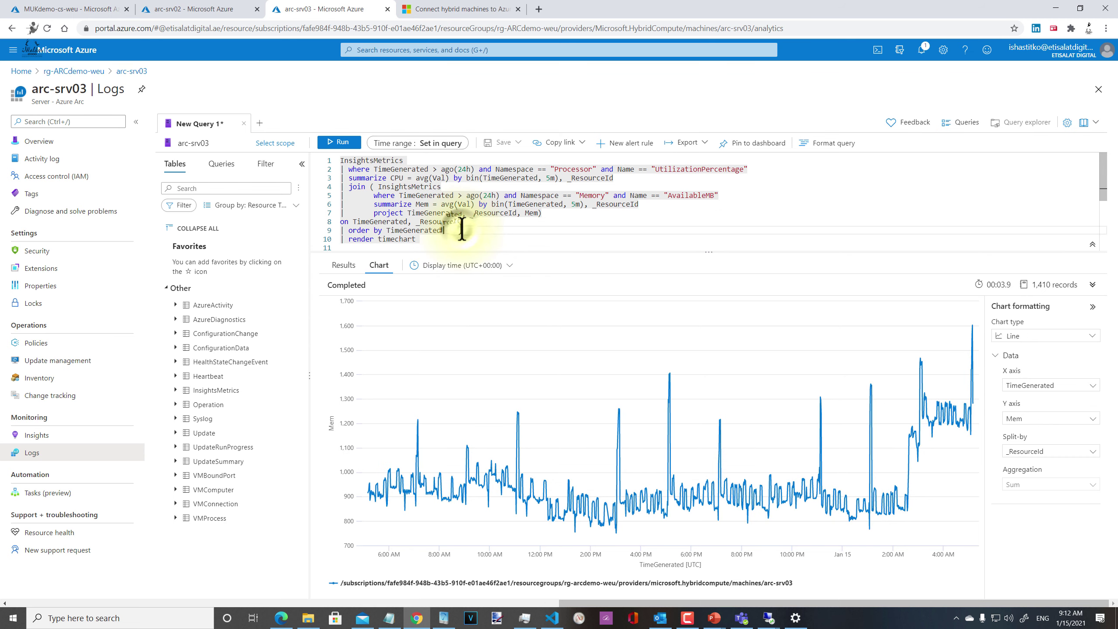
{"action": "type", "text": "desc"}
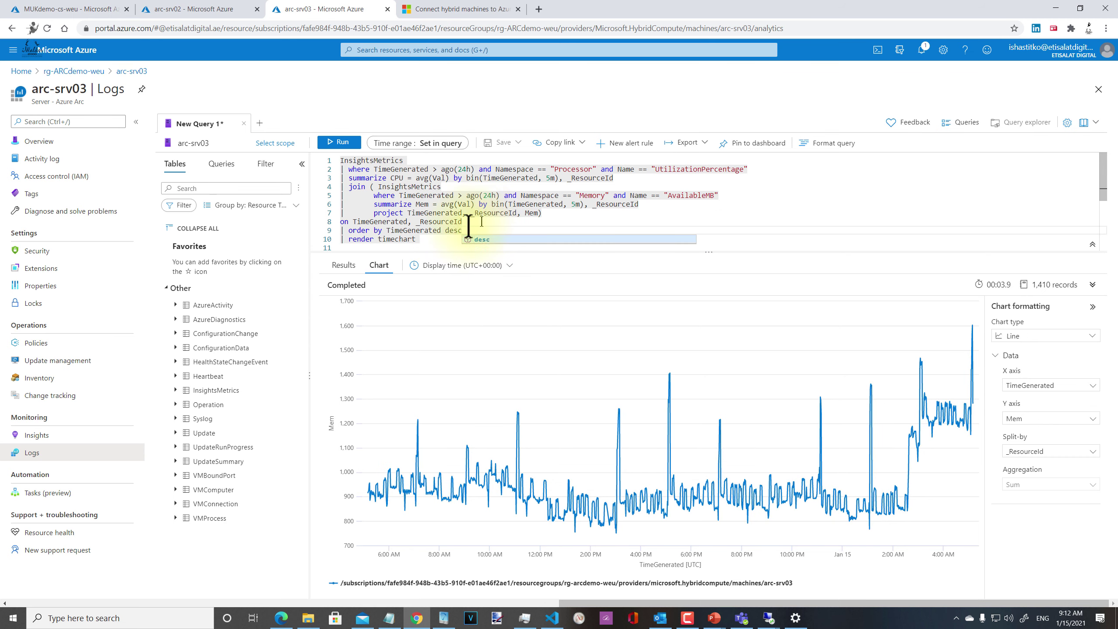
{"action": "left_click", "coordinate": [338, 142]}
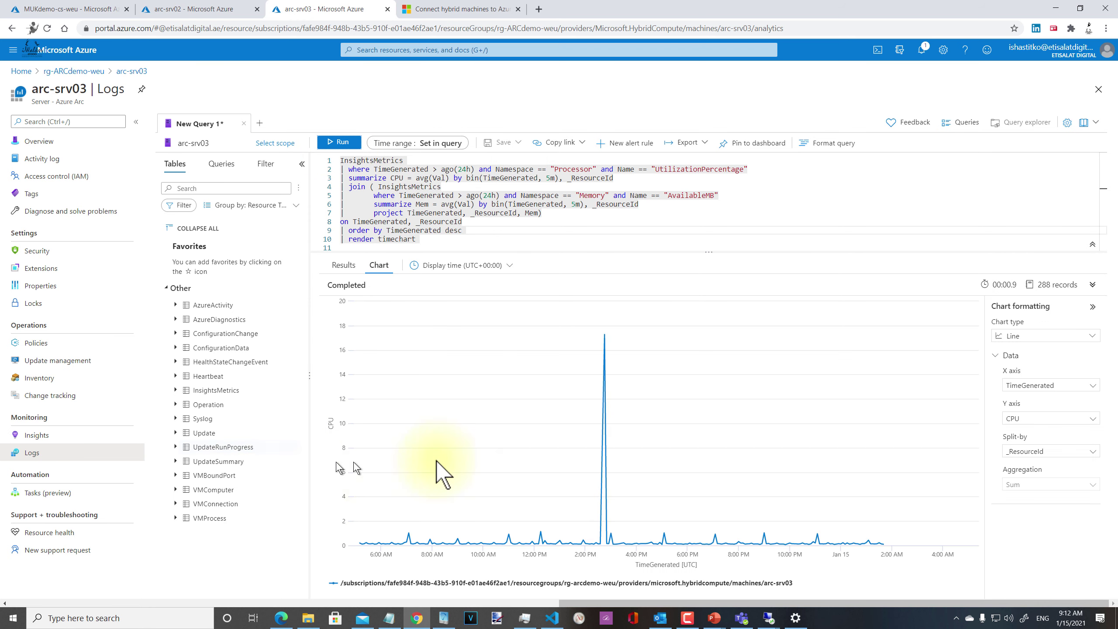
Step: Chart Mem for the new run, check its 288 rows in Results, and open a new query tab
{"action": "left_click", "coordinate": [1074, 421]}
{"action": "left_click", "coordinate": [1079, 448]}
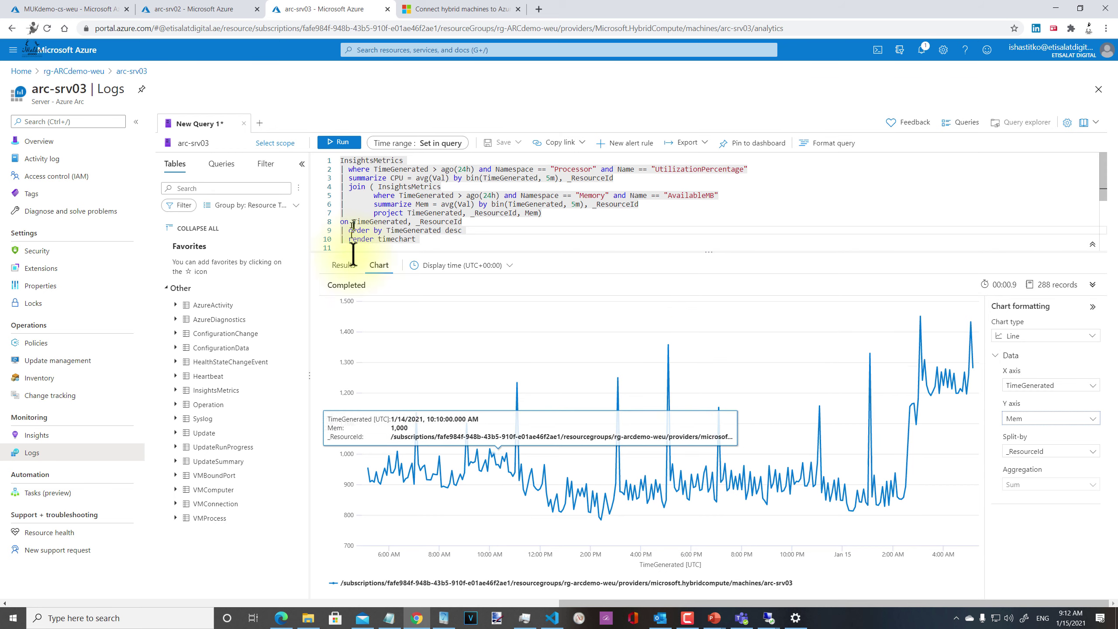
{"action": "left_click", "coordinate": [343, 266]}
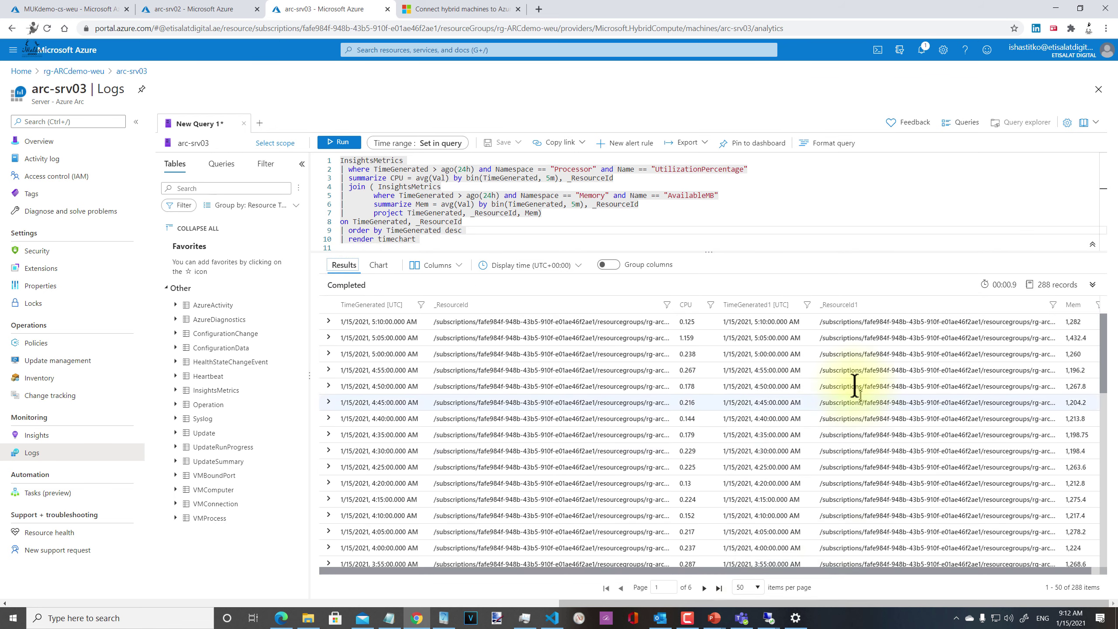
{"action": "scroll", "coordinate": [1023, 440], "scroll_direction": "down", "scroll_amount": 8}
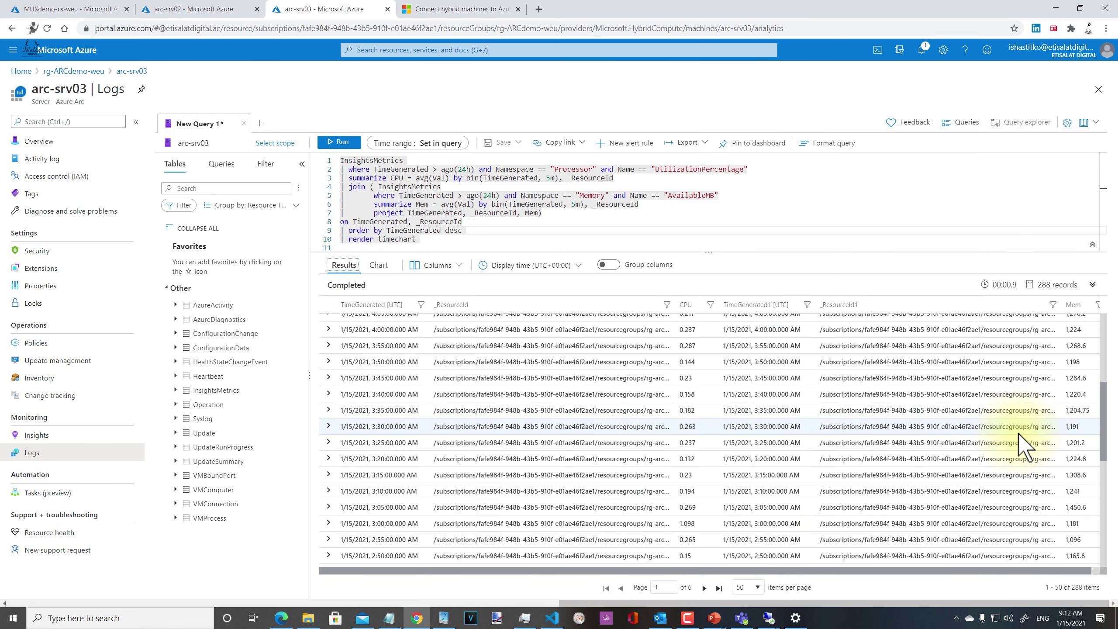
{"action": "scroll", "coordinate": [934, 573], "scroll_direction": "right", "scroll_amount": 1}
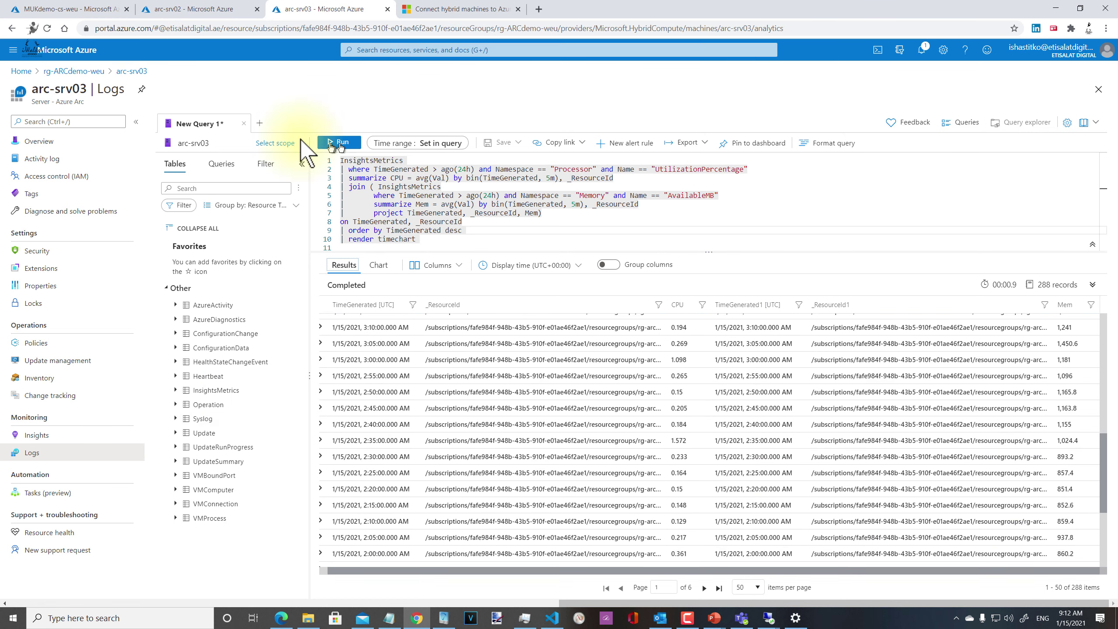
{"action": "left_click", "coordinate": [259, 123]}
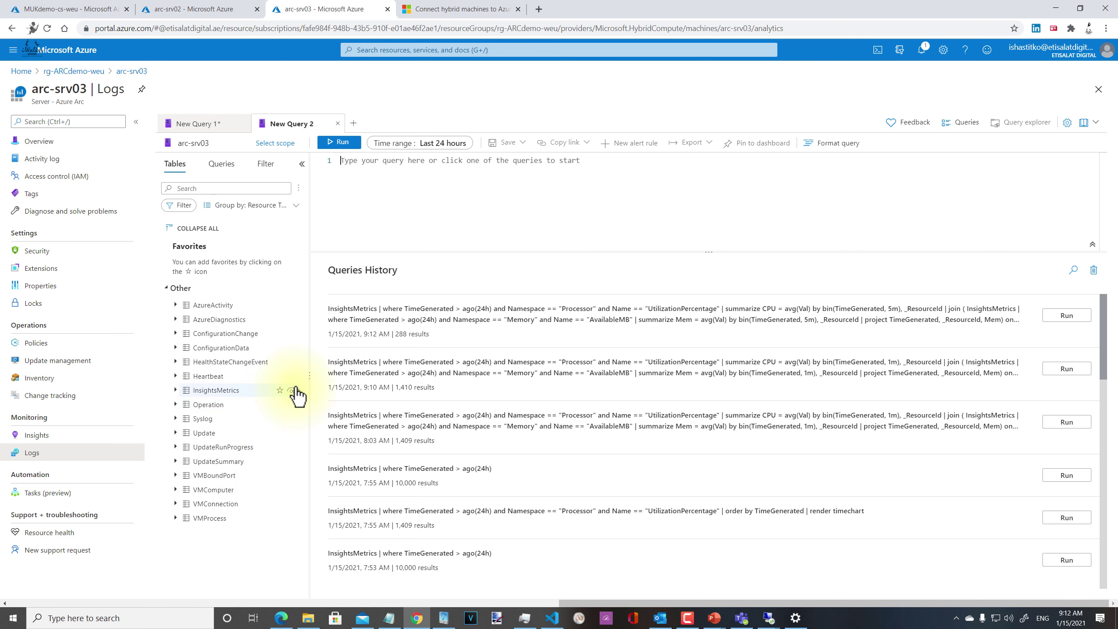
Step: Load the InsightsMetrics sample query, delete its limit 10 line, and run it over the last 24 hours
{"action": "left_click", "coordinate": [291, 391]}
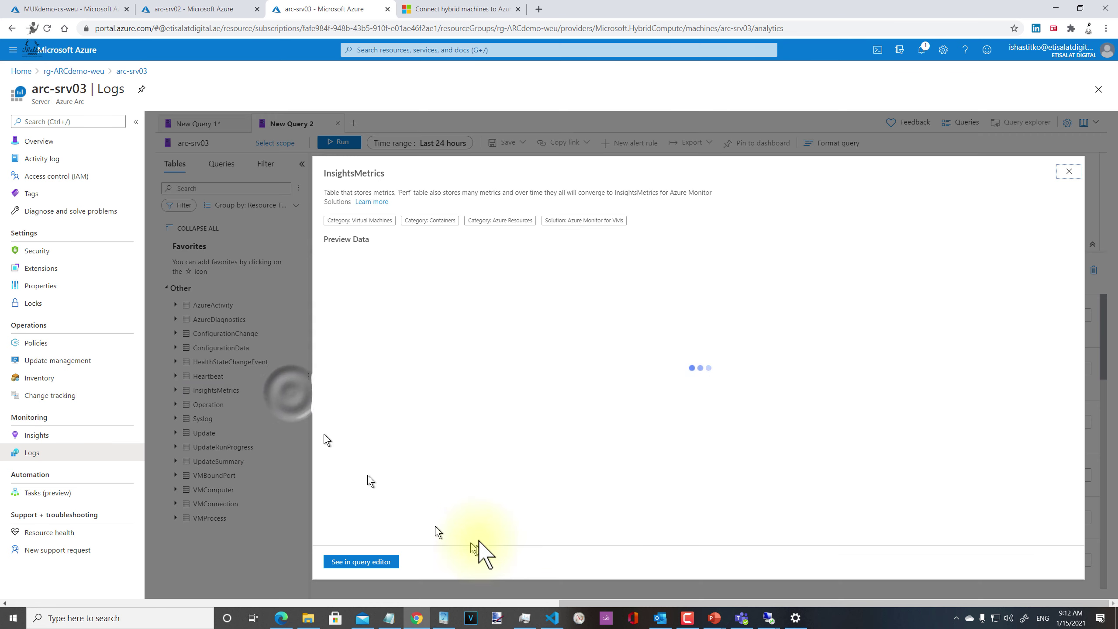
{"action": "left_click", "coordinate": [368, 563]}
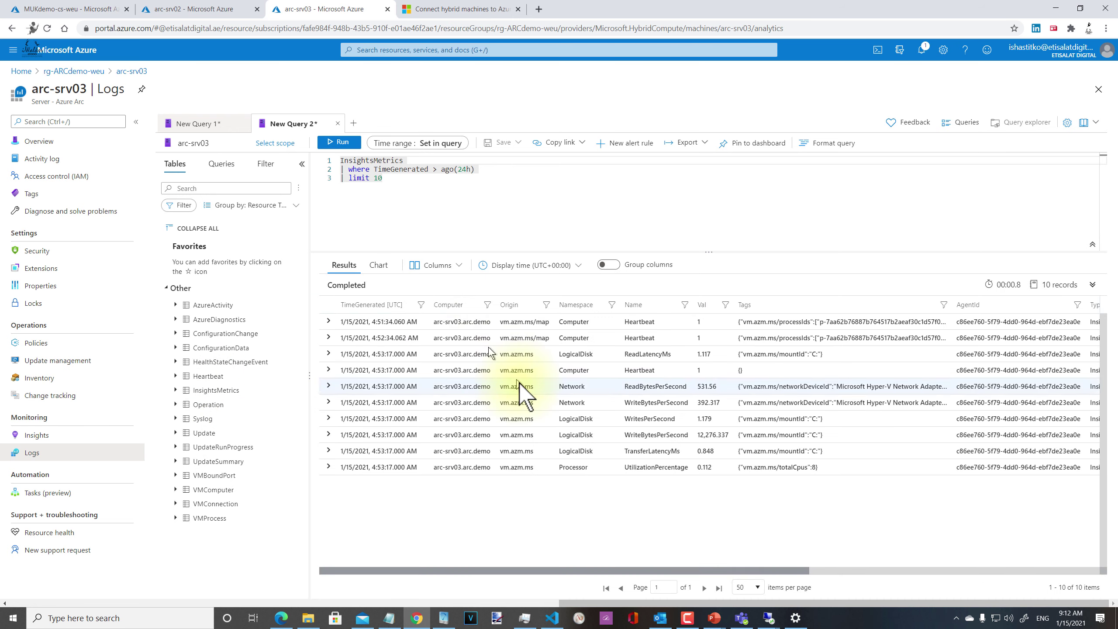
{"action": "left_click", "coordinate": [399, 180]}
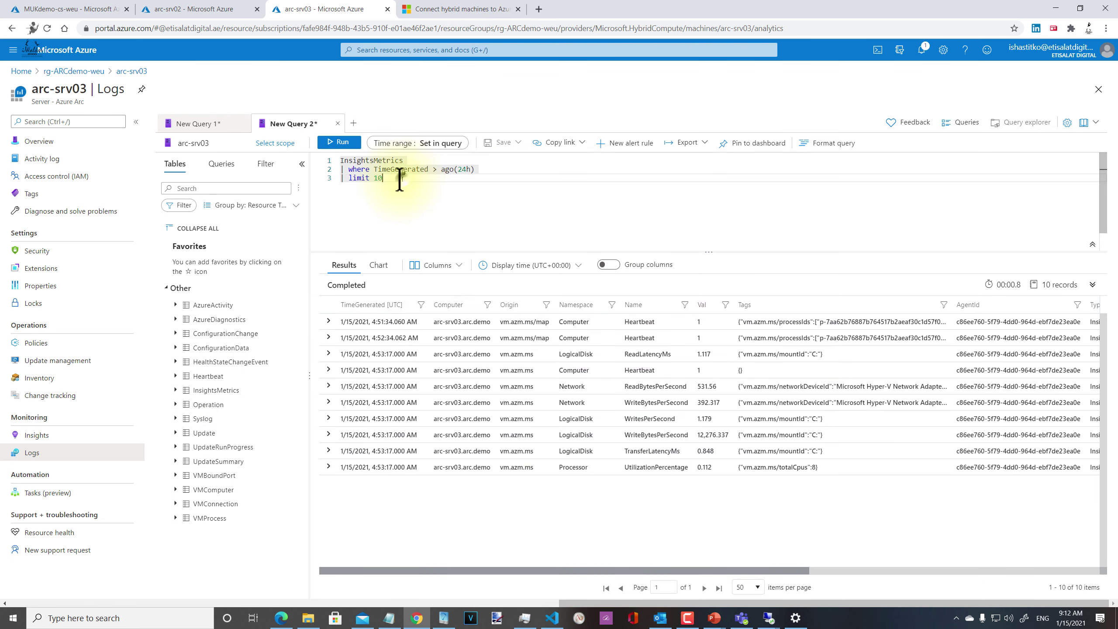
{"action": "key", "text": "shift+End"}
{"action": "key", "text": "BackSpace"}
{"action": "key", "text": "BackSpace"}
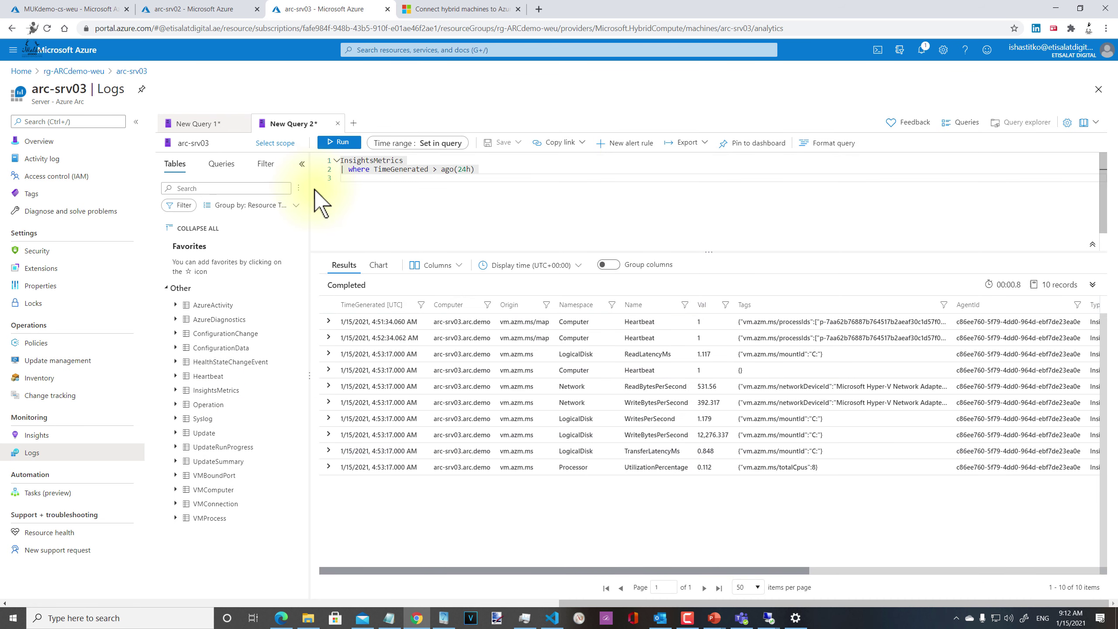
{"action": "left_click", "coordinate": [329, 148]}
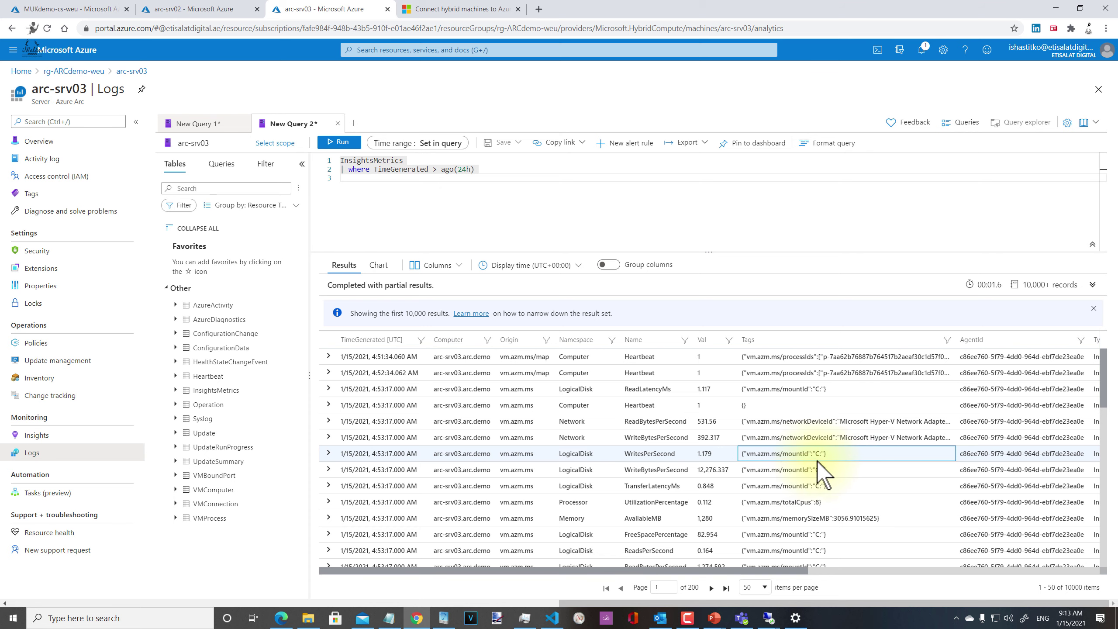
Step: Add '| extend data = parse_json(Tags)' to the InsightsMetrics query
{"action": "left_click", "coordinate": [429, 177]}
{"action": "type", "text": "| "}
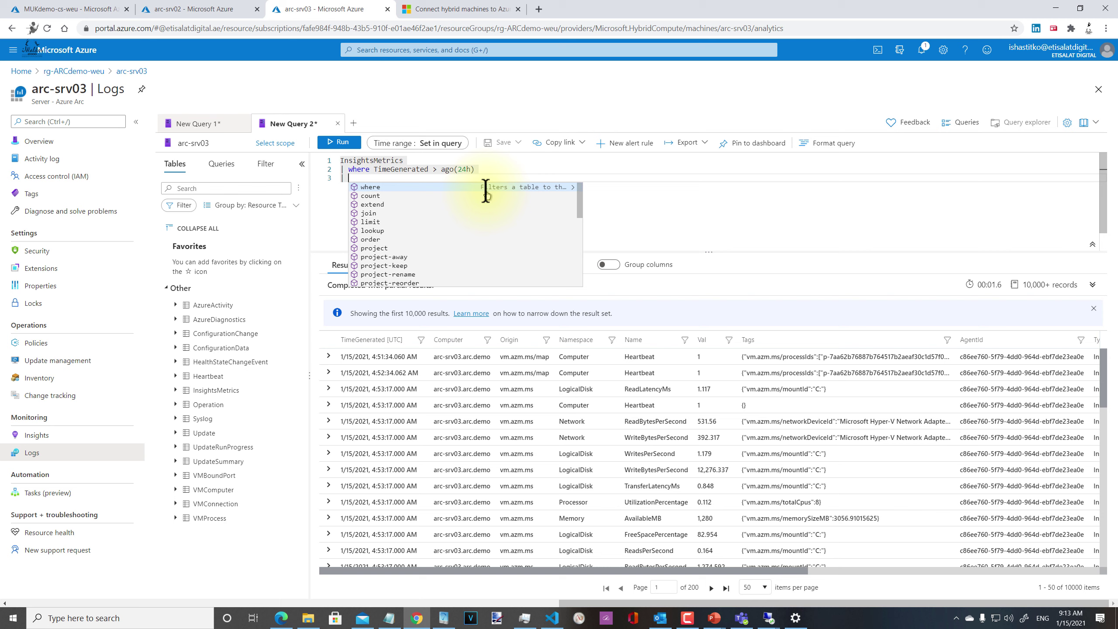
{"action": "type", "text": "ex"}
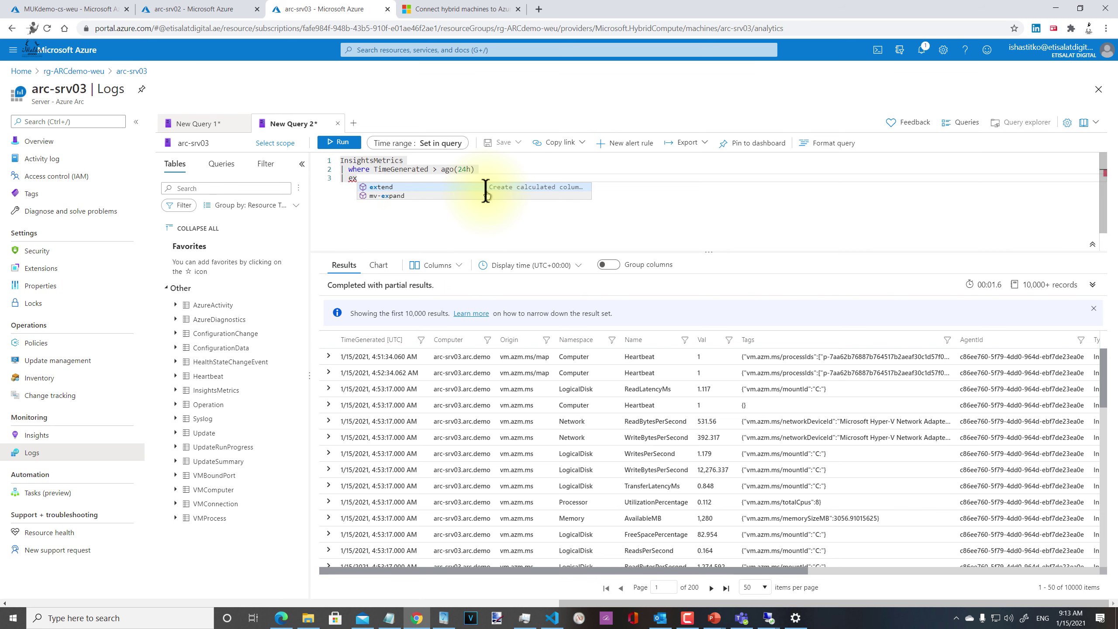
{"action": "key", "text": "Tab"}
{"action": "type", "text": "data"}
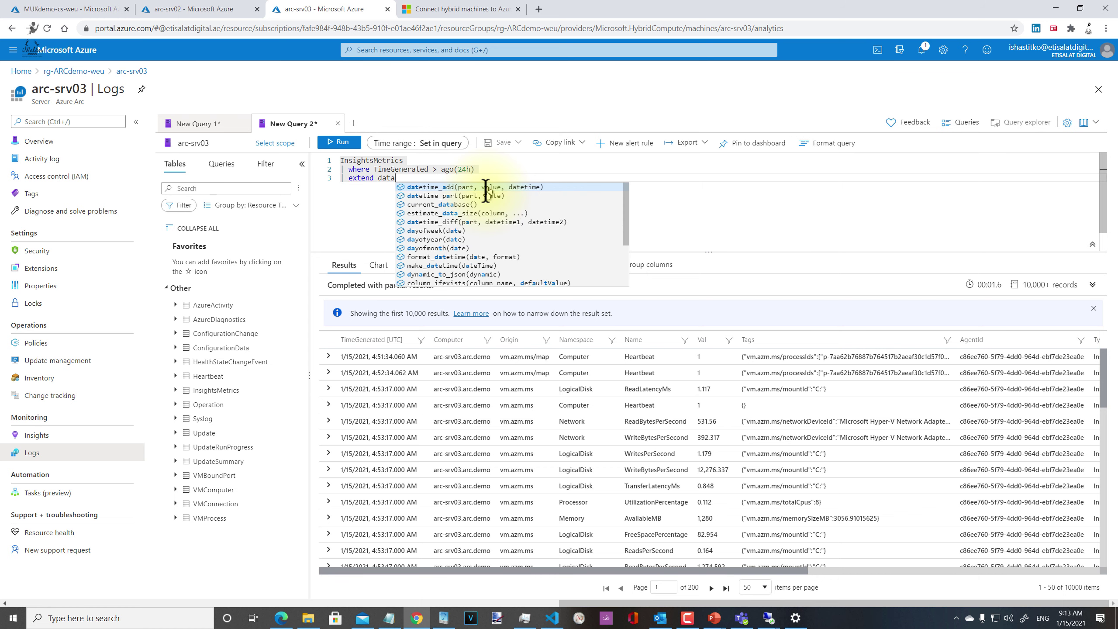
{"action": "type", "text": " = "}
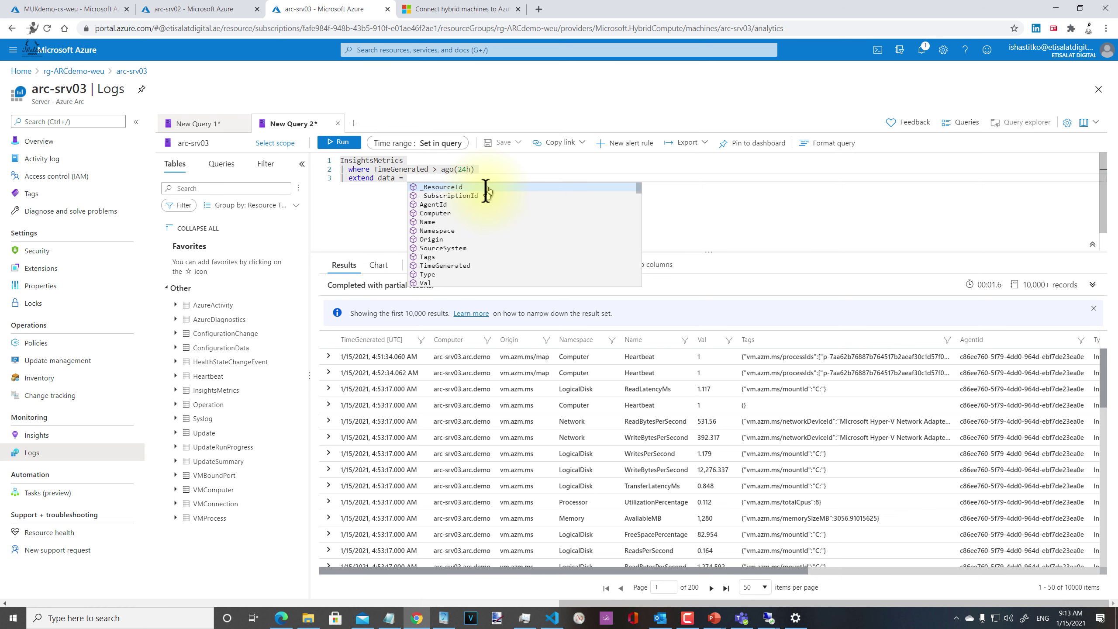
{"action": "type", "text": "pas"}
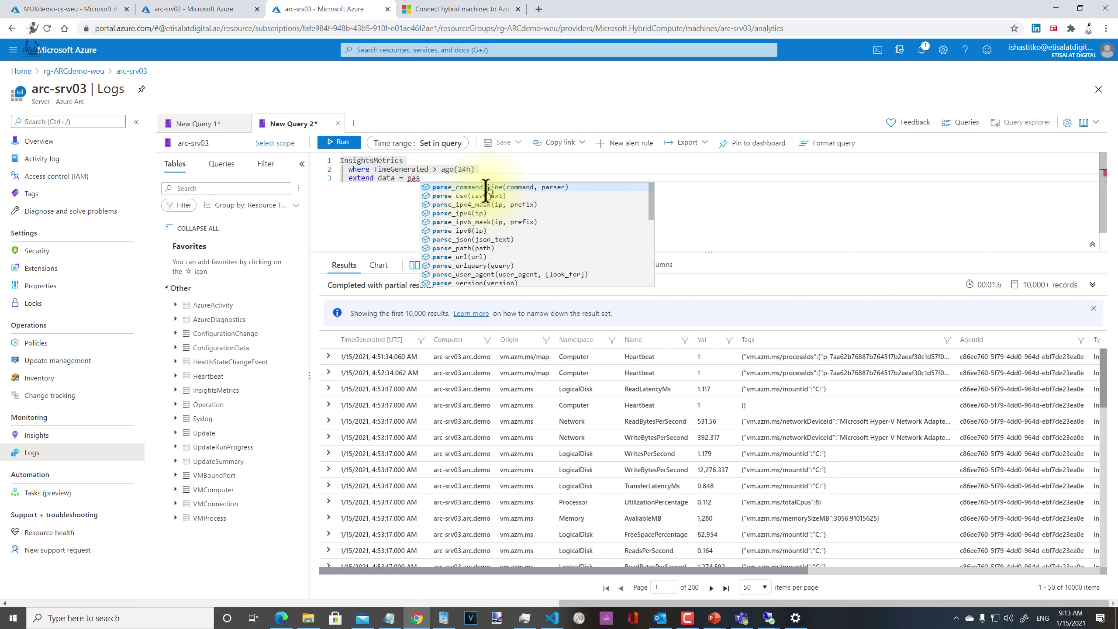
{"action": "key", "text": "BackSpace"}
{"action": "type", "text": "r"}
{"action": "key", "text": "Down"}
{"action": "key", "text": "Down"}
{"action": "key", "text": "Down"}
{"action": "key", "text": "Down"}
{"action": "key", "text": "Down"}
{"action": "key", "text": "Down"}
{"action": "key", "text": "Return"}
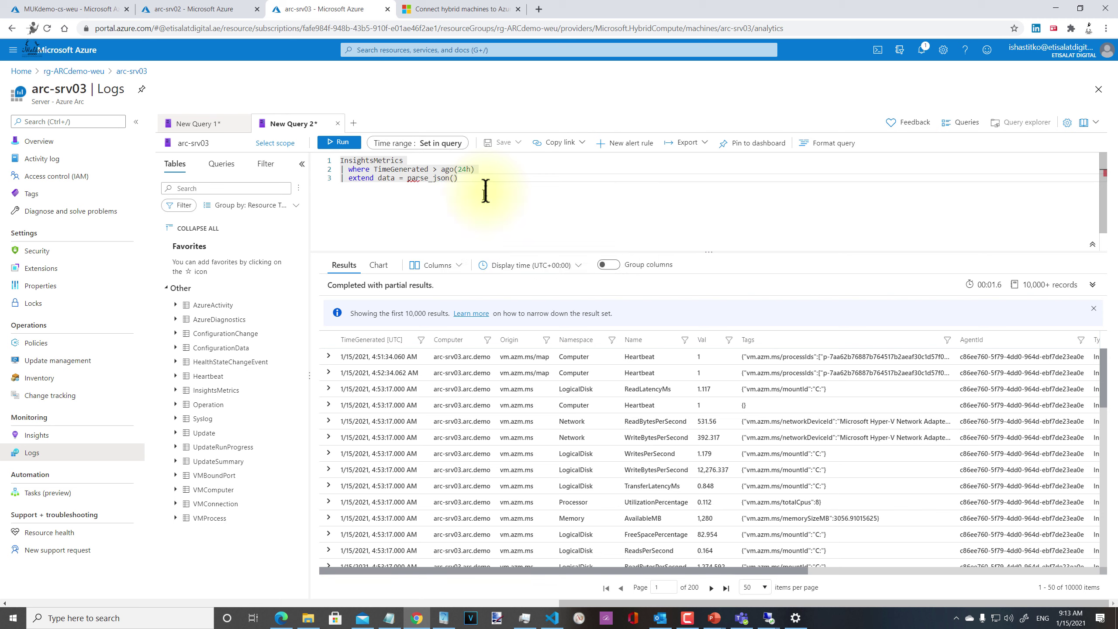
{"action": "type", "text": "Tags"}
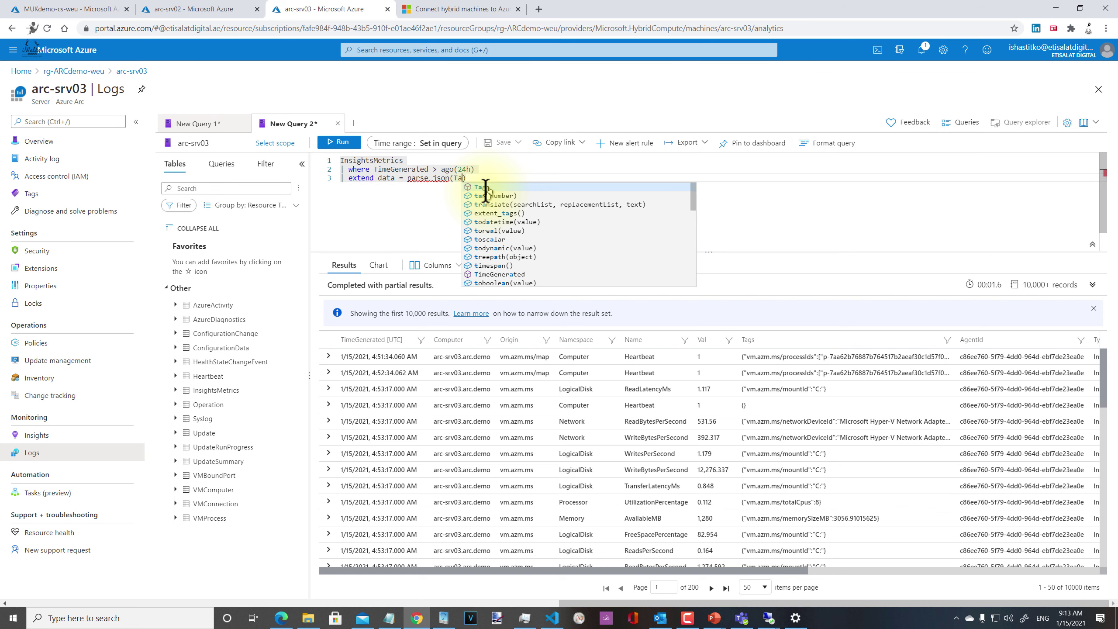
{"action": "type", "text": ")"}
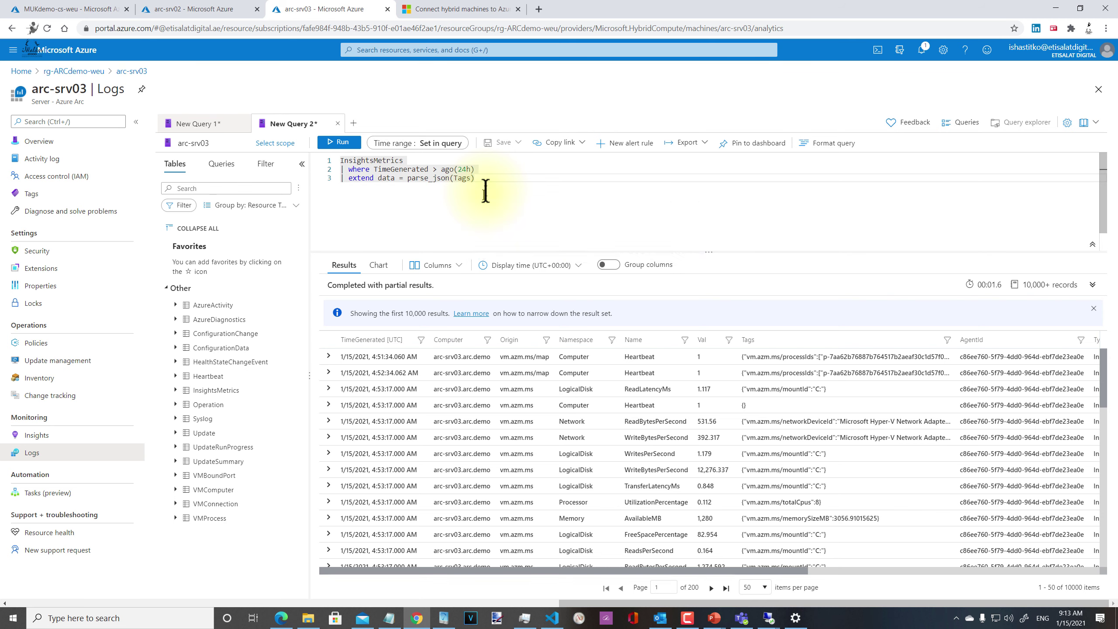
{"action": "key", "text": "Return"}
Step: Add '| extend DriveName = data["vm.azm.ms/mountId"]' using the copied Tags key, and run the query
{"action": "type", "text": "|"}
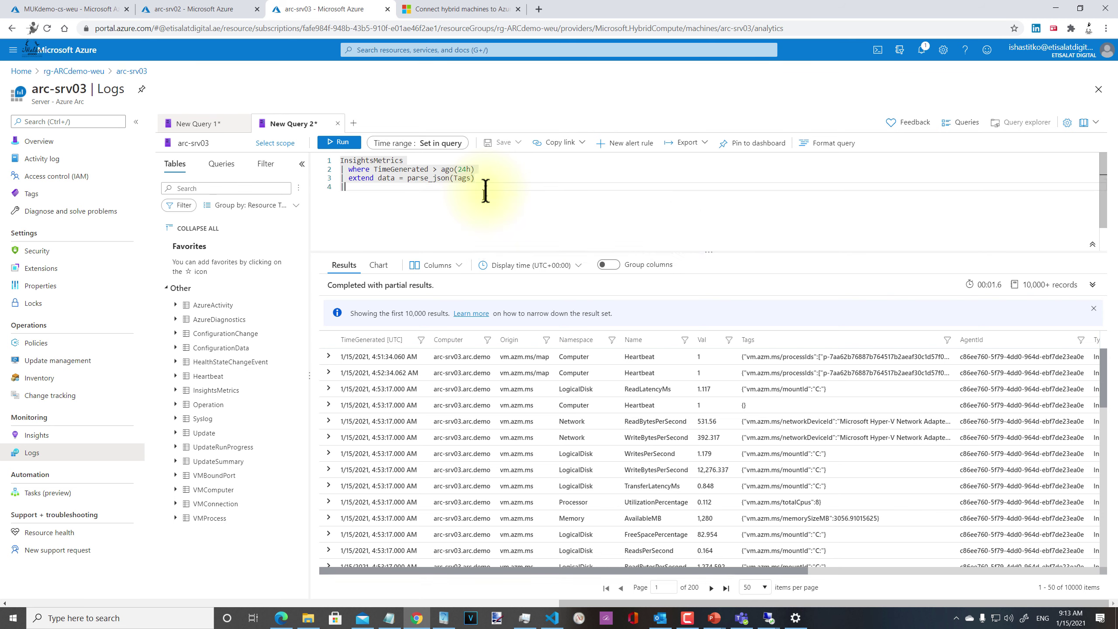
{"action": "type", "text": " ex"}
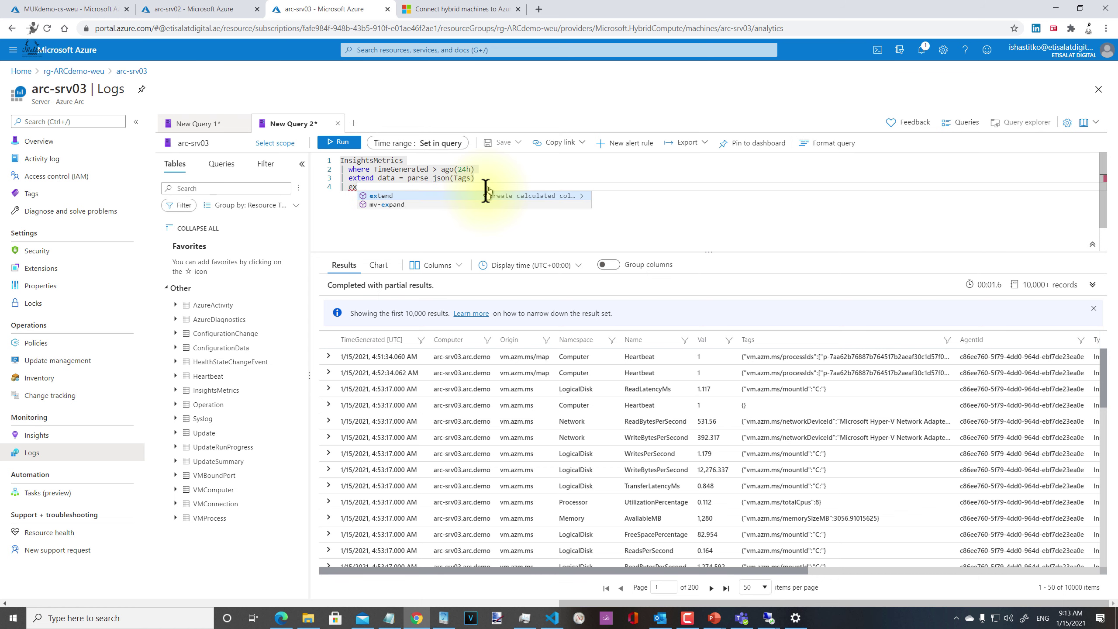
{"action": "key", "text": "Tab"}
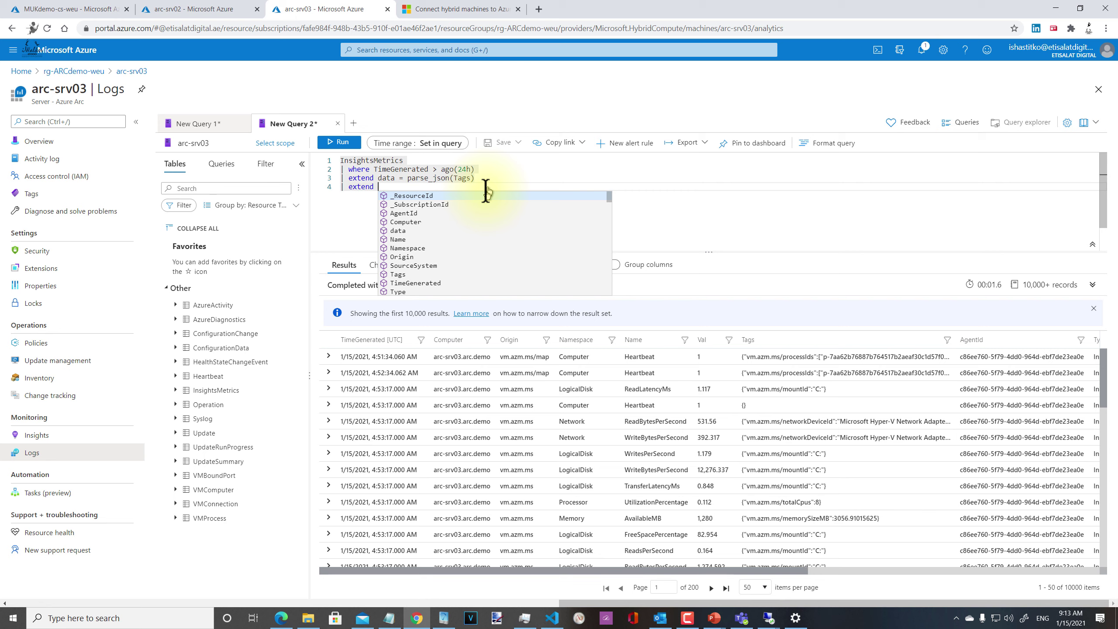
{"action": "type", "text": "Dri"}
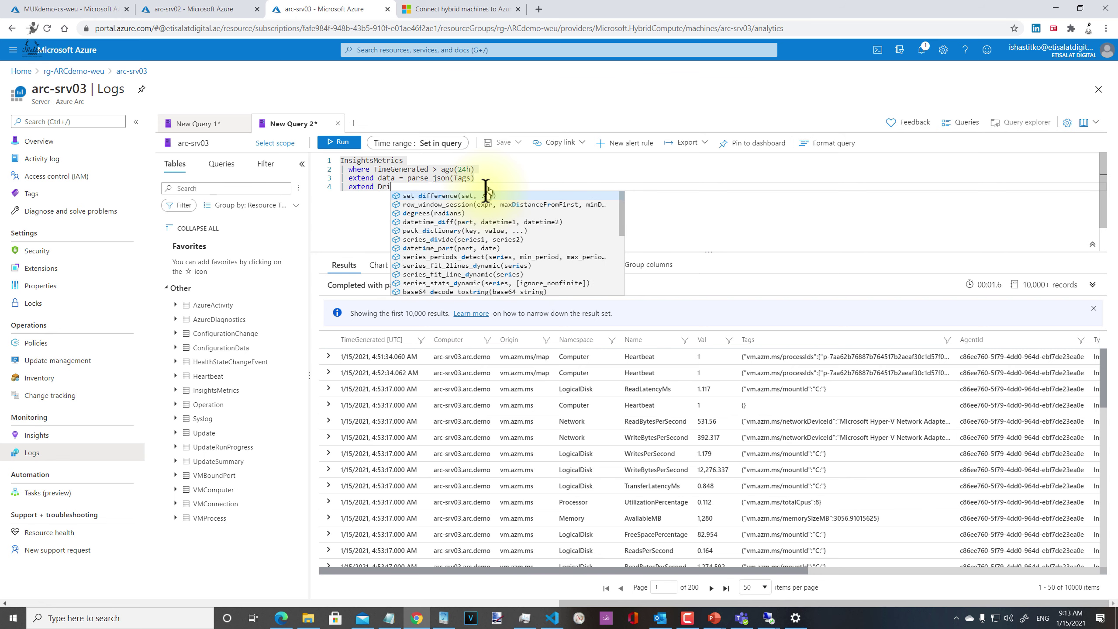
{"action": "type", "text": "v"}
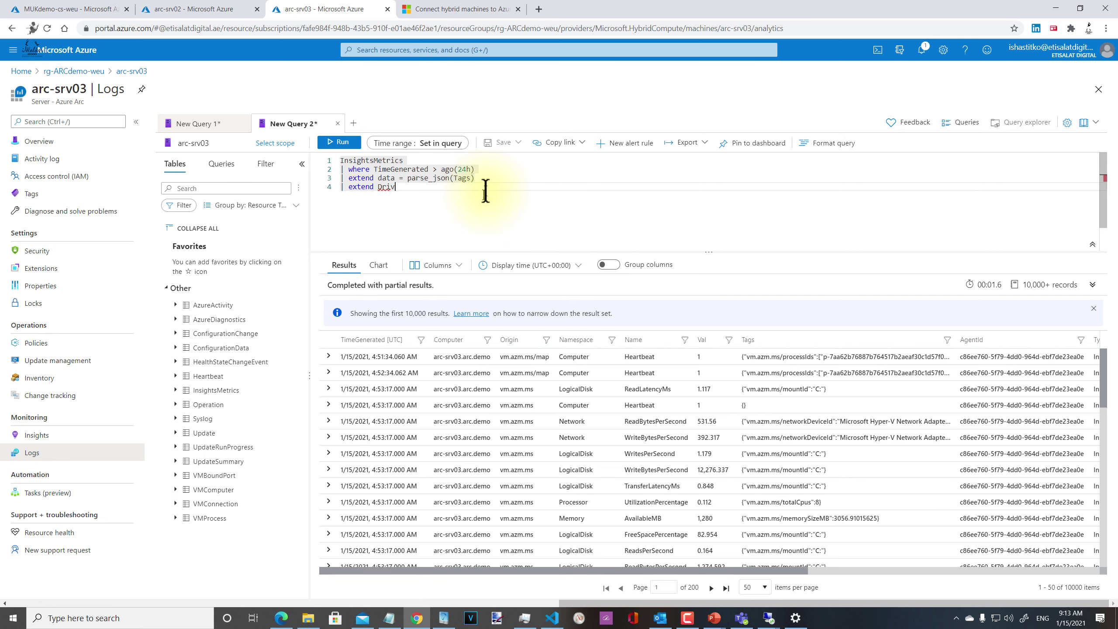
{"action": "type", "text": "weName = "}
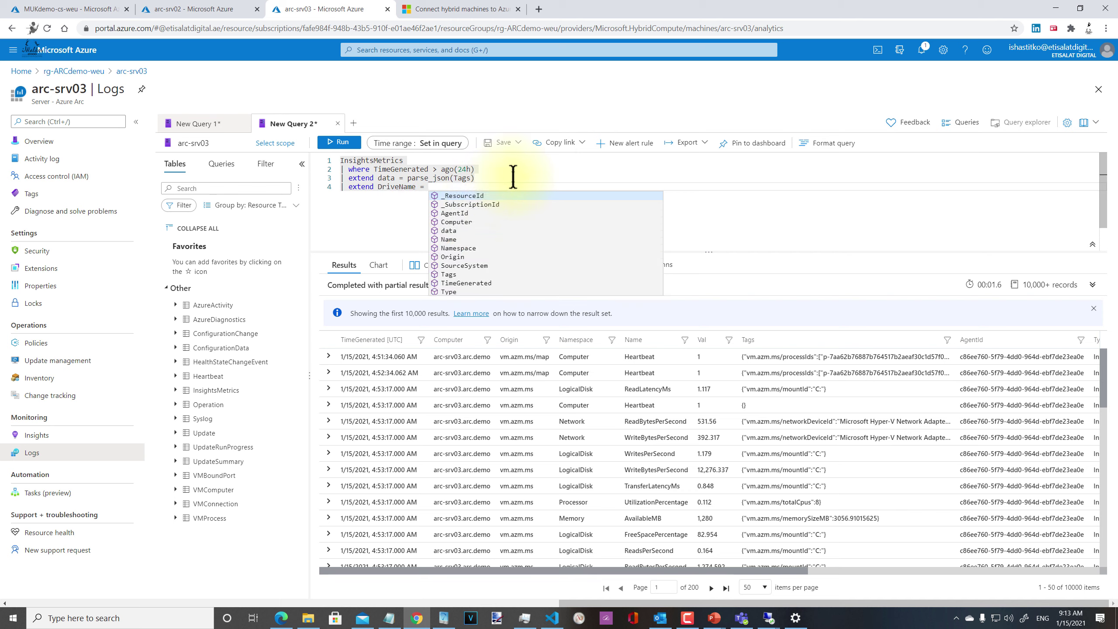
{"action": "type", "text": "data"}
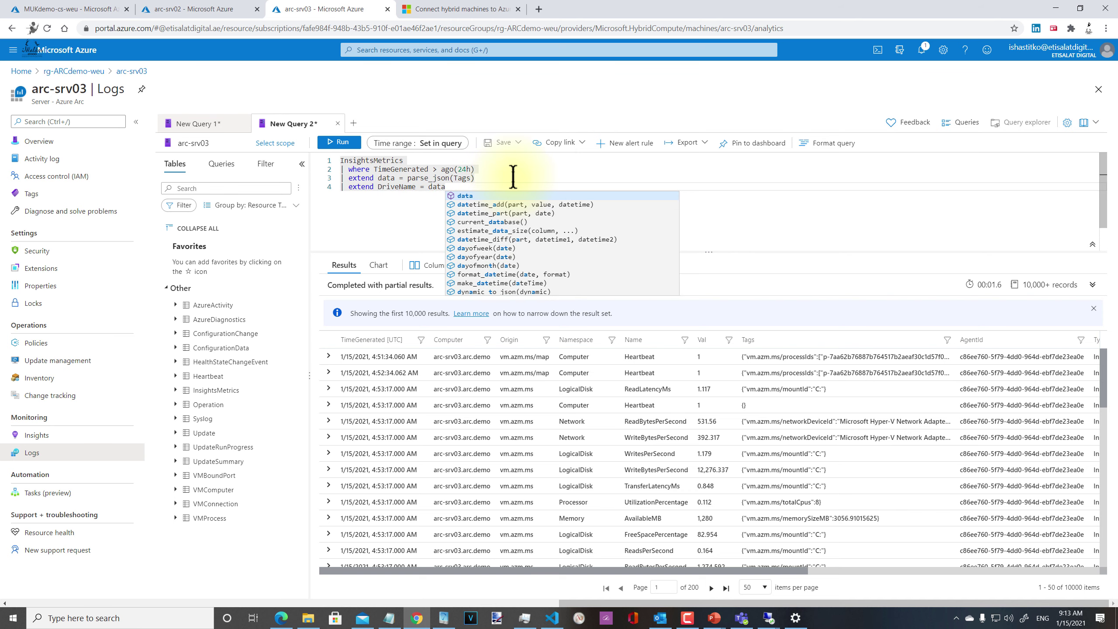
{"action": "type", "text": "["}
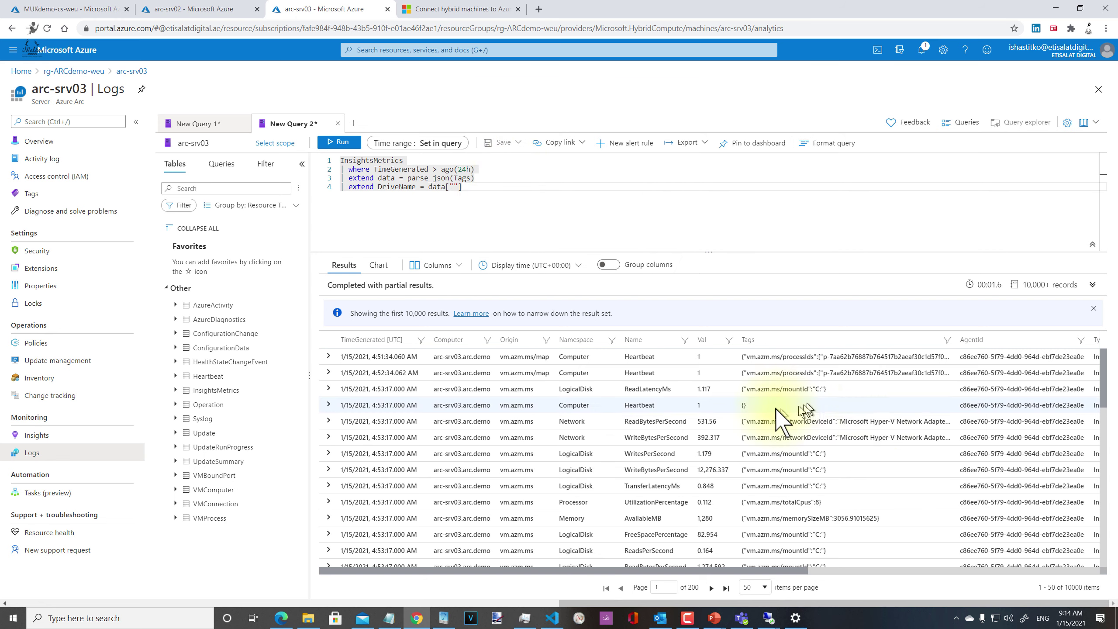
{"action": "left_click_drag", "start_coordinate": [747, 454], "coordinate": [806, 454]}
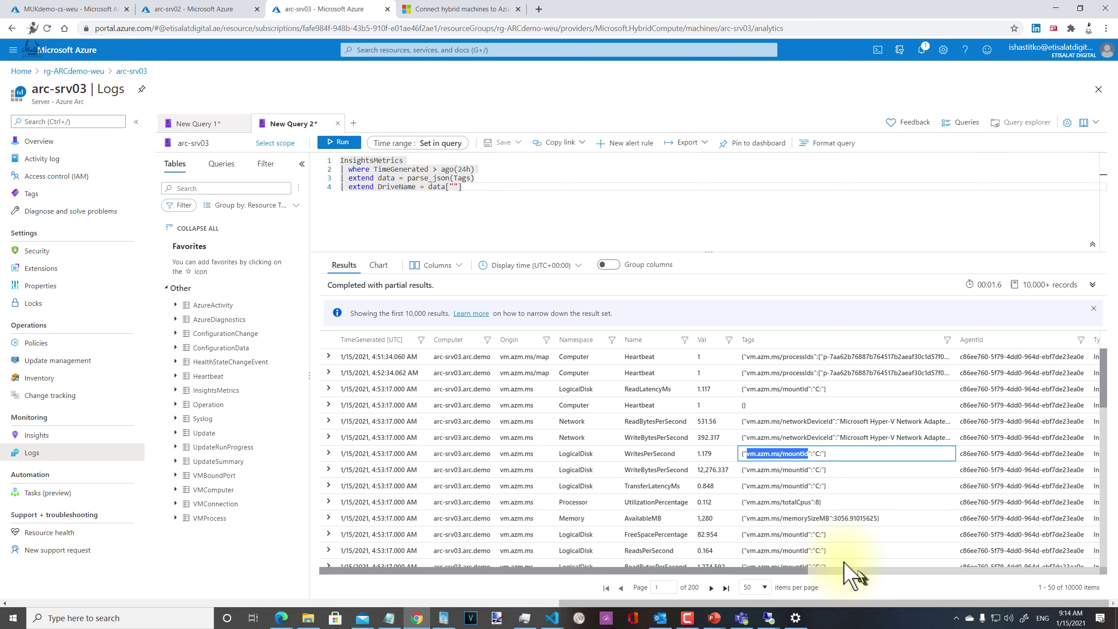
{"action": "left_click", "coordinate": [458, 191]}
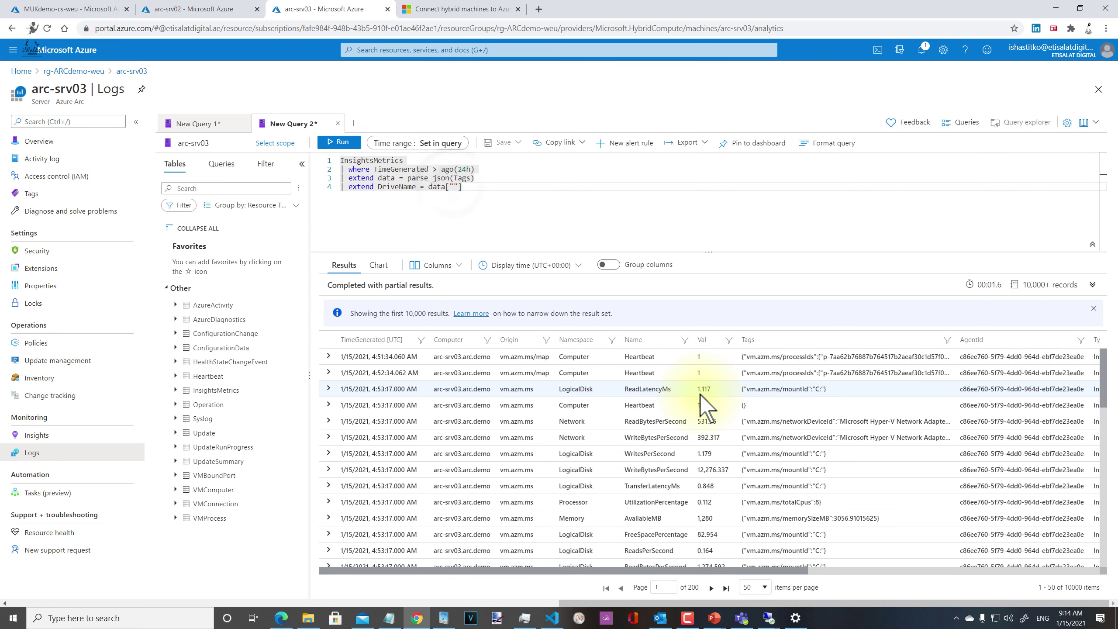
{"action": "type", "text": "vm.azm.ms/mountId"}
{"action": "left_click", "coordinate": [339, 142]}
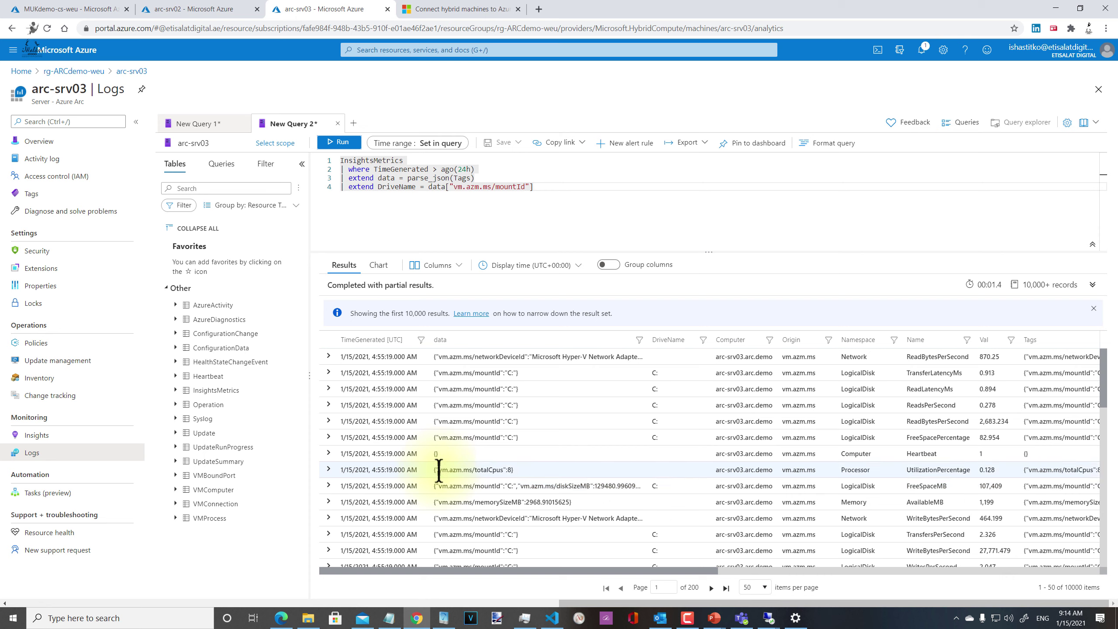
Step: Rename the parsed column from data to disc on query lines 3 and 4
{"action": "left_click", "coordinate": [550, 193]}
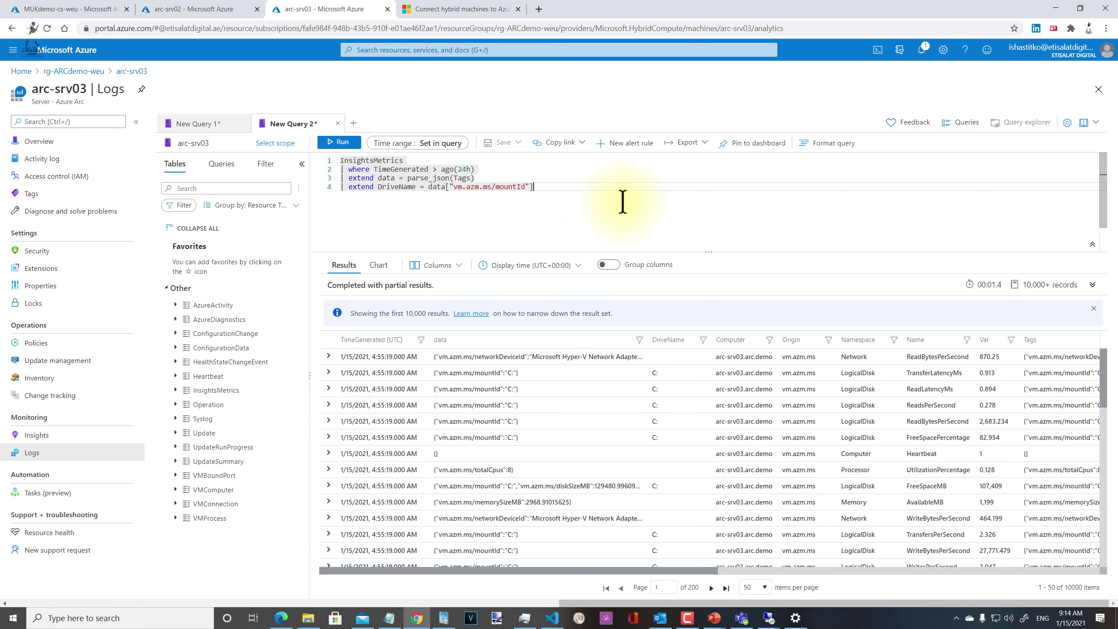
{"action": "key", "text": "Up"}
{"action": "key", "text": "Left"}
{"action": "key", "text": "Left"}
{"action": "key", "text": "Left"}
{"action": "key", "text": "Left"}
{"action": "key", "text": "Left"}
{"action": "key", "text": "BackSpace"}
{"action": "key", "text": "BackSpace"}
{"action": "key", "text": "BackSpace"}
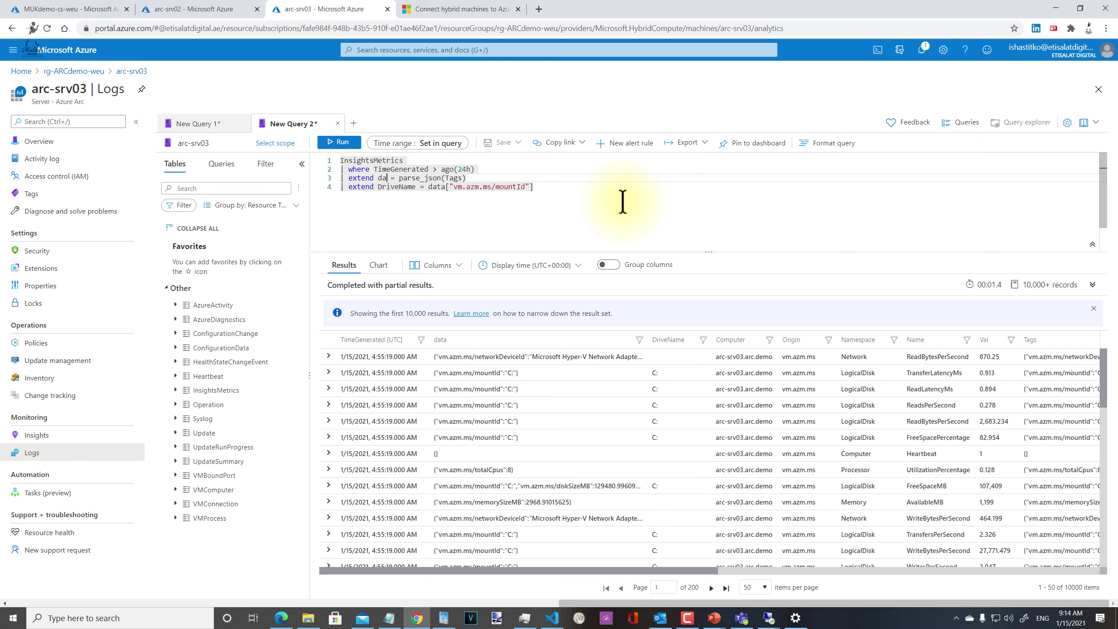
{"action": "type", "text": "isc"}
{"action": "key", "text": "Down"}
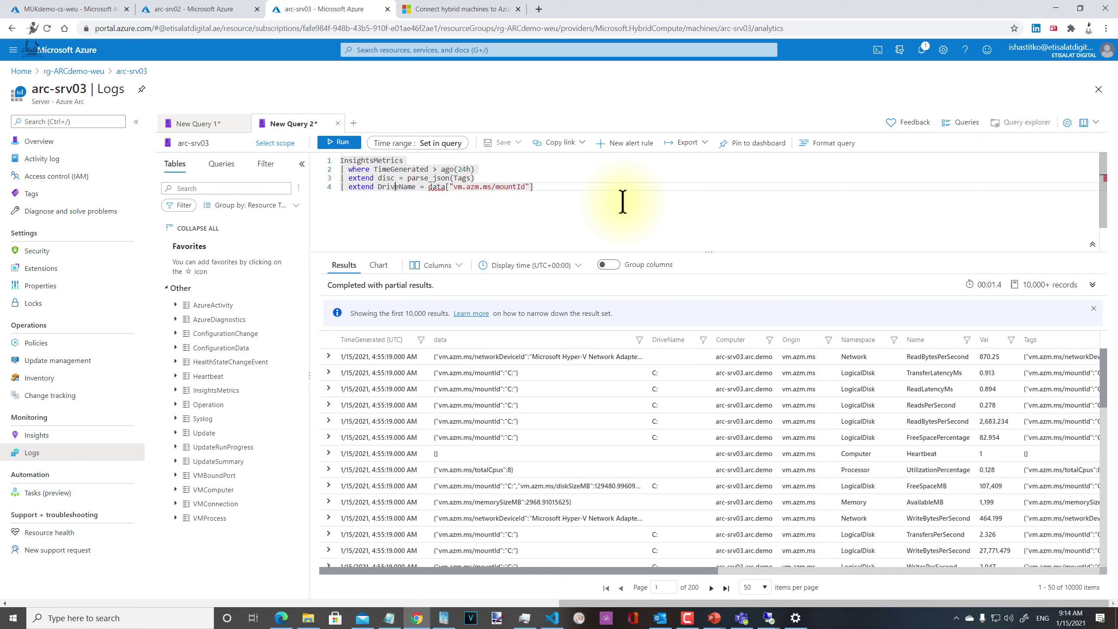
{"action": "key", "text": "BackSpace"}
{"action": "key", "text": "BackSpace"}
{"action": "key", "text": "BackSpace"}
{"action": "key", "text": "BackSpace"}
{"action": "type", "text": "disc"}
{"action": "key", "text": "Right"}
{"action": "key", "text": "Right"}
{"action": "key", "text": "Right"}
{"action": "key", "text": "Right"}
{"action": "key", "text": "Right"}
{"action": "key", "text": "Right"}
{"action": "key", "text": "Right"}
{"action": "key", "text": "Right"}
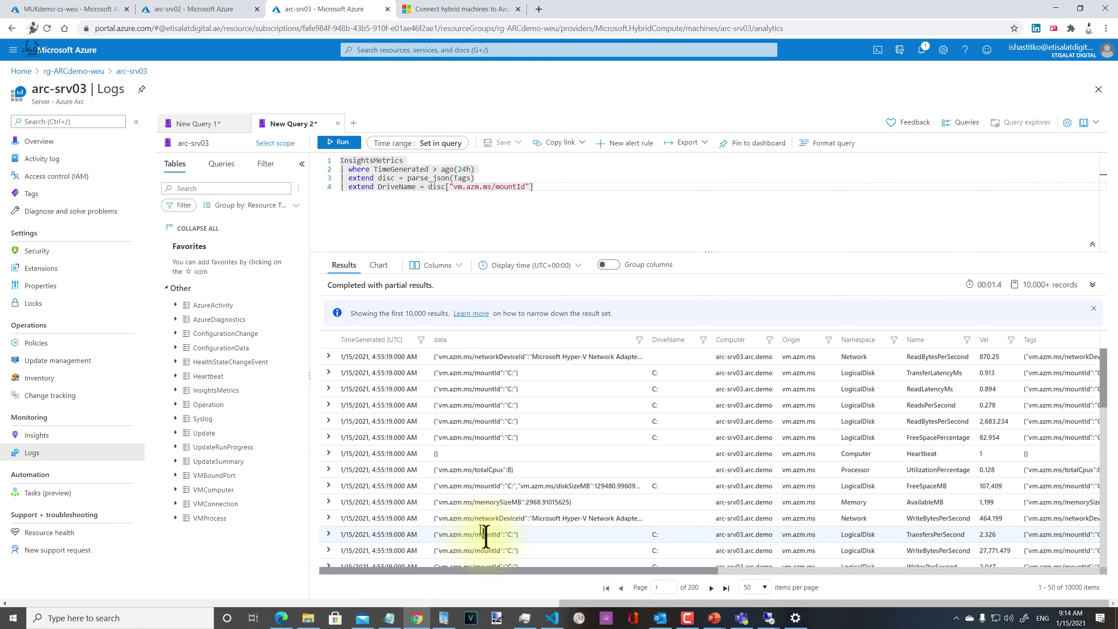
Step: Select the vm.azm.ms/diskSizeMB key (value 129480.99609) in a parsed Tags results cell
{"action": "left_click", "coordinate": [523, 485]}
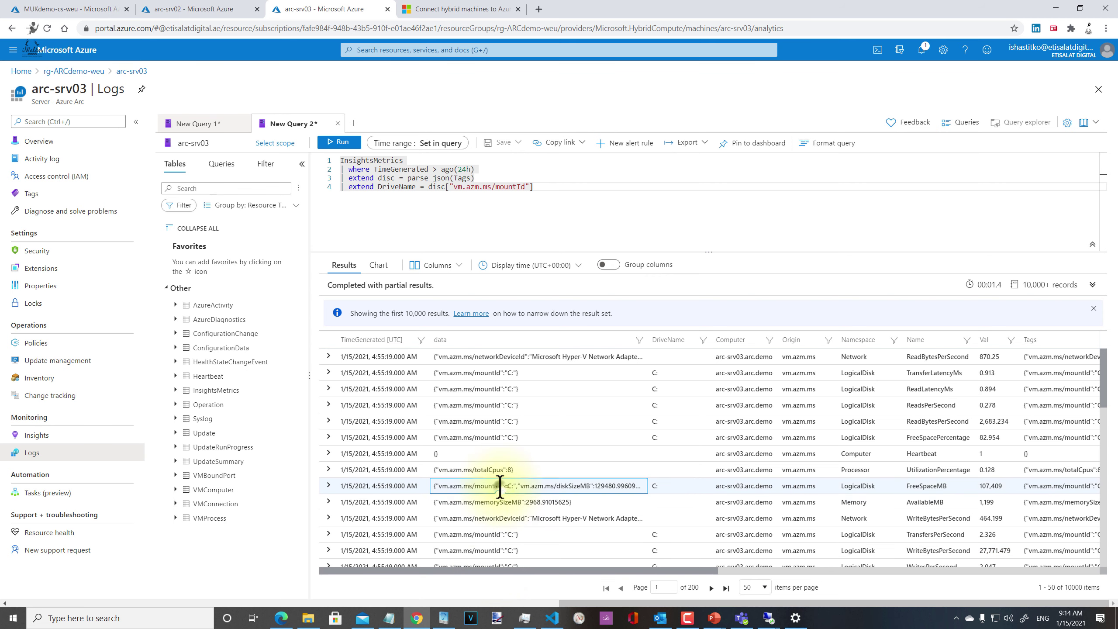
{"action": "left_click", "coordinate": [566, 485]}
{"action": "left_click_drag", "start_coordinate": [522, 485], "coordinate": [589, 490]}
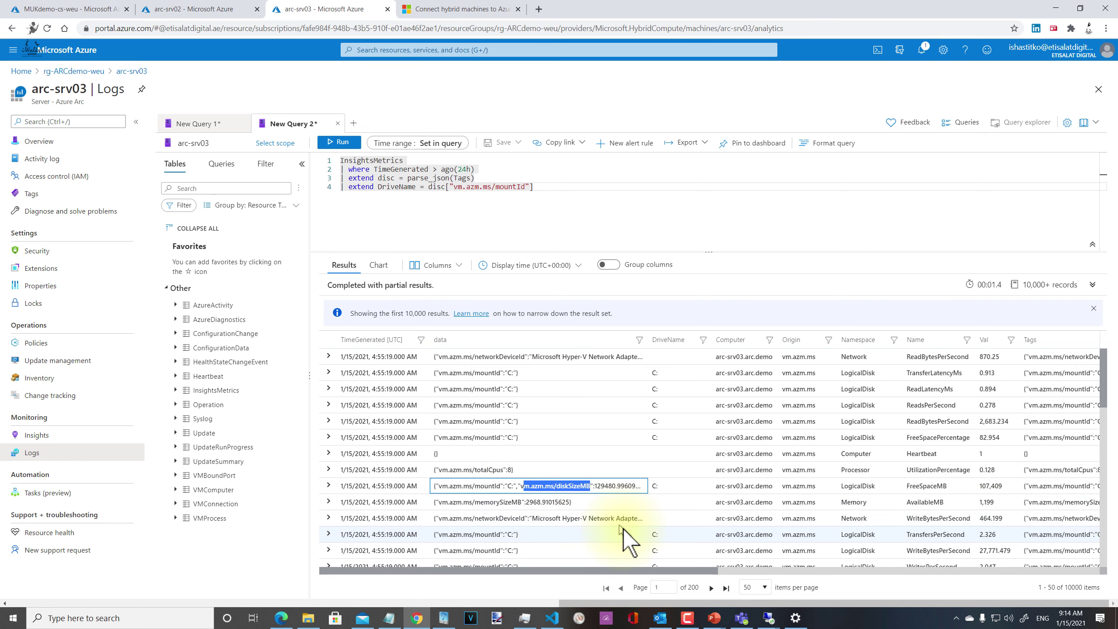
{"action": "left_click", "coordinate": [541, 502]}
{"action": "left_click", "coordinate": [522, 485]}
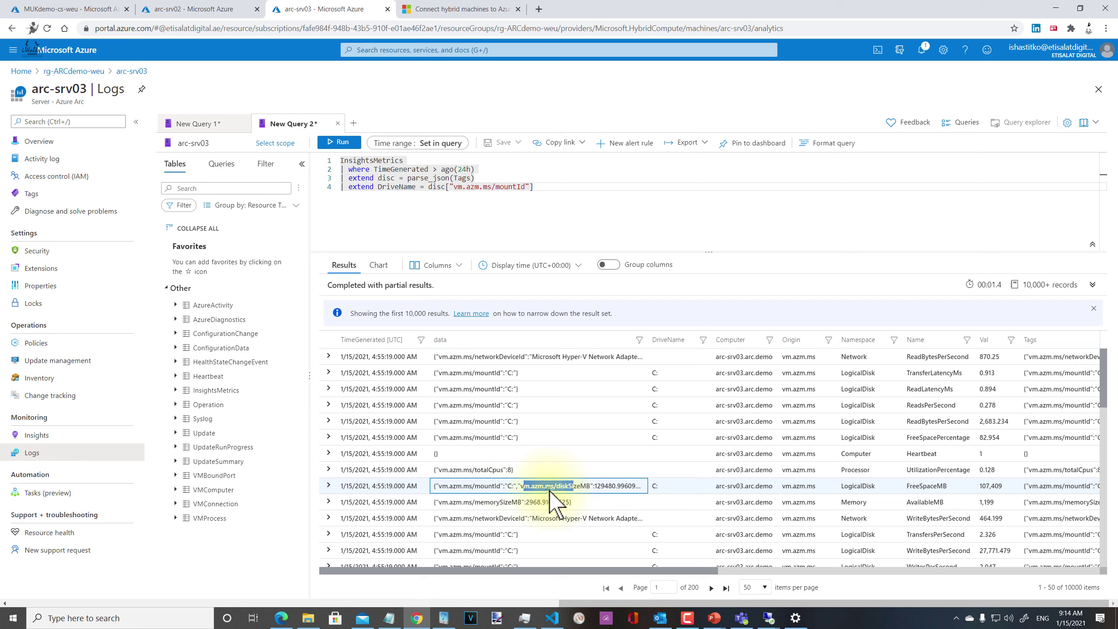
{"action": "left_click_drag", "start_coordinate": [546, 485], "coordinate": [583, 488]}
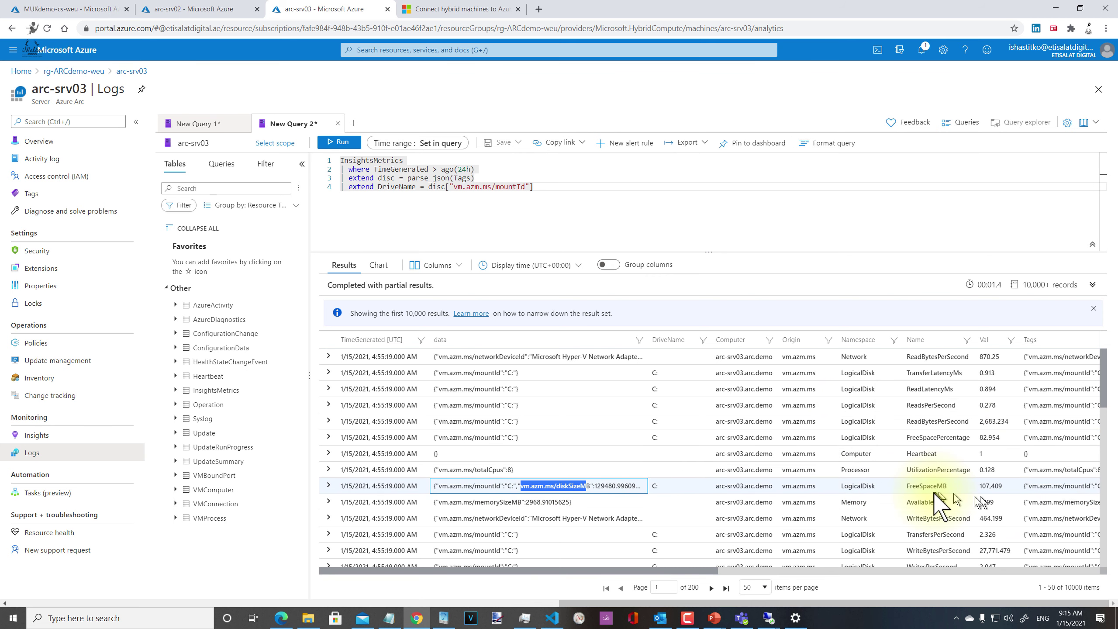
{"action": "left_click", "coordinate": [551, 506]}
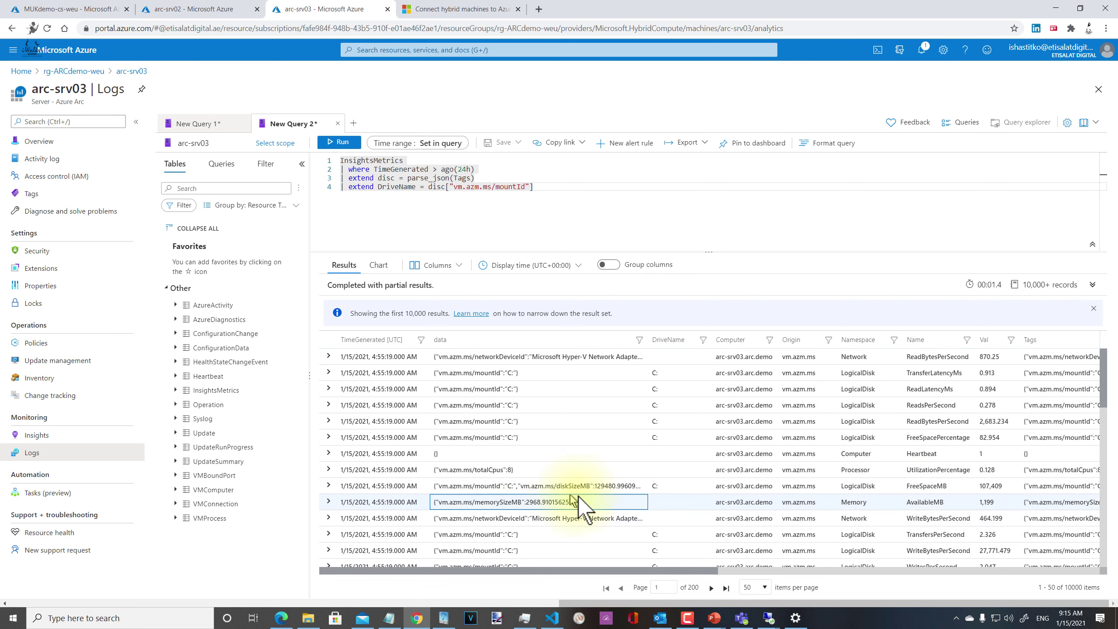
{"action": "left_click", "coordinate": [614, 484]}
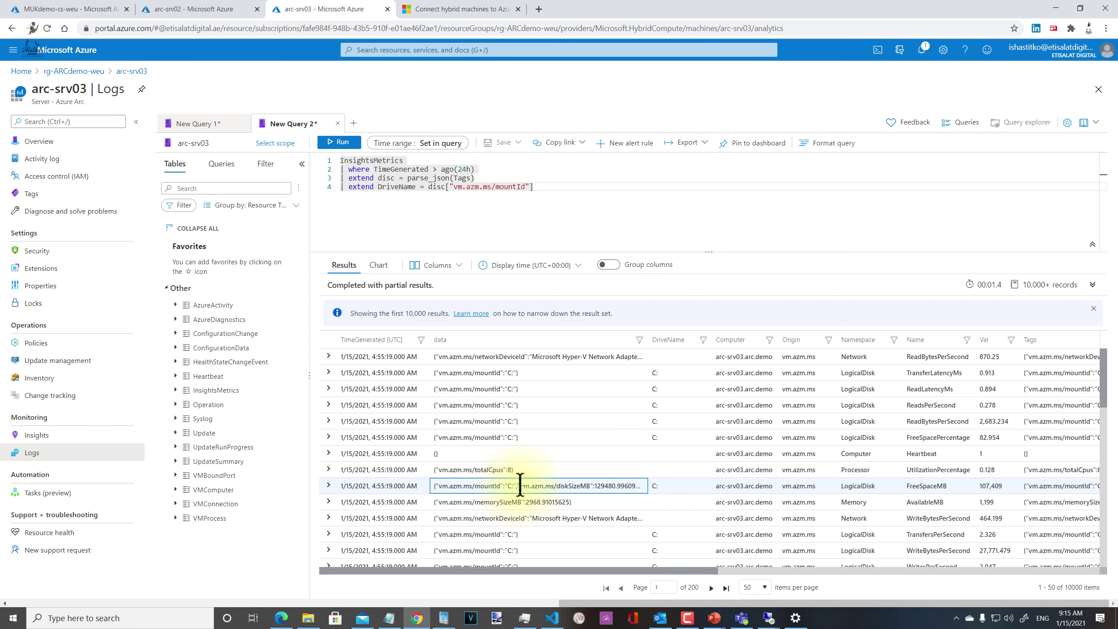
{"action": "left_click_drag", "start_coordinate": [521, 485], "coordinate": [592, 486]}
{"action": "key", "text": "ctrl+c"}
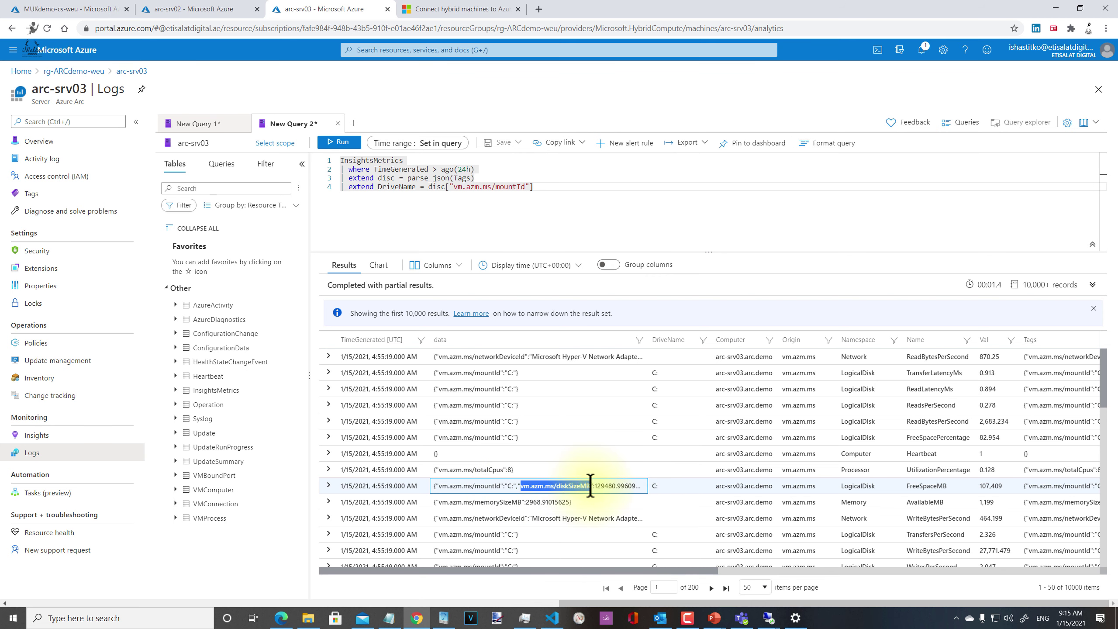
Step: Add line 5 '| extend DriveSpace = disc["vm.azm.ms/diskSizeMB"]' and rerun the query
{"action": "left_click", "coordinate": [538, 187]}
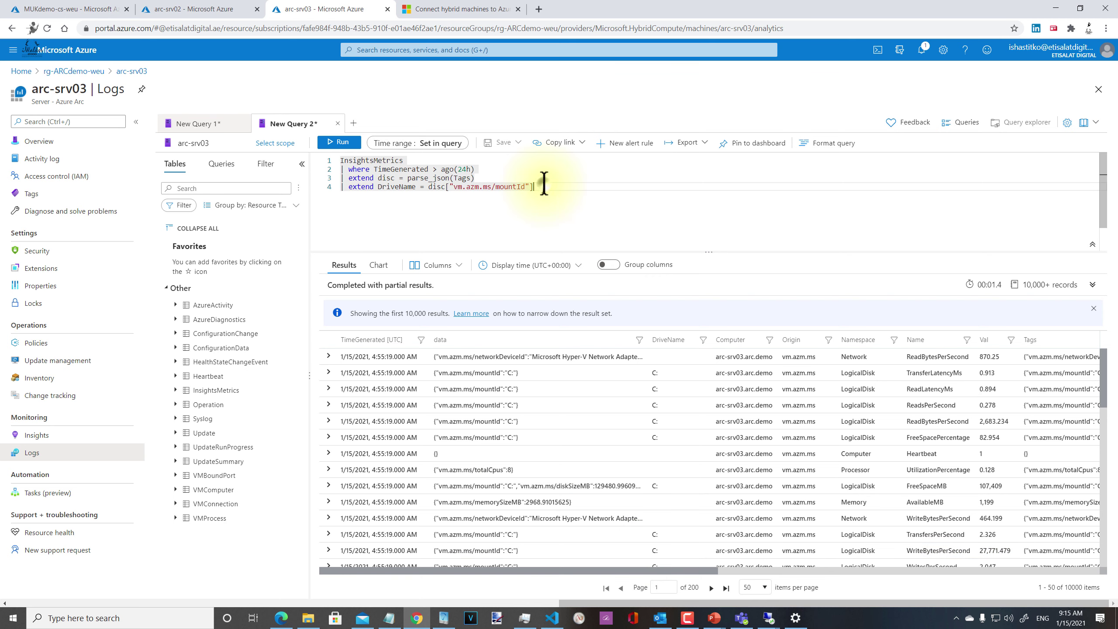
{"action": "key", "text": "Return"}
{"action": "type", "text": "|"}
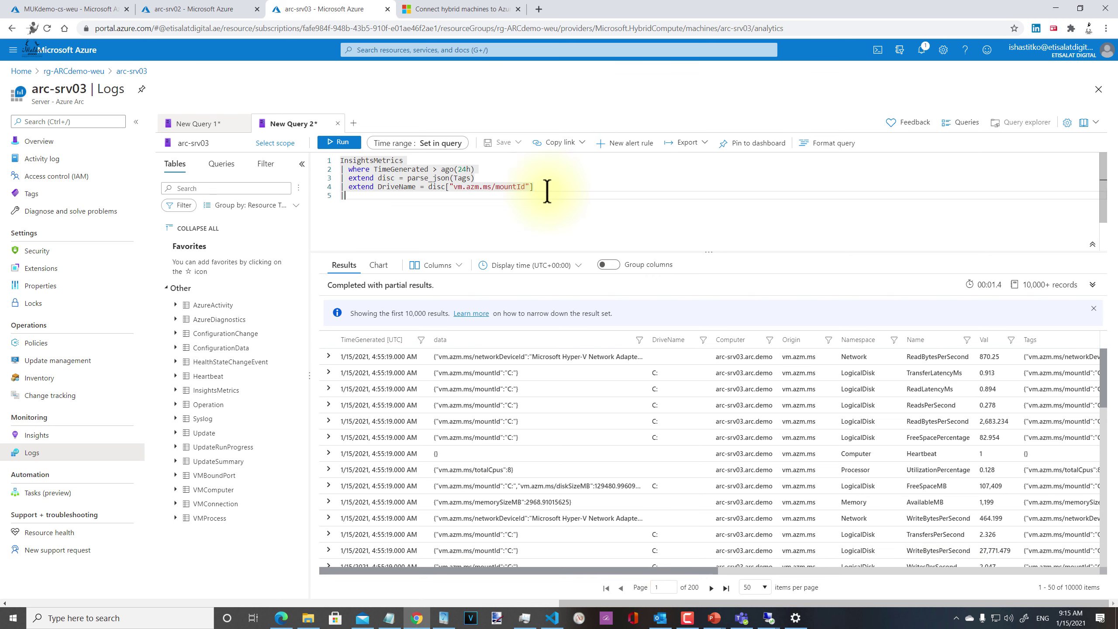
{"action": "type", "text": " extend "}
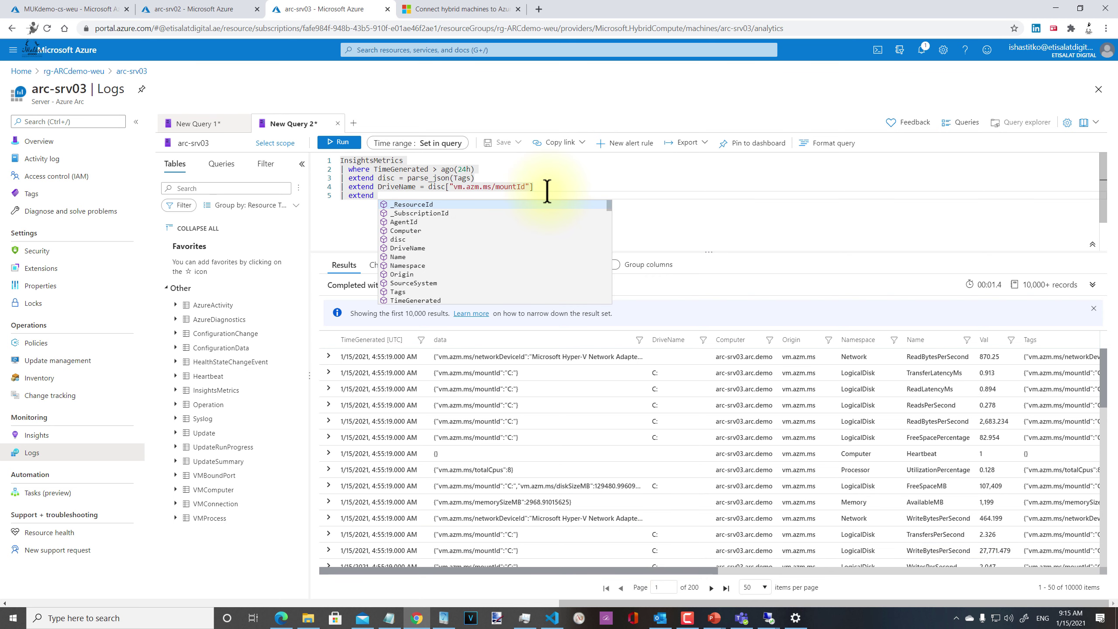
{"action": "type", "text": "Drive"}
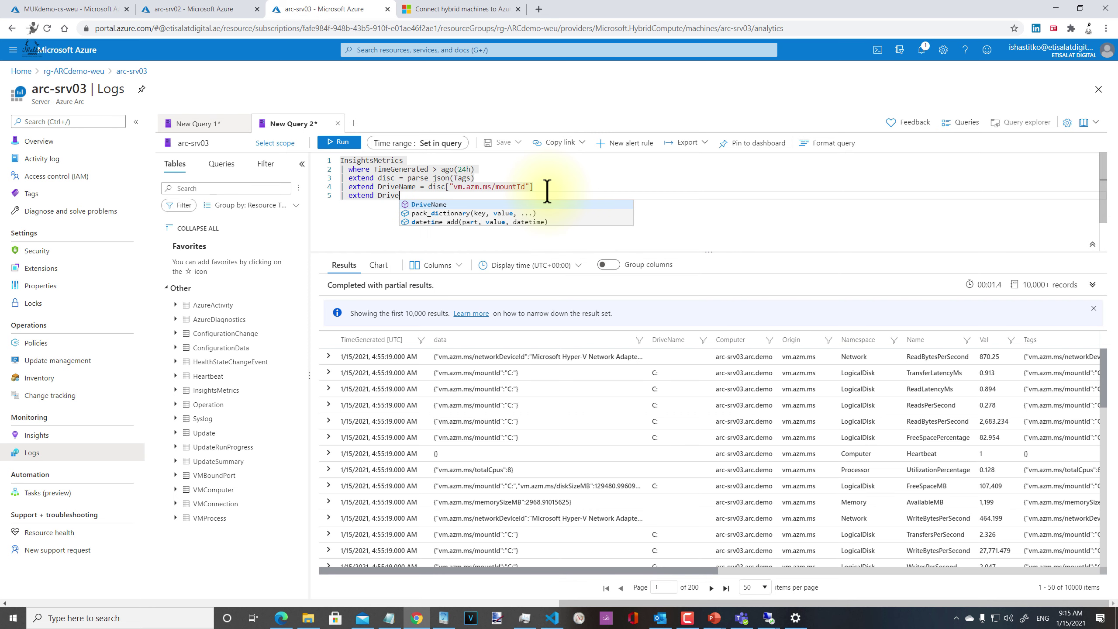
{"action": "type", "text": "Space"}
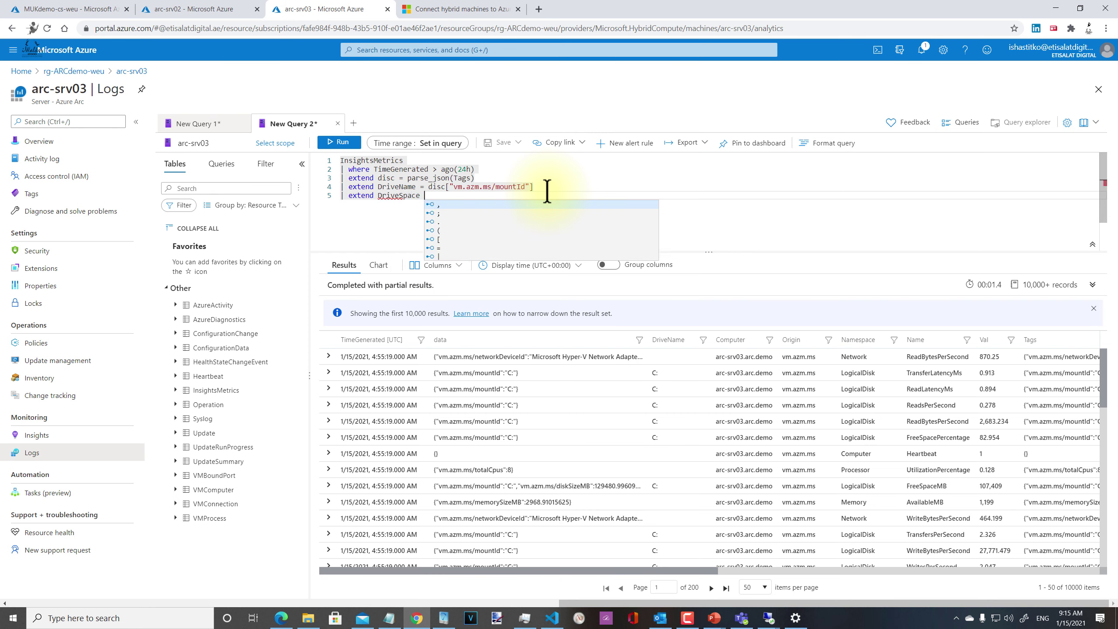
{"action": "type", "text": " = disc("}
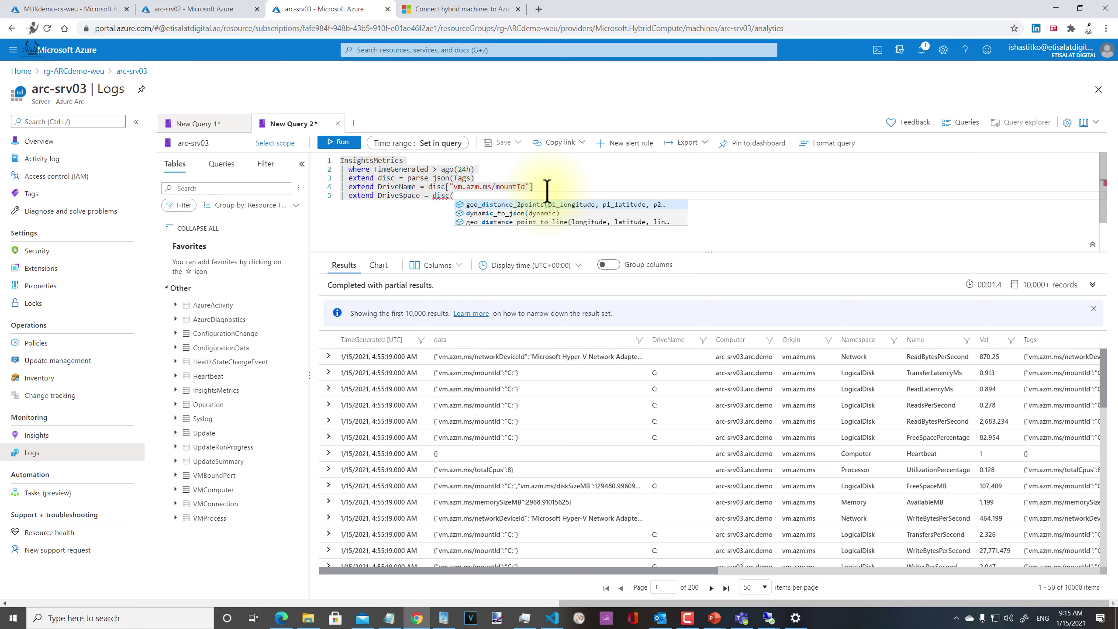
{"action": "key", "text": "BackSpace"}
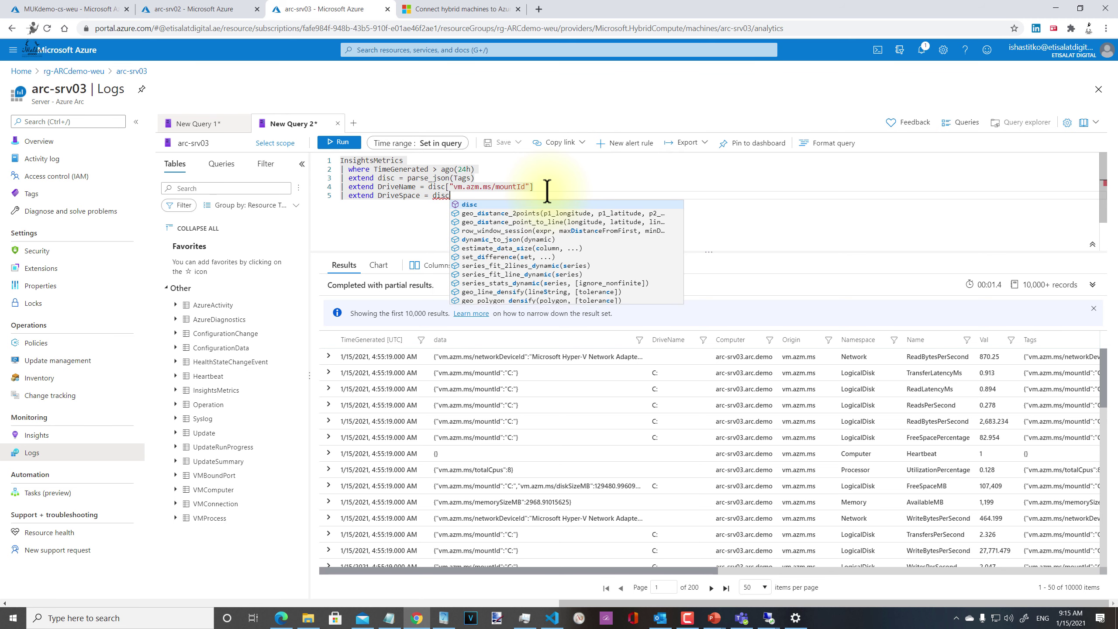
{"action": "type", "text": "["}
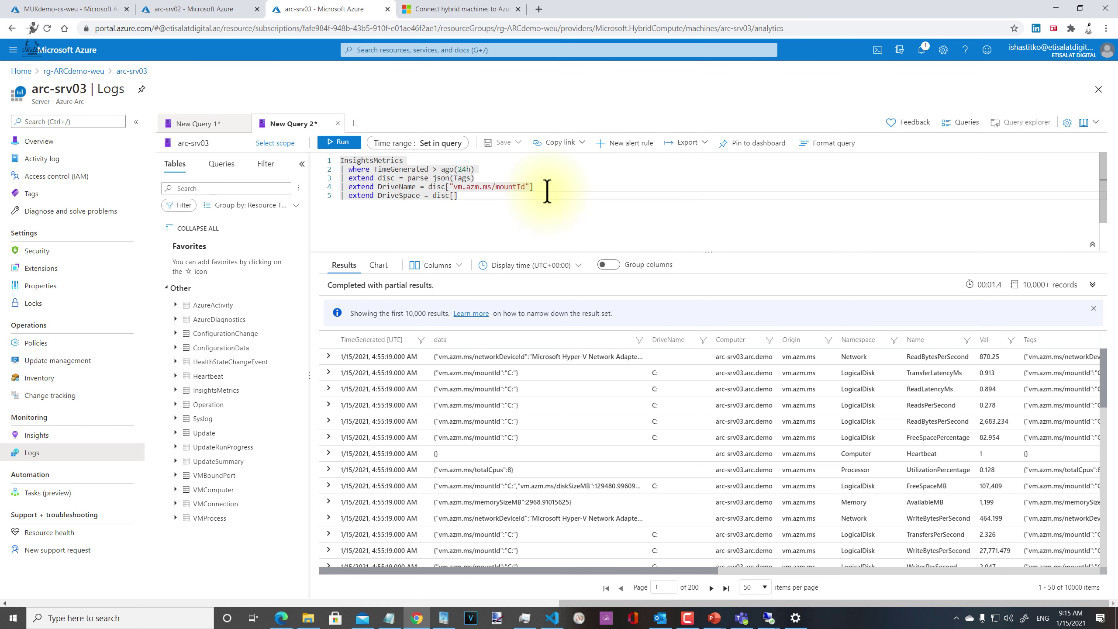
{"action": "key", "text": "ctrl+v"}
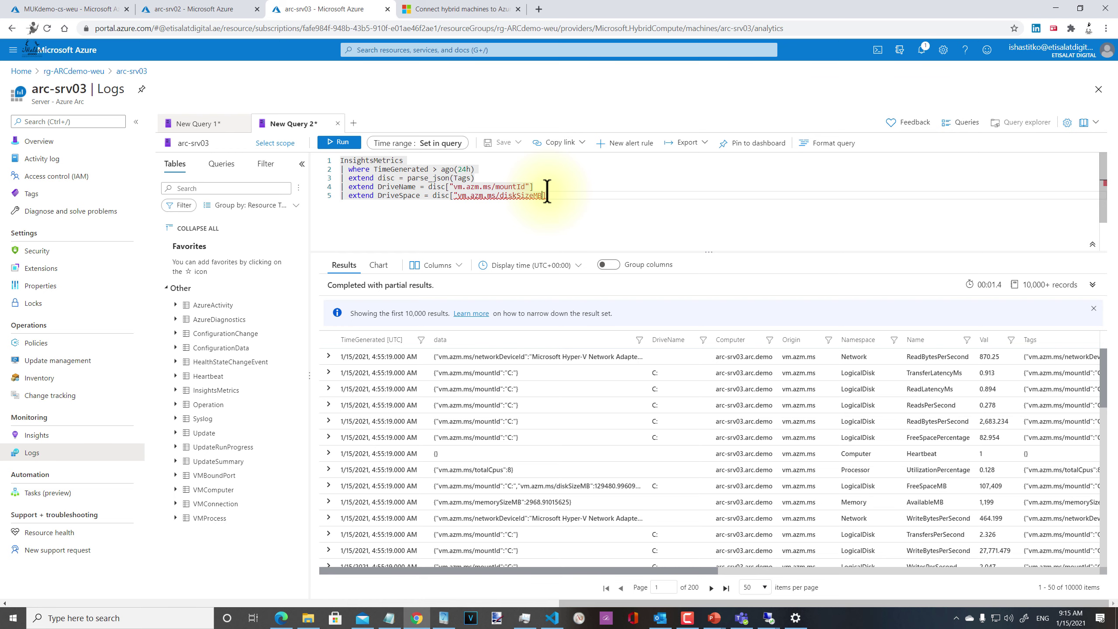
{"action": "left_click", "coordinate": [339, 142]}
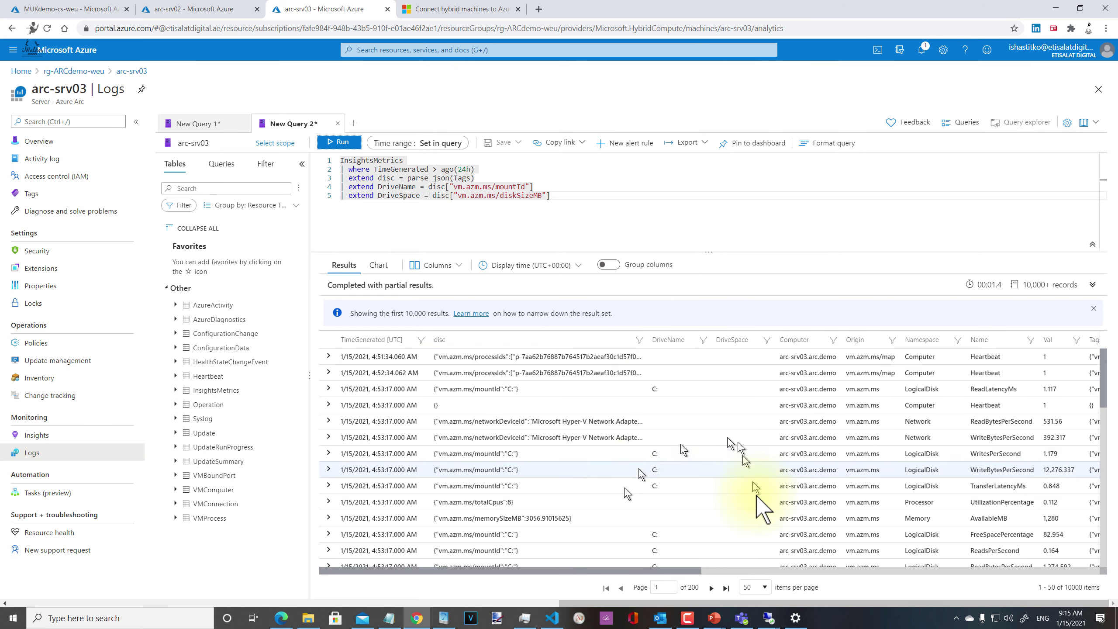
Step: Scroll the results to check DriveSpace 129480.99609375 on the C: FreeSpaceMB row
{"action": "scroll", "coordinate": [712, 406], "scroll_direction": "down", "scroll_amount": 1}
{"action": "scroll", "coordinate": [710, 405], "scroll_direction": "down", "scroll_amount": 3}
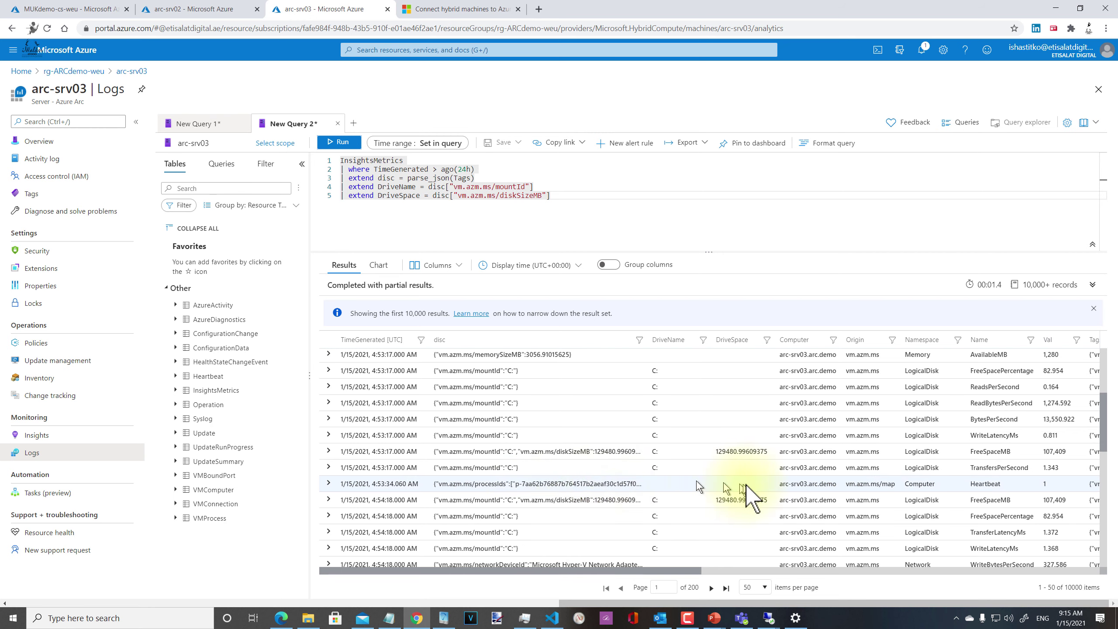
{"action": "scroll", "coordinate": [669, 524], "scroll_direction": "down", "scroll_amount": 2}
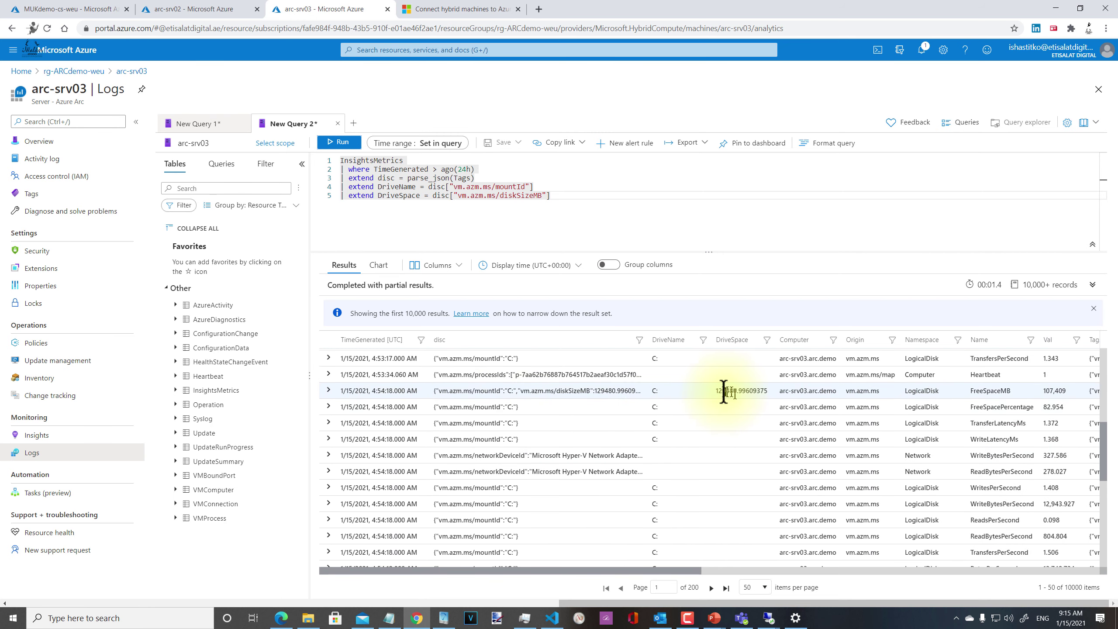
{"action": "left_click_drag", "start_coordinate": [716, 391], "coordinate": [744, 421]}
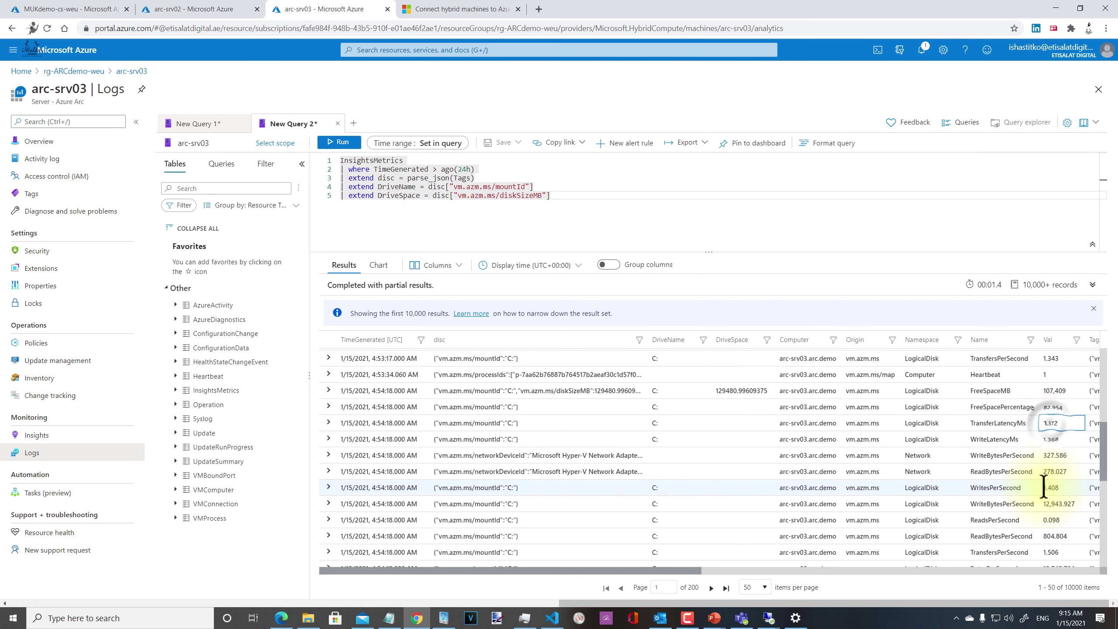
{"action": "scroll", "coordinate": [1039, 488], "scroll_direction": "down", "scroll_amount": 6}
{"action": "scroll", "coordinate": [563, 461], "scroll_direction": "up", "scroll_amount": 3}
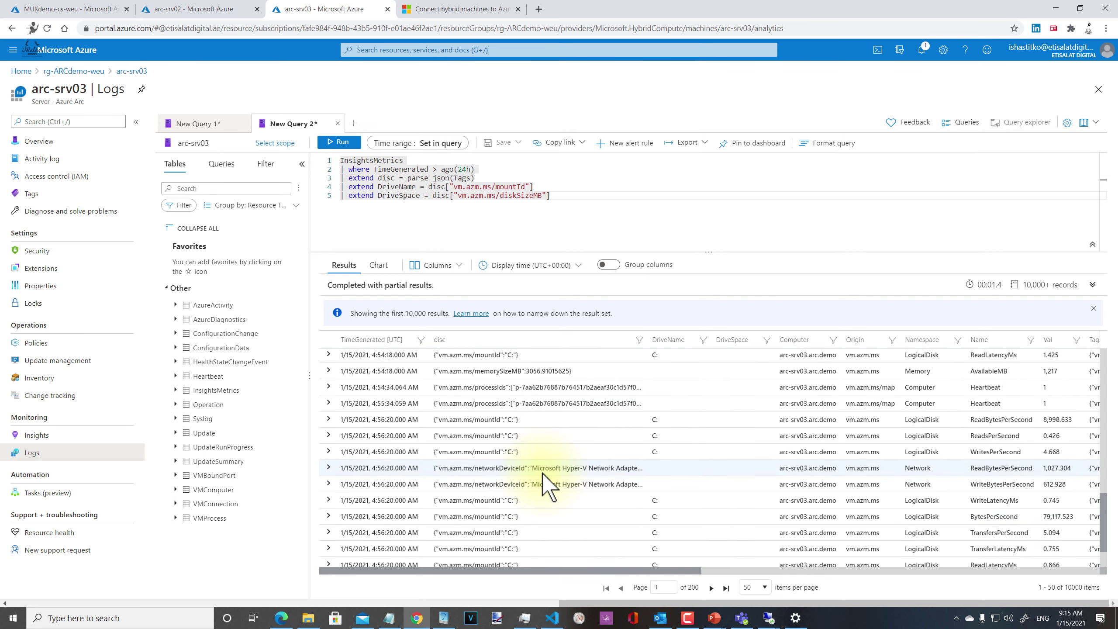
Step: Start a sixth query line with '| where _ResourceId'
{"action": "left_click", "coordinate": [559, 195]}
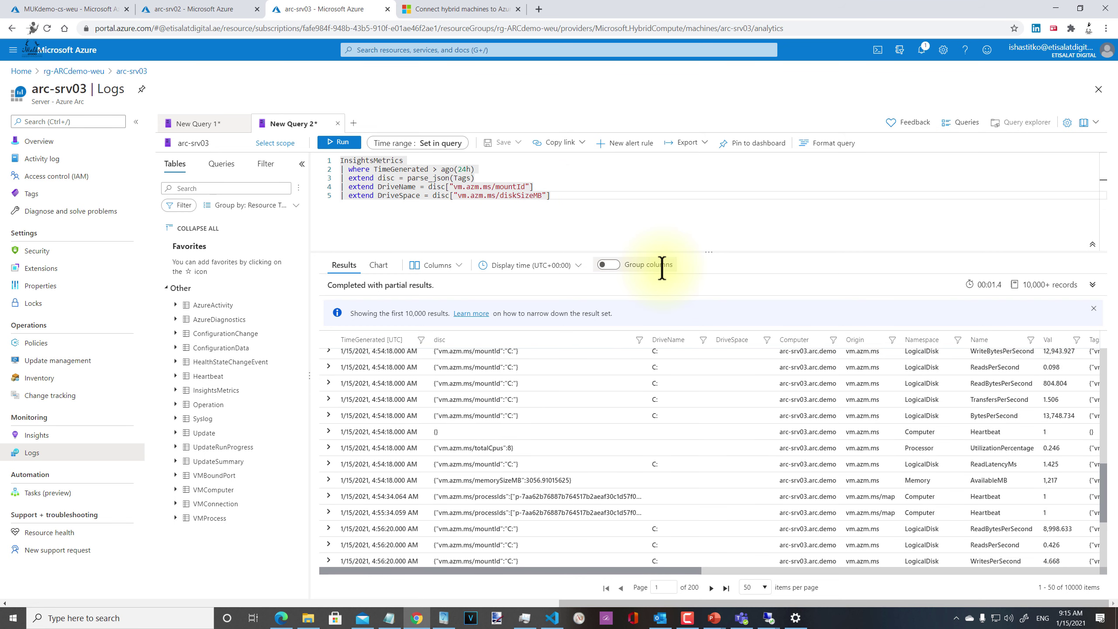
{"action": "key", "text": "Return"}
{"action": "type", "text": "| "}
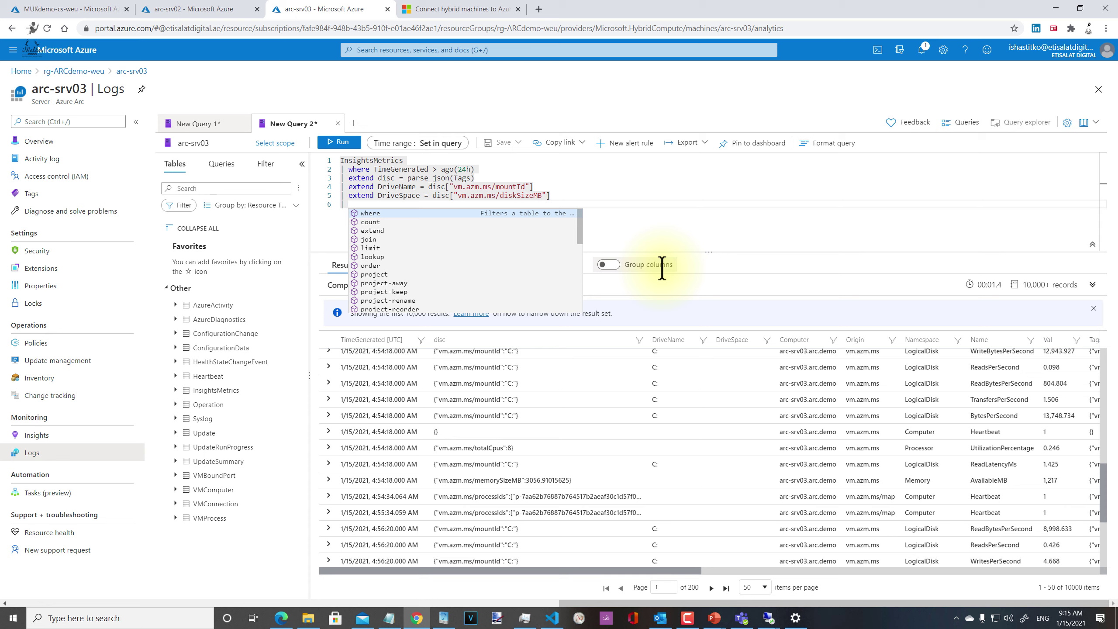
{"action": "type", "text": "where _ResourceId"}
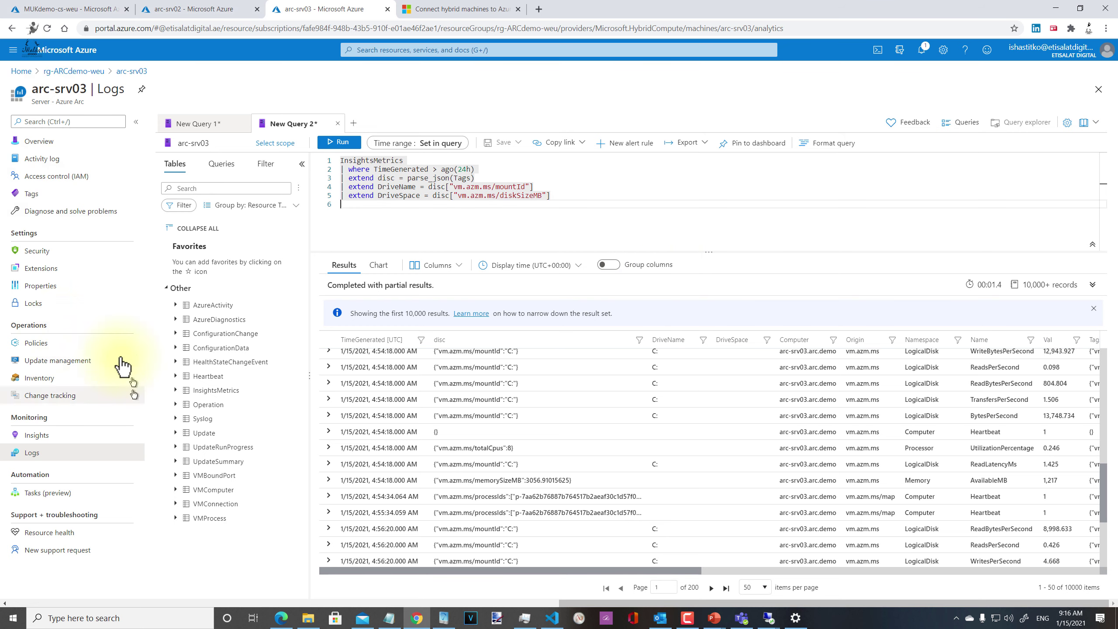
Step: Open New Query 3 and preview sample rows from the VMConnection table
{"action": "left_click", "coordinate": [356, 122]}
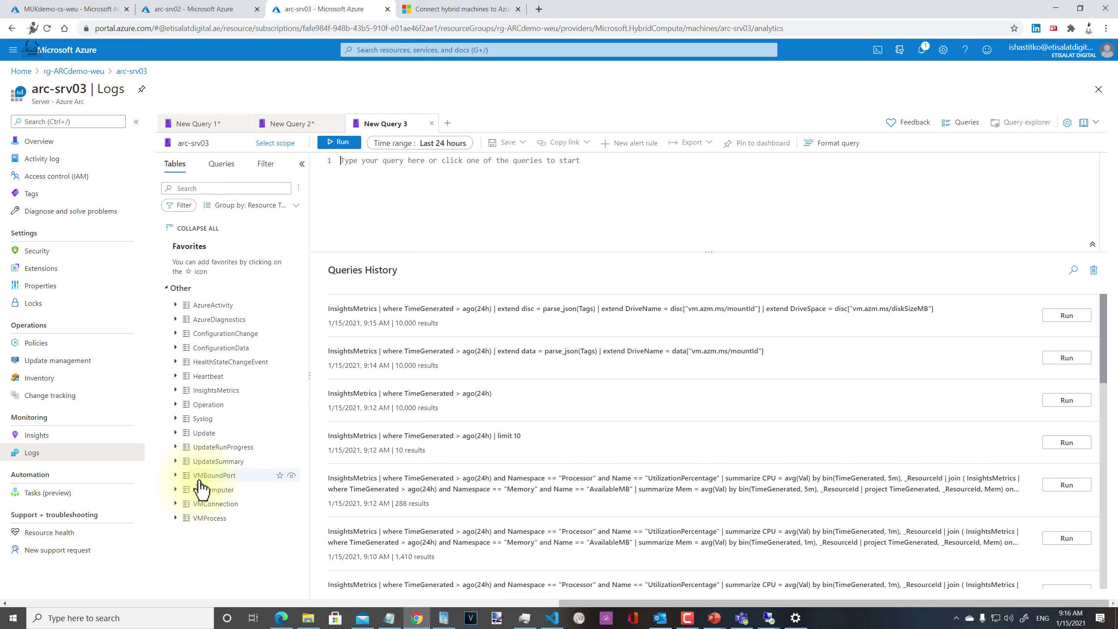
{"action": "mouse_move", "coordinate": [258, 522]}
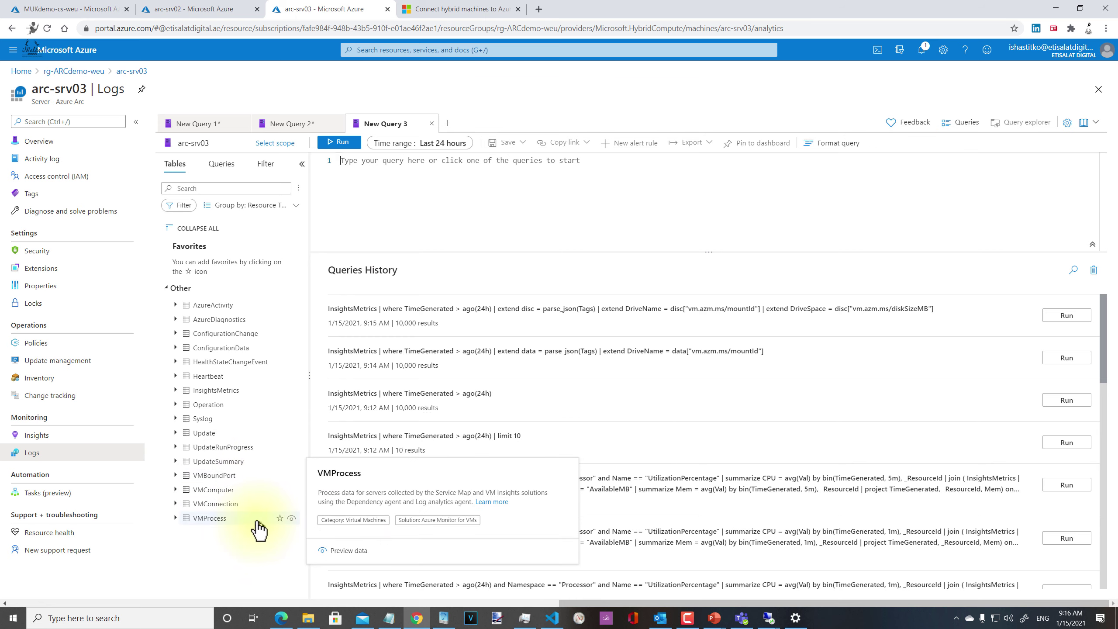
{"action": "mouse_move", "coordinate": [282, 492]}
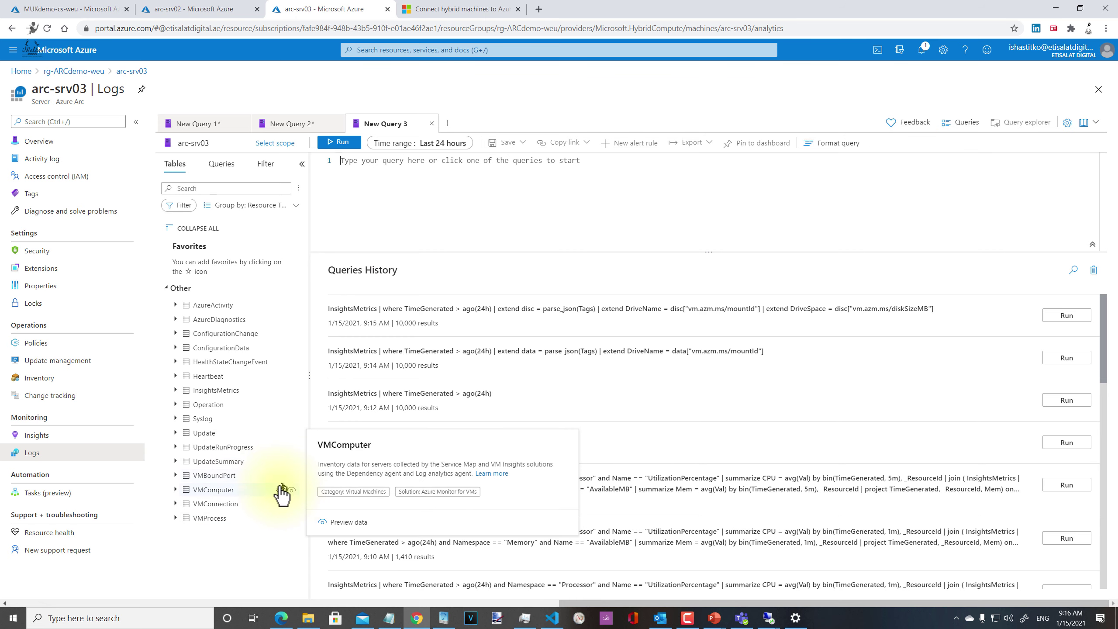
{"action": "left_click", "coordinate": [347, 536]}
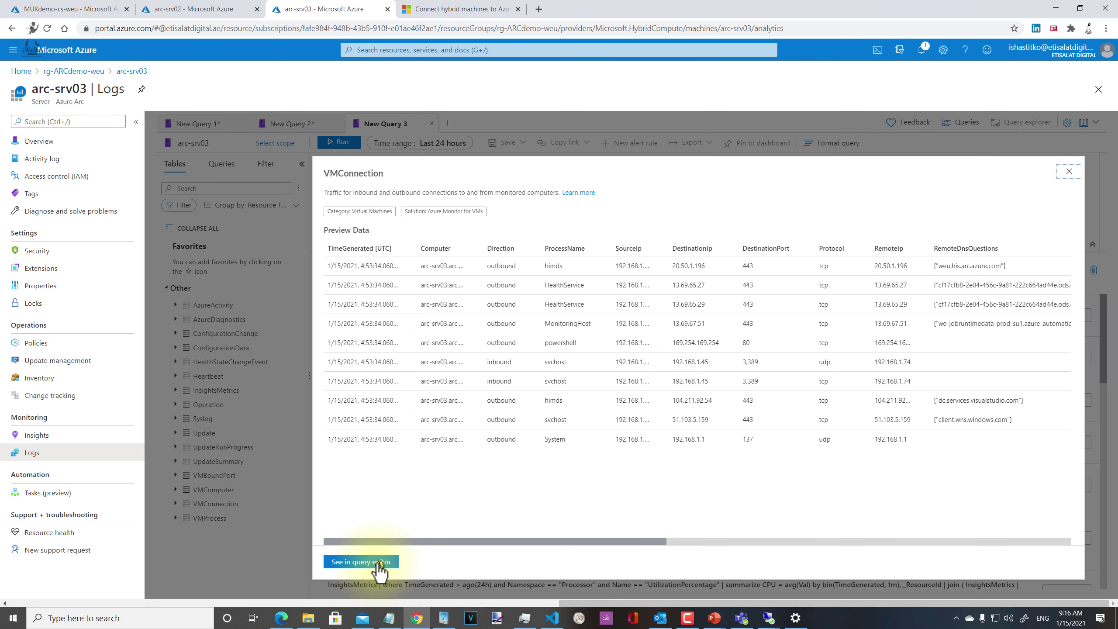
Step: Load the VMConnection query, remove its limit 10 line, and run it over the last 24 hours
{"action": "left_click", "coordinate": [365, 561]}
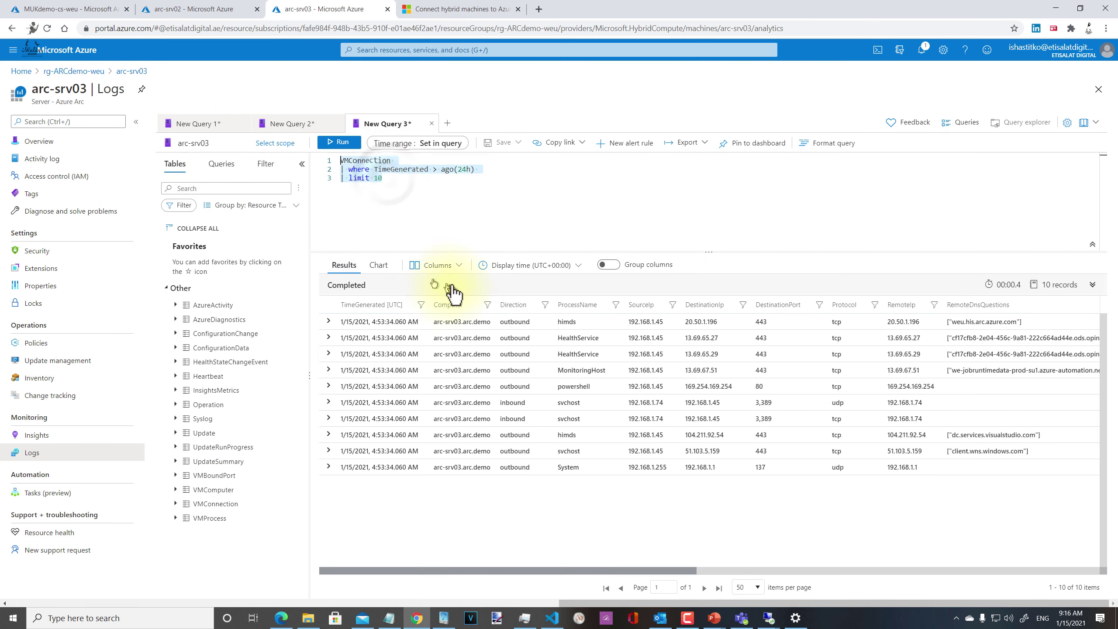
{"action": "left_click", "coordinate": [403, 178]}
{"action": "key", "text": "BackSpace"}
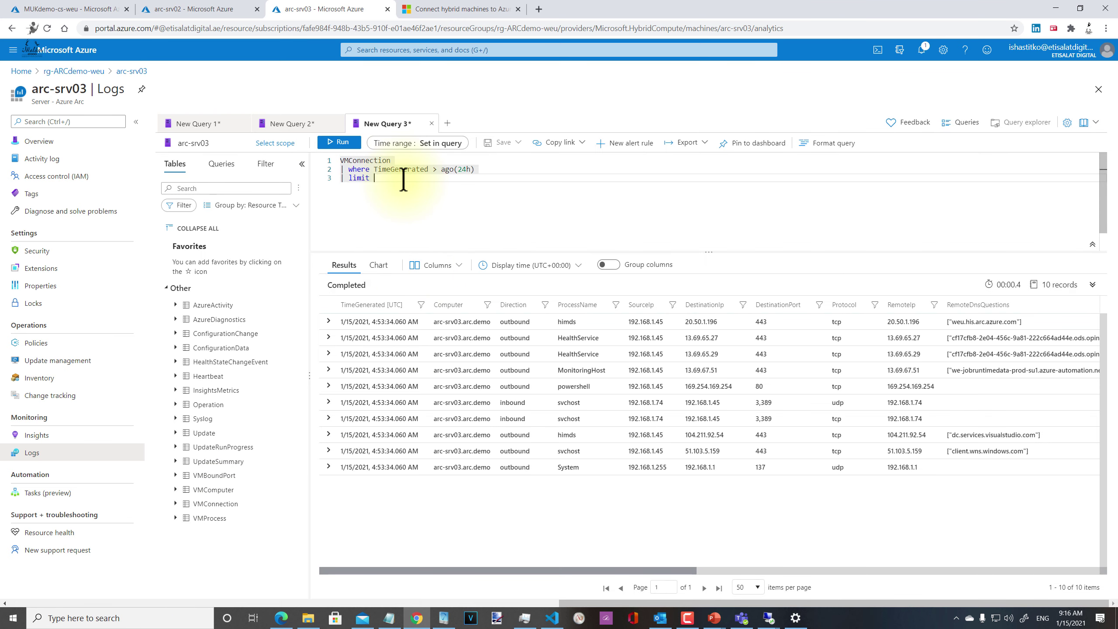
{"action": "key", "text": "BackSpace"}
{"action": "key", "text": "BackSpace"}
{"action": "key", "text": "BackSpace"}
{"action": "key", "text": "BackSpace"}
{"action": "key", "text": "BackSpace"}
{"action": "key", "text": "BackSpace"}
{"action": "key", "text": "BackSpace"}
{"action": "key", "text": "BackSpace"}
{"action": "key", "text": "BackSpace"}
{"action": "left_click", "coordinate": [337, 142]}
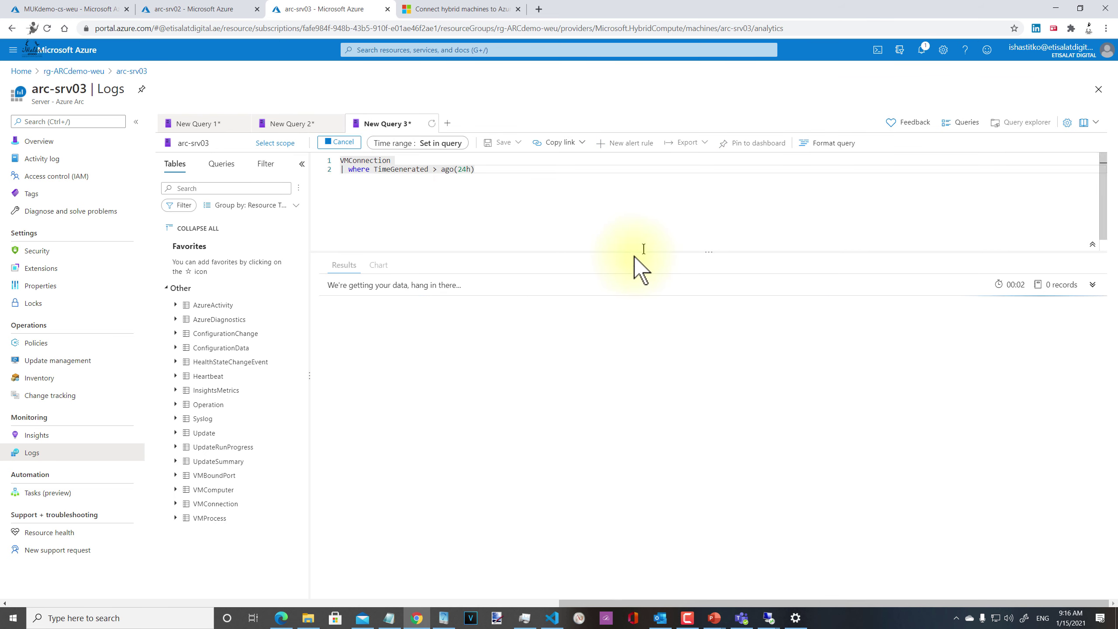
Step: Enlarge the results area and step through row 2's RemoteIp, RemoteCountry and byte-count columns
{"action": "left_click_drag", "start_coordinate": [634, 252], "coordinate": [636, 201]}
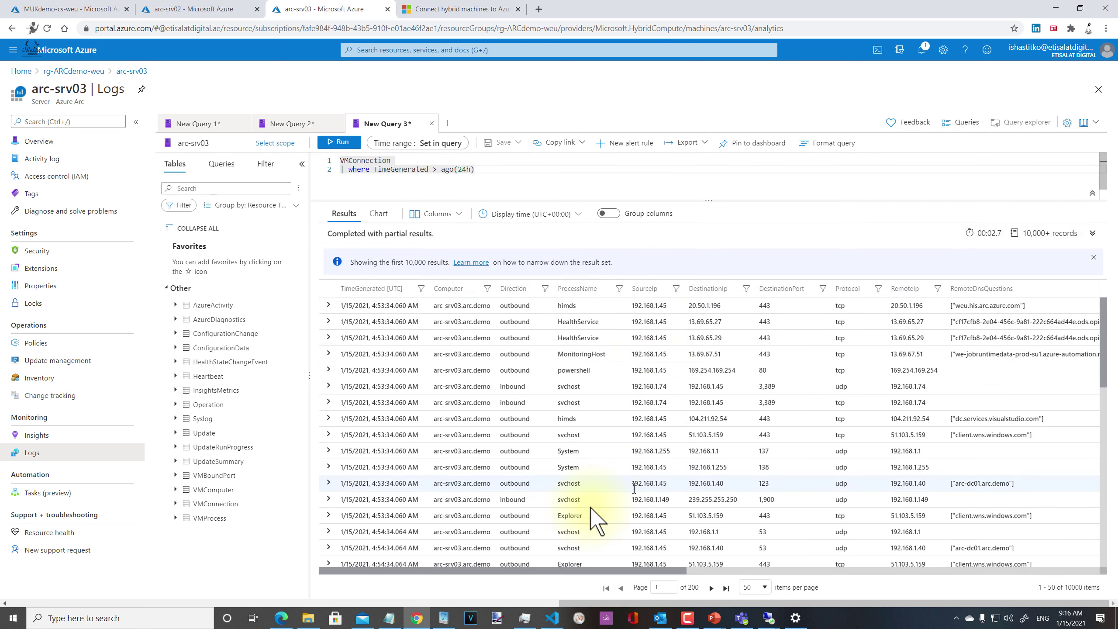
{"action": "left_click", "coordinate": [458, 321]}
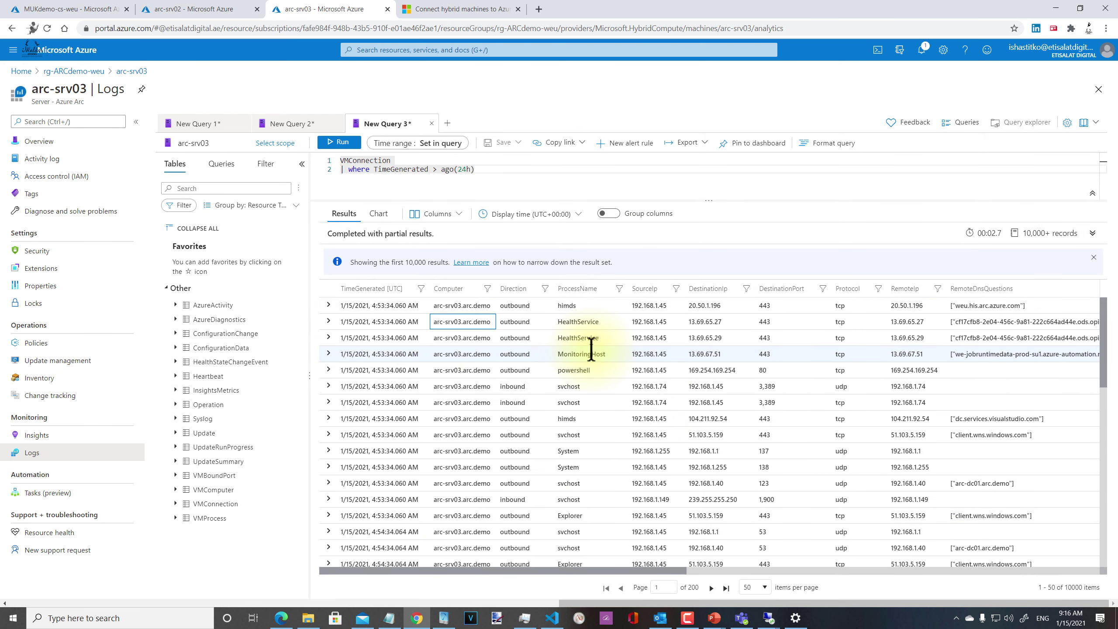
{"action": "key", "text": "Right"}
{"action": "key", "text": "Right"}
{"action": "key", "text": "Right"}
{"action": "key", "text": "Right"}
{"action": "key", "text": "Right"}
{"action": "key", "text": "Right"}
{"action": "key", "text": "Right"}
{"action": "key", "text": "Right"}
{"action": "key", "text": "Right"}
{"action": "key", "text": "Right"}
{"action": "key", "text": "Right"}
{"action": "key", "text": "Right"}
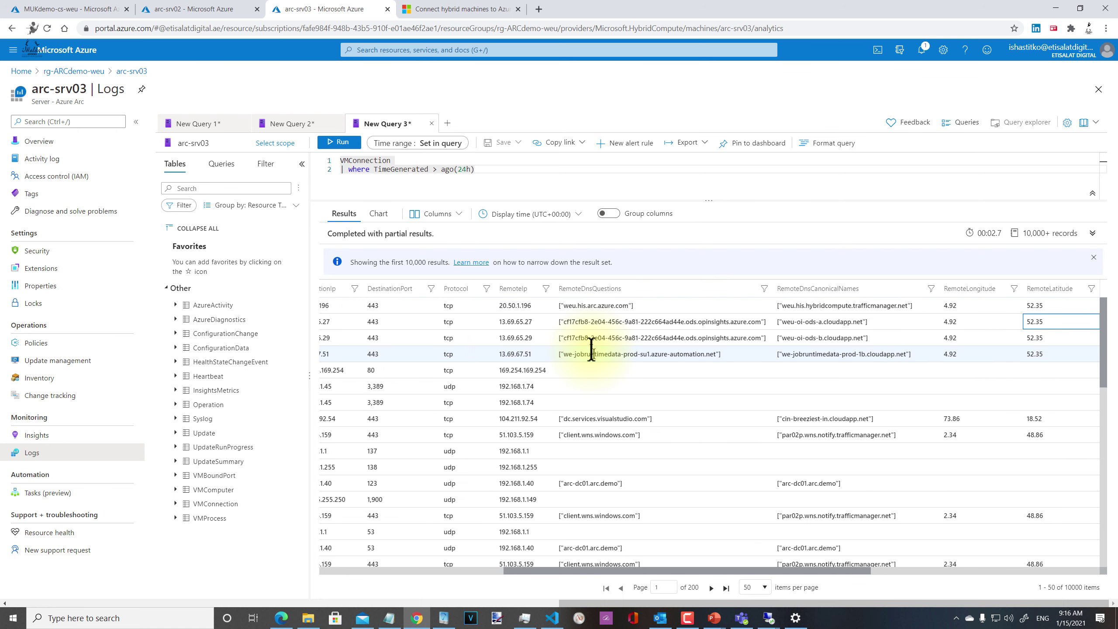
{"action": "key", "text": "Right"}
{"action": "key", "text": "Right"}
{"action": "key", "text": "Right"}
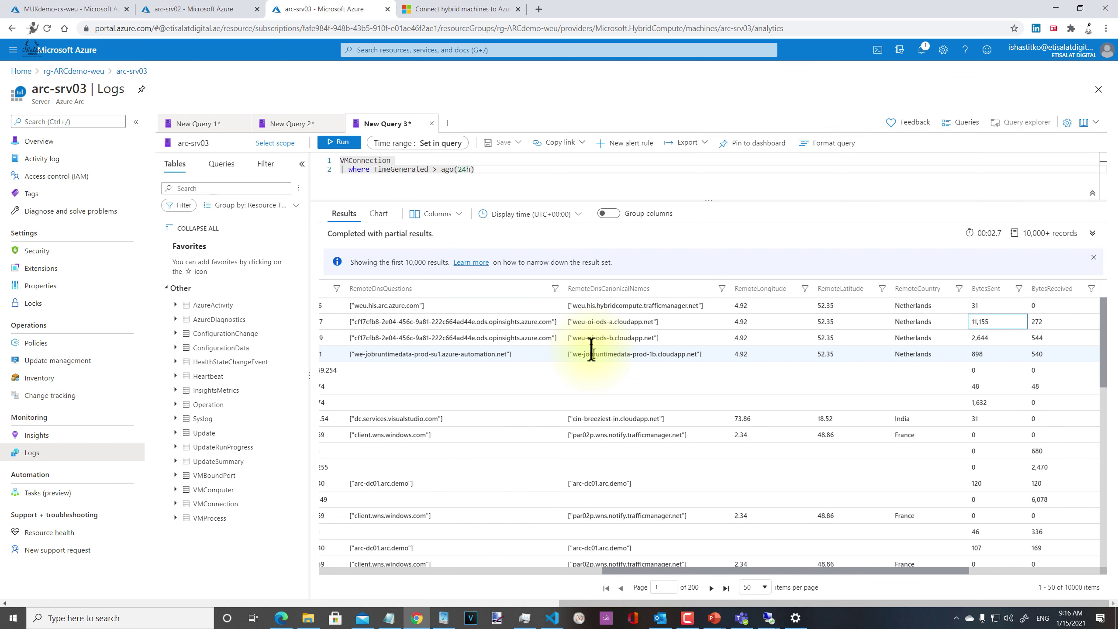
{"action": "key", "text": "Right"}
{"action": "key", "text": "Right"}
{"action": "key", "text": "Right"}
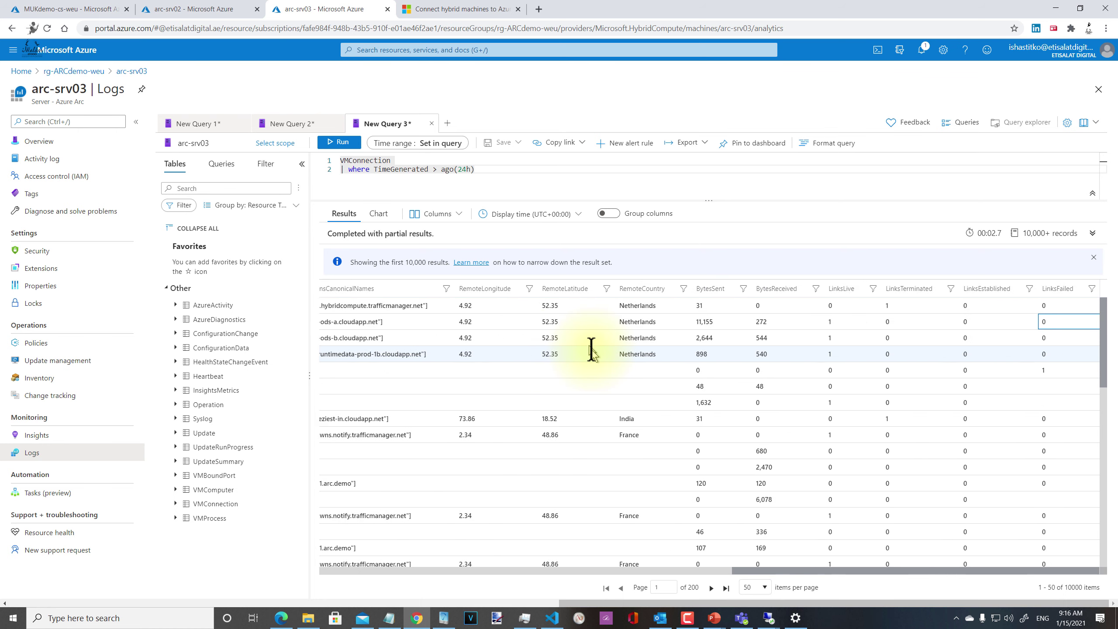
{"action": "key", "text": "Left"}
{"action": "key", "text": "Left"}
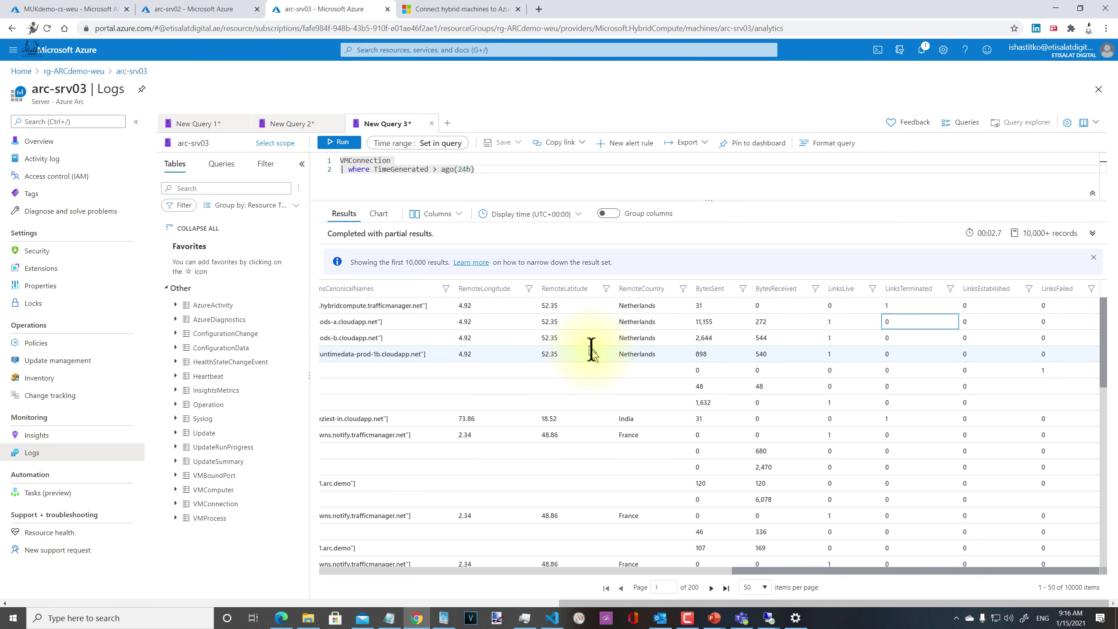
{"action": "key", "text": "Home"}
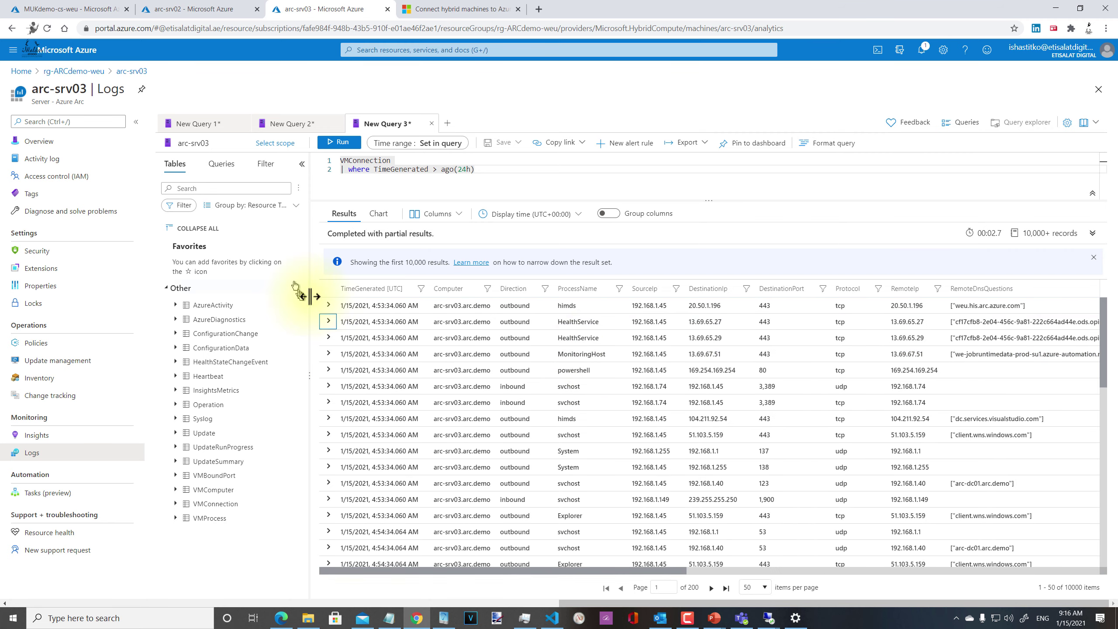
Step: Expand the HealthService connection record in row 2 and scroll down through its fields
{"action": "left_click", "coordinate": [329, 322]}
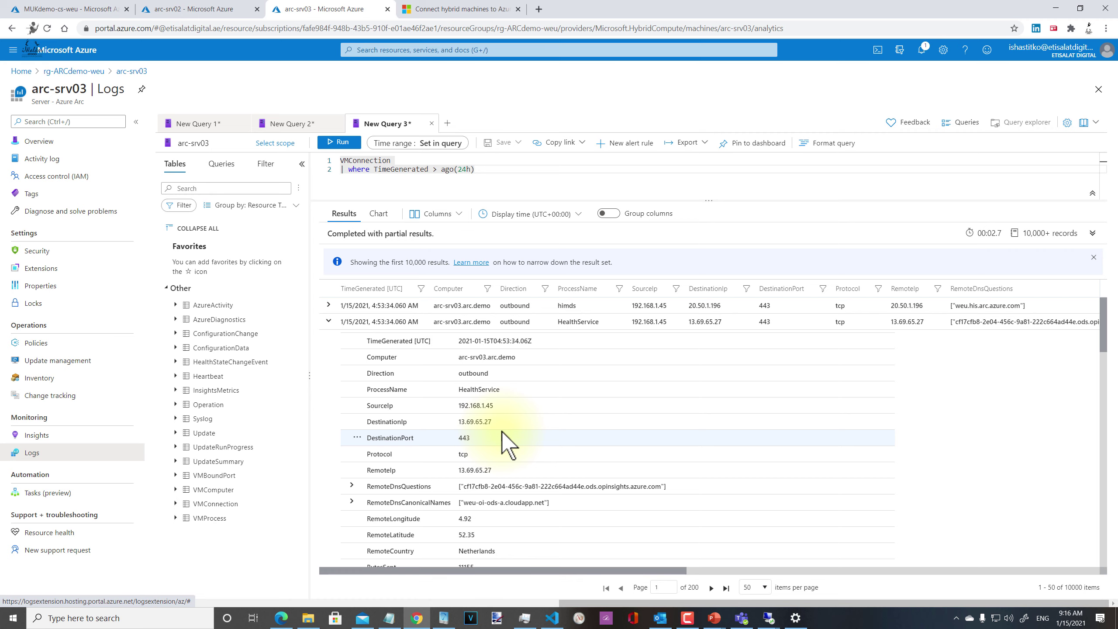
{"action": "scroll", "coordinate": [618, 426], "scroll_direction": "down", "scroll_amount": 1}
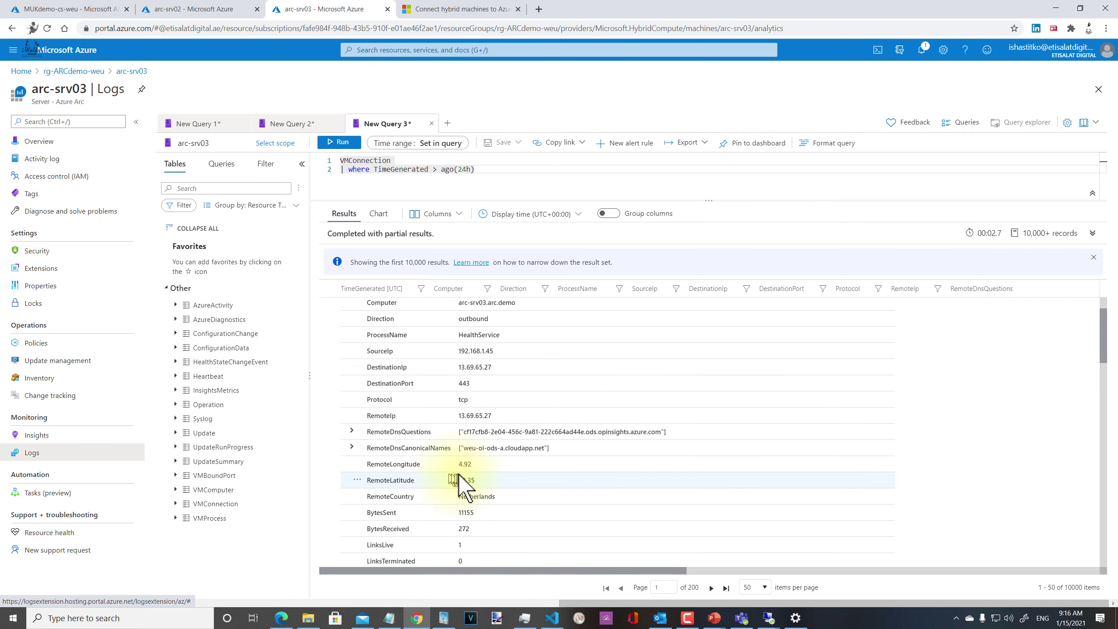
{"action": "scroll", "coordinate": [457, 474], "scroll_direction": "down", "scroll_amount": 2}
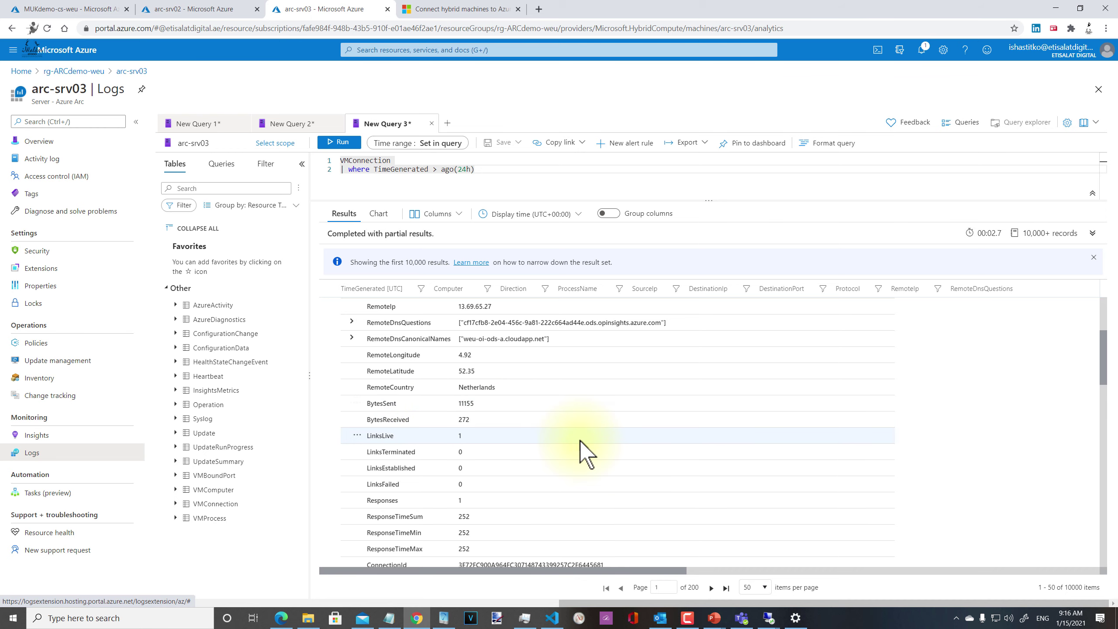
{"action": "scroll", "coordinate": [580, 440], "scroll_direction": "down", "scroll_amount": 1}
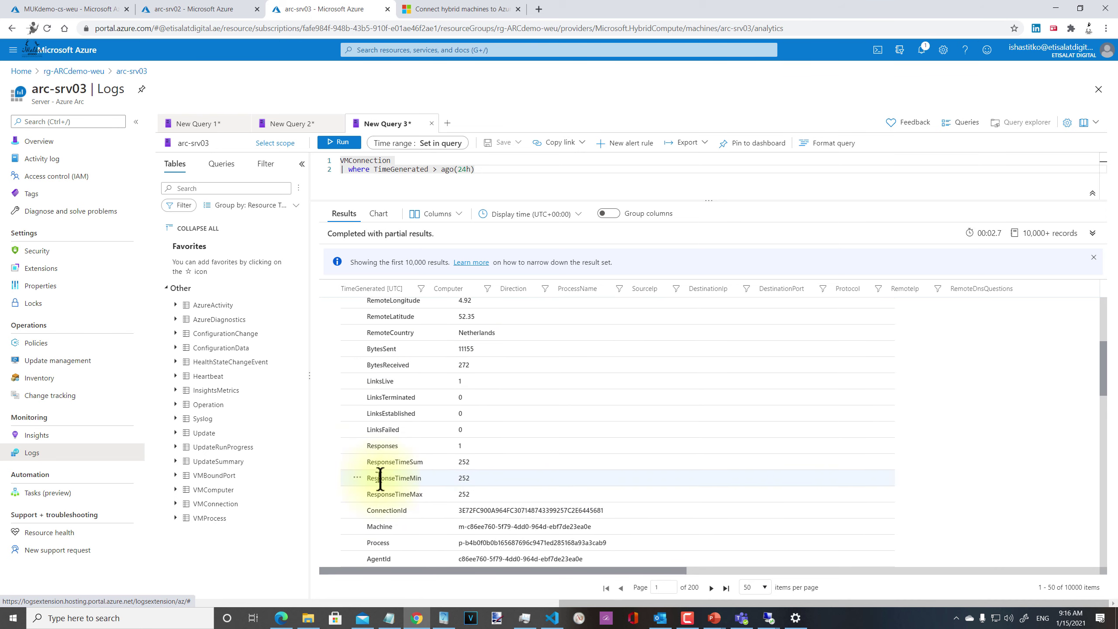
Step: Inspect the ResponseTimeMax, ConnectionId, Responses and ResponseTimeMin values, confirming response times of 252
{"action": "double_click", "coordinate": [465, 495]}
{"action": "left_click", "coordinate": [458, 508]}
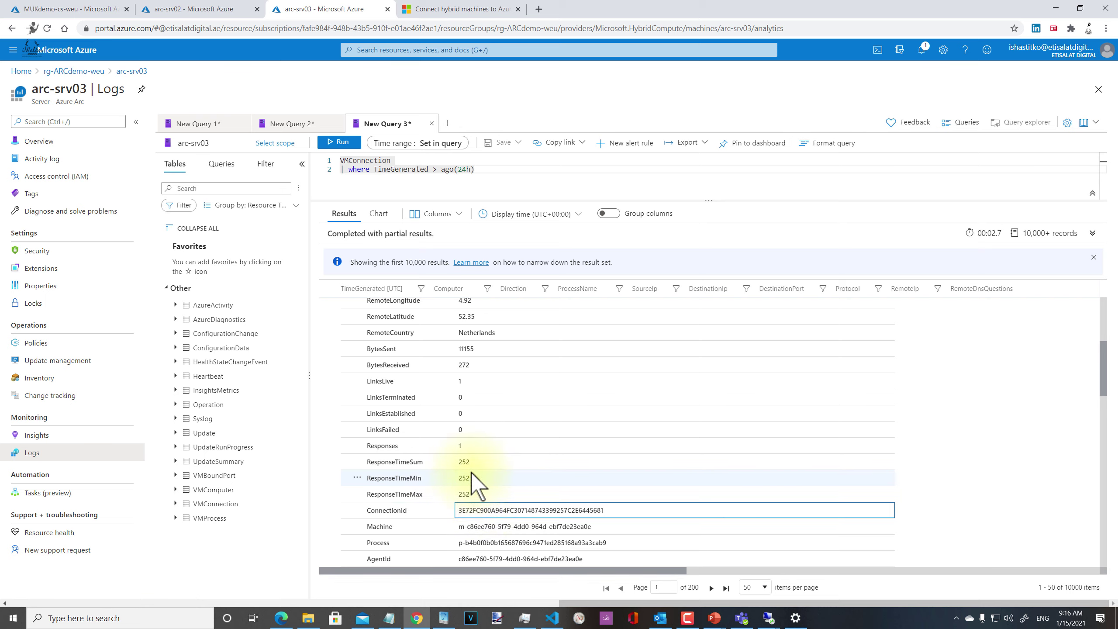
{"action": "left_click", "coordinate": [458, 446]}
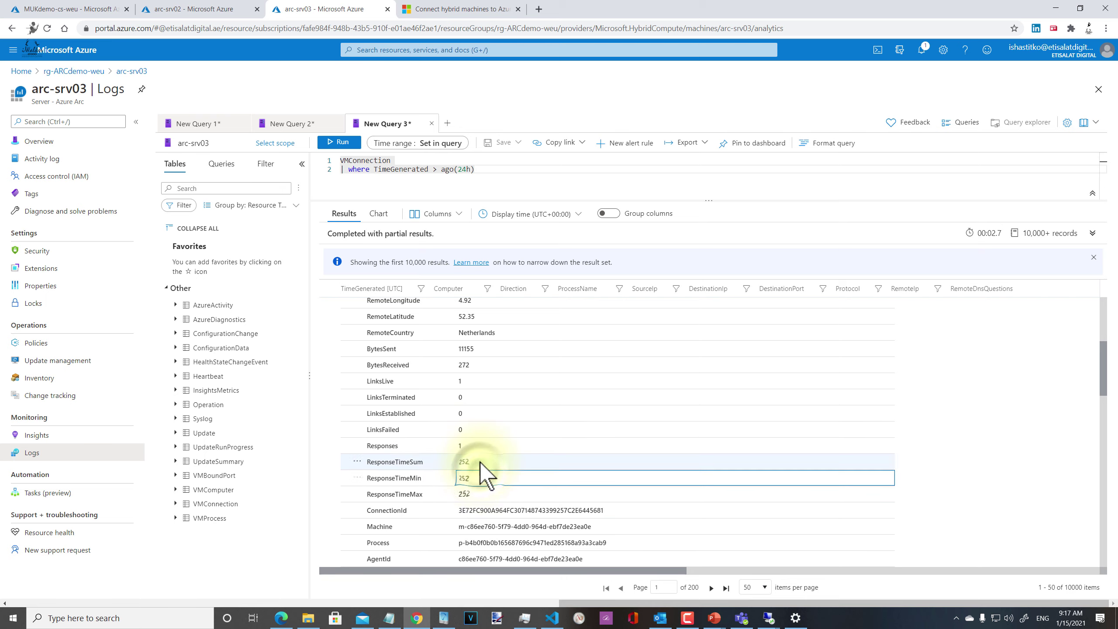
{"action": "left_click", "coordinate": [474, 476]}
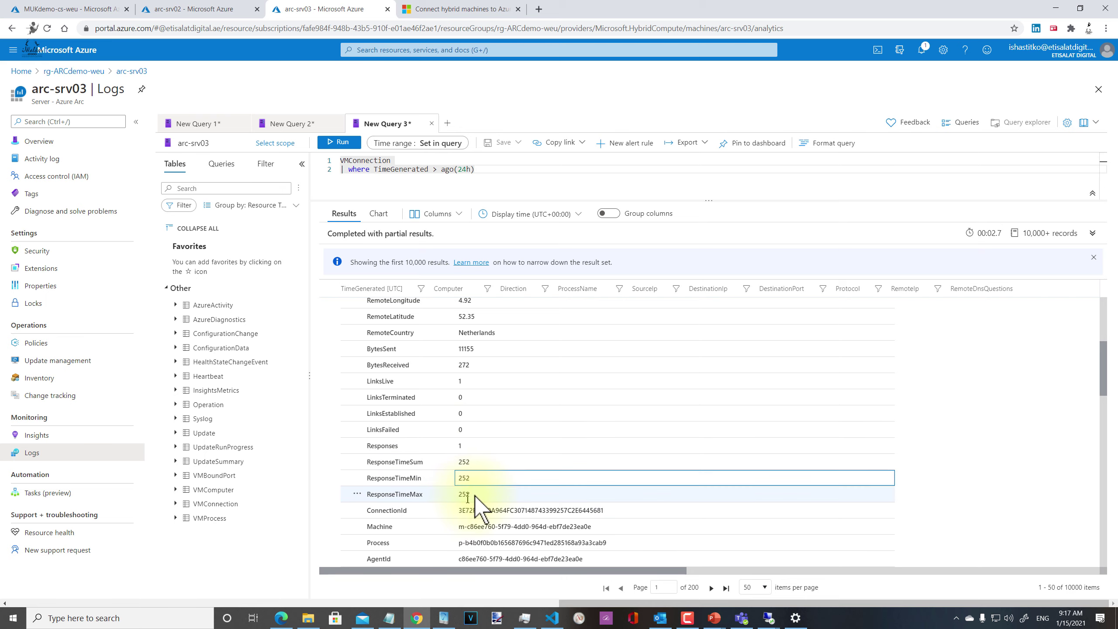
{"action": "double_click", "coordinate": [474, 494]}
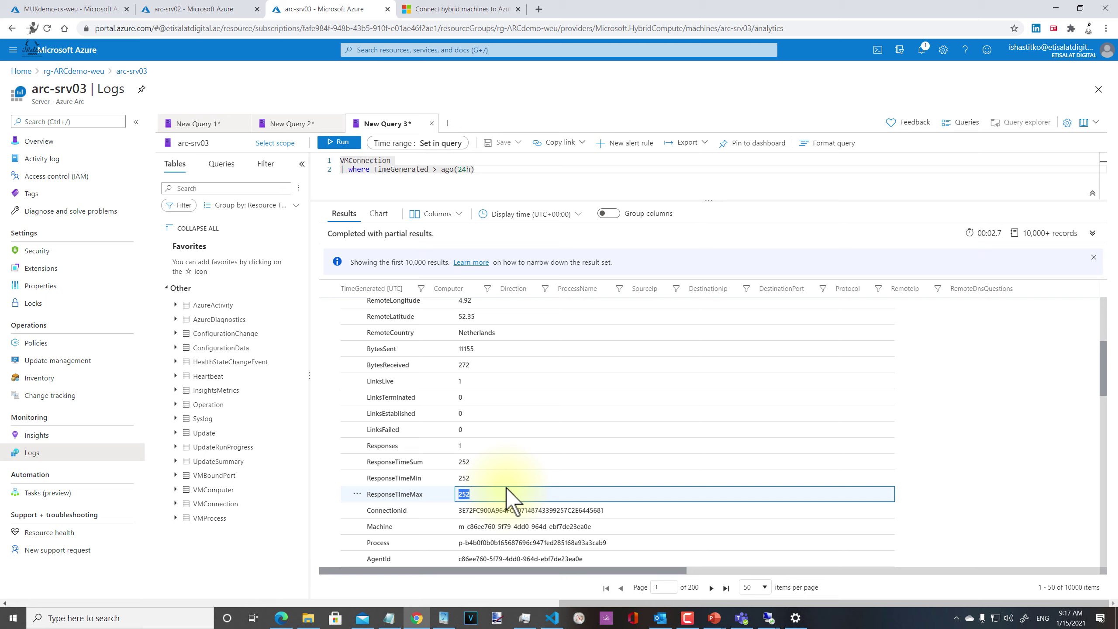
Step: Add a '| summarize' line after the 24-hour filter in the VMConnection query
{"action": "scroll", "coordinate": [660, 460], "scroll_direction": "down", "scroll_amount": 3}
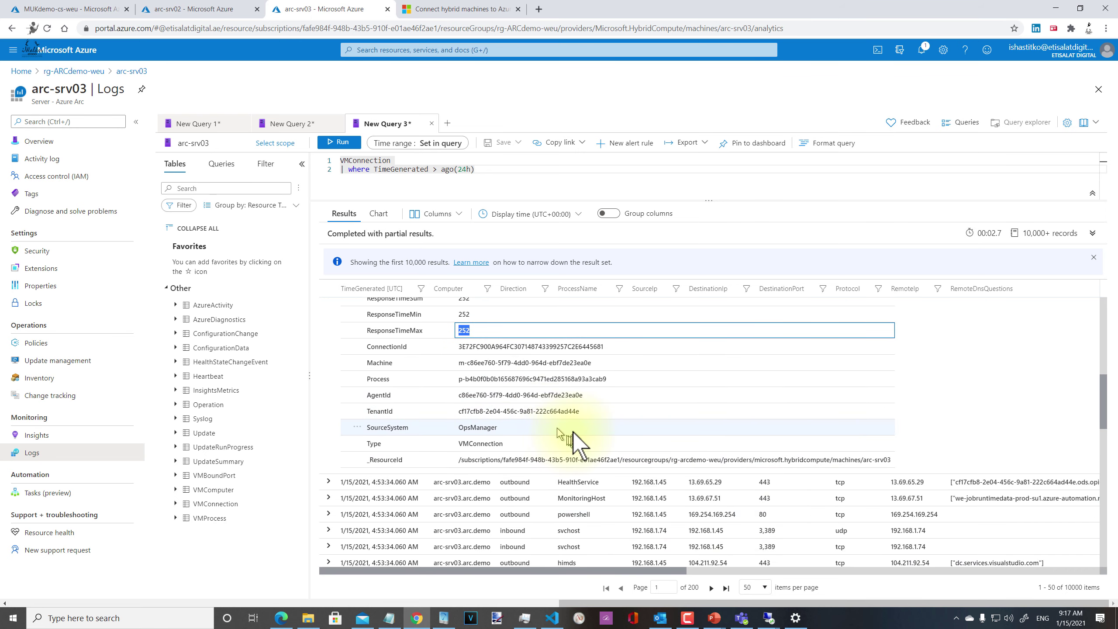
{"action": "scroll", "coordinate": [573, 432], "scroll_direction": "up", "scroll_amount": 10}
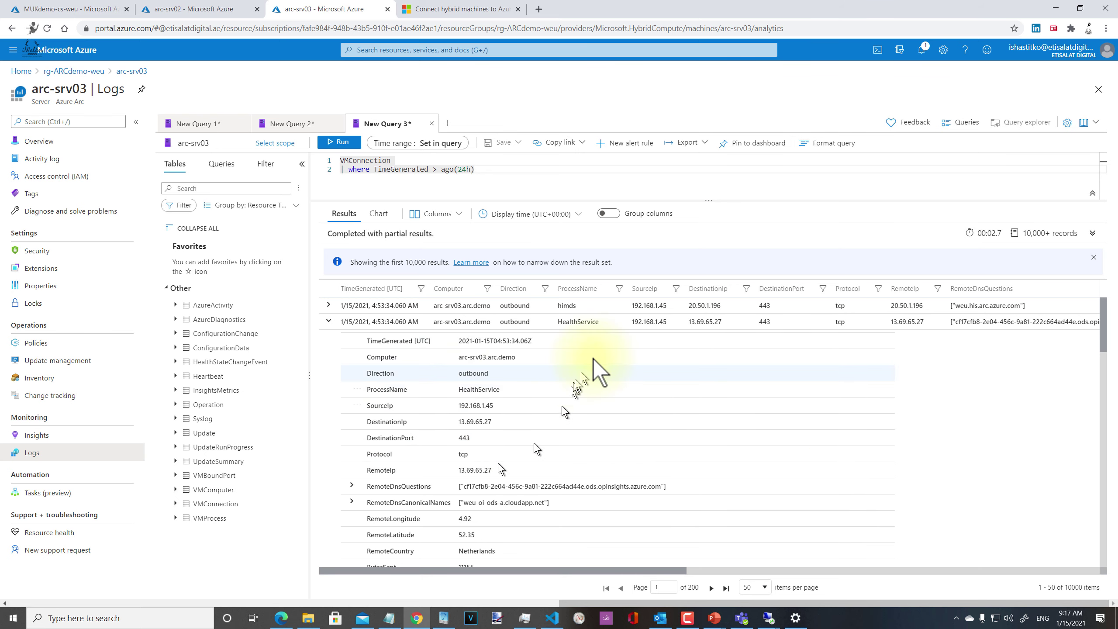
{"action": "left_click_drag", "start_coordinate": [586, 200], "coordinate": [581, 235]}
{"action": "left_click", "coordinate": [530, 178]}
{"action": "key", "text": "Return"}
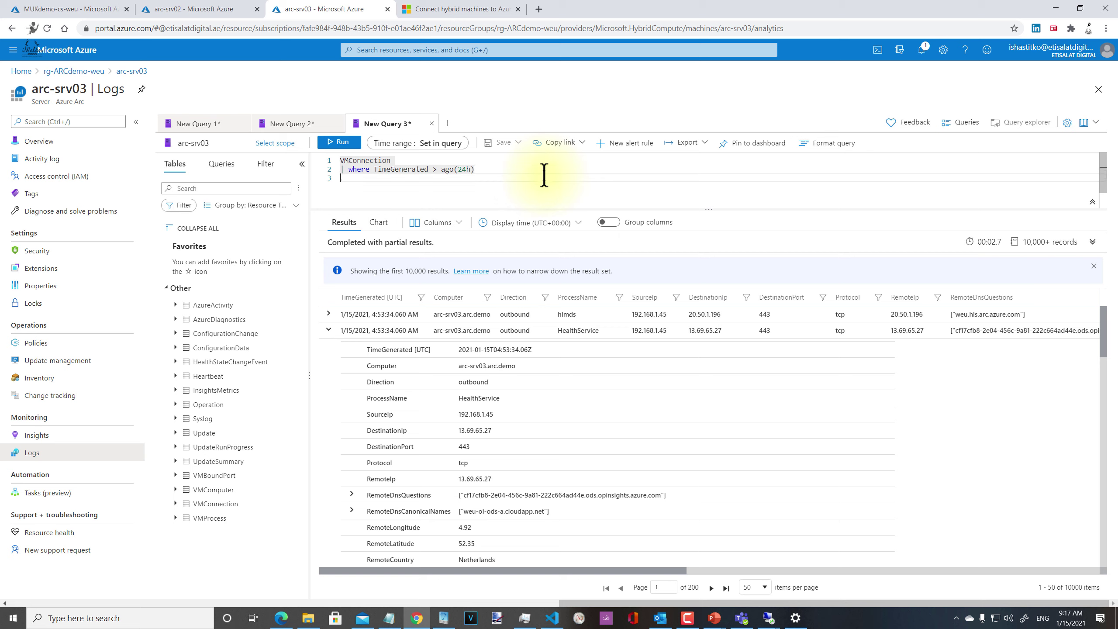
{"action": "type", "text": "| summarize"}
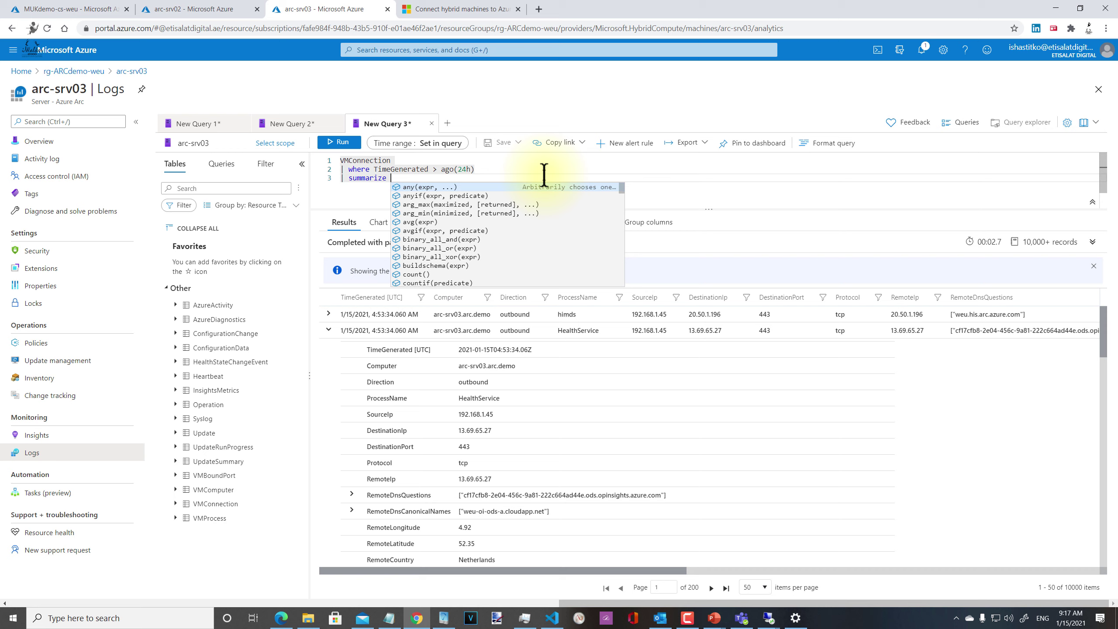
{"action": "key", "text": "Escape"}
Step: Insert a trial '| extend QUT = case(Direction == "outbound"' line above summarize
{"action": "left_click", "coordinate": [532, 167]}
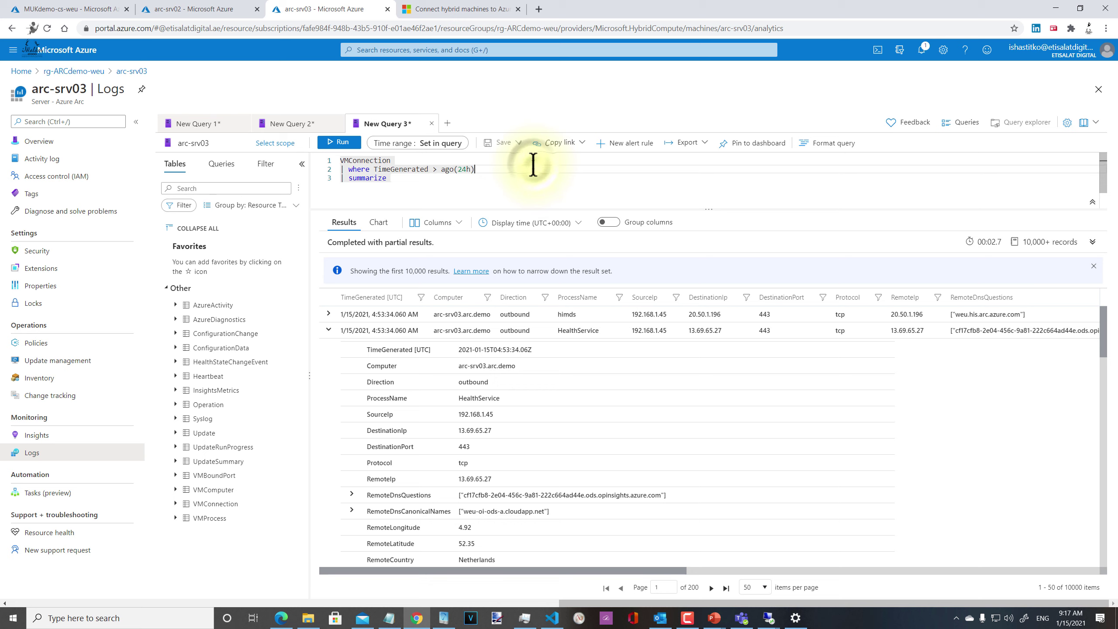
{"action": "key", "text": "Return"}
{"action": "type", "text": "| "}
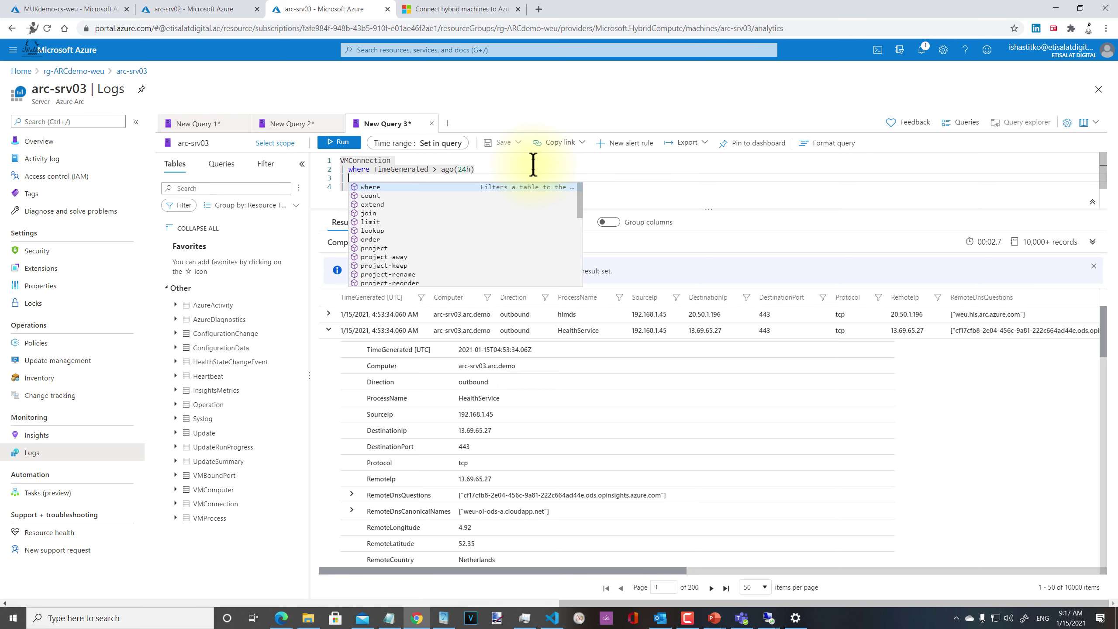
{"action": "type", "text": "extend "}
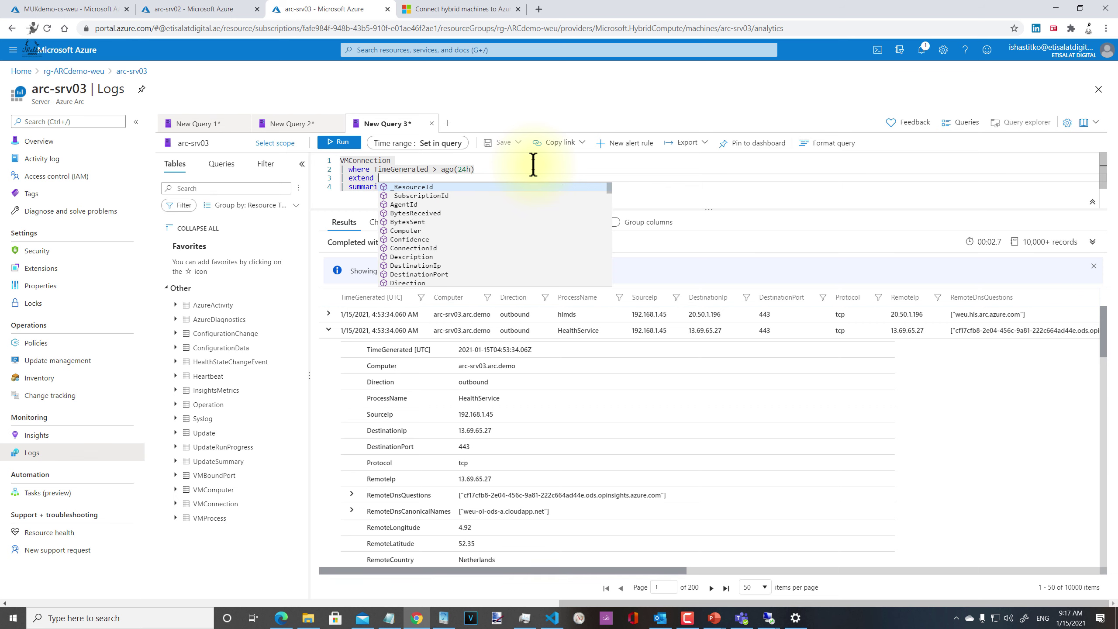
{"action": "type", "text": "QU"}
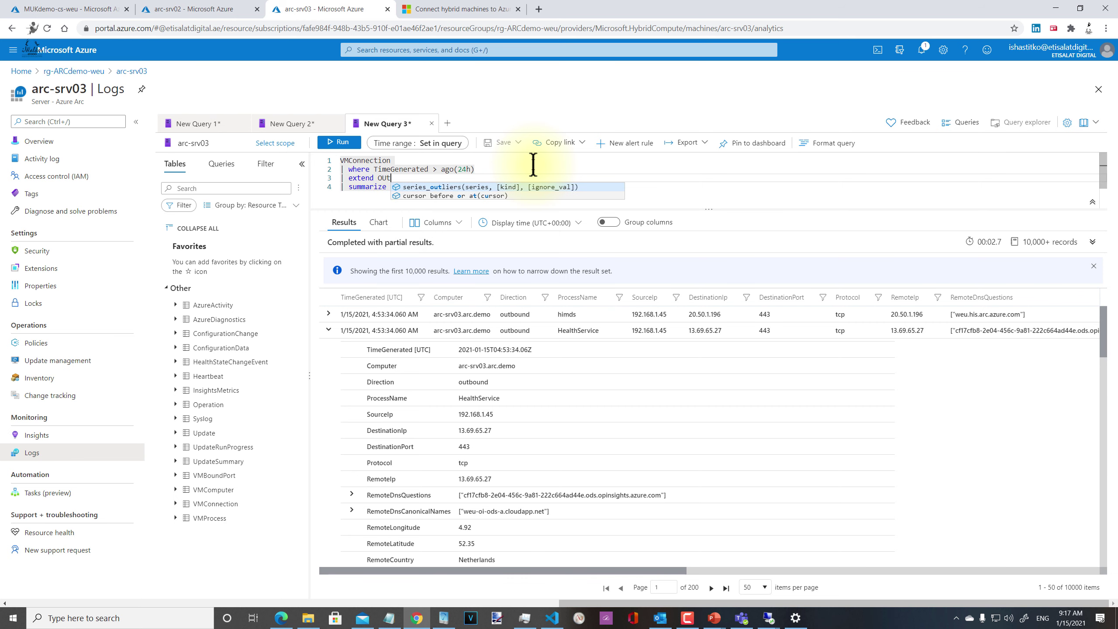
{"action": "type", "text": "T = "}
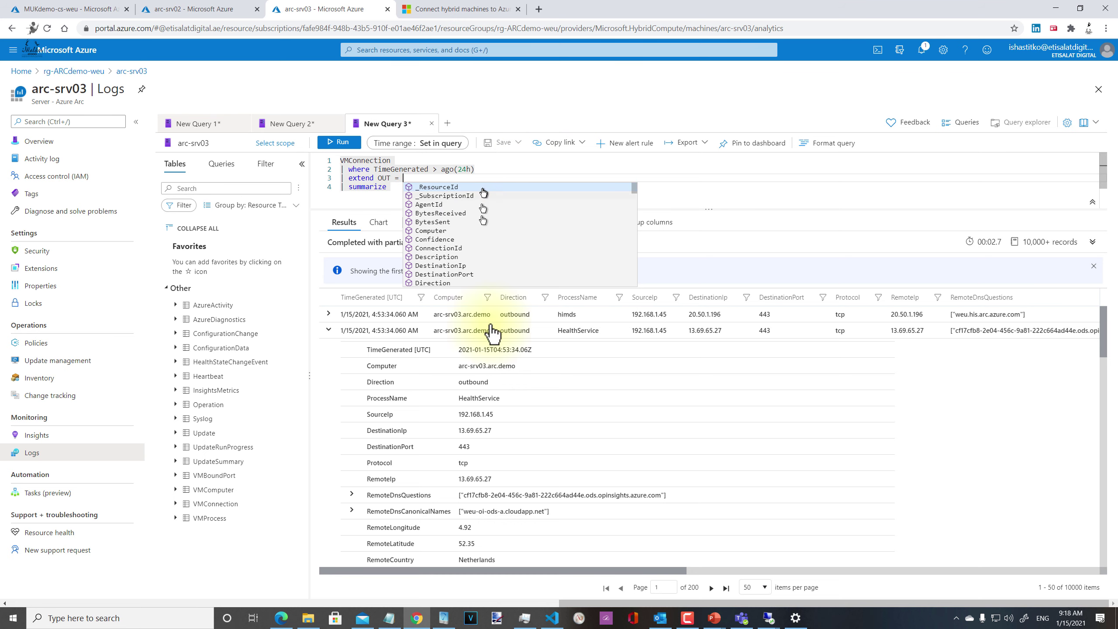
{"action": "type", "text": "case"}
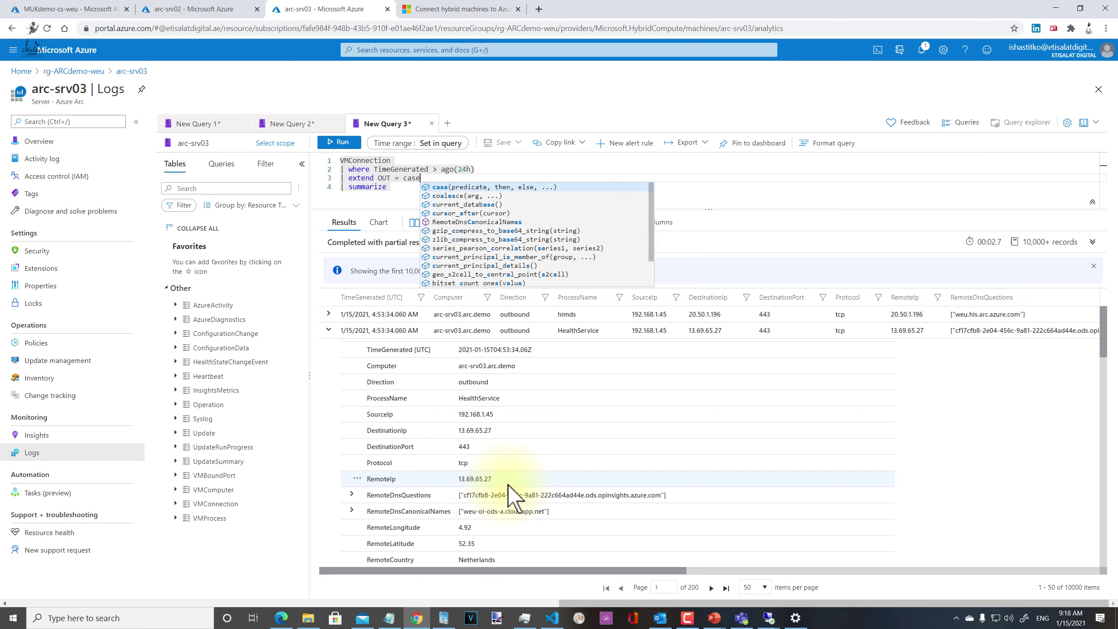
{"action": "type", "text": "("}
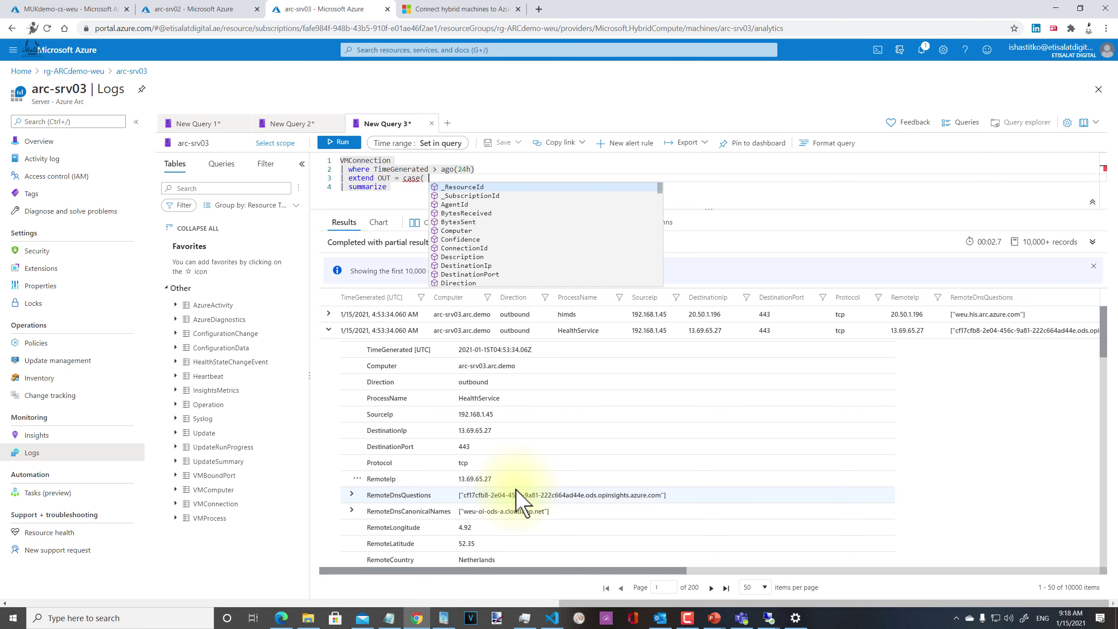
{"action": "scroll", "coordinate": [549, 520], "scroll_direction": "down", "scroll_amount": 3}
{"action": "scroll", "coordinate": [549, 520], "scroll_direction": "down", "scroll_amount": 1}
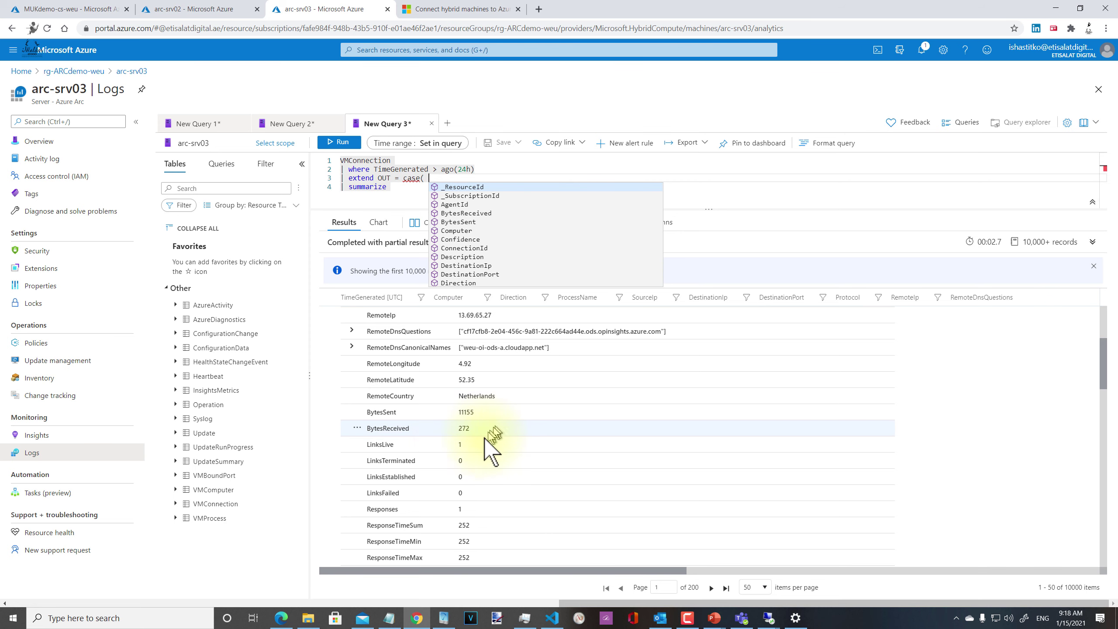
{"action": "scroll", "coordinate": [502, 447], "scroll_direction": "up", "scroll_amount": 5}
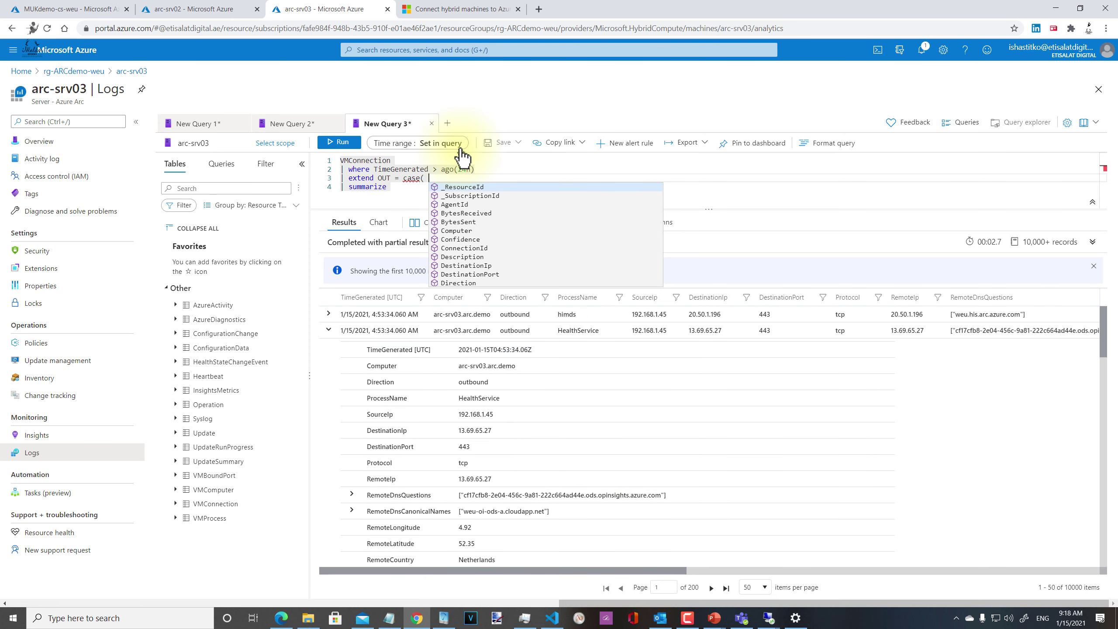
{"action": "type", "text": "Direction "}
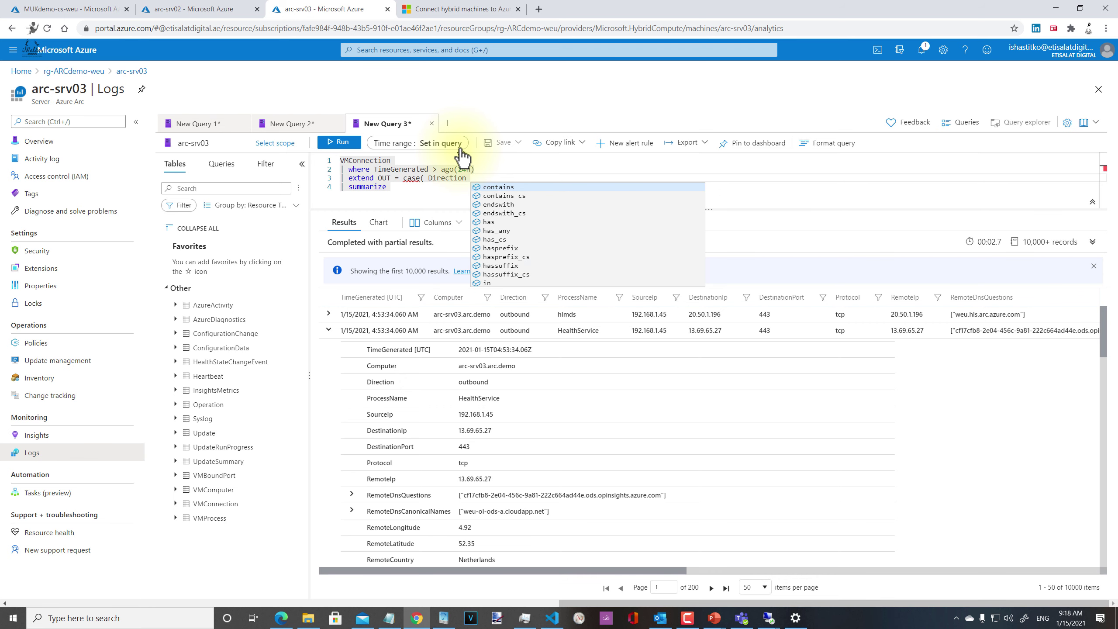
{"action": "type", "text": "== \"\""}
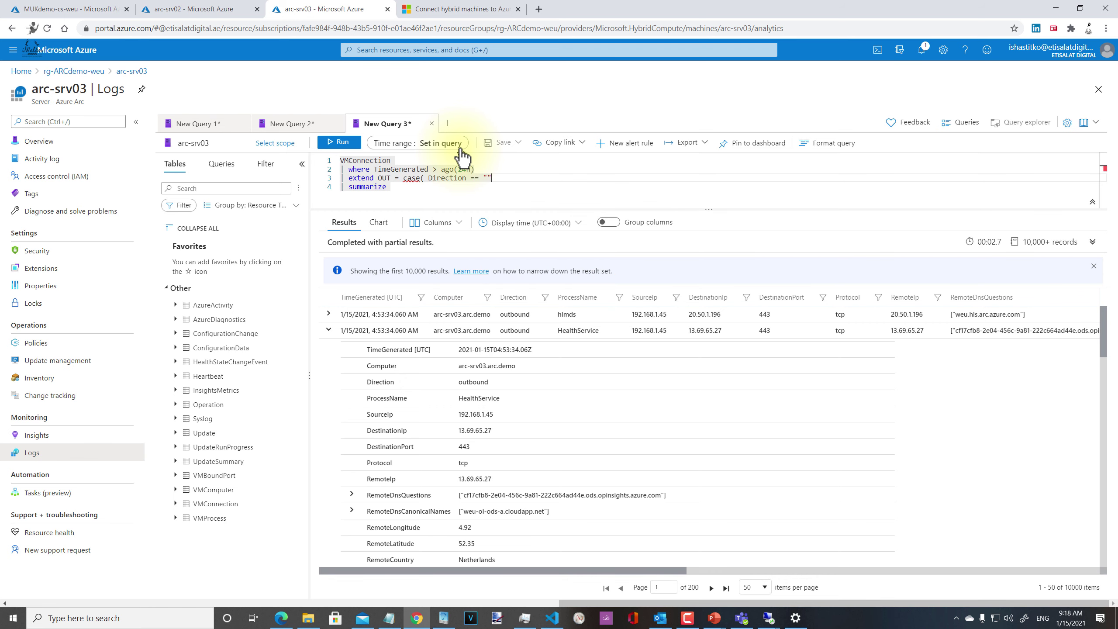
{"action": "type", "text": "outbound,"}
Step: Complete the case expression with BytesSent and a 0.0 default, then add a pipe line
{"action": "key", "text": "BackSpace"}
{"action": "key", "text": "Right"}
{"action": "type", "text": ","}
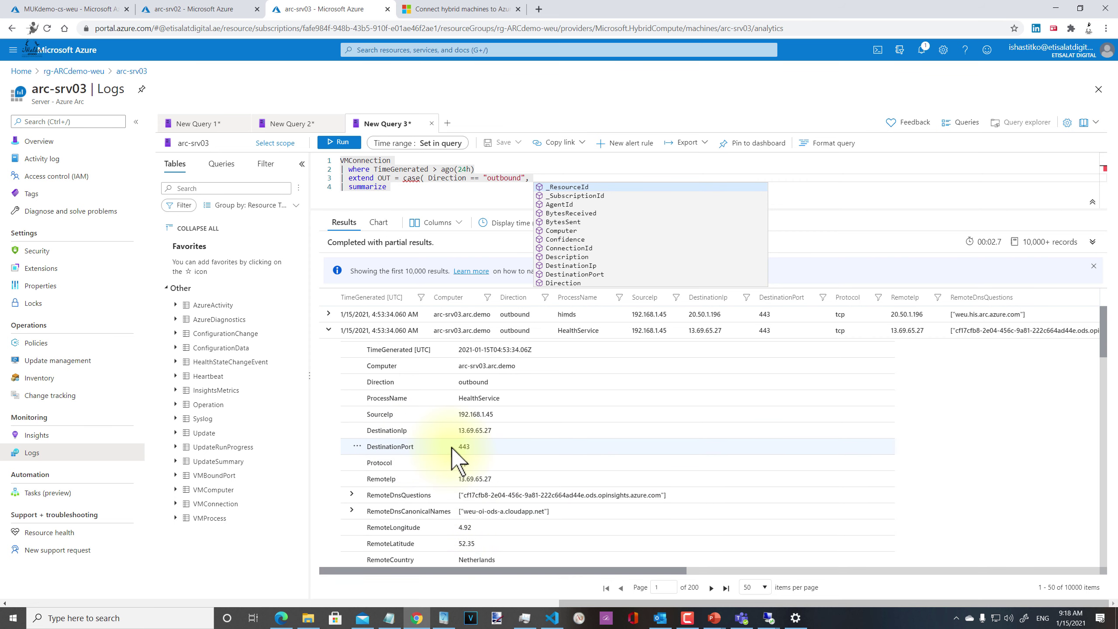
{"action": "type", "text": "BytesSent"}
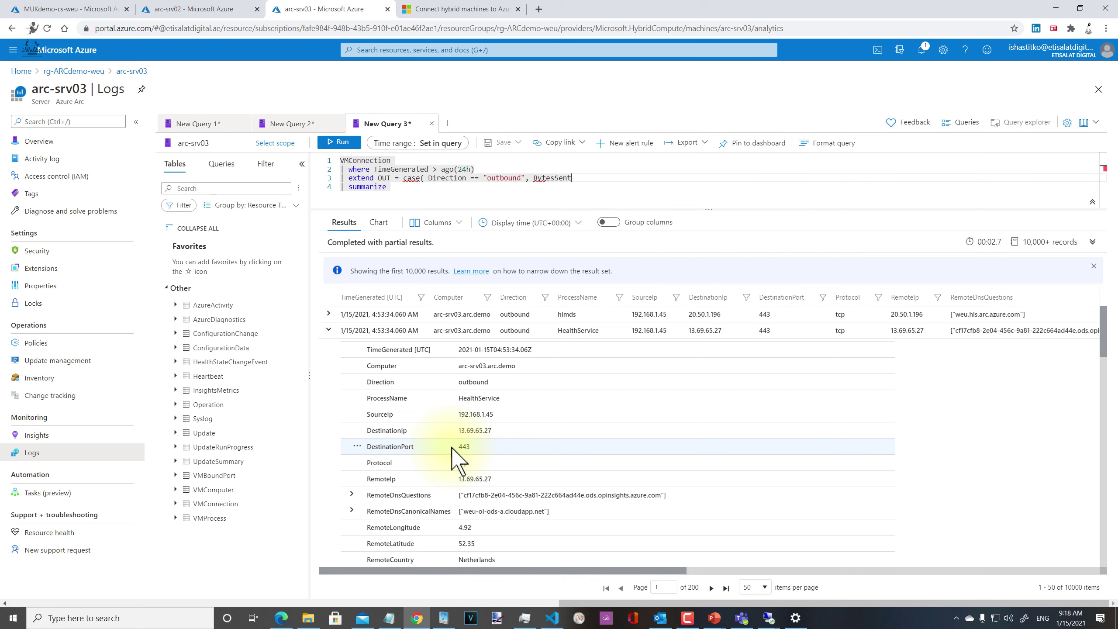
{"action": "scroll", "coordinate": [599, 409], "scroll_direction": "down", "scroll_amount": 3}
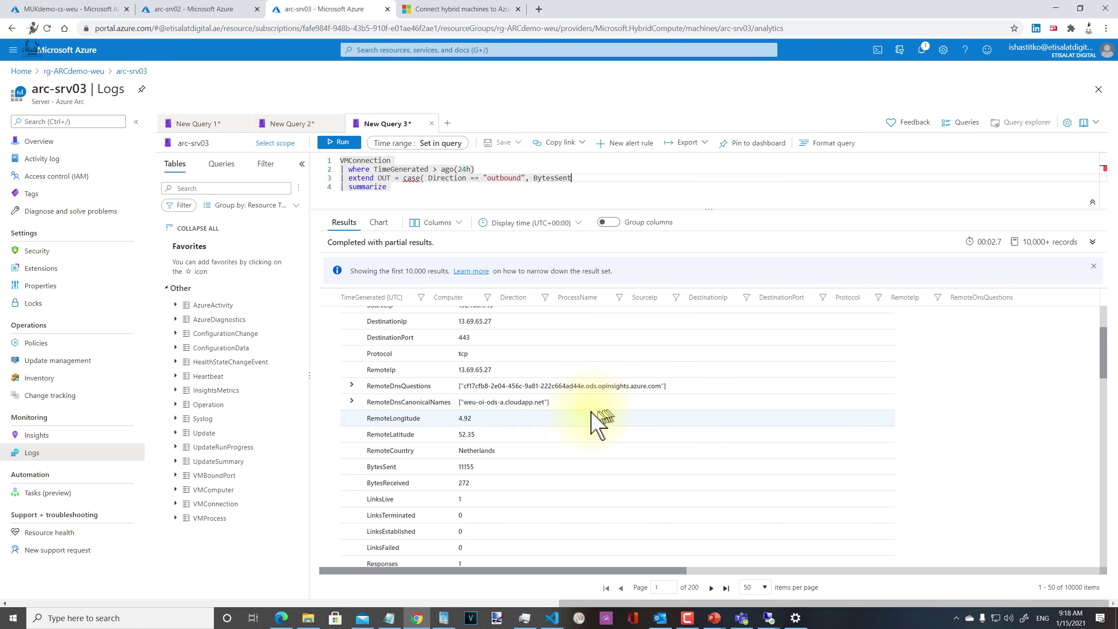
{"action": "scroll", "coordinate": [572, 410], "scroll_direction": "up", "scroll_amount": 2}
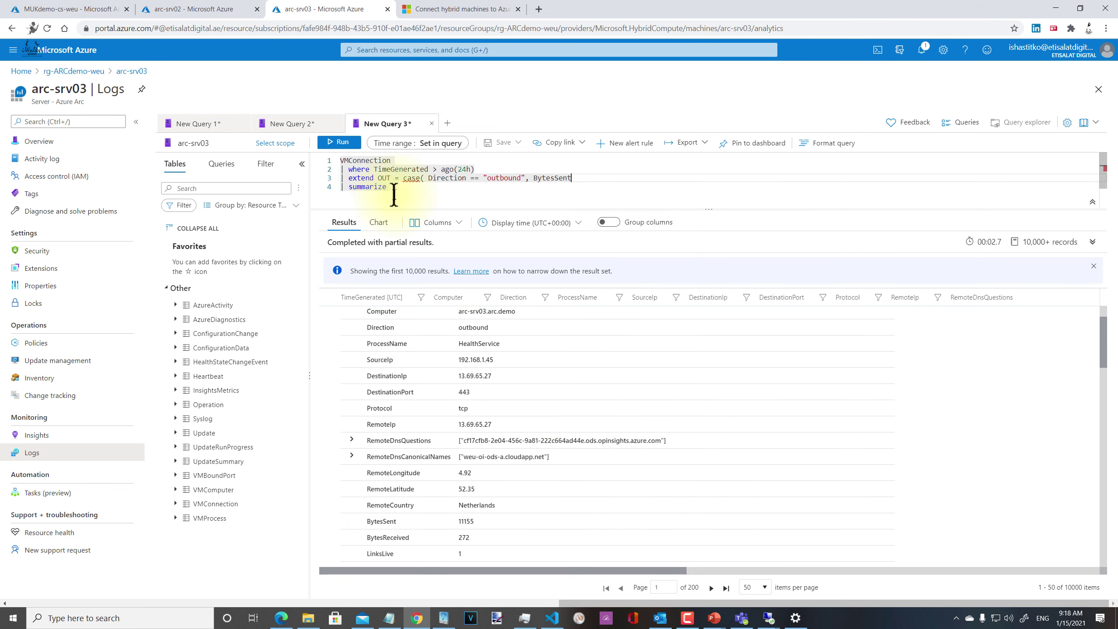
{"action": "key", "text": "BackSpace"}
{"action": "type", "text": ", 0.0)"}
{"action": "key", "text": "Return"}
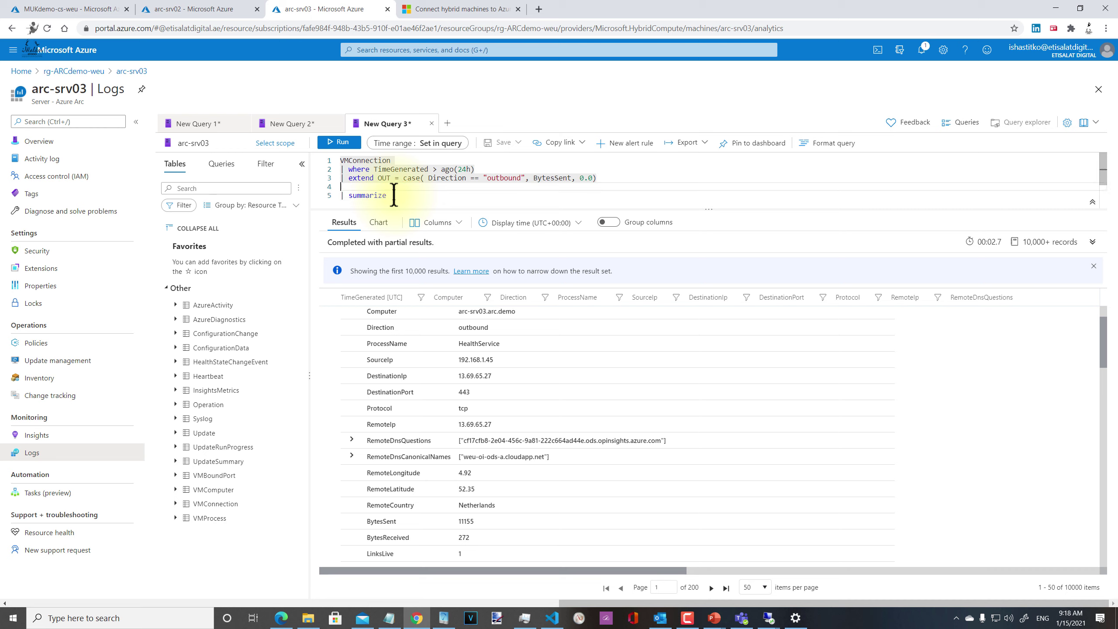
{"action": "type", "text": "|"}
{"action": "key", "text": "Escape"}
Step: Delete the trial extend line and the blank pipe line
{"action": "key", "text": "Up"}
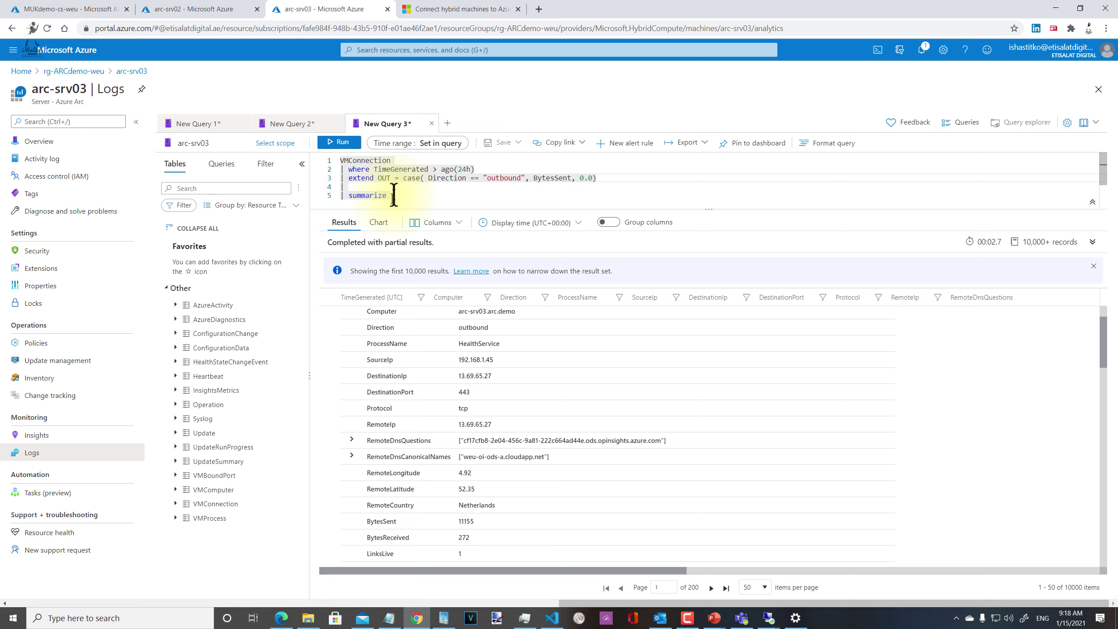
{"action": "key", "text": "shift+Right"}
{"action": "key", "text": "shift+Right"}
{"action": "key", "text": "shift+Right"}
{"action": "key", "text": "shift+Right"}
{"action": "key", "text": "shift+Right"}
{"action": "key", "text": "shift+Right"}
{"action": "key", "text": "shift+Right"}
{"action": "key", "text": "shift+Right"}
{"action": "key", "text": "shift+Right"}
{"action": "key", "text": "shift+Right"}
{"action": "key", "text": "shift+Right"}
{"action": "key", "text": "shift+Right"}
{"action": "key", "text": "shift+Right"}
{"action": "key", "text": "shift+Right"}
{"action": "key", "text": "shift+Right"}
{"action": "key", "text": "shift+Right"}
{"action": "key", "text": "shift+Right"}
{"action": "key", "text": "shift+Right"}
{"action": "key", "text": "shift+Right"}
{"action": "key", "text": "shift+Right"}
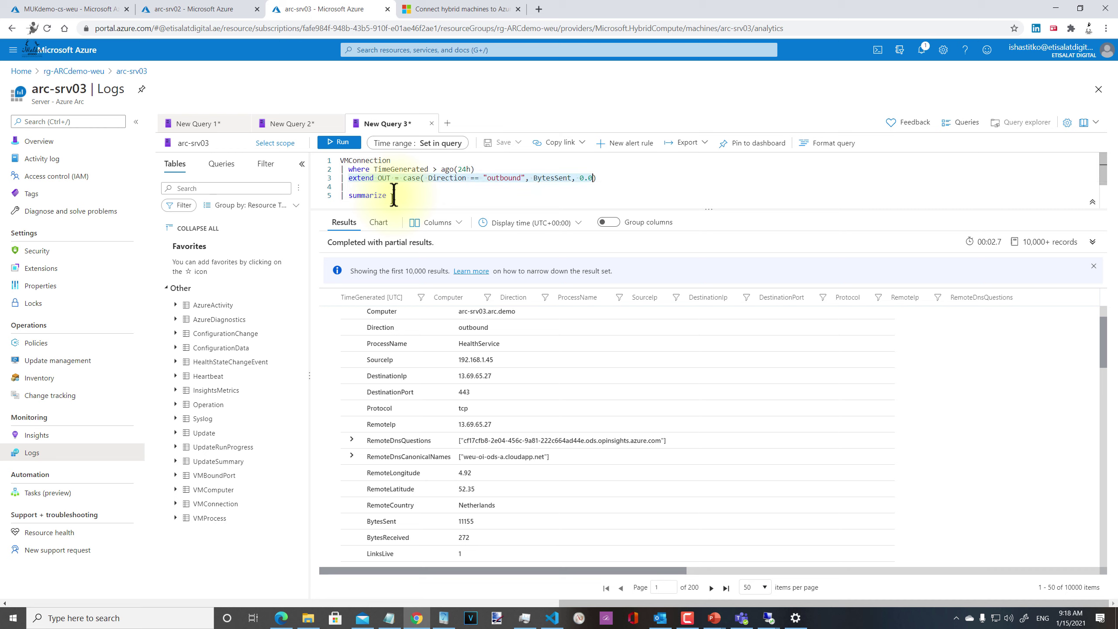
{"action": "key", "text": "shift+Right"}
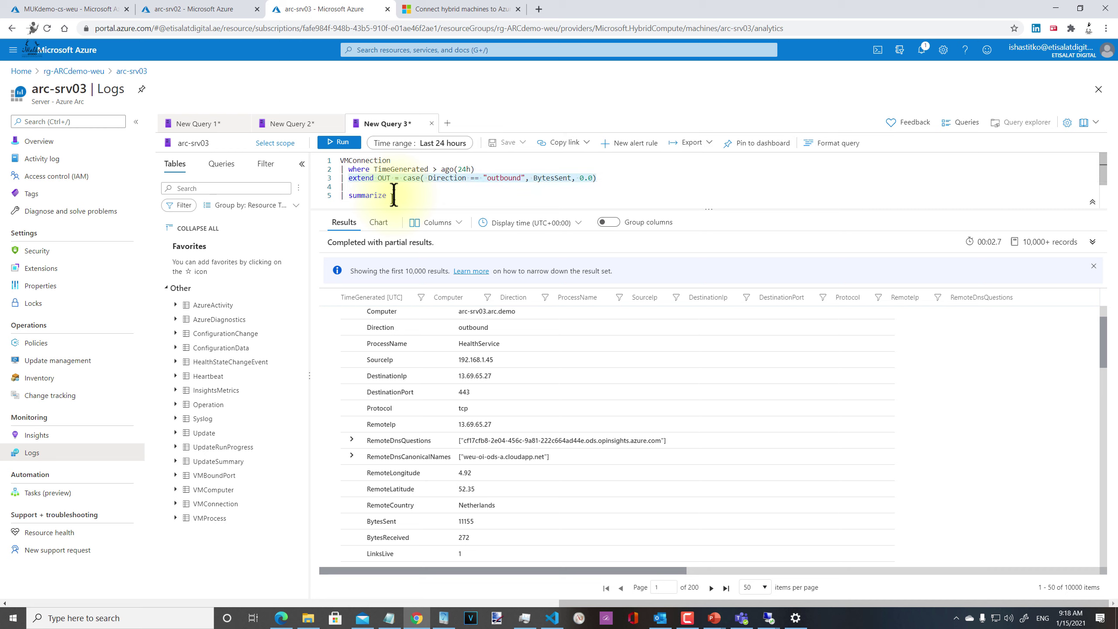
{"action": "key", "text": "Right"}
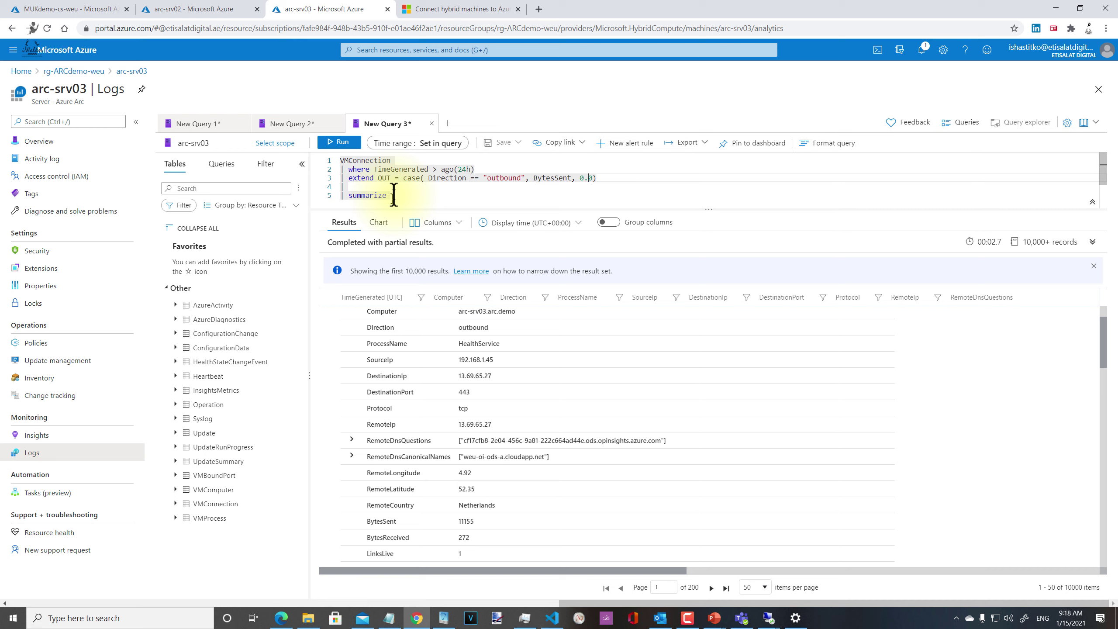
{"action": "key", "text": "shift+End"}
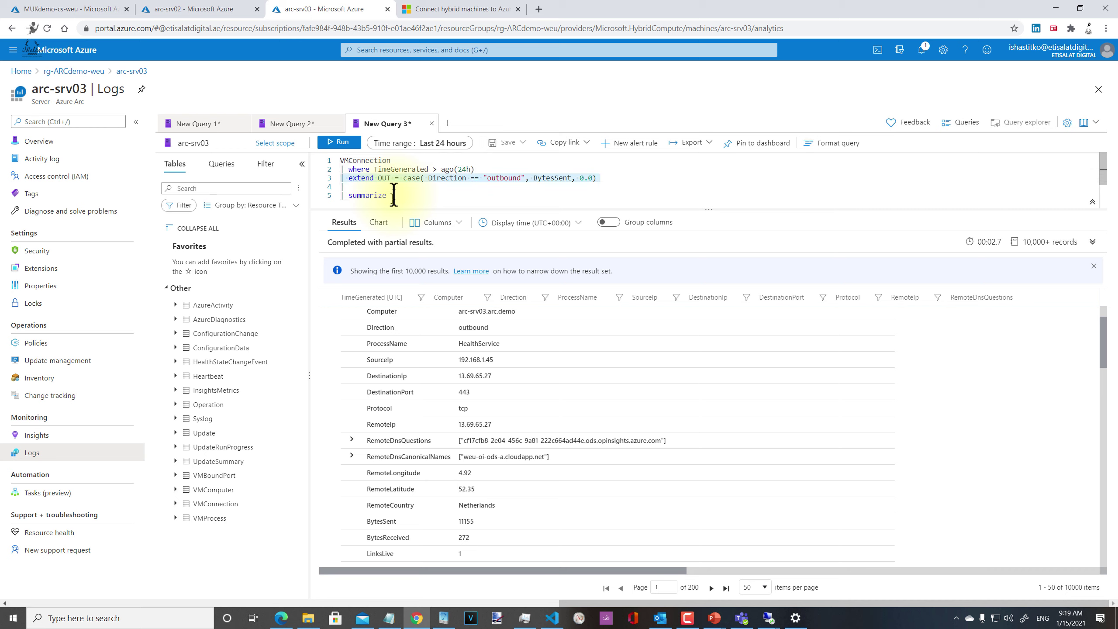
{"action": "key", "text": "shift+Down"}
{"action": "key", "text": "BackSpace"}
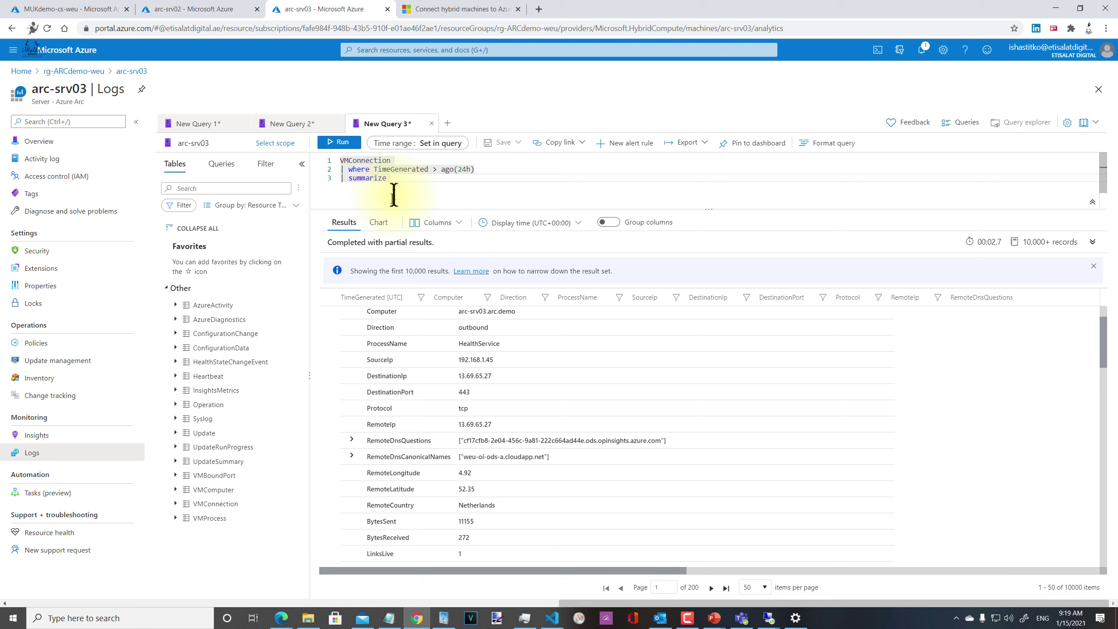
Step: Write 'OUT = sum(BytesSent), IN = sum(BytesReceived) by bin(TimeGenerated, 5m)' on the summarize line
{"action": "type", "text": "OUT = "}
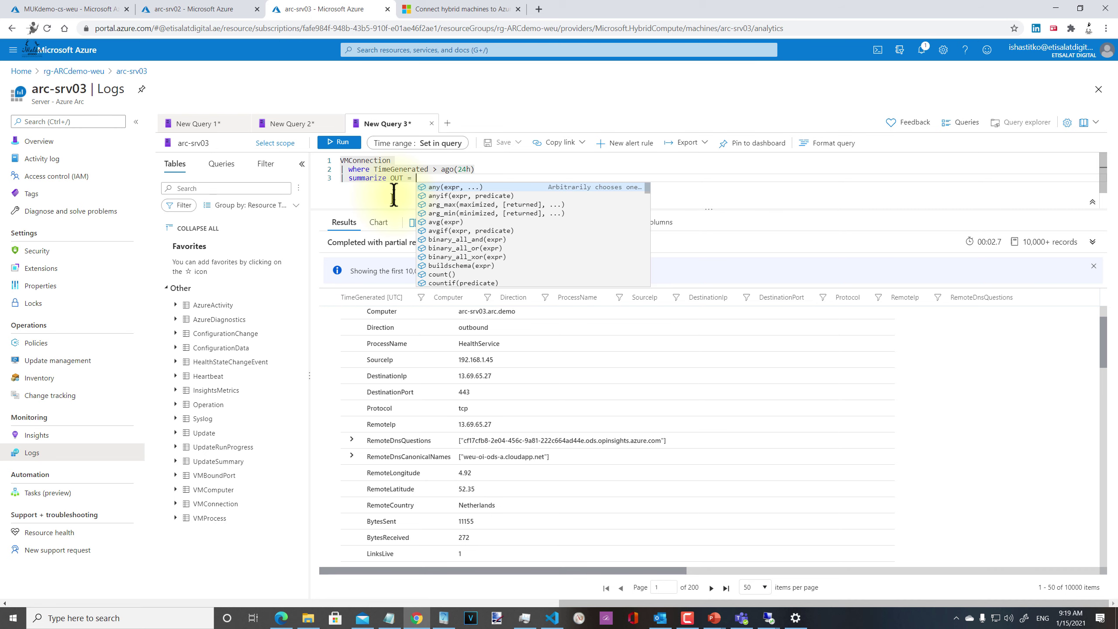
{"action": "type", "text": "sum"}
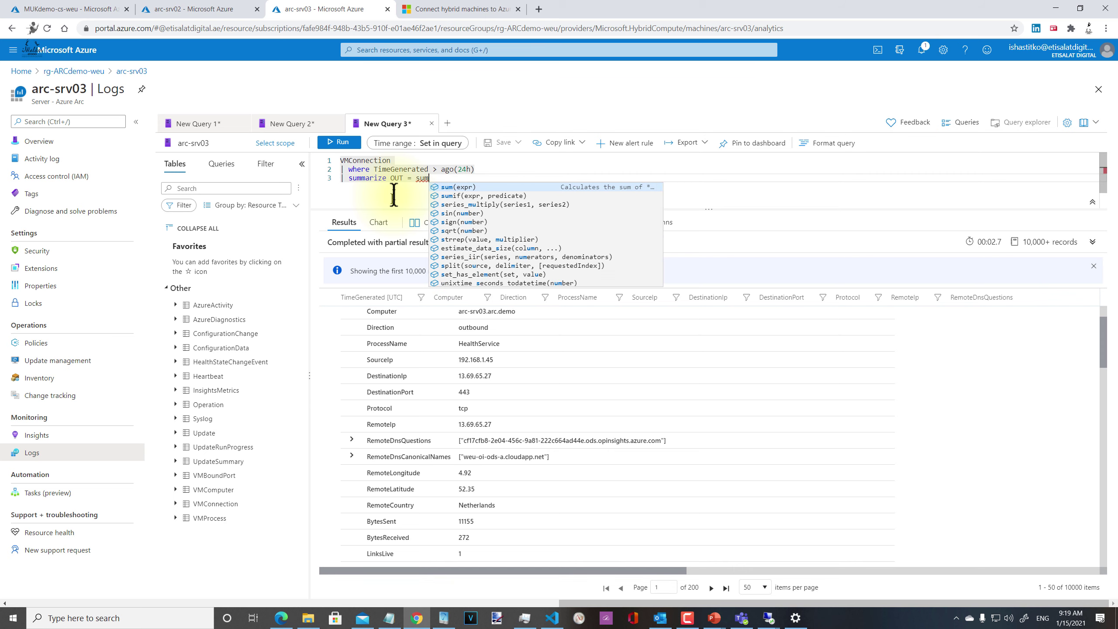
{"action": "type", "text": "("}
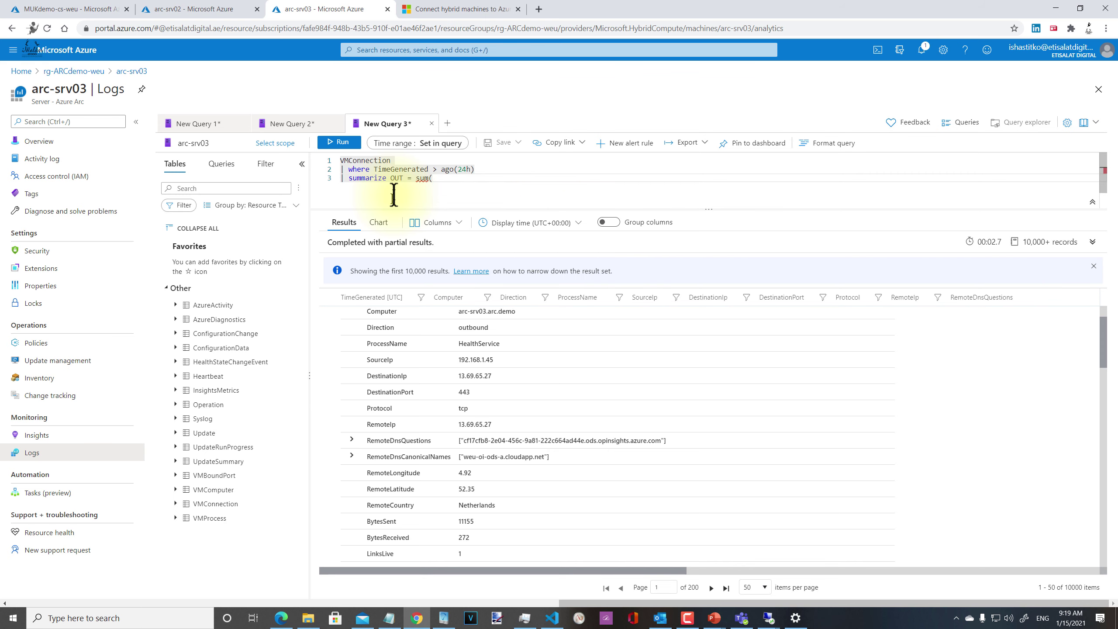
{"action": "type", "text": "By"}
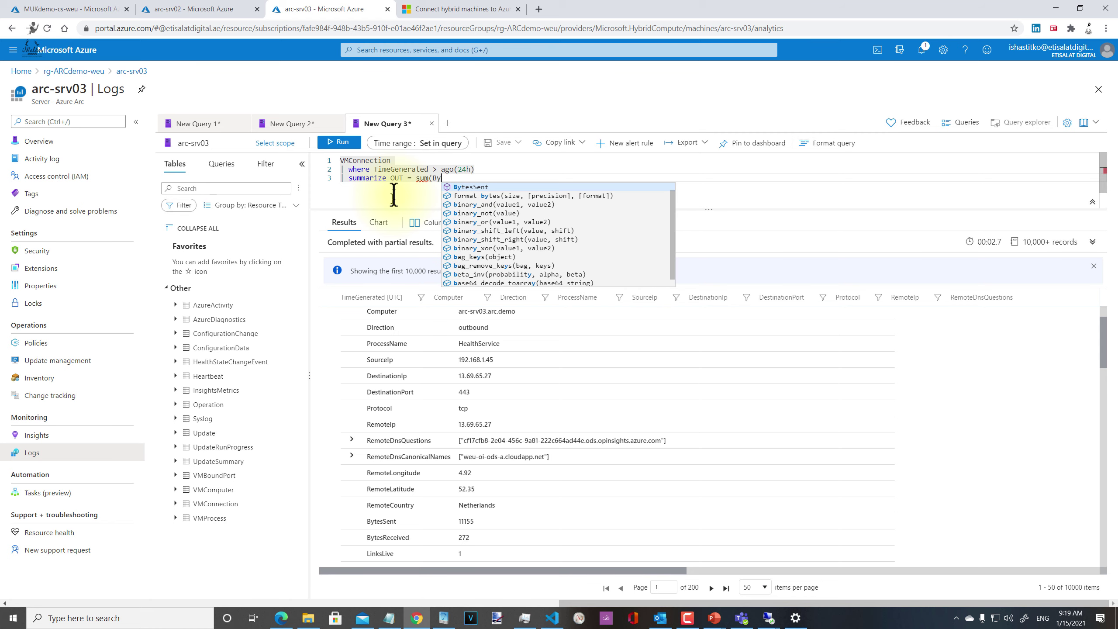
{"action": "type", "text": "tesSent), "}
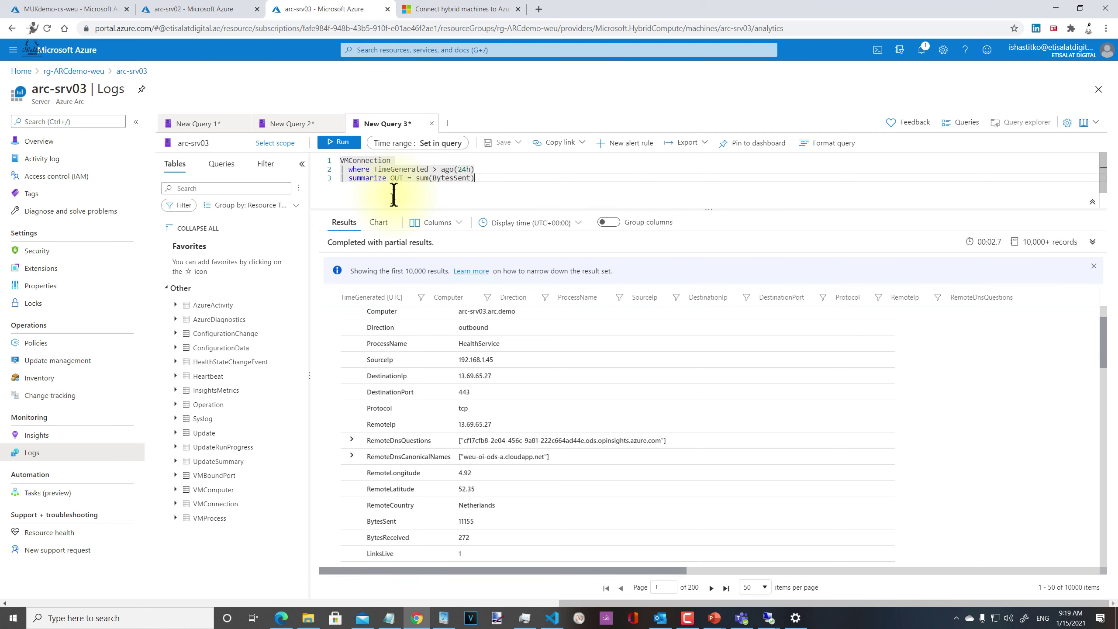
{"action": "type", "text": "I"}
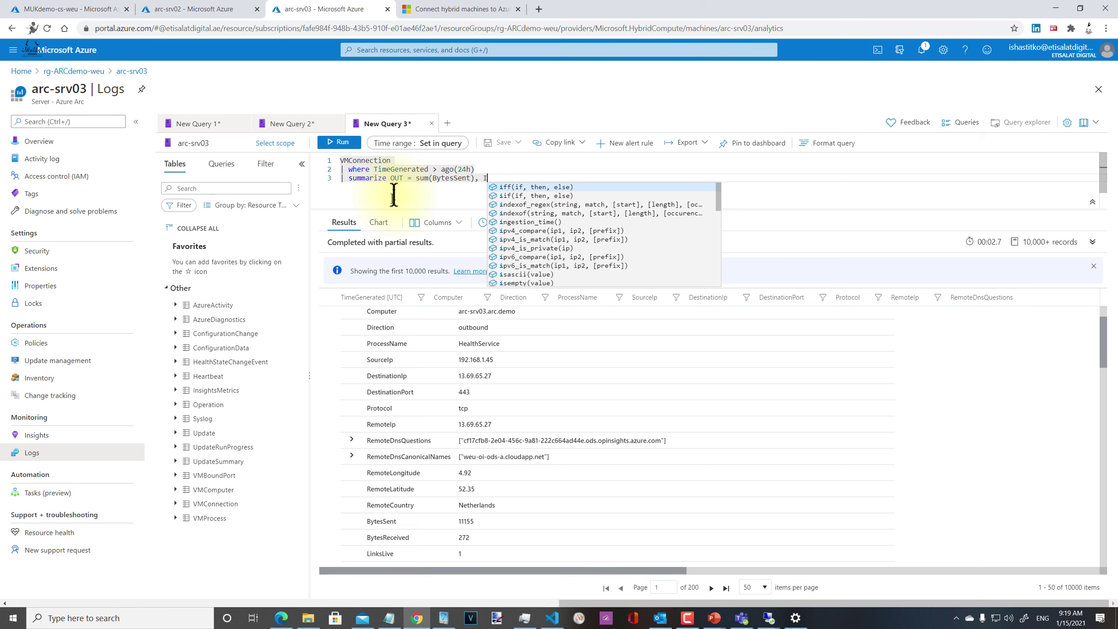
{"action": "type", "text": "N ="}
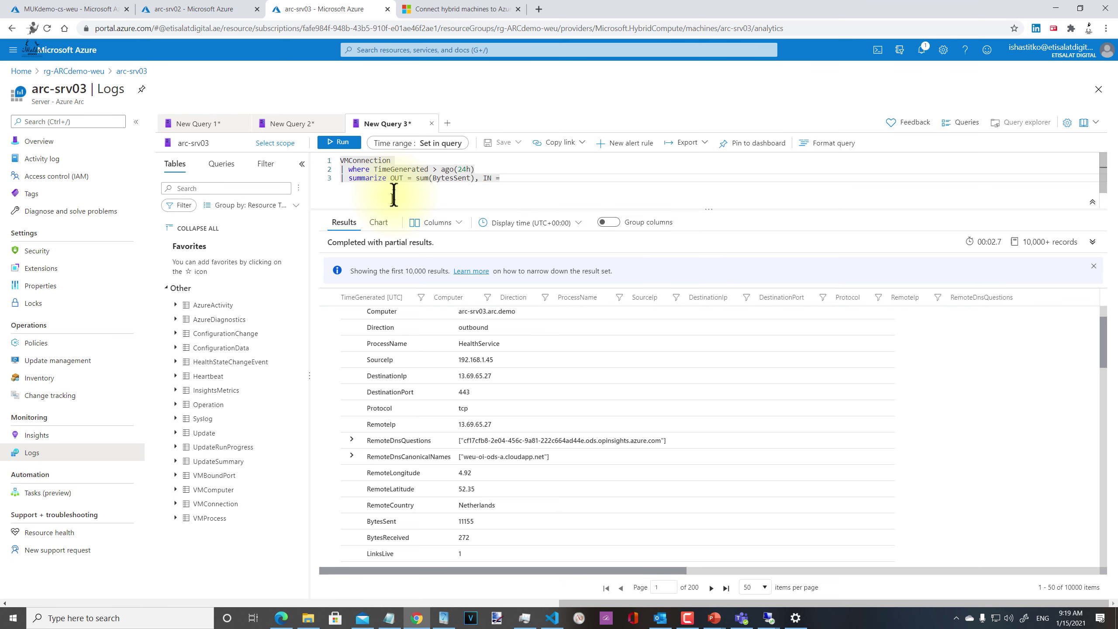
{"action": "type", "text": " sum"}
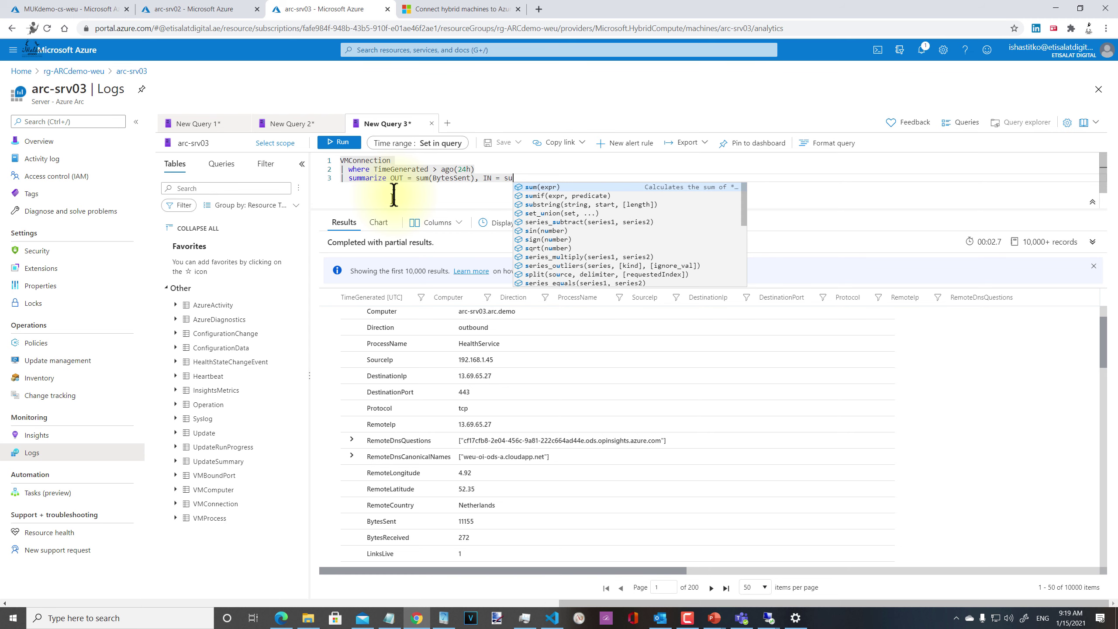
{"action": "type", "text": "(By"}
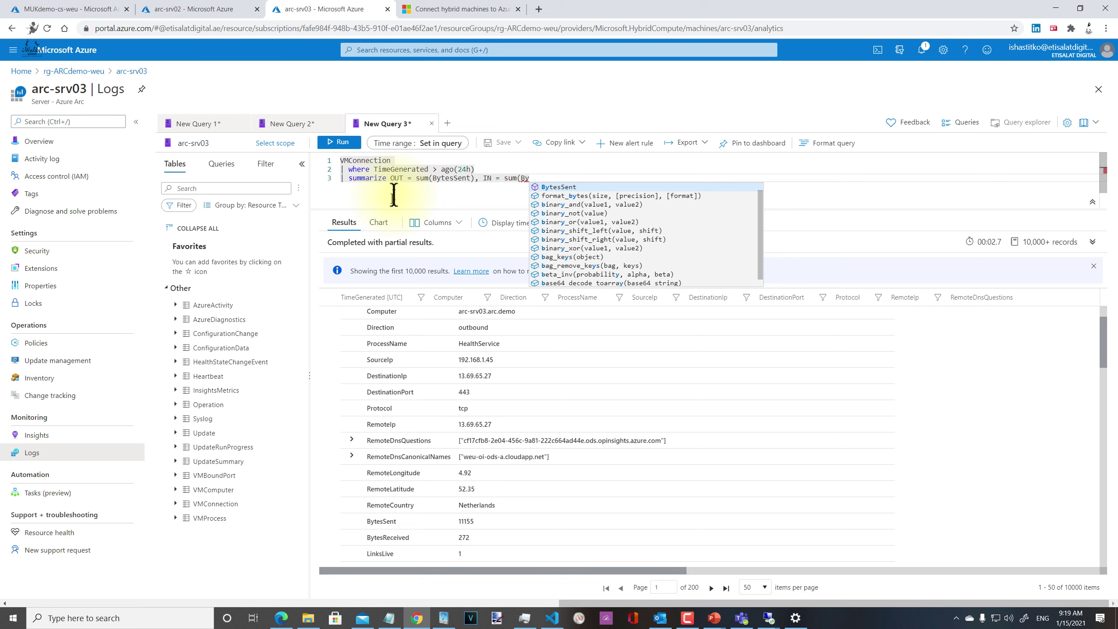
{"action": "type", "text": "tesReceived"}
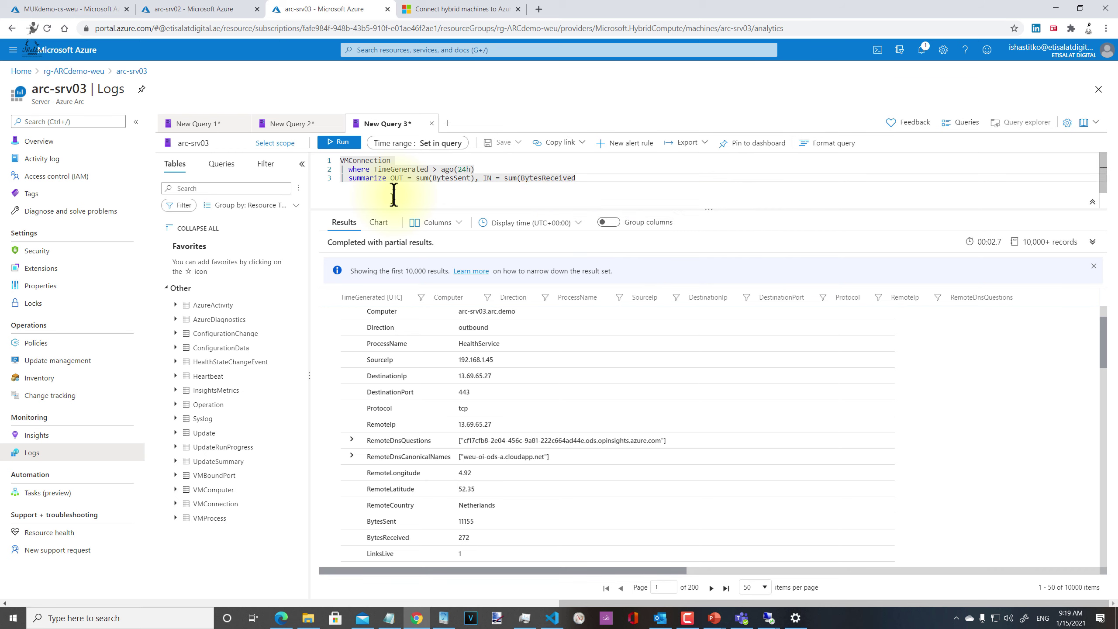
{"action": "type", "text": ")"}
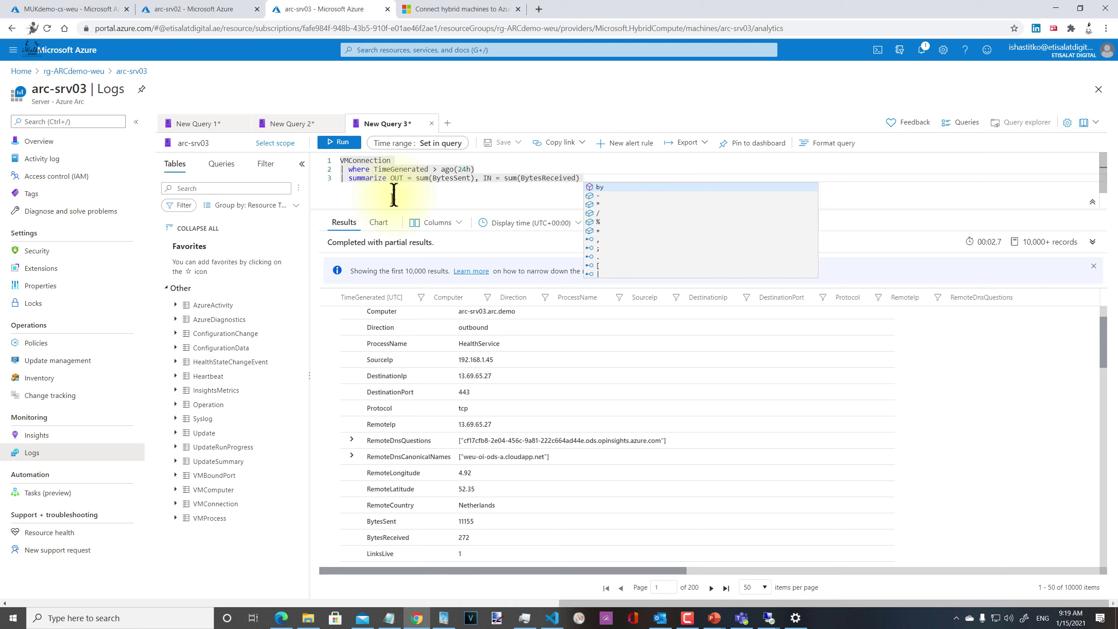
{"action": "type", "text": " by bi"}
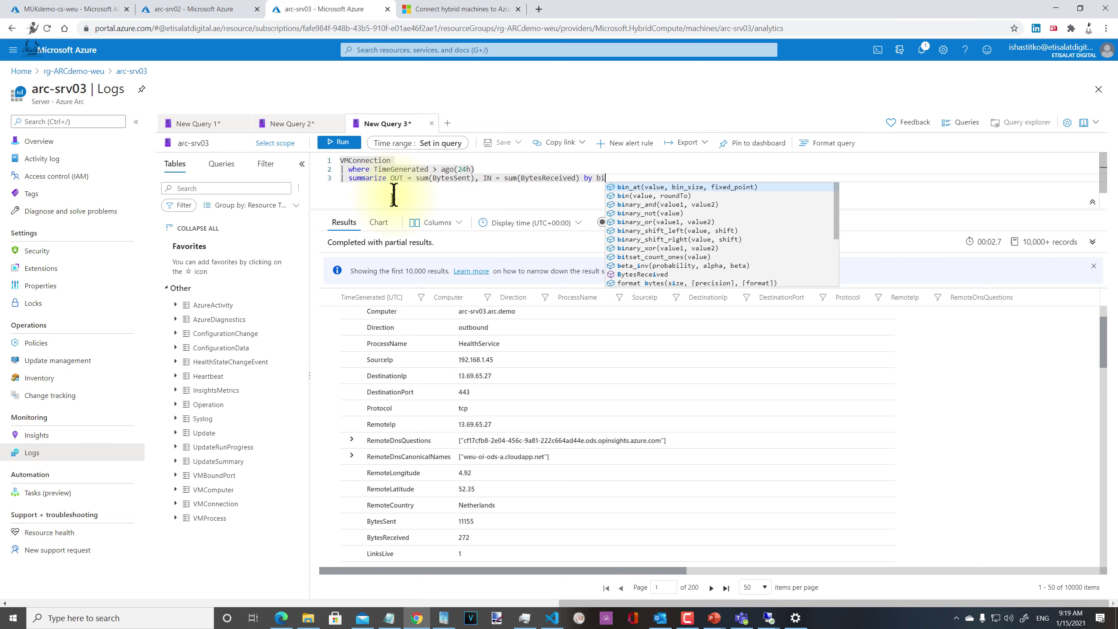
{"action": "type", "text": "n"}
{"action": "key", "text": "Escape"}
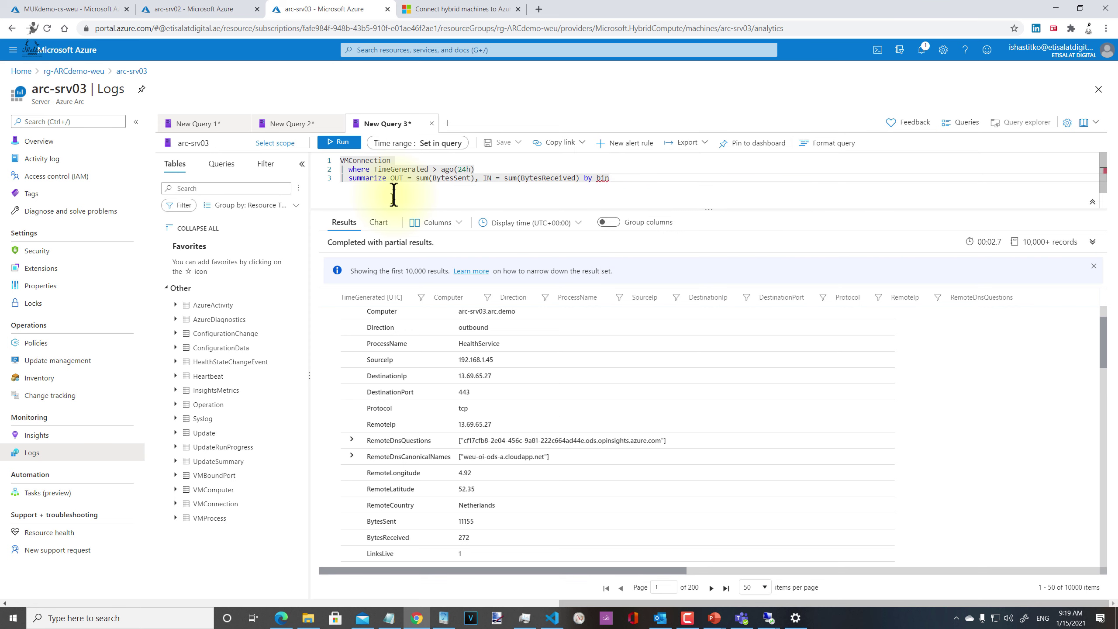
{"action": "type", "text": "(Time"}
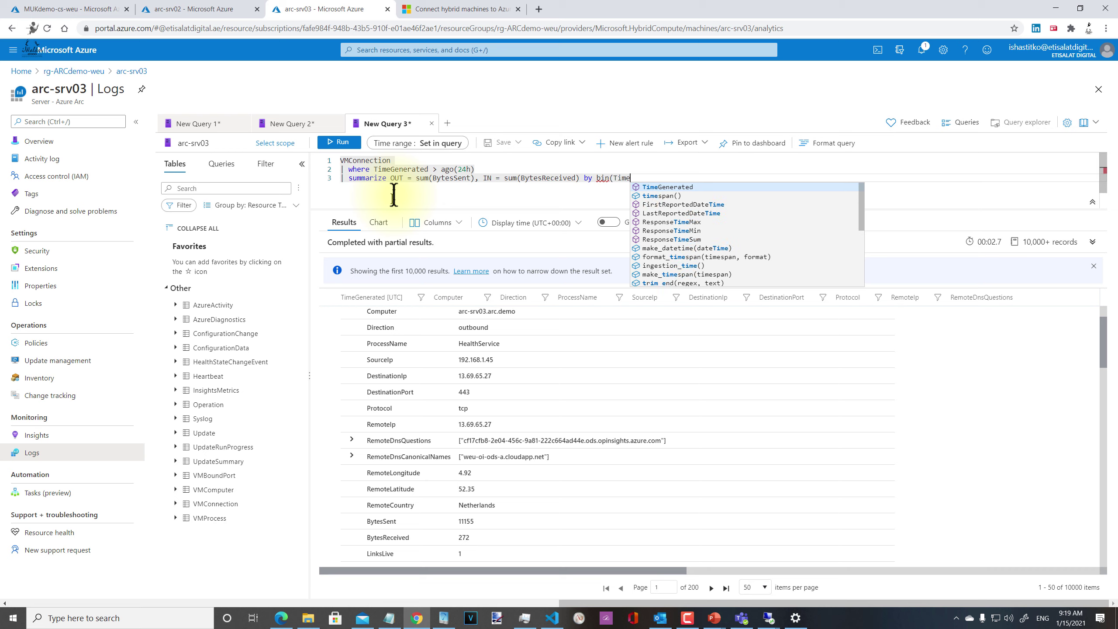
{"action": "key", "text": "Tab"}
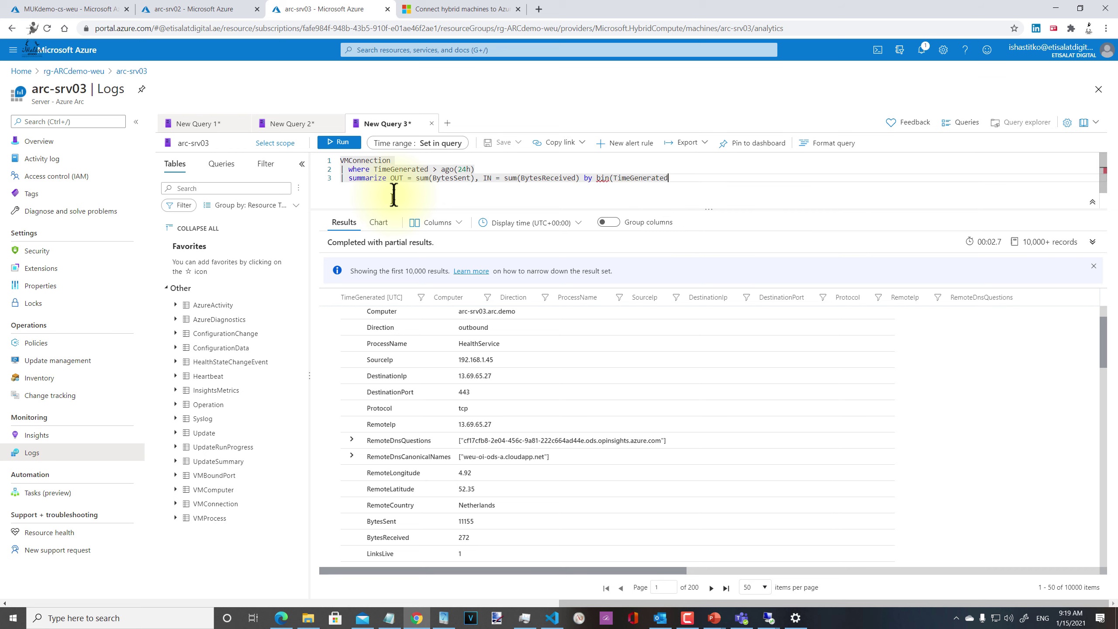
{"action": "type", "text": ", 5m),"}
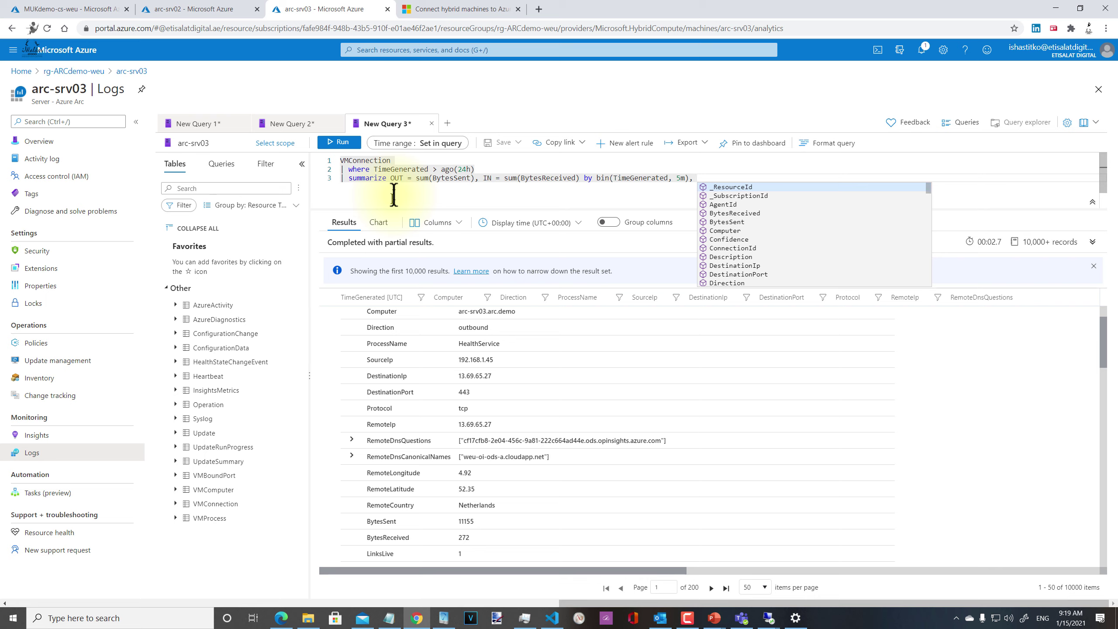
Step: Make Direction the first grouping column, discarding _ResourceId and an early Computer entry
{"action": "key", "text": "Tab"}
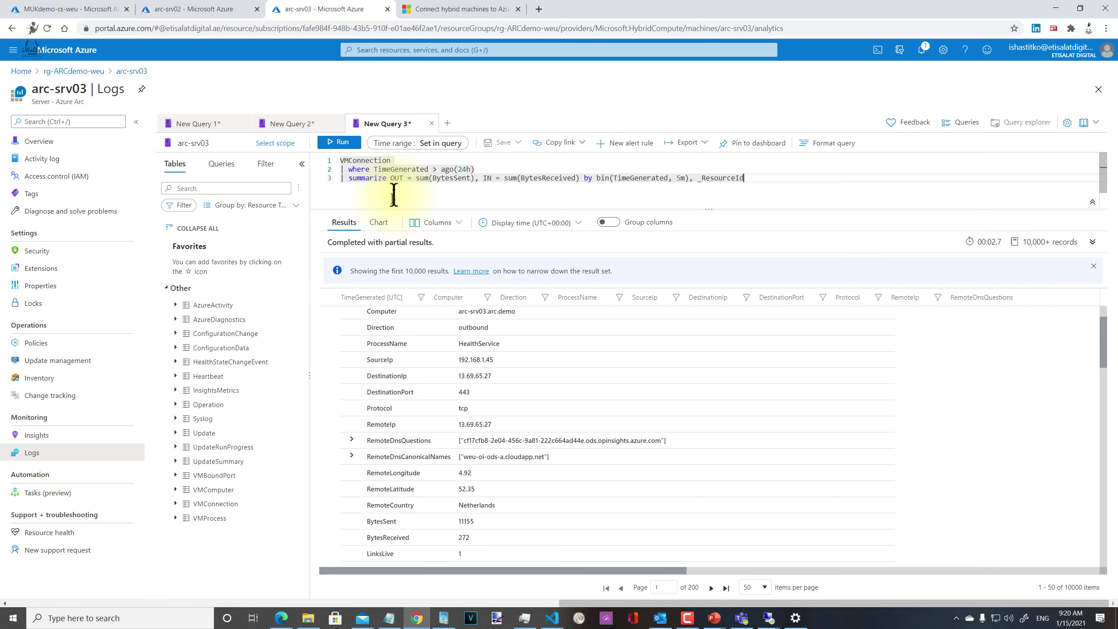
{"action": "type", "text": ","}
{"action": "key", "text": "BackSpace"}
{"action": "key", "text": "BackSpace"}
{"action": "key", "text": "BackSpace"}
{"action": "key", "text": "BackSpace"}
{"action": "key", "text": "BackSpace"}
{"action": "key", "text": "BackSpace"}
{"action": "key", "text": "BackSpace"}
{"action": "key", "text": "BackSpace"}
{"action": "key", "text": "BackSpace"}
{"action": "key", "text": "BackSpace"}
{"action": "key", "text": "BackSpace"}
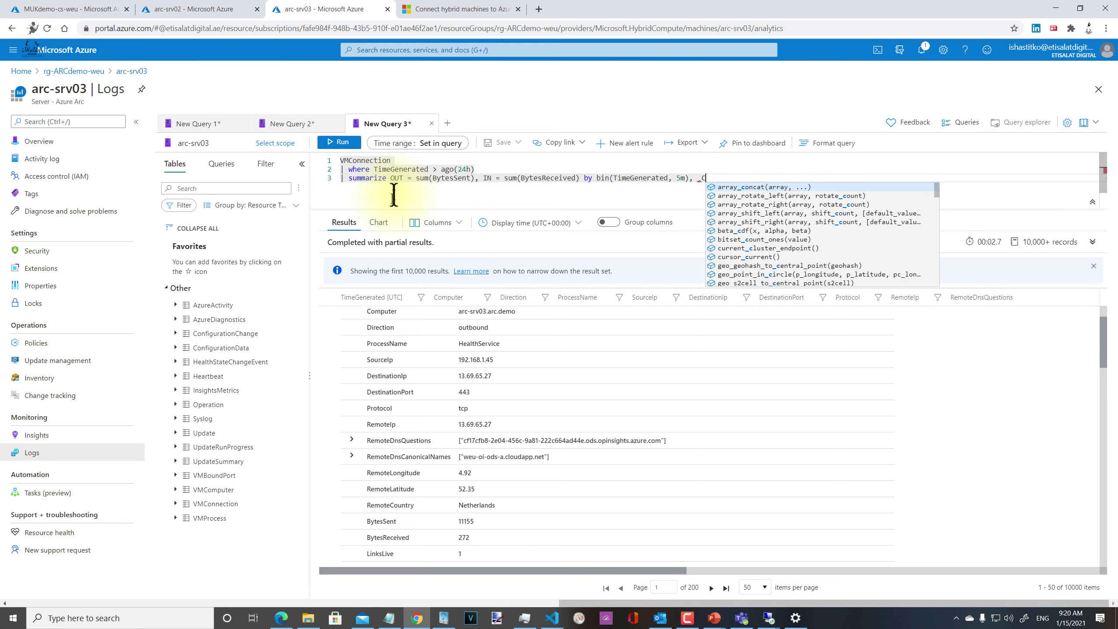
{"action": "key", "text": "BackSpace"}
{"action": "type", "text": "C"}
{"action": "key", "text": "Return"}
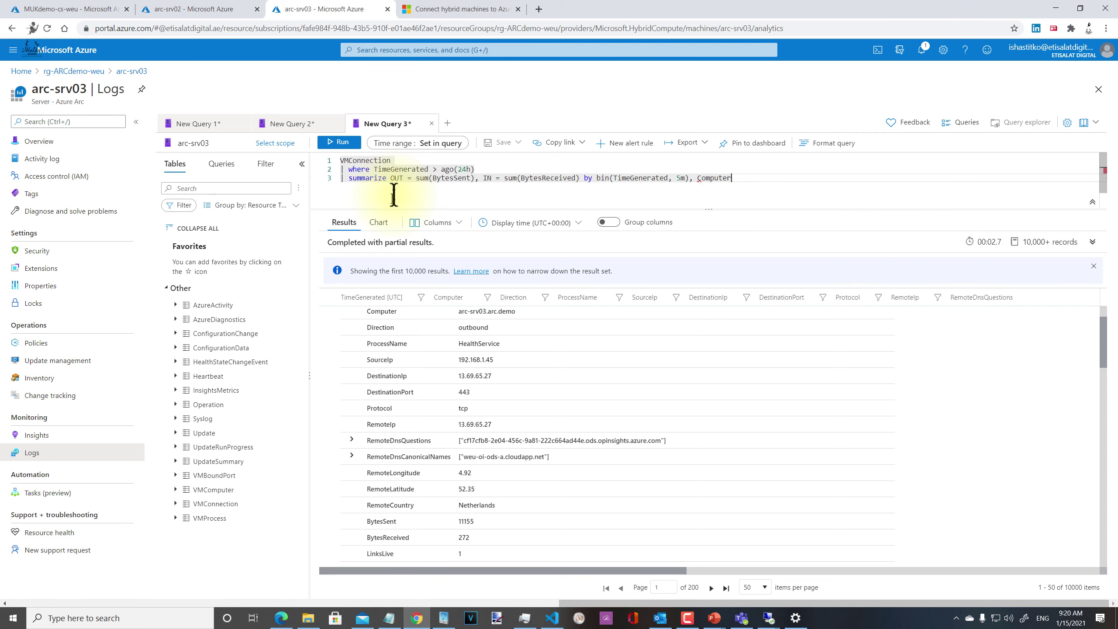
{"action": "type", "text": ", "}
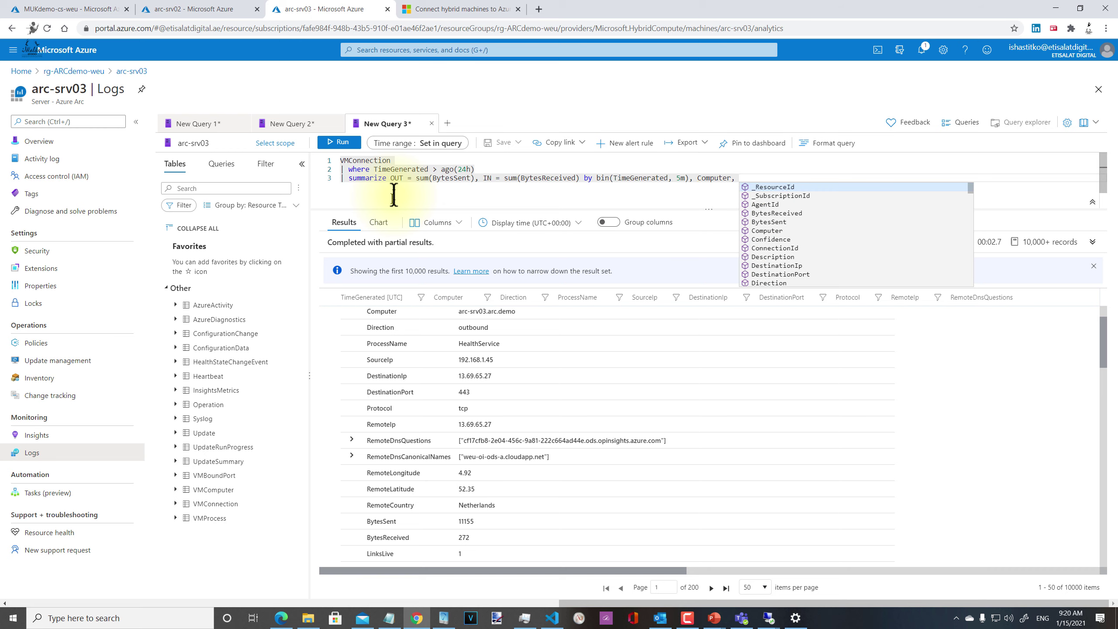
{"action": "type", "text": "Dire"}
{"action": "key", "text": "Return"}
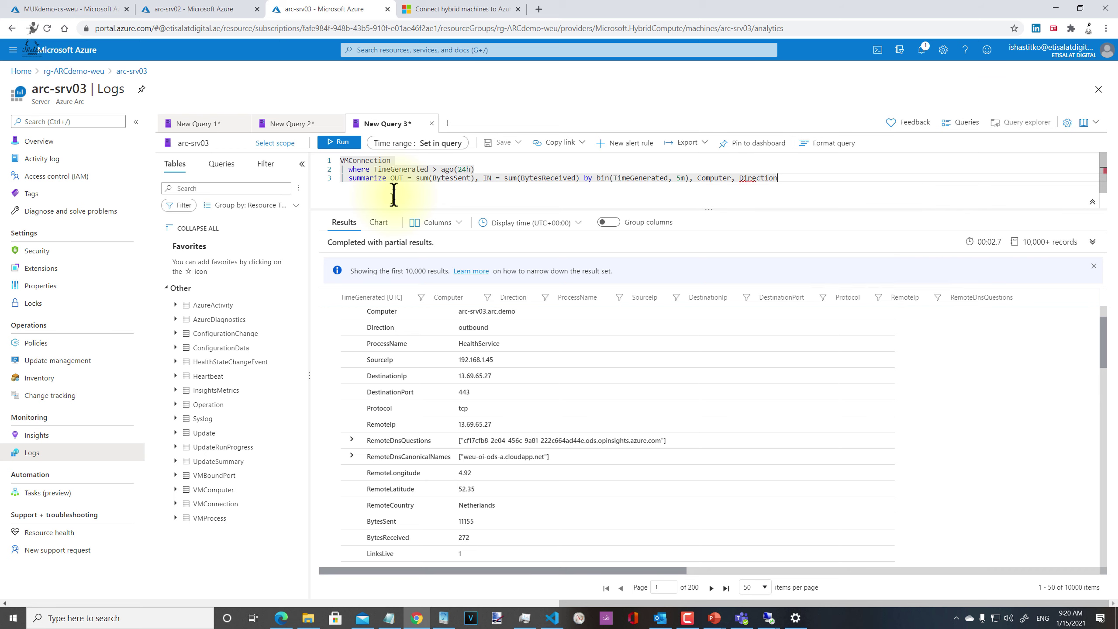
{"action": "type", "text": ","}
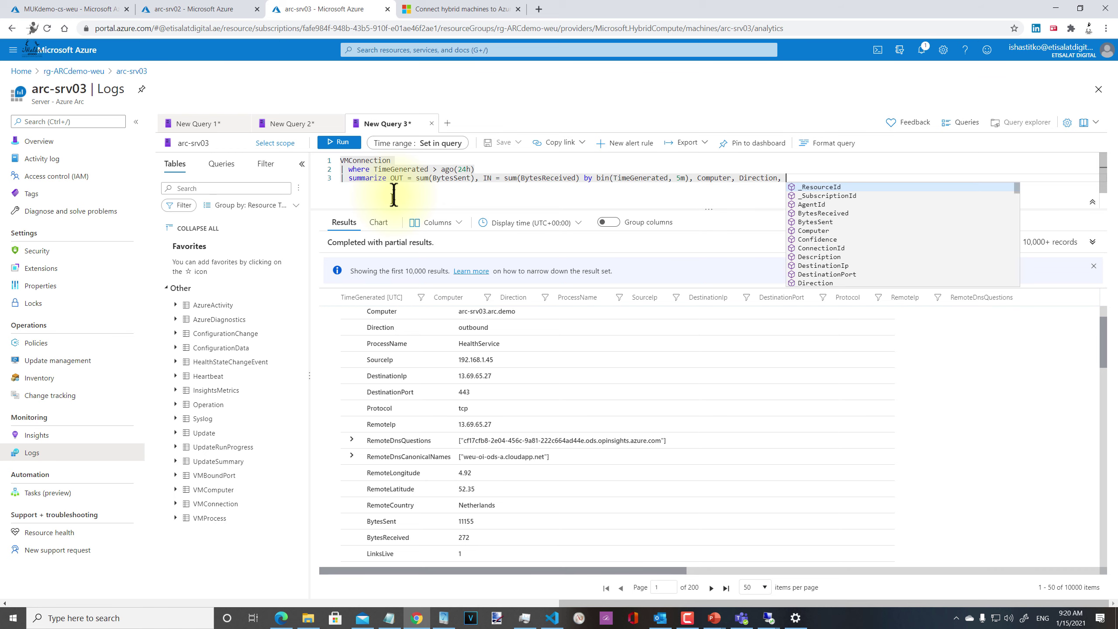
{"action": "key", "text": "Escape"}
{"action": "key", "text": "ctrl+Left"}
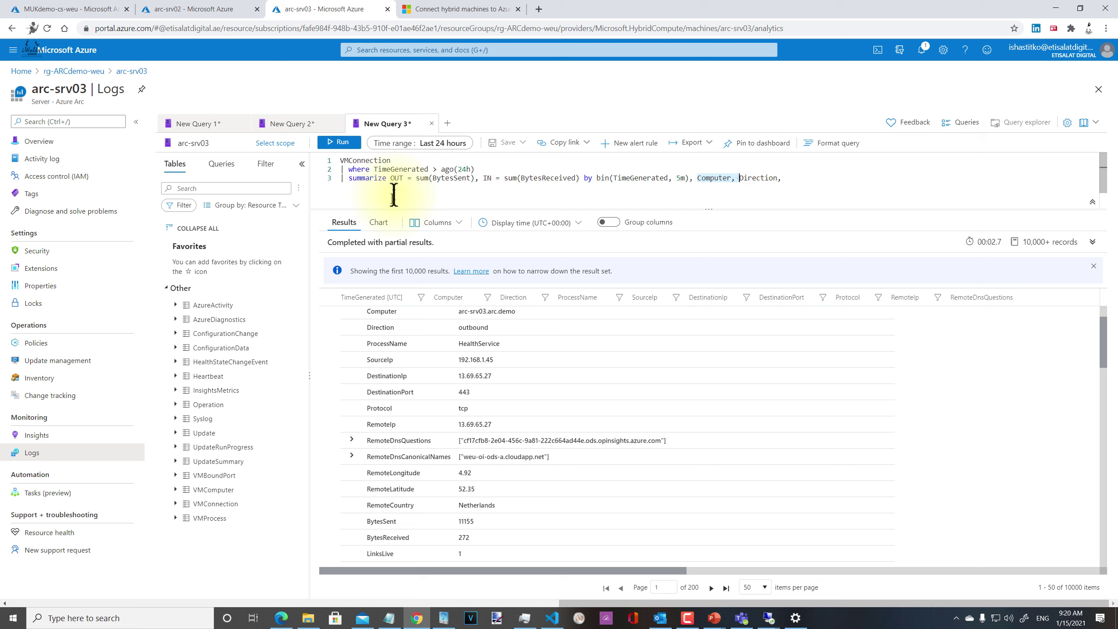
{"action": "key", "text": "BackSpace"}
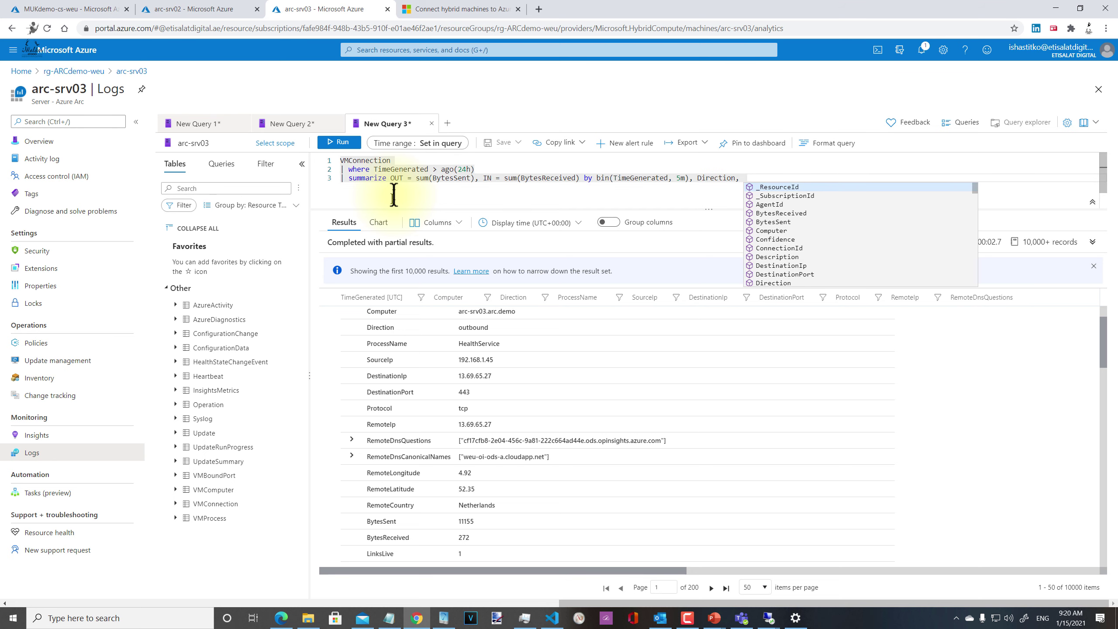
Step: Append Computer and ProcessName to the grouping columns
{"action": "type", "text": "Computer, "}
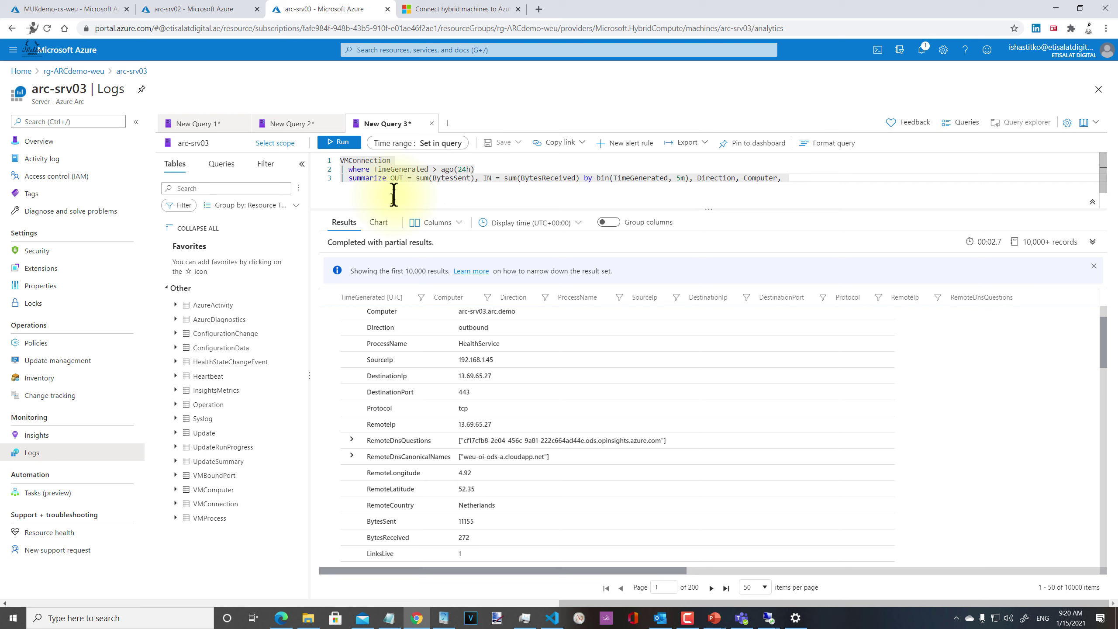
{"action": "type", "text": "Pro"}
{"action": "key", "text": "Up"}
{"action": "key", "text": "Down"}
{"action": "type", "text": "c"}
{"action": "type", "text": "c"}
{"action": "key", "text": "BackSpace"}
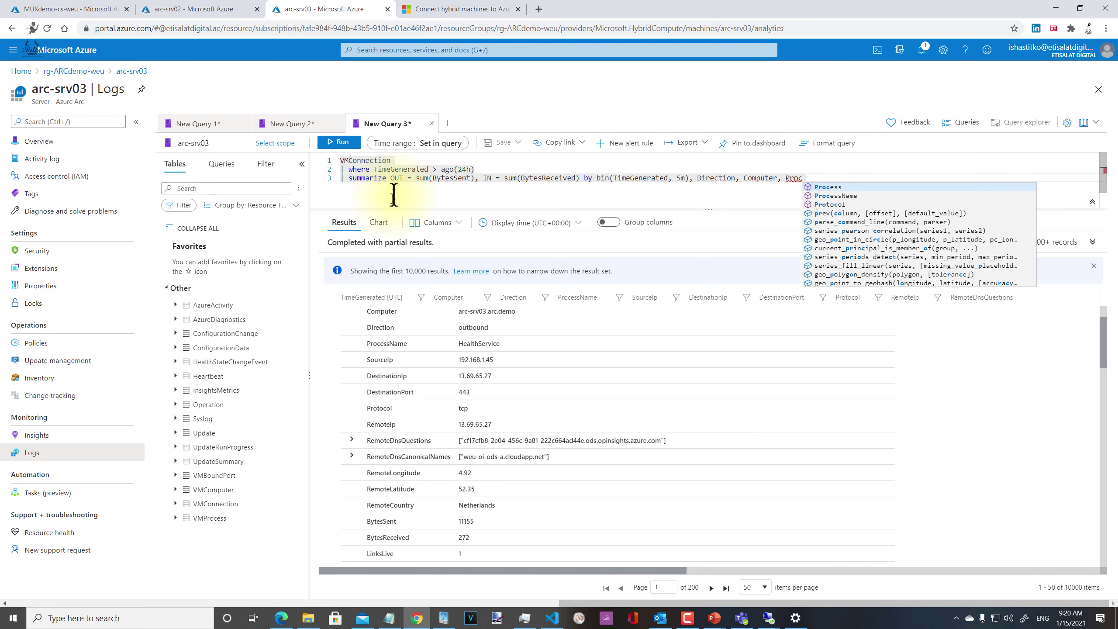
{"action": "key", "text": "Down"}
{"action": "key", "text": "Tab"}
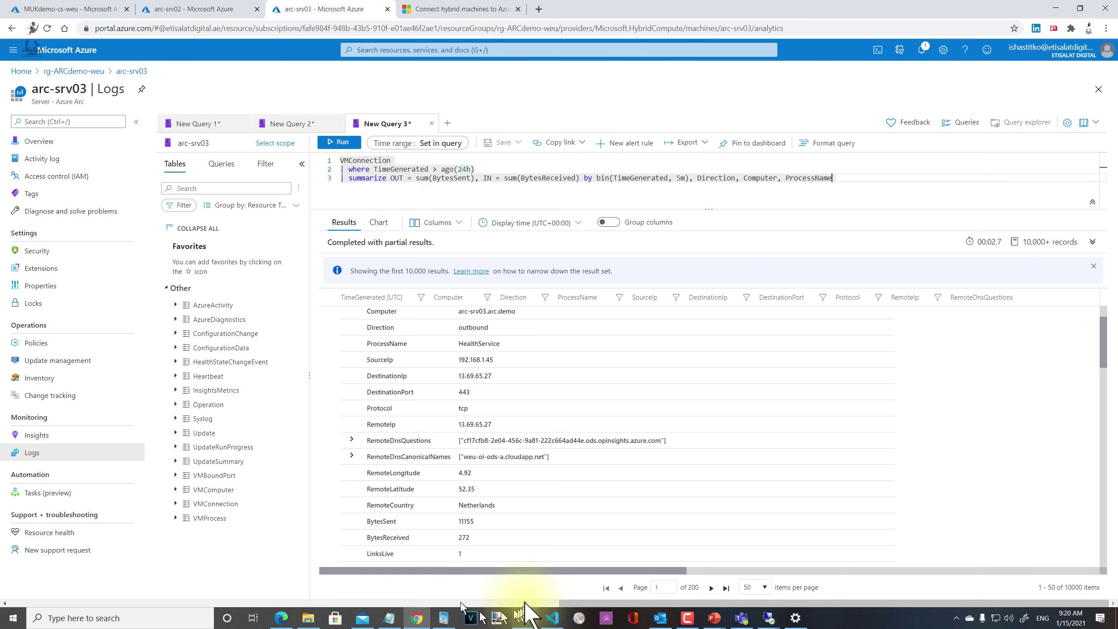
{"action": "scroll", "coordinate": [487, 425], "scroll_direction": "up", "scroll_amount": 2}
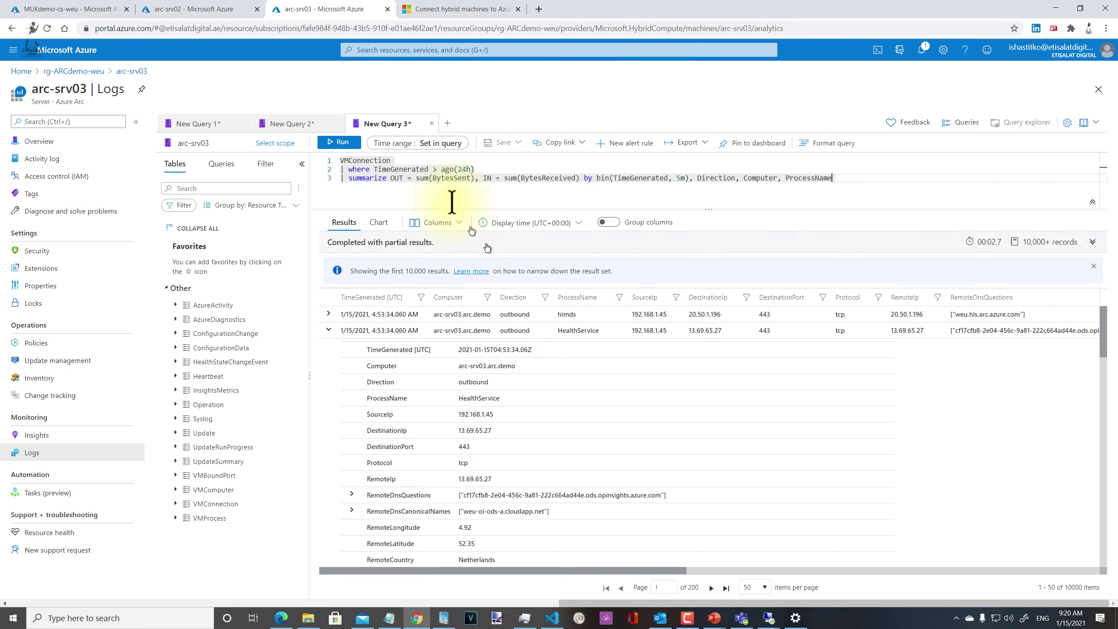
Step: Add an 'order by TimeGenerated desc' line after summarize
{"action": "key", "text": "Return"}
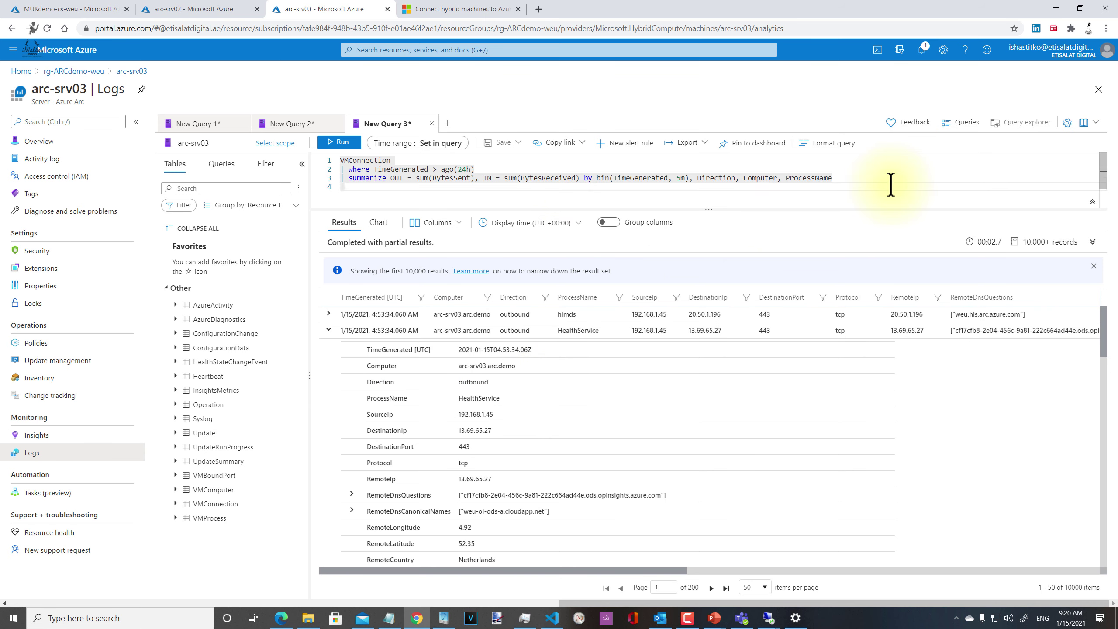
{"action": "type", "text": "| or"}
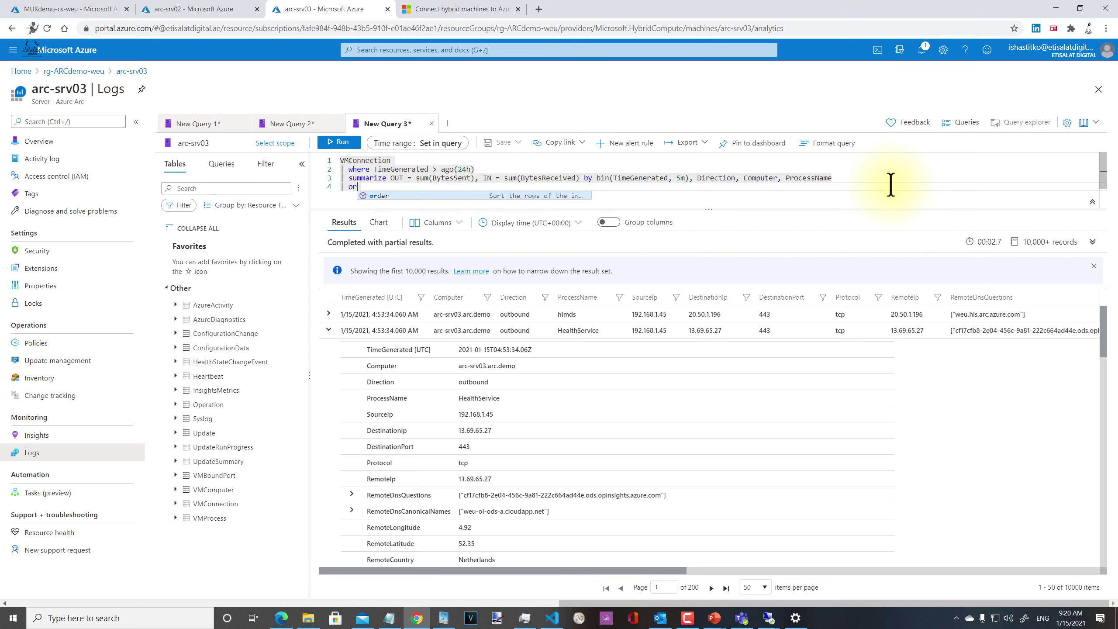
{"action": "type", "text": "der by T"}
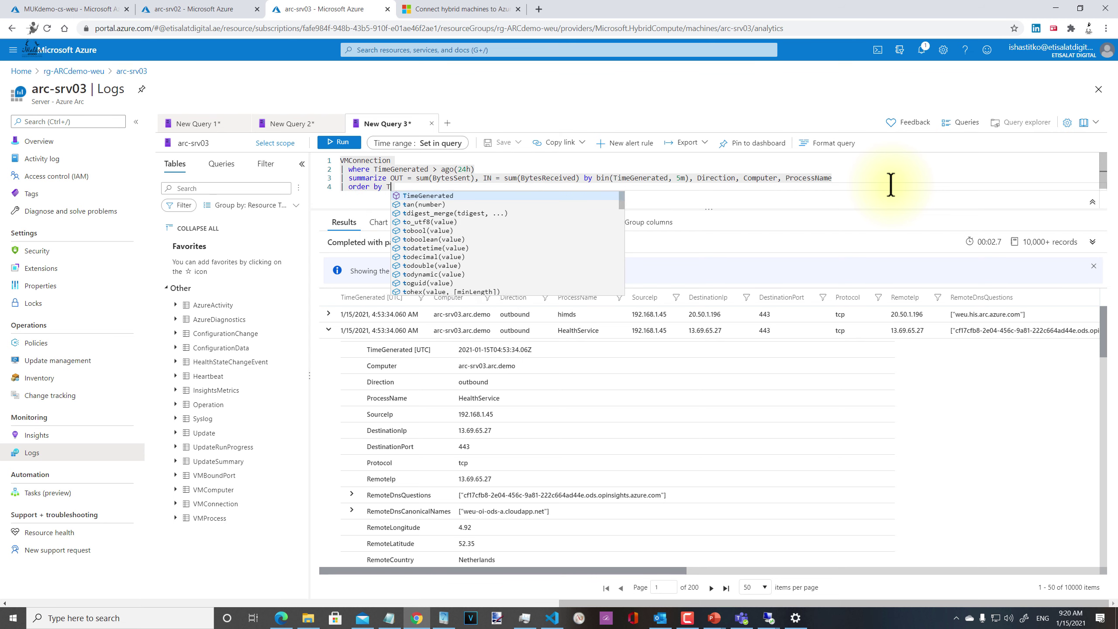
{"action": "type", "text": "imeGenerated desc nulls"}
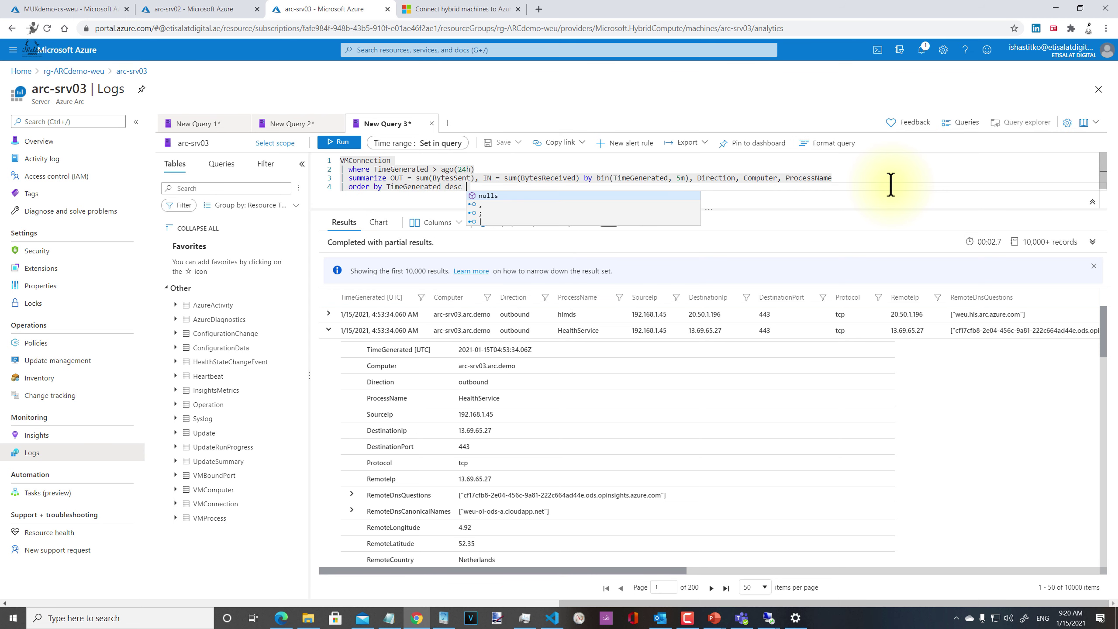
{"action": "key", "text": "BackSpace"}
{"action": "key", "text": "BackSpace"}
{"action": "key", "text": "BackSpace"}
{"action": "key", "text": "BackSpace"}
{"action": "key", "text": "BackSpace"}
{"action": "key", "text": "BackSpace"}
{"action": "key", "text": "BackSpace"}
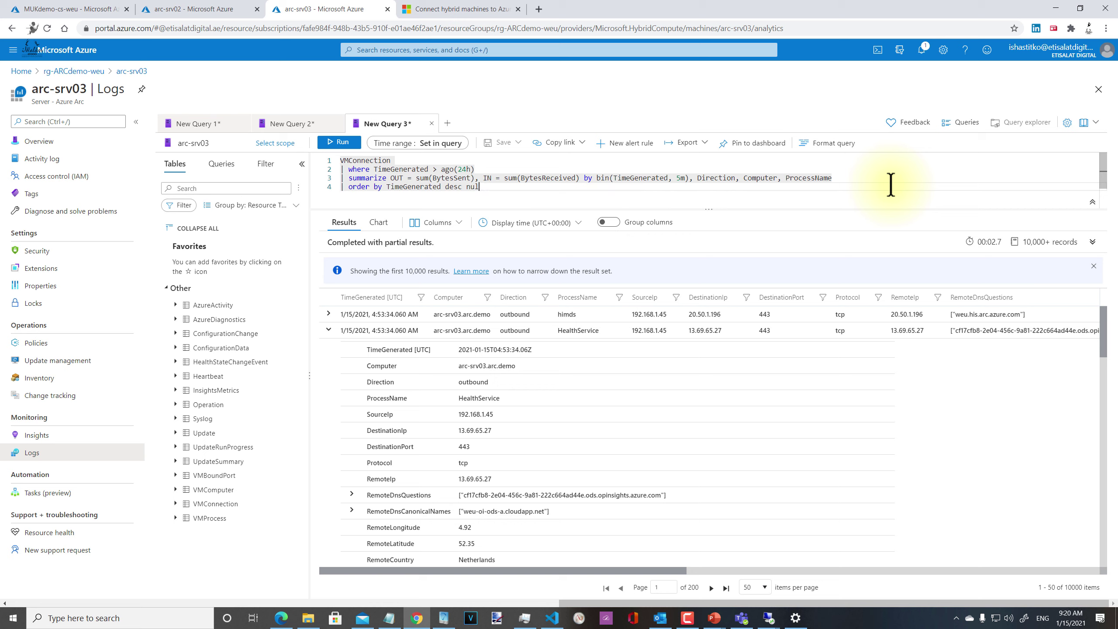
Step: Add a '| render timechart' line to end the query
{"action": "key", "text": "Return"}
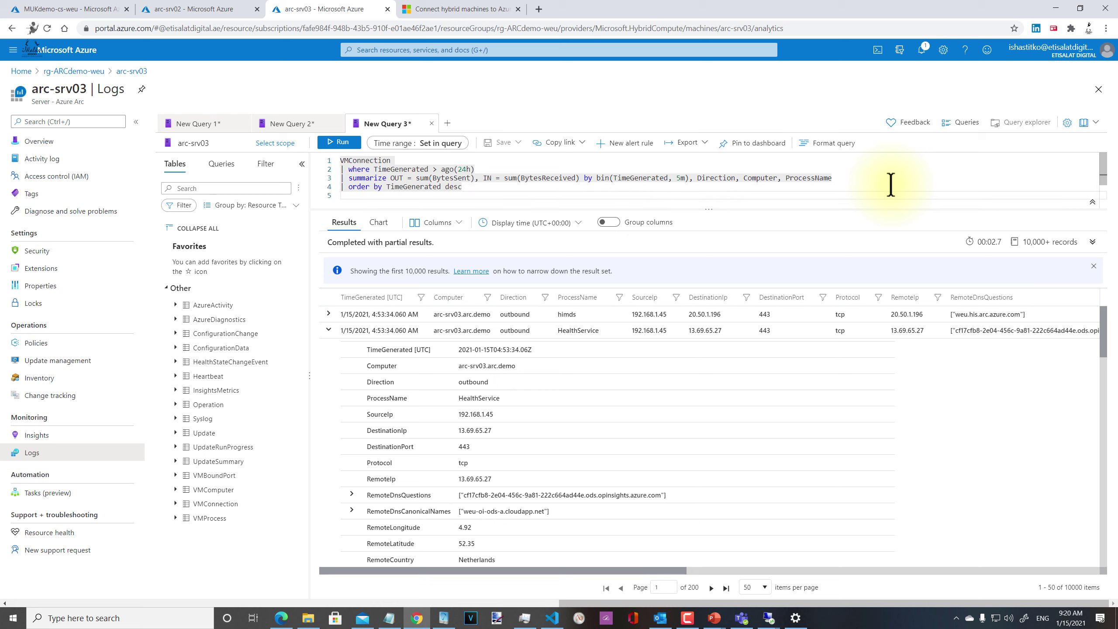
{"action": "type", "text": "| render"}
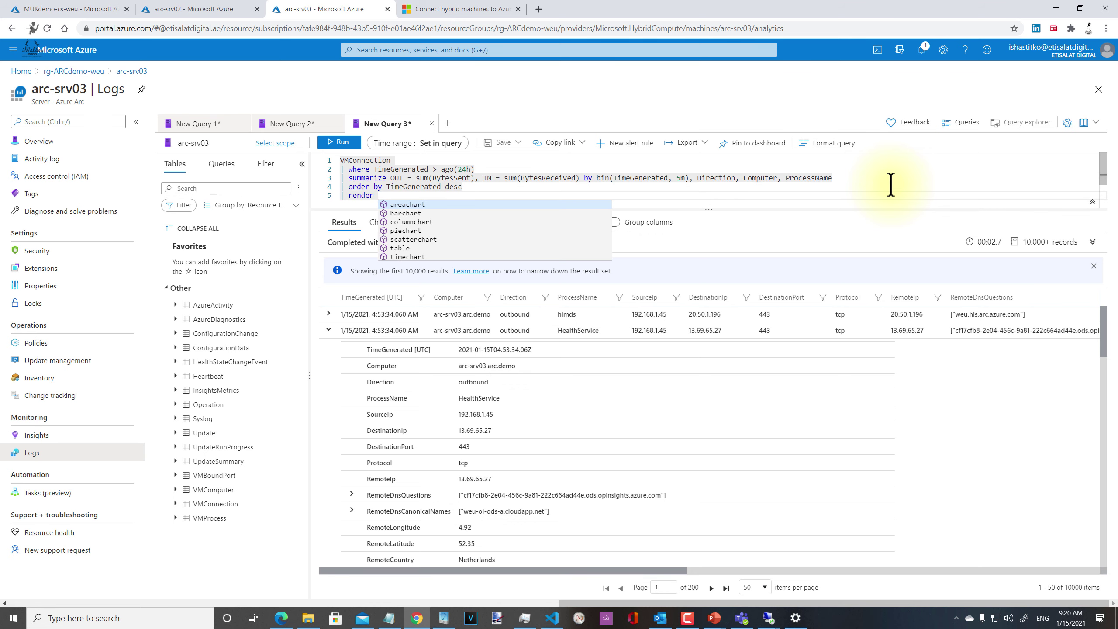
{"action": "key", "text": "Down"}
{"action": "key", "text": "Down"}
{"action": "key", "text": "Down"}
{"action": "key", "text": "Down"}
{"action": "key", "text": "Down"}
{"action": "key", "text": "Down"}
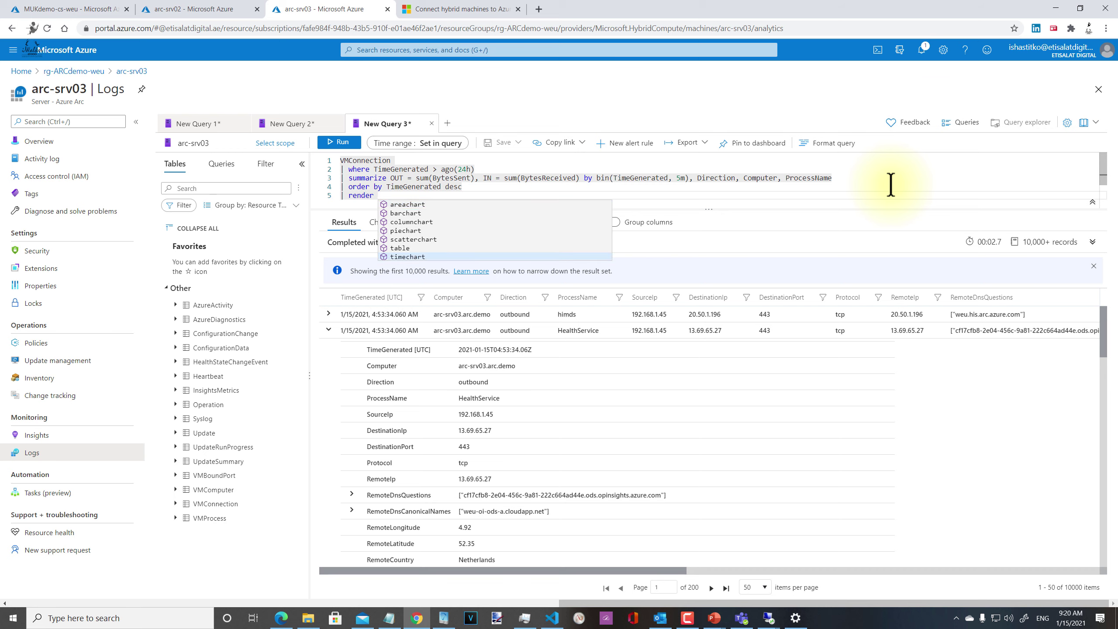
{"action": "key", "text": "Return"}
{"action": "key", "text": "Escape"}
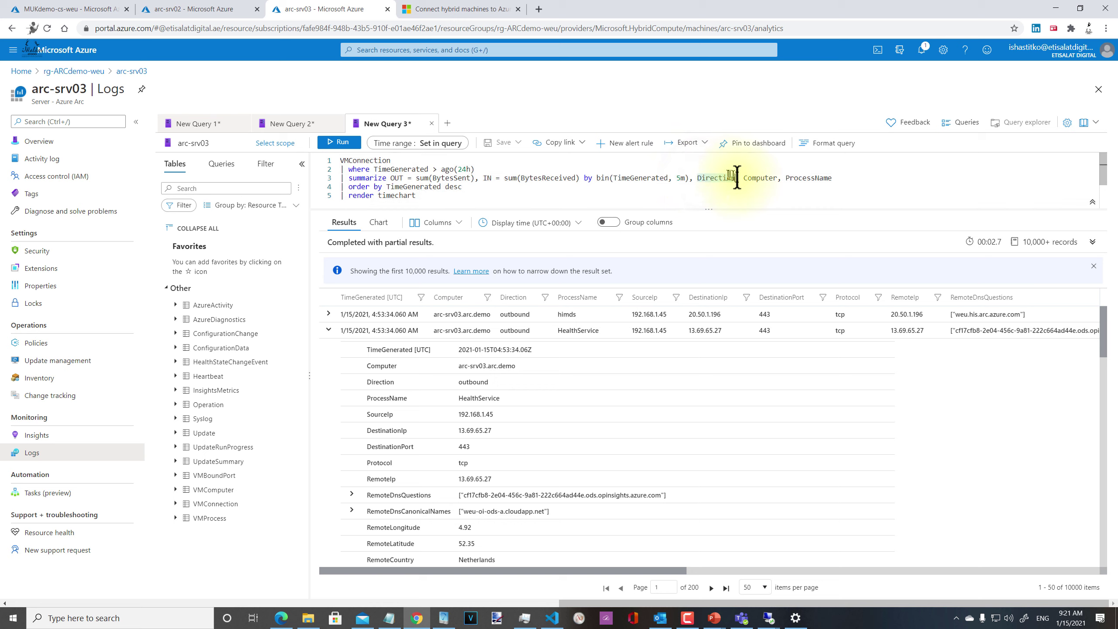
{"action": "left_click", "coordinate": [756, 186]}
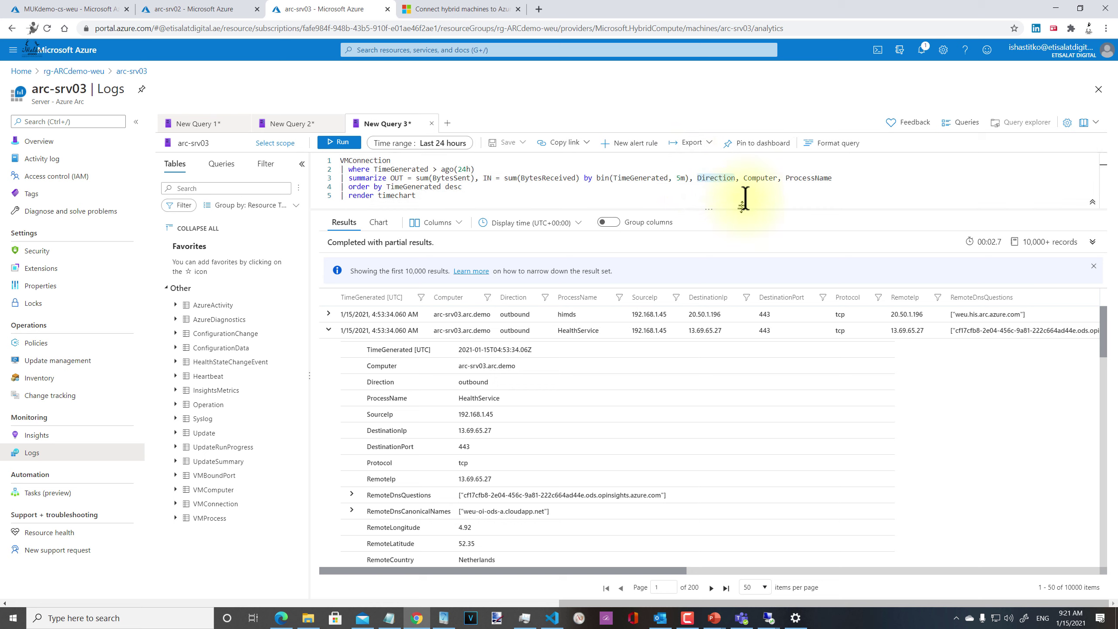
{"action": "left_click", "coordinate": [589, 178]}
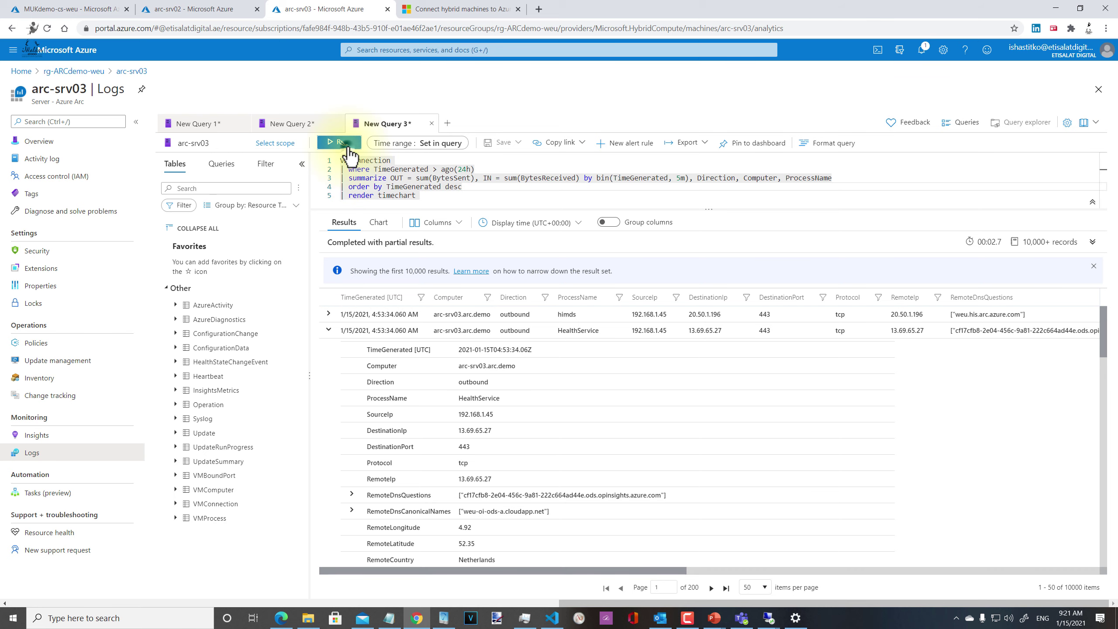
Step: Run the query and chart OUT split by ProcessName with Average aggregation
{"action": "left_click", "coordinate": [346, 146]}
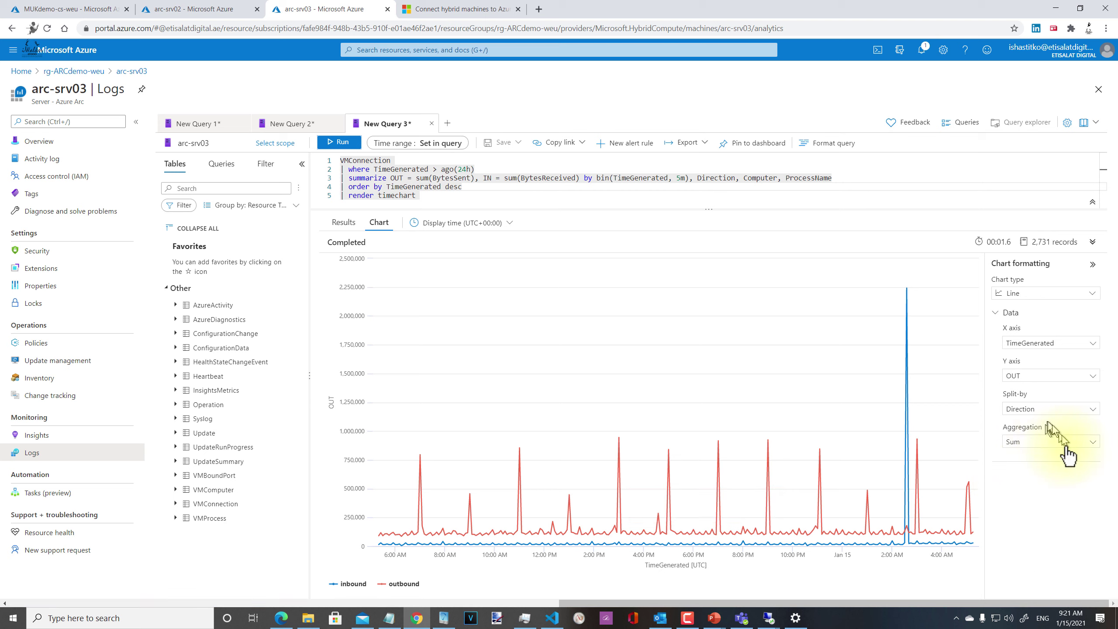
{"action": "left_click", "coordinate": [1041, 414]}
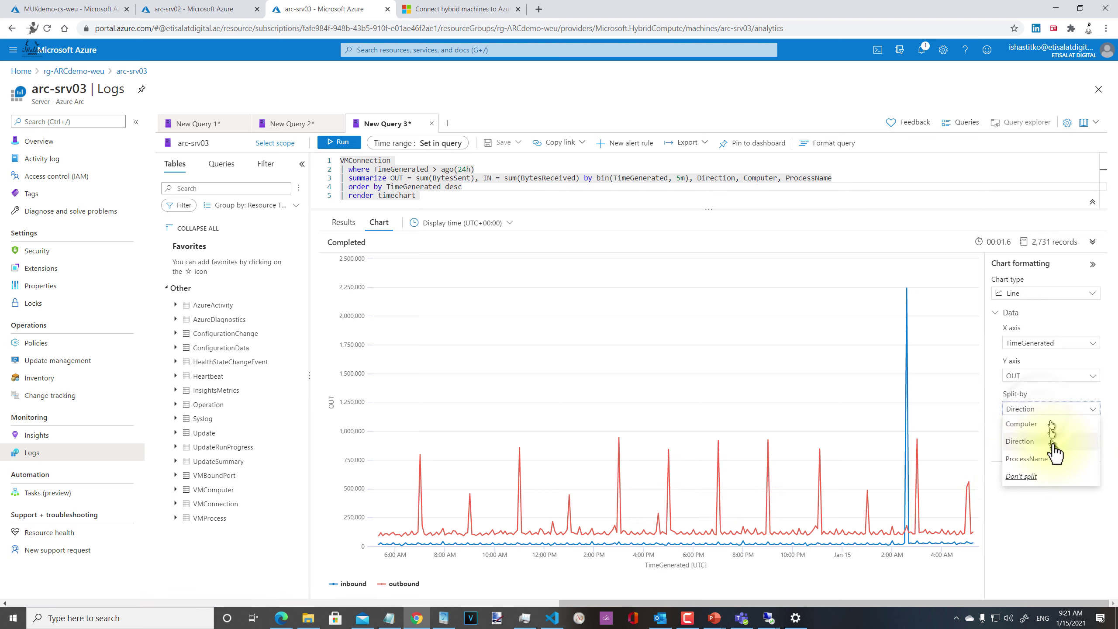
{"action": "left_click", "coordinate": [1046, 426]}
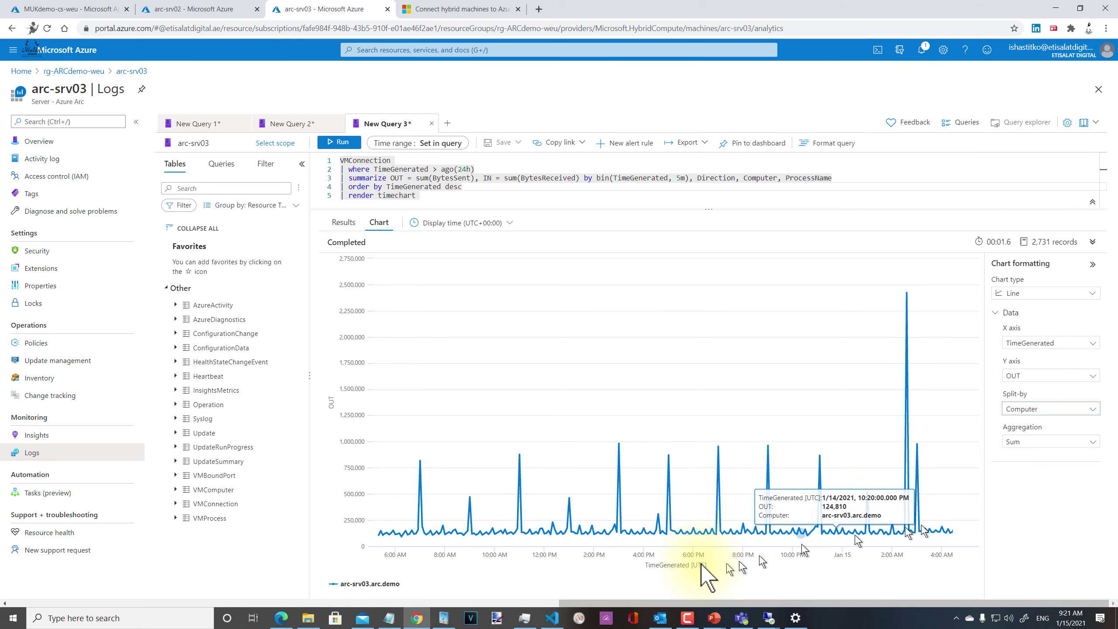
{"action": "left_click", "coordinate": [1038, 410]}
{"action": "left_click", "coordinate": [1039, 458]}
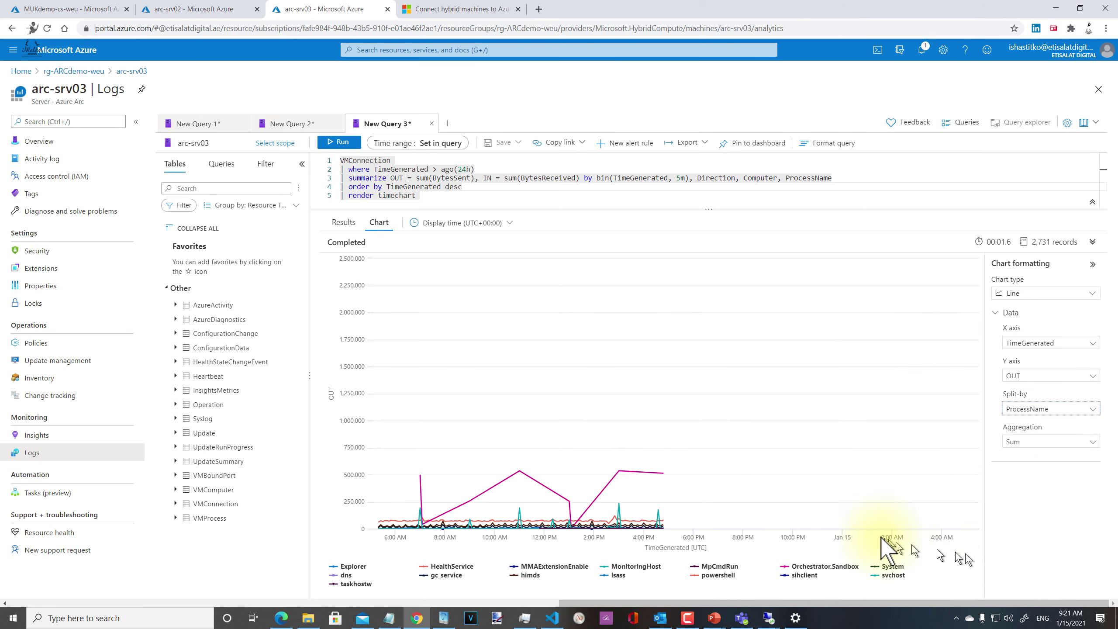
{"action": "left_click", "coordinate": [1040, 442]}
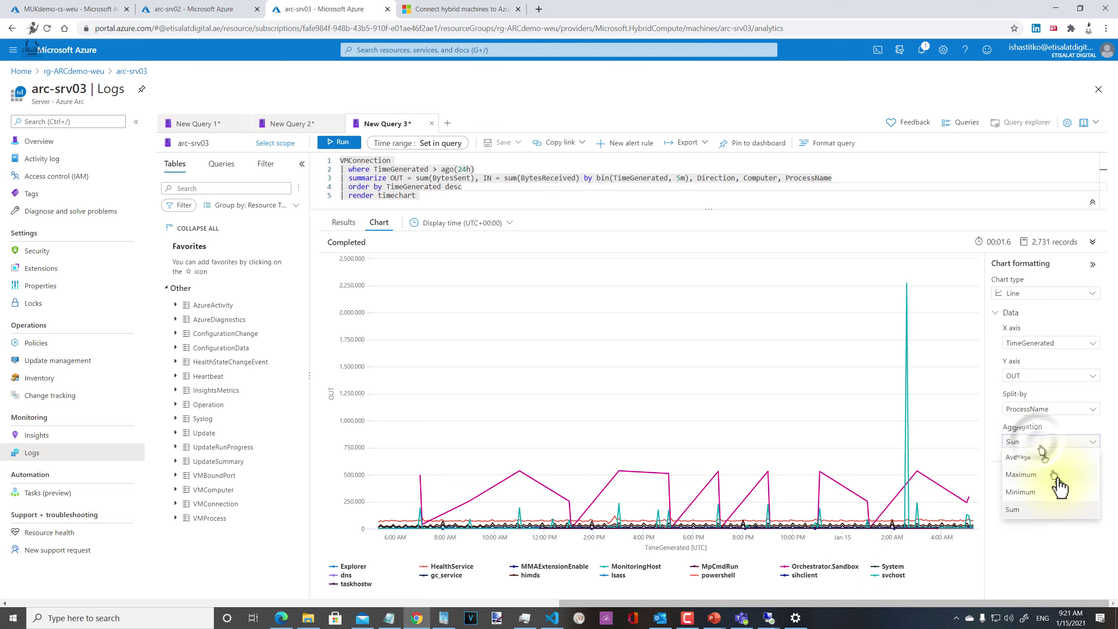
{"action": "left_click", "coordinate": [1032, 458]}
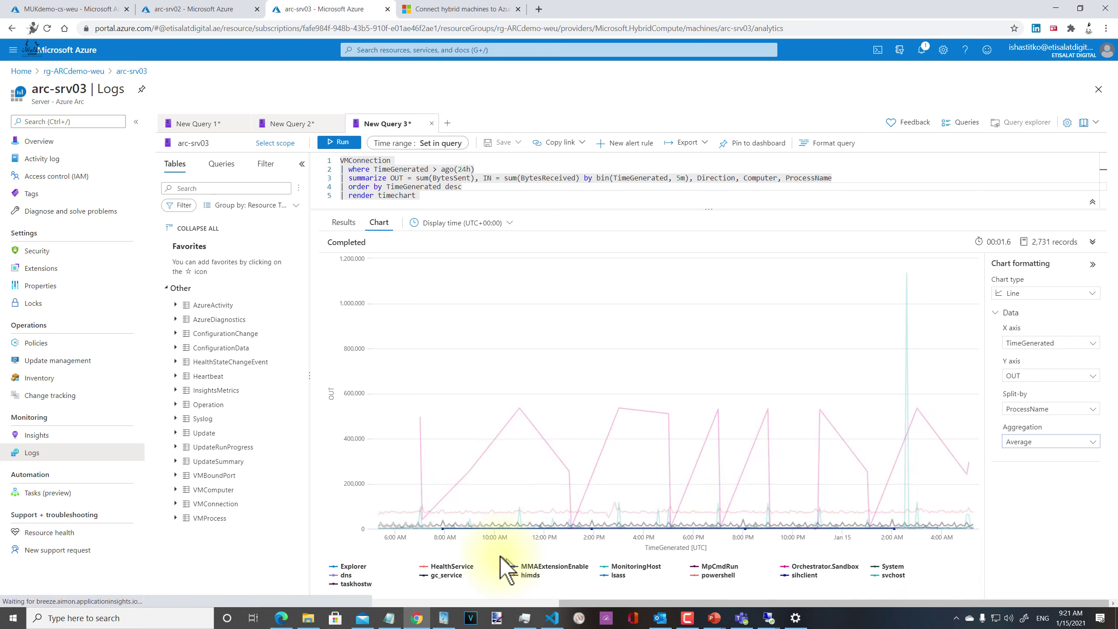
{"action": "mouse_move", "coordinate": [455, 490]}
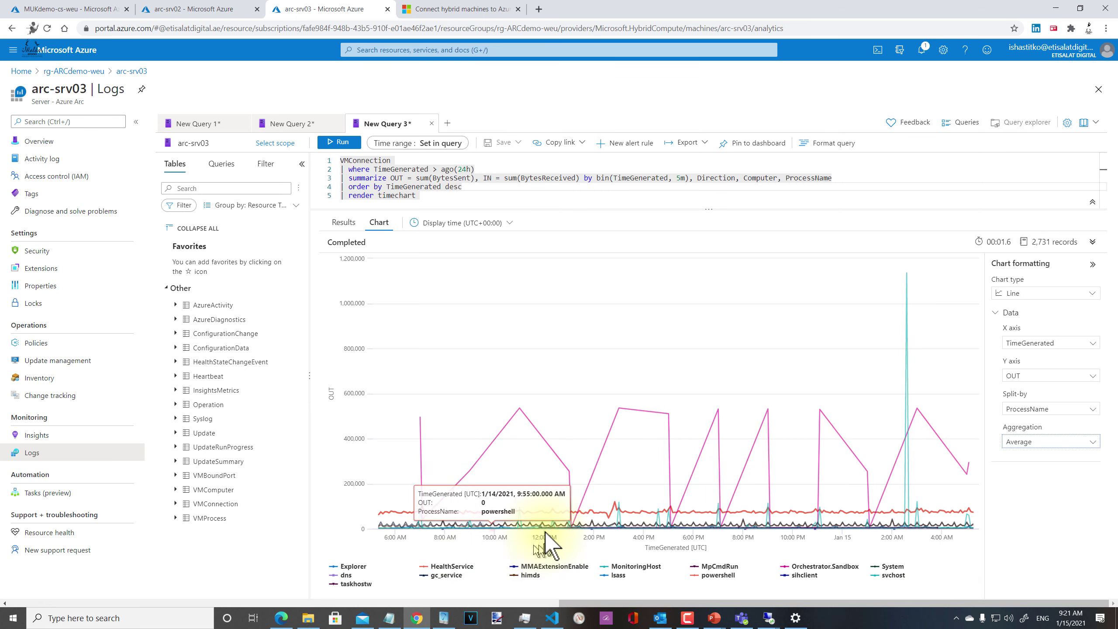
{"action": "mouse_move", "coordinate": [515, 416]}
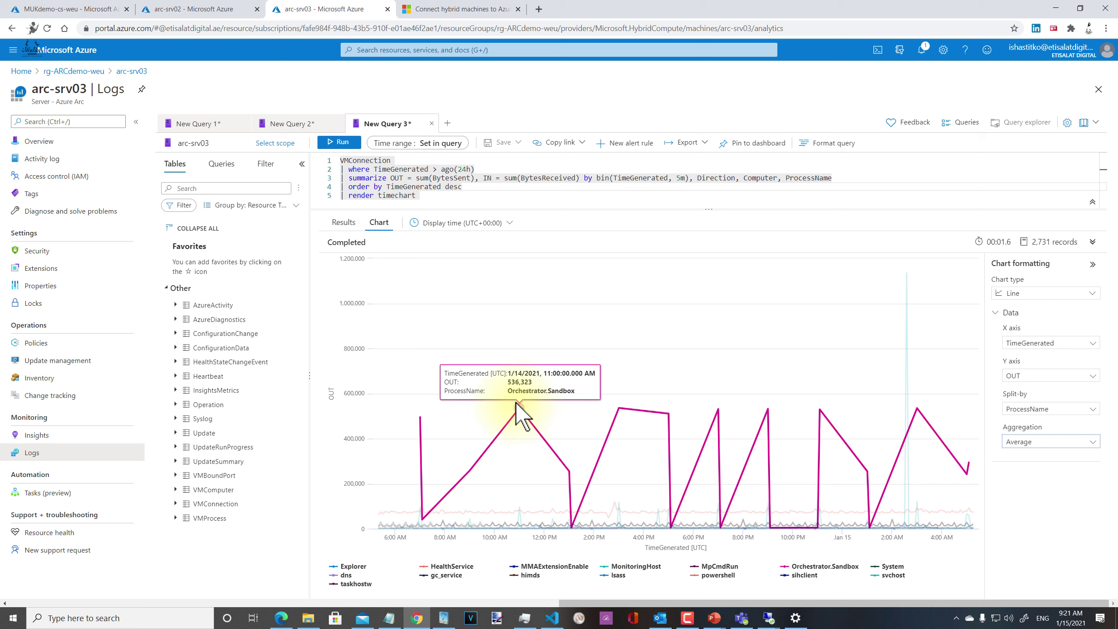
Step: Switch the chart's Y axis value from OUT to IN
{"action": "left_click", "coordinate": [1039, 412]}
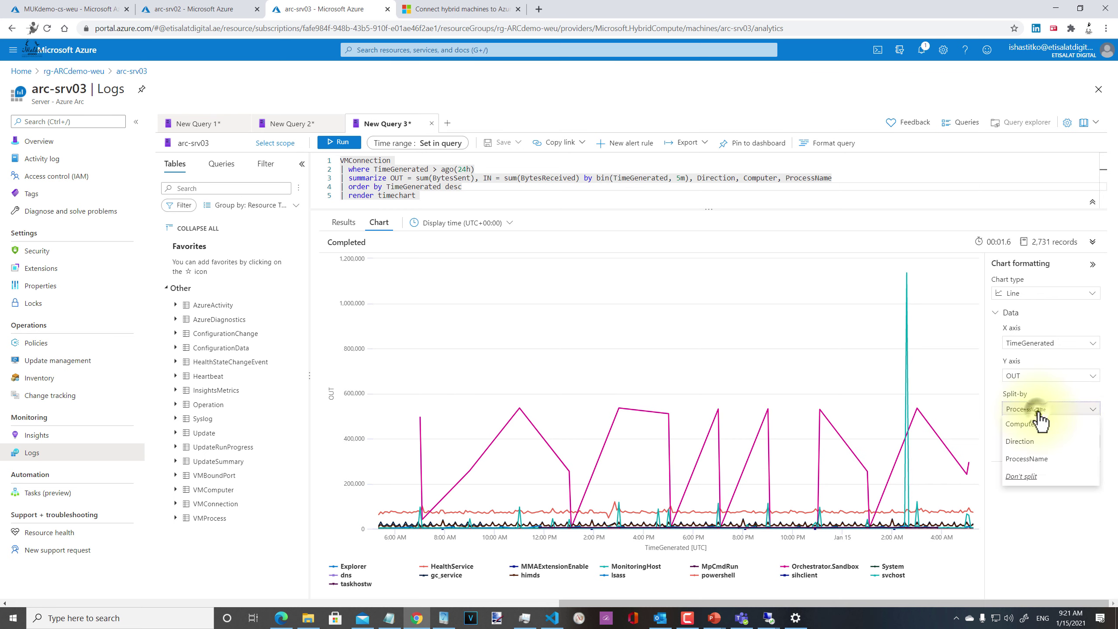
{"action": "left_click", "coordinate": [1048, 376]}
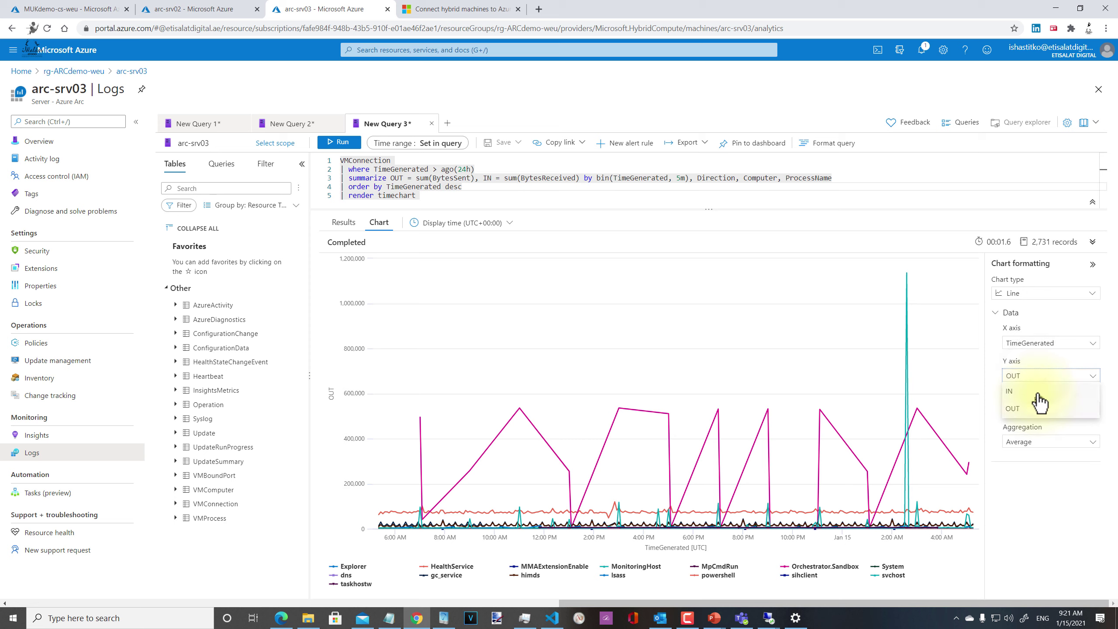
{"action": "left_click", "coordinate": [1032, 407]}
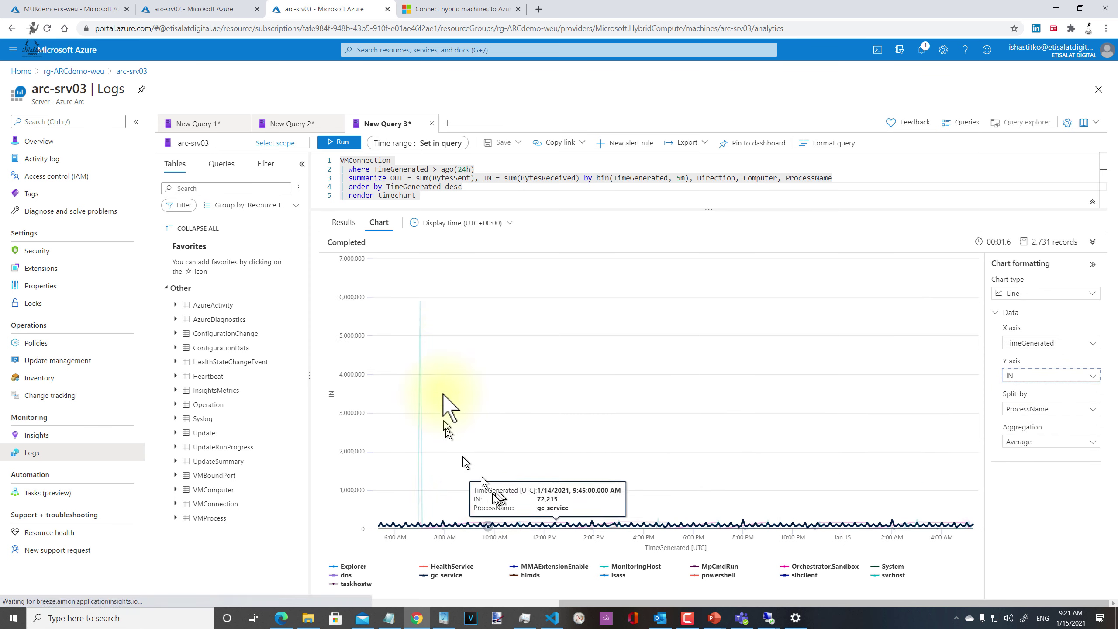
{"action": "mouse_move", "coordinate": [420, 306]}
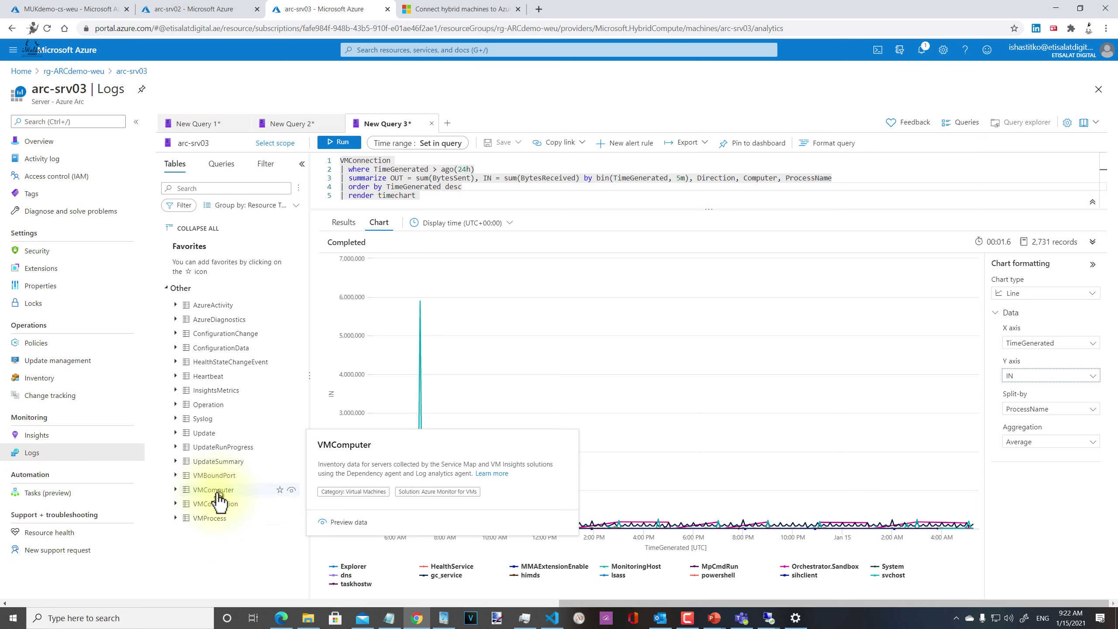
{"action": "mouse_move", "coordinate": [245, 353]}
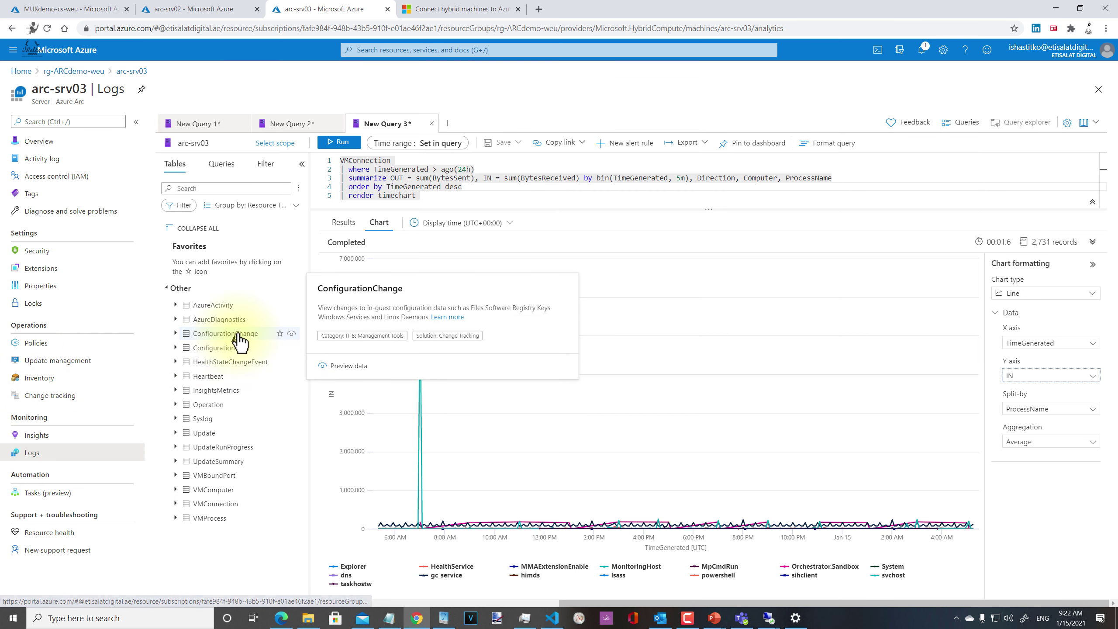
Step: Open Change tracking, discard the unsaved query, and set Time Range to Last 7 days
{"action": "left_click", "coordinate": [64, 397]}
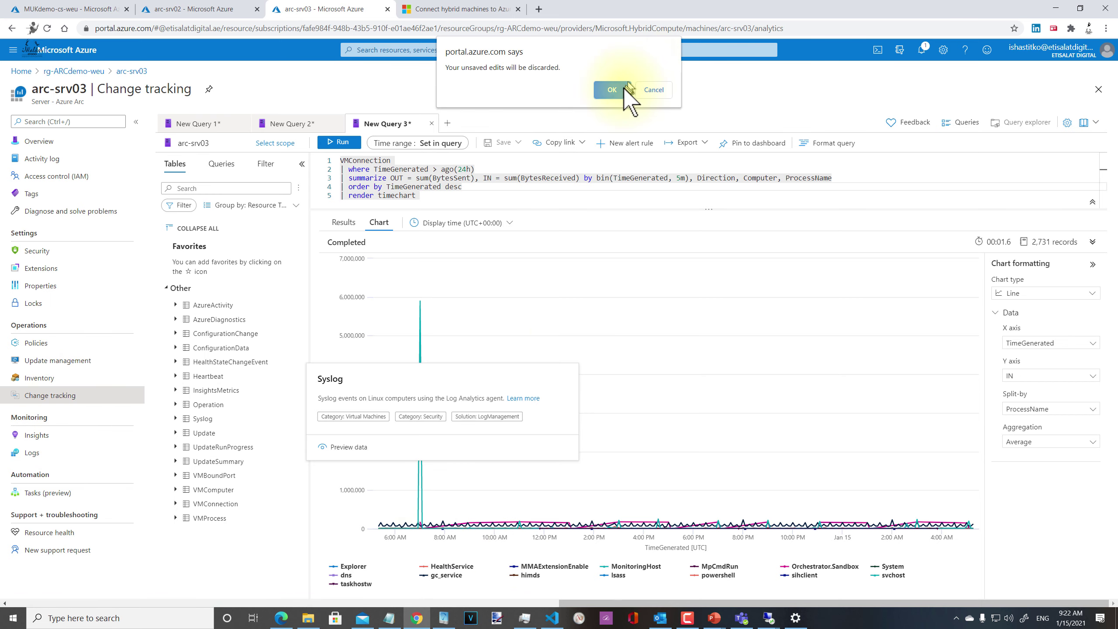
{"action": "left_click", "coordinate": [613, 91]}
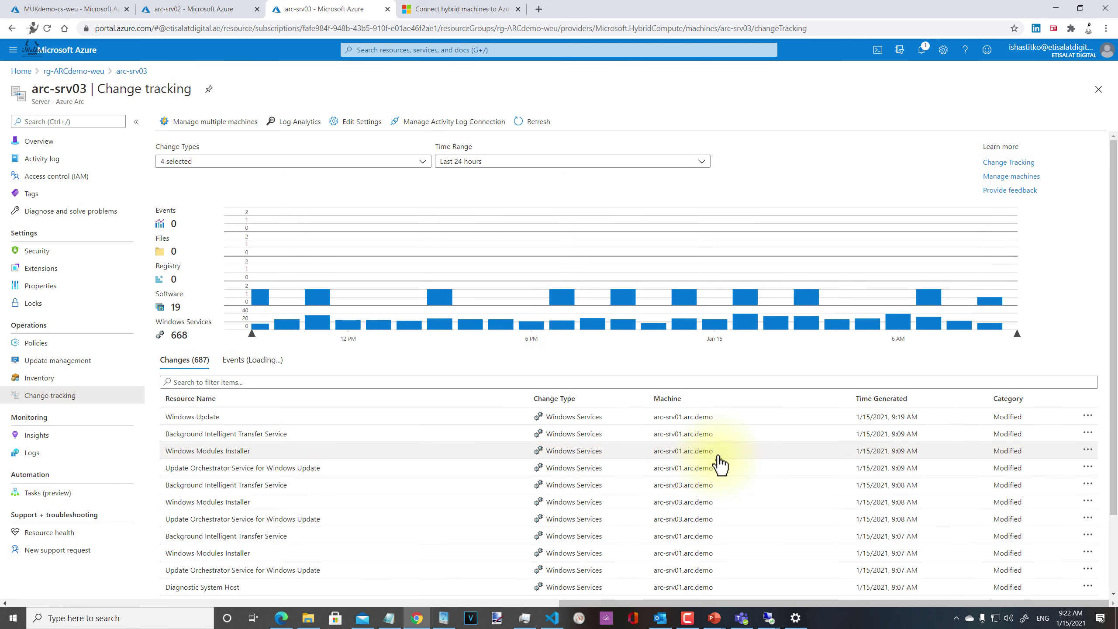
{"action": "scroll", "coordinate": [720, 463], "scroll_direction": "down", "scroll_amount": 2}
{"action": "scroll", "coordinate": [573, 424], "scroll_direction": "up", "scroll_amount": 2}
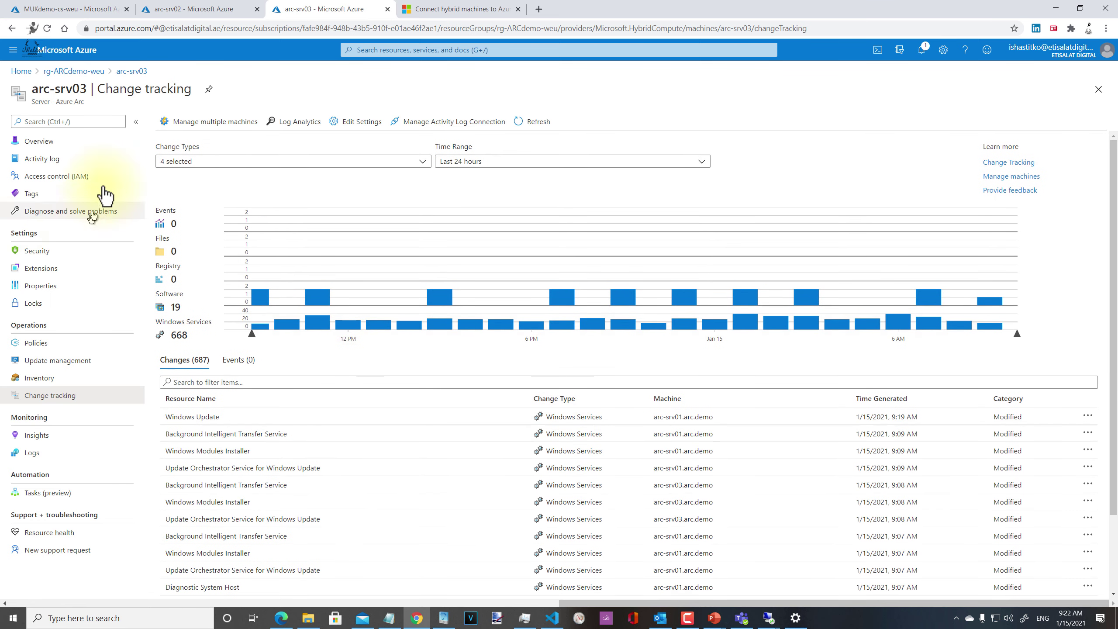
{"action": "left_click", "coordinate": [546, 164]}
{"action": "left_click", "coordinate": [474, 250]}
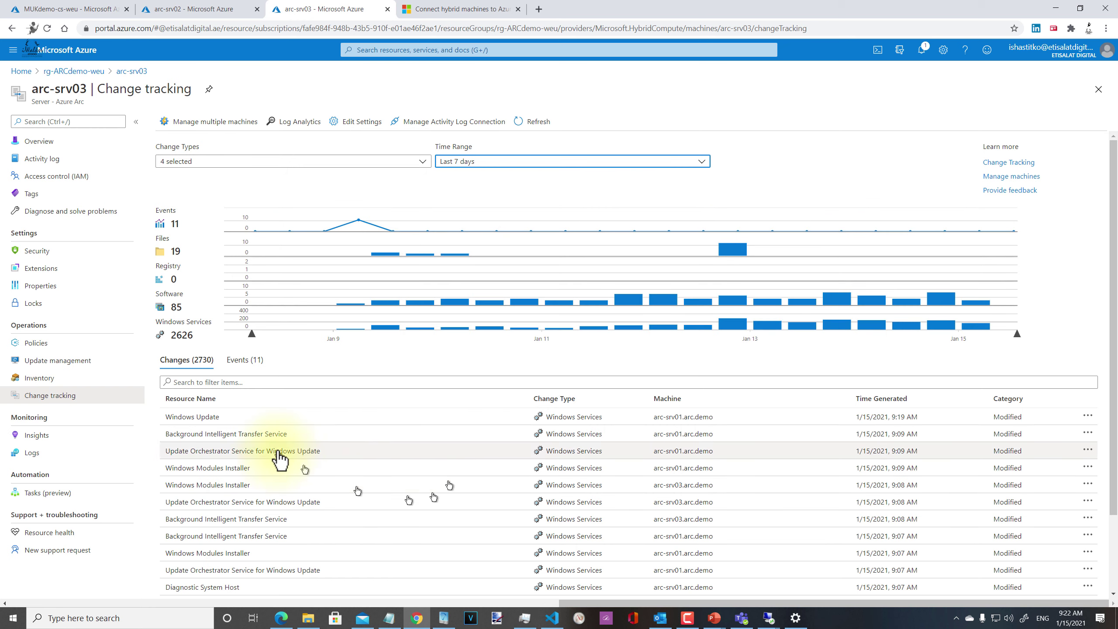
Step: Filter the changes by 'file' and open the admin password.txt change
{"action": "scroll", "coordinate": [426, 463], "scroll_direction": "down", "scroll_amount": 2}
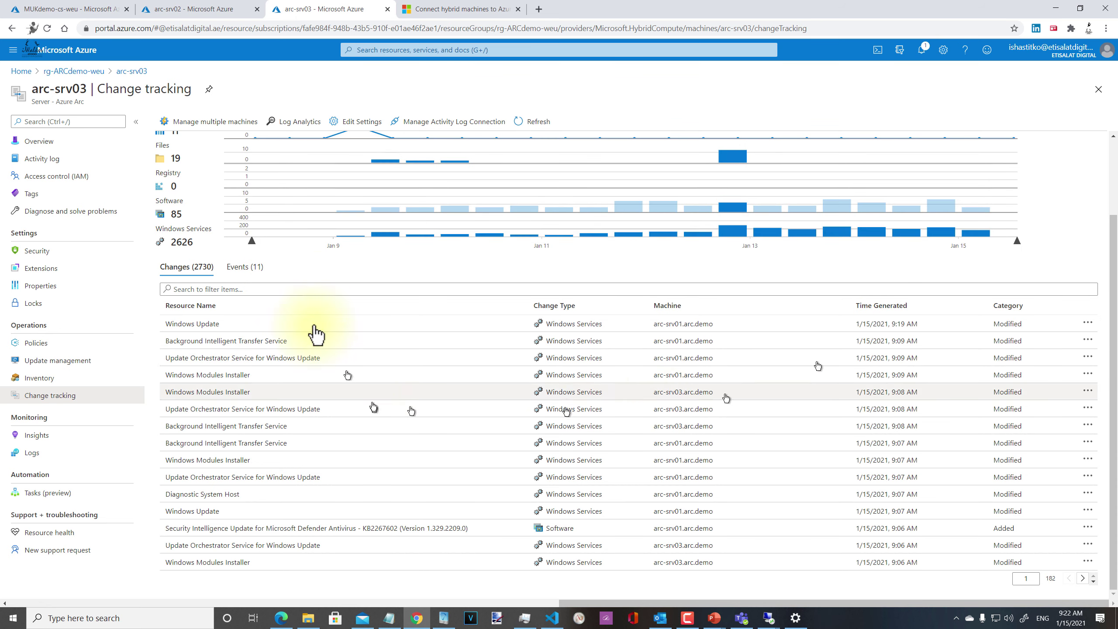
{"action": "left_click", "coordinate": [313, 290]}
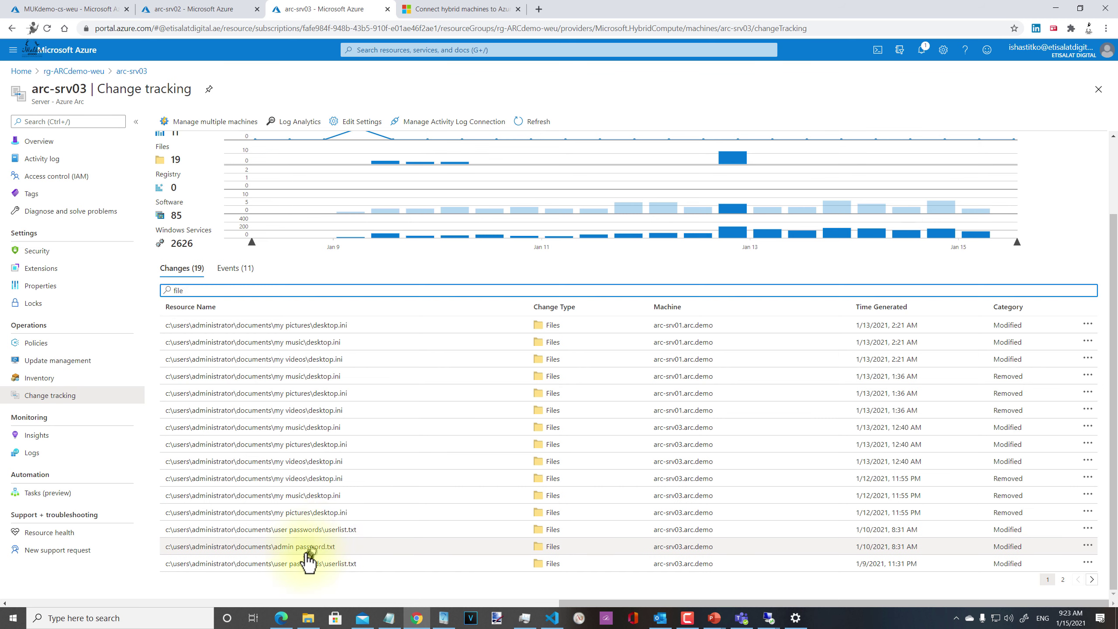
{"action": "left_click", "coordinate": [307, 550]}
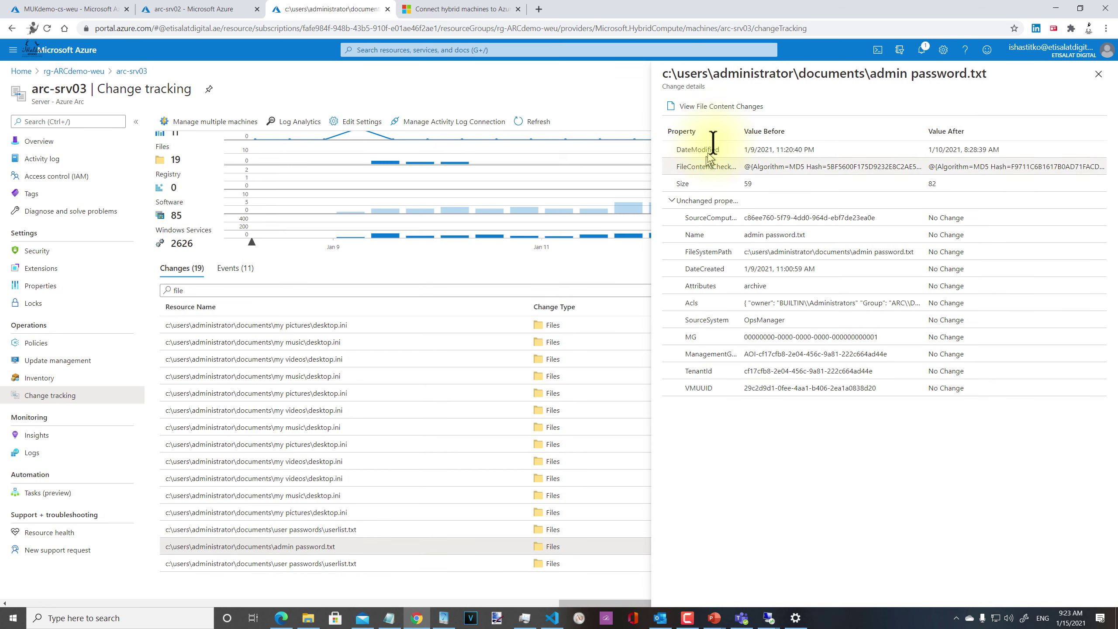
Step: View admin password.txt content changes, then page to 2 and back to 1
{"action": "left_click", "coordinate": [730, 108]}
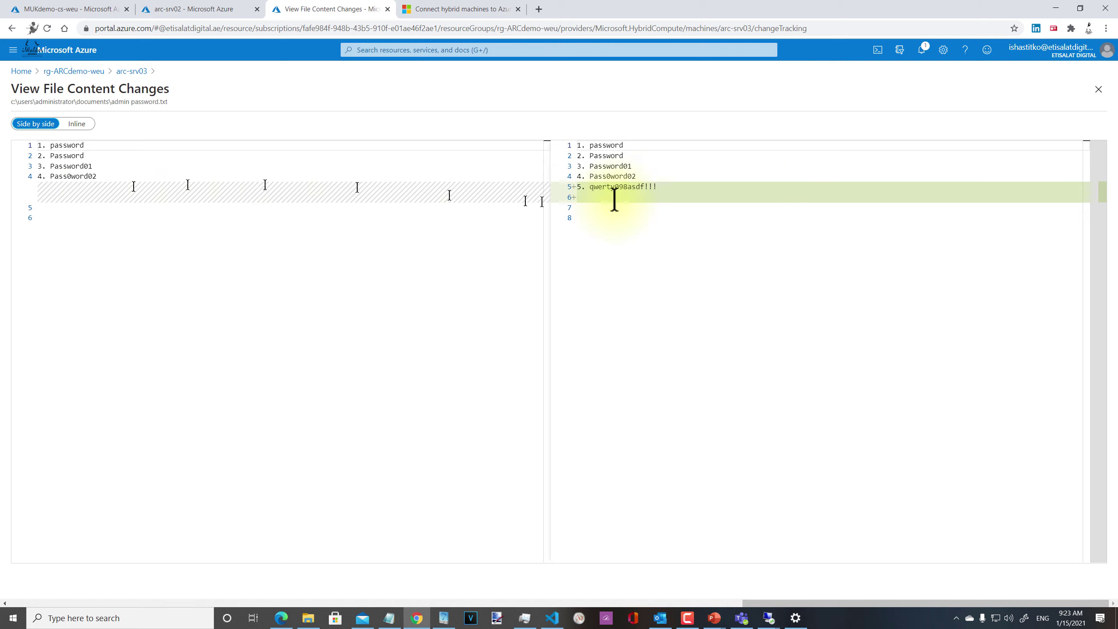
{"action": "left_click", "coordinate": [1098, 93]}
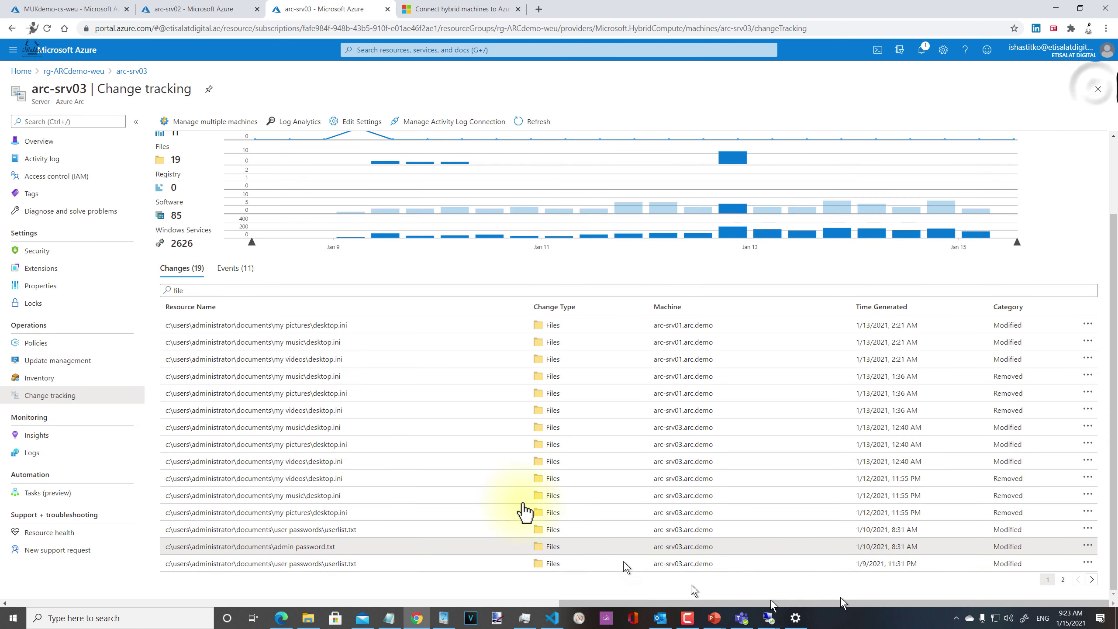
{"action": "scroll", "coordinate": [361, 518], "scroll_direction": "down", "scroll_amount": 2}
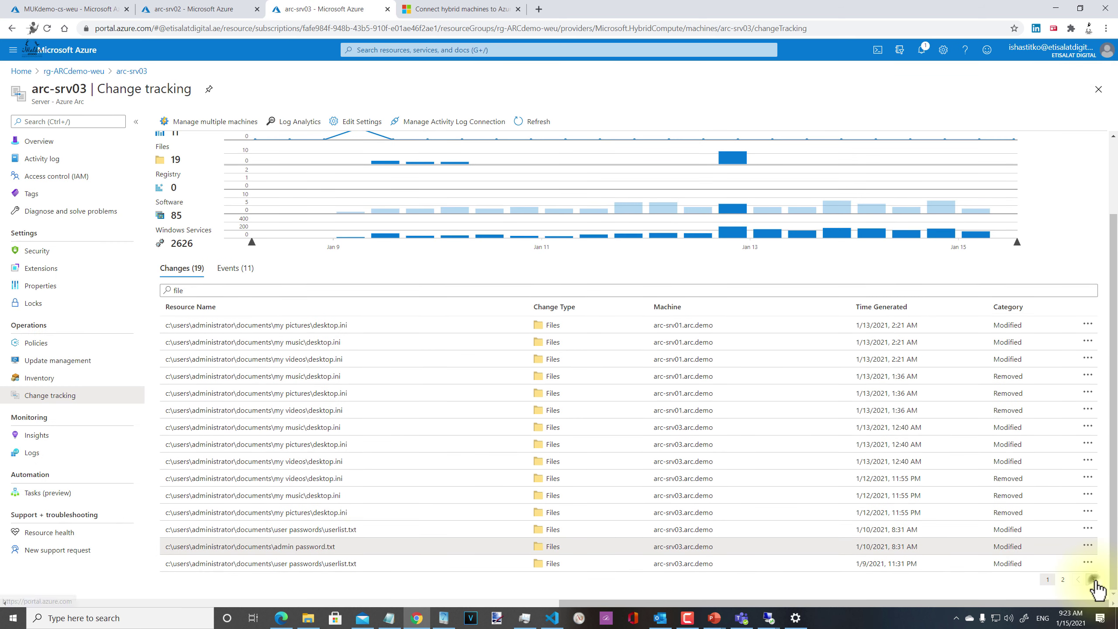
{"action": "left_click", "coordinate": [1094, 580]}
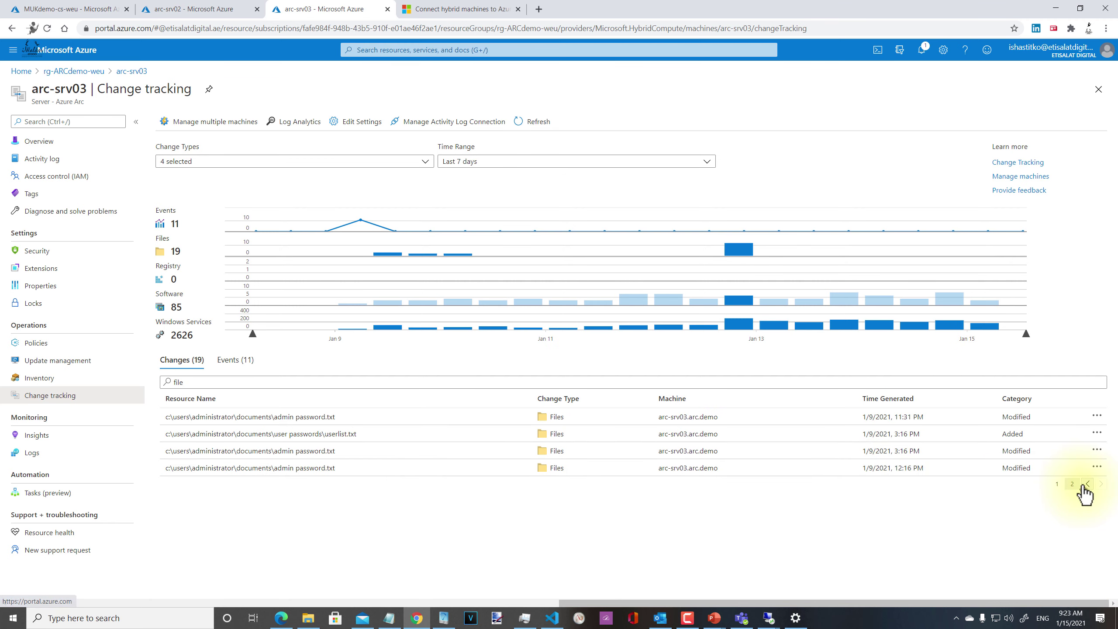
{"action": "left_click", "coordinate": [1057, 483]}
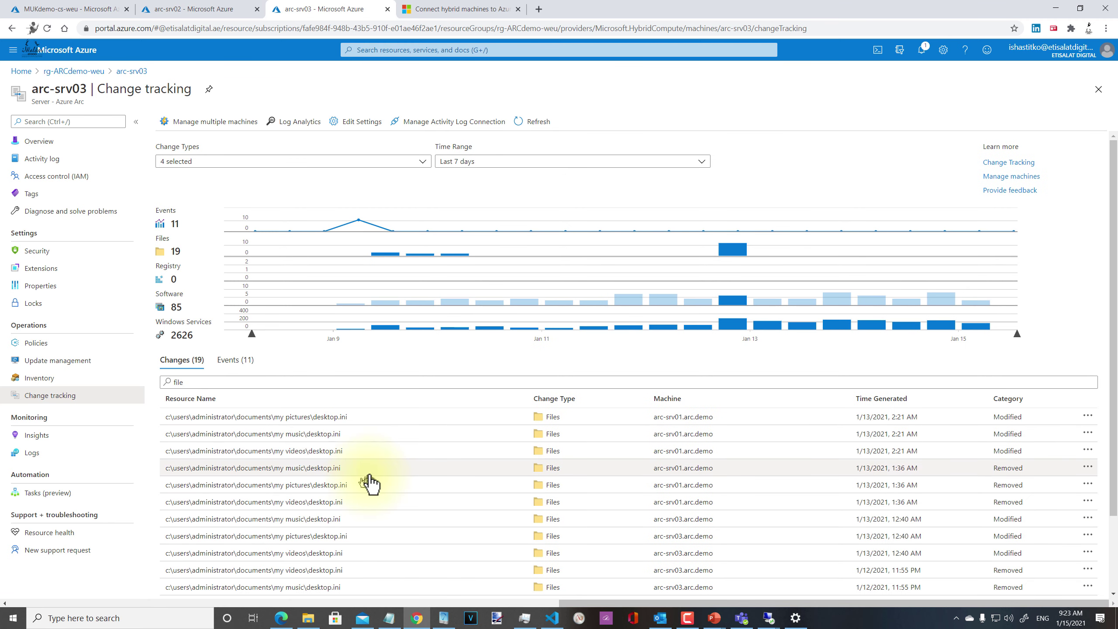
{"action": "scroll", "coordinate": [372, 480], "scroll_direction": "down", "scroll_amount": 2}
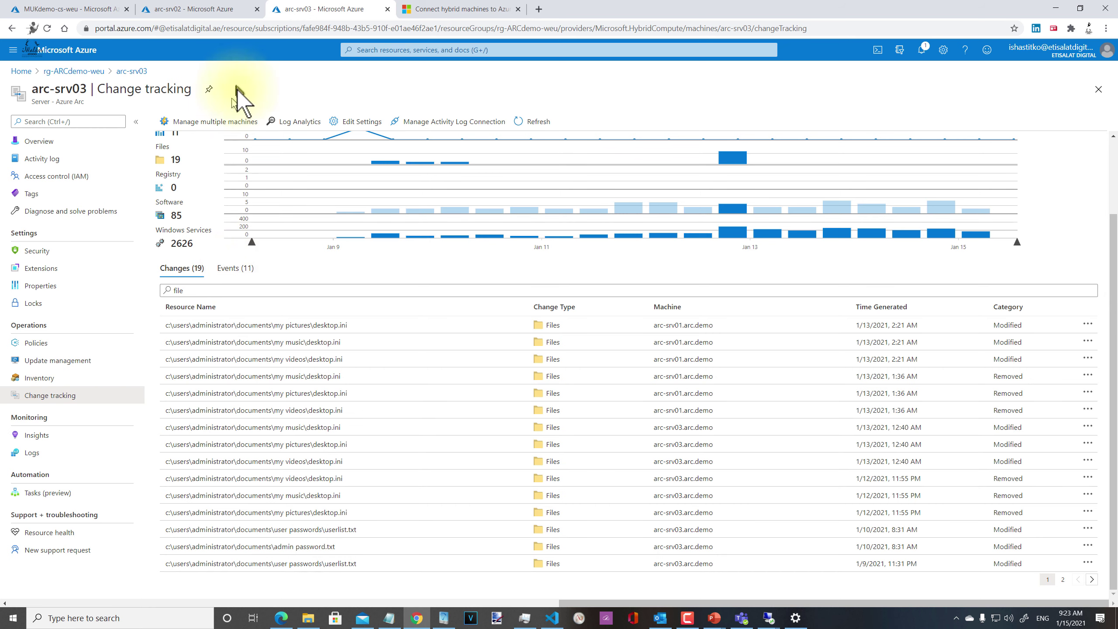
Step: Open arc-srv03's Inventory and page through installed software to page 4
{"action": "left_click", "coordinate": [69, 379]}
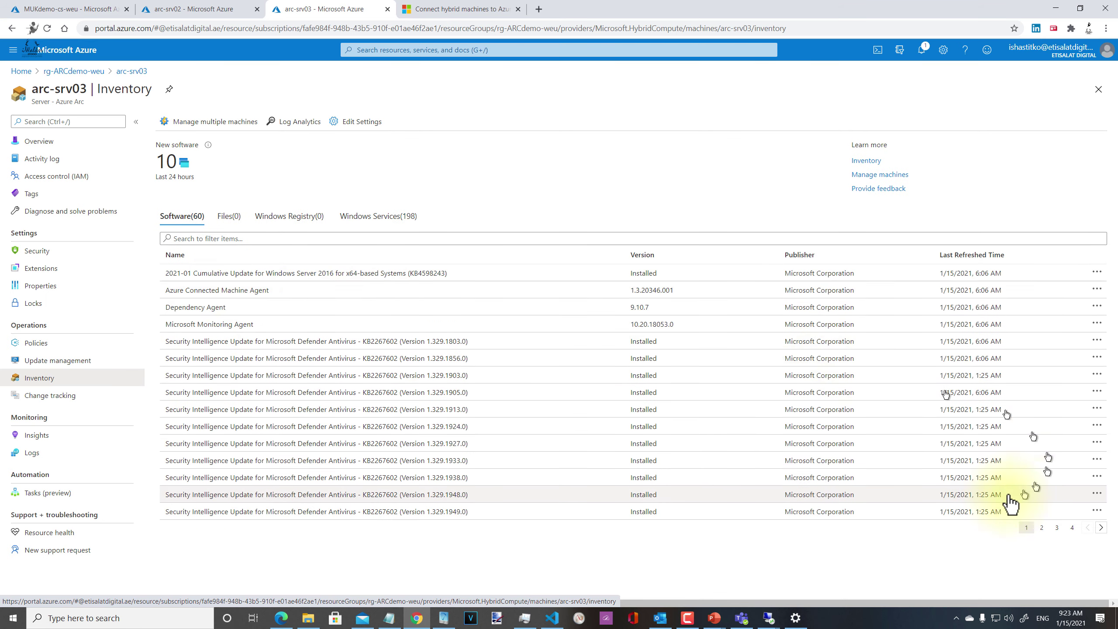
{"action": "left_click", "coordinate": [1043, 527]}
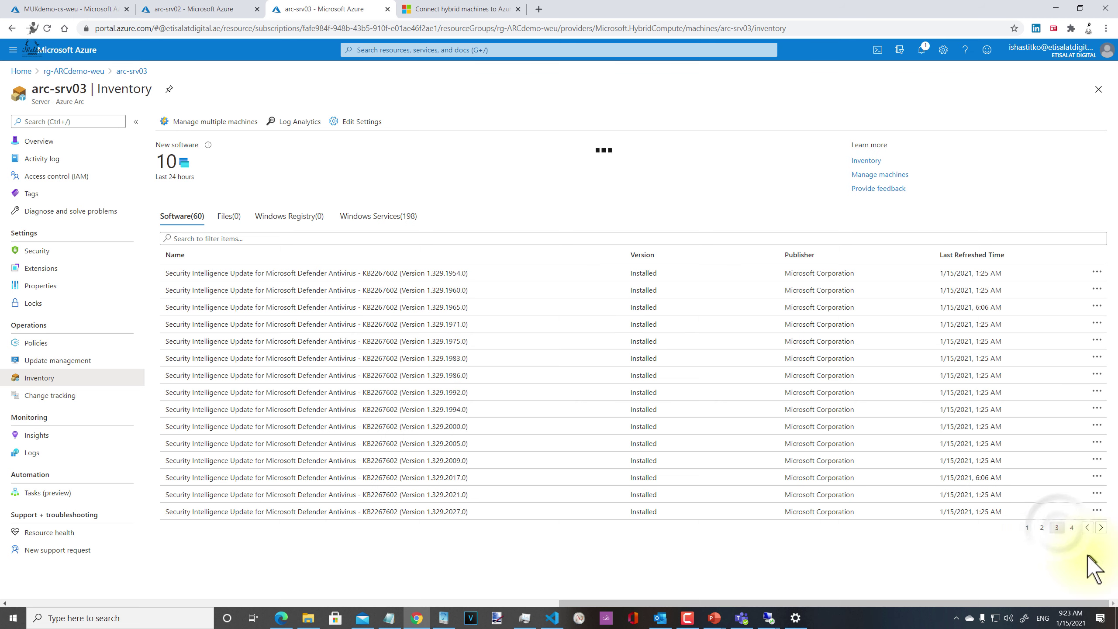
{"action": "left_click", "coordinate": [1072, 528]}
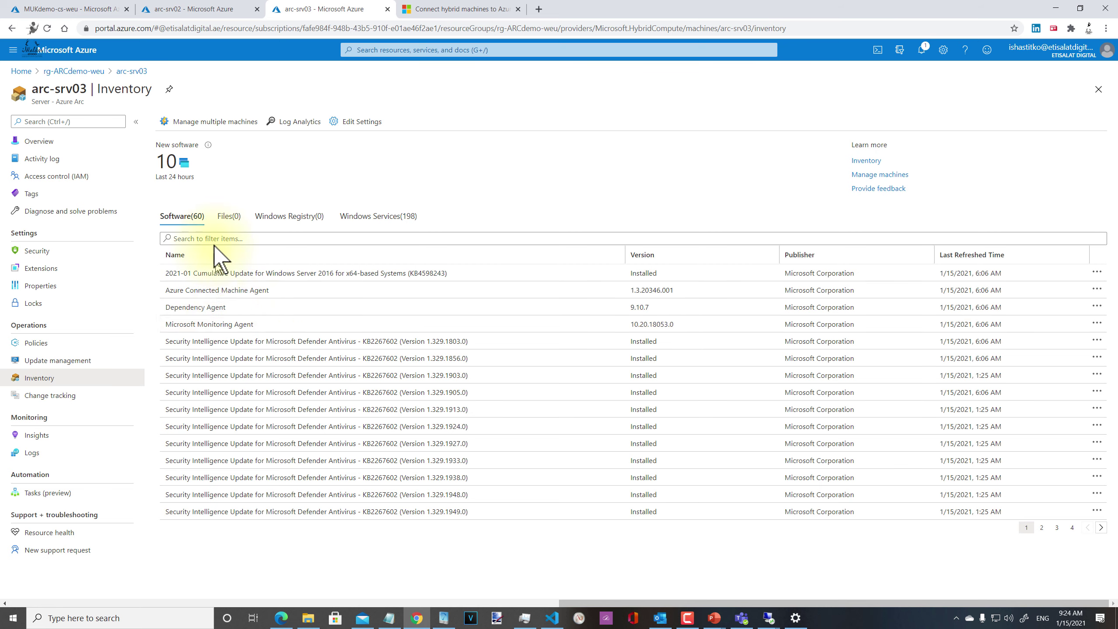
Step: Browse the Files, Windows Registry and Windows Services tabs, then open Edit Settings
{"action": "left_click", "coordinate": [230, 216]}
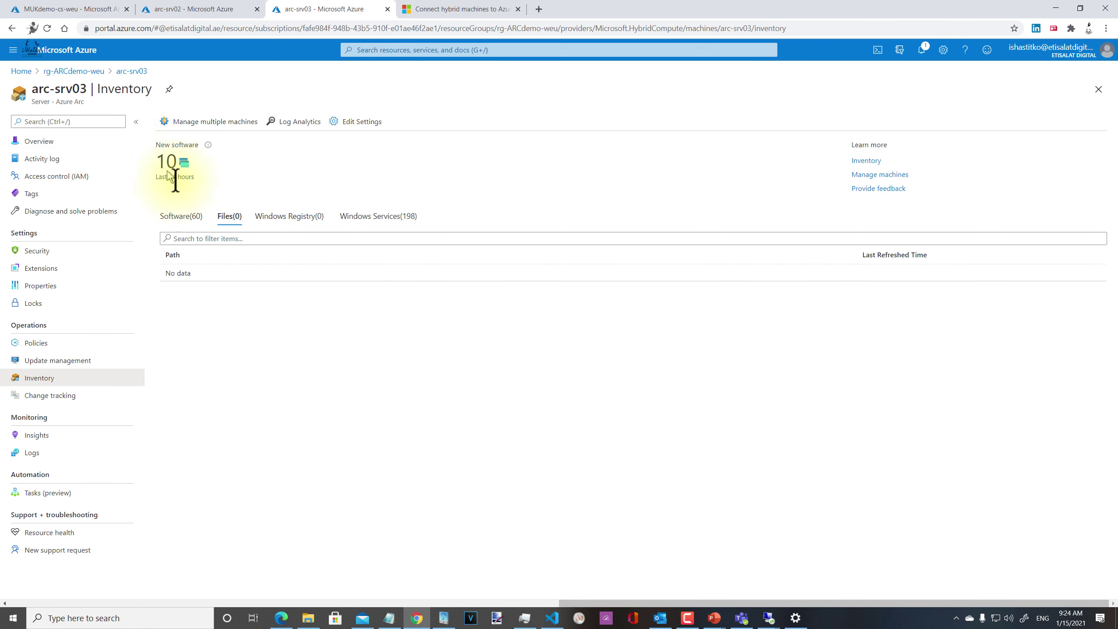
{"action": "left_click", "coordinate": [308, 220]}
{"action": "left_click", "coordinate": [359, 216]}
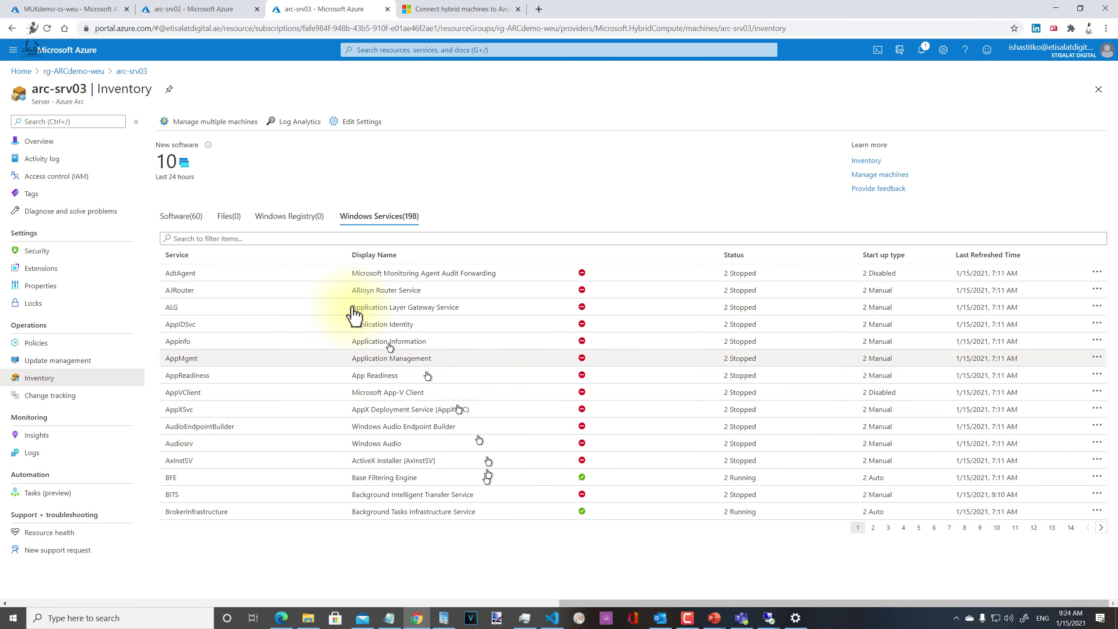
{"action": "left_click", "coordinate": [344, 121]}
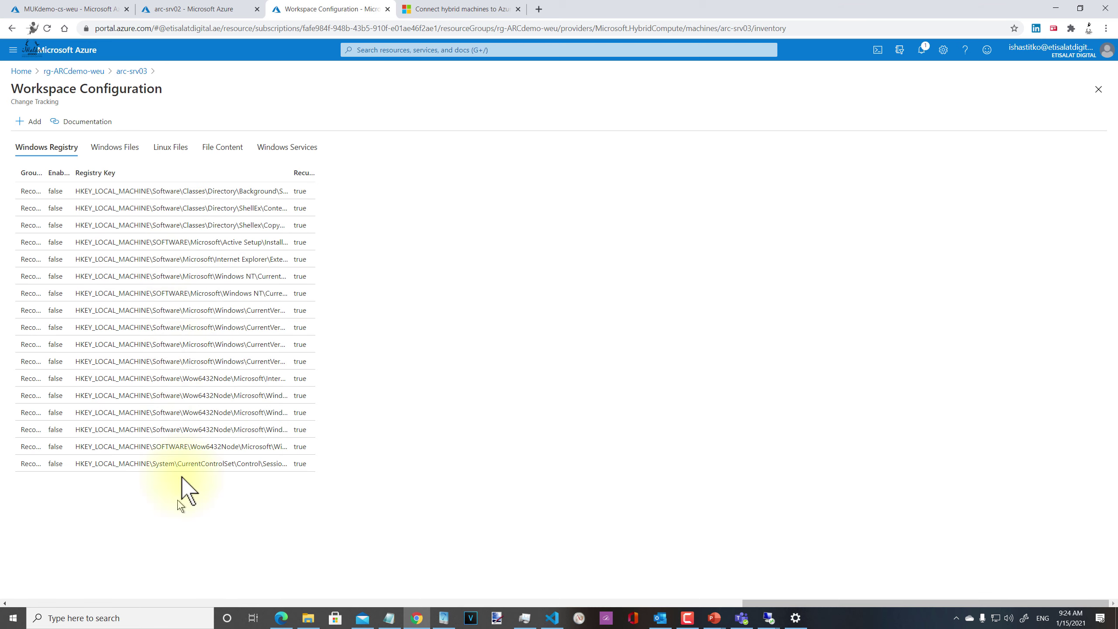
Step: Check the tracked Documents path and Windows Services frequency, then go to rg-ARCdemo-weu
{"action": "left_click", "coordinate": [116, 150]}
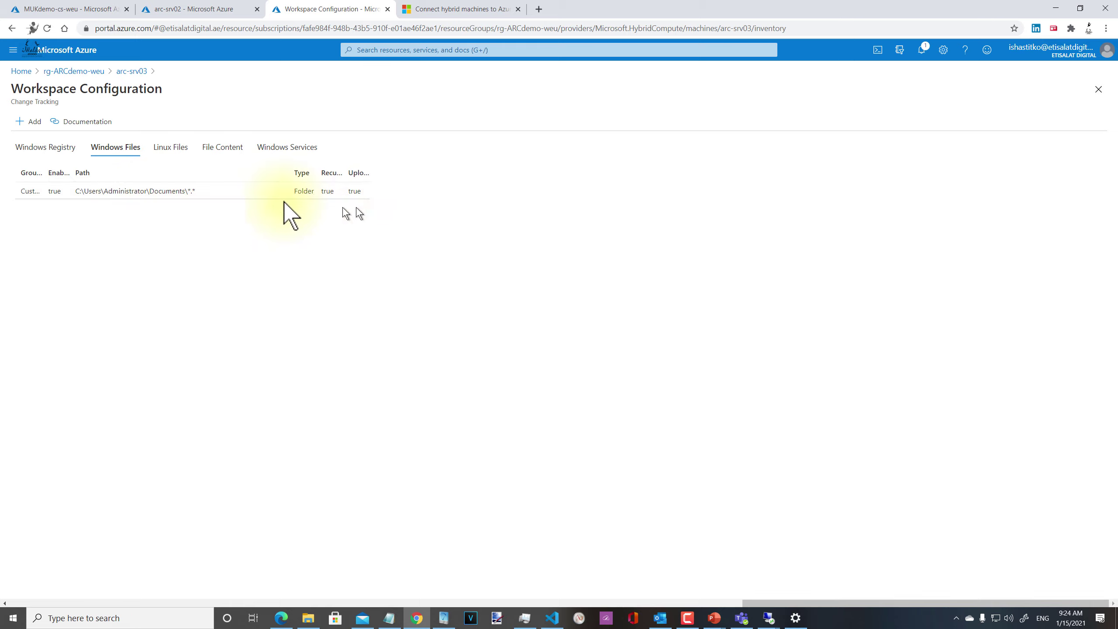
{"action": "left_click", "coordinate": [177, 193]}
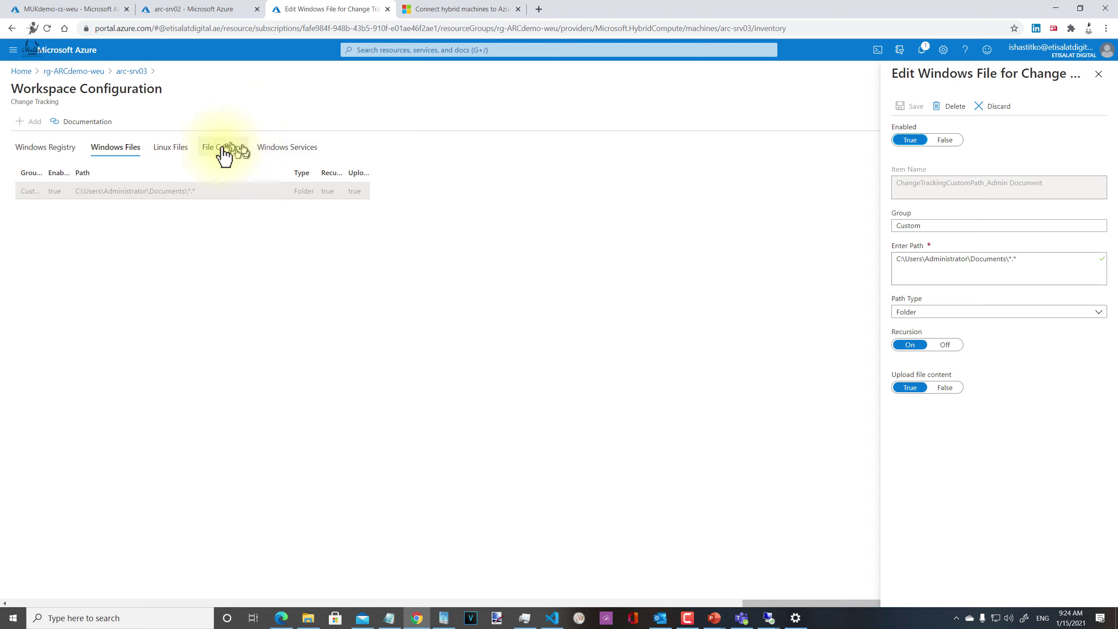
{"action": "left_click", "coordinate": [288, 149]}
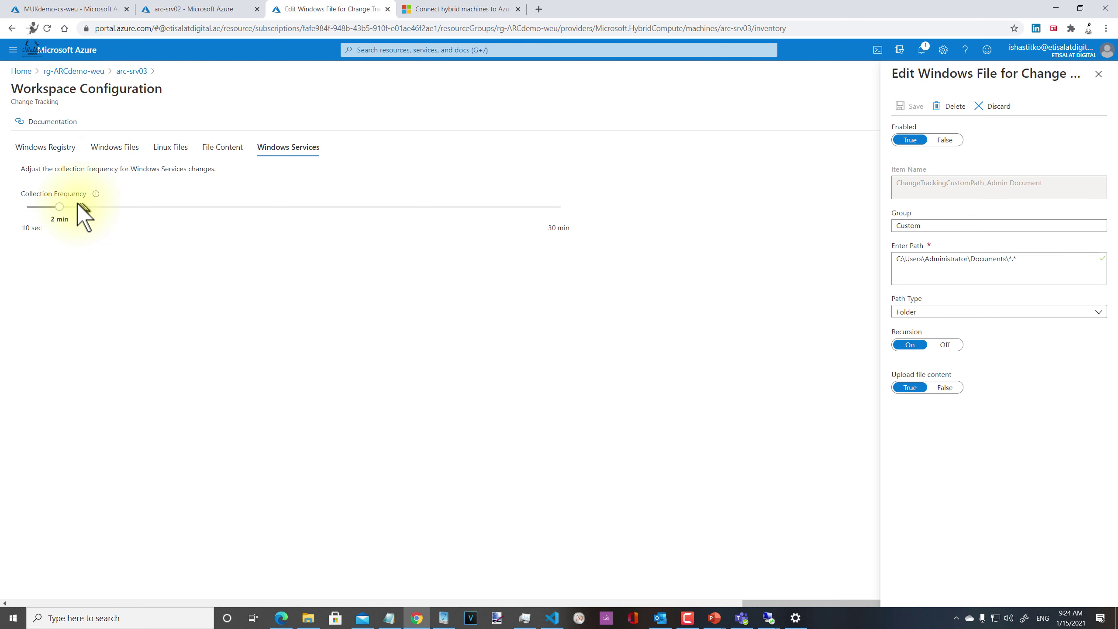
{"action": "left_click", "coordinate": [88, 70]}
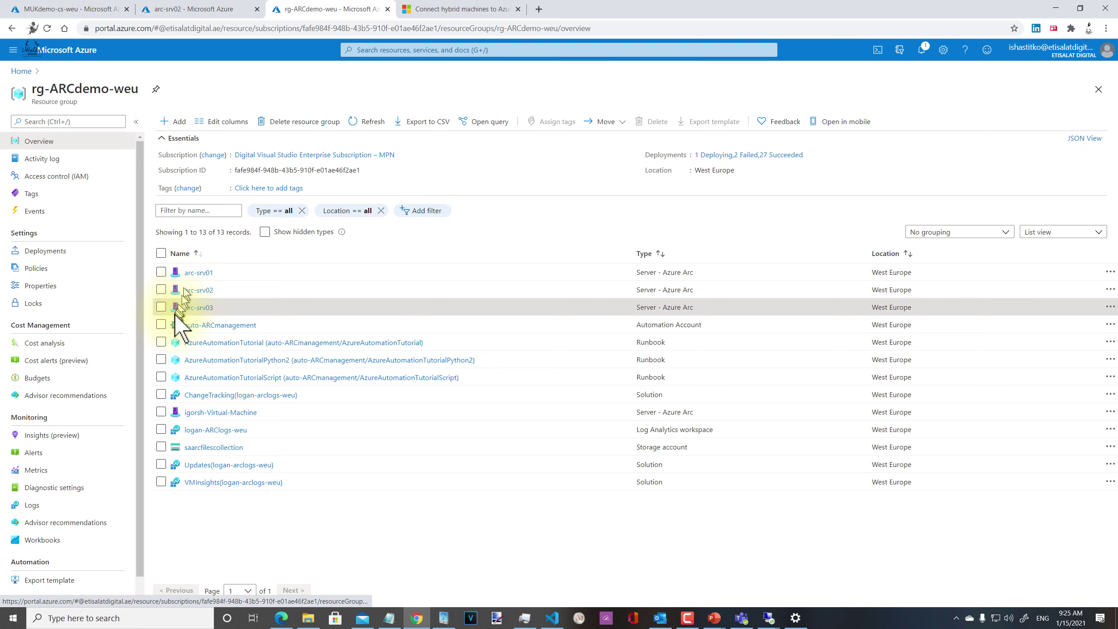
Step: Open arc-srv03's arc-WindowsUpdate-daily deployment schedule under Update management
{"action": "left_click", "coordinate": [203, 308]}
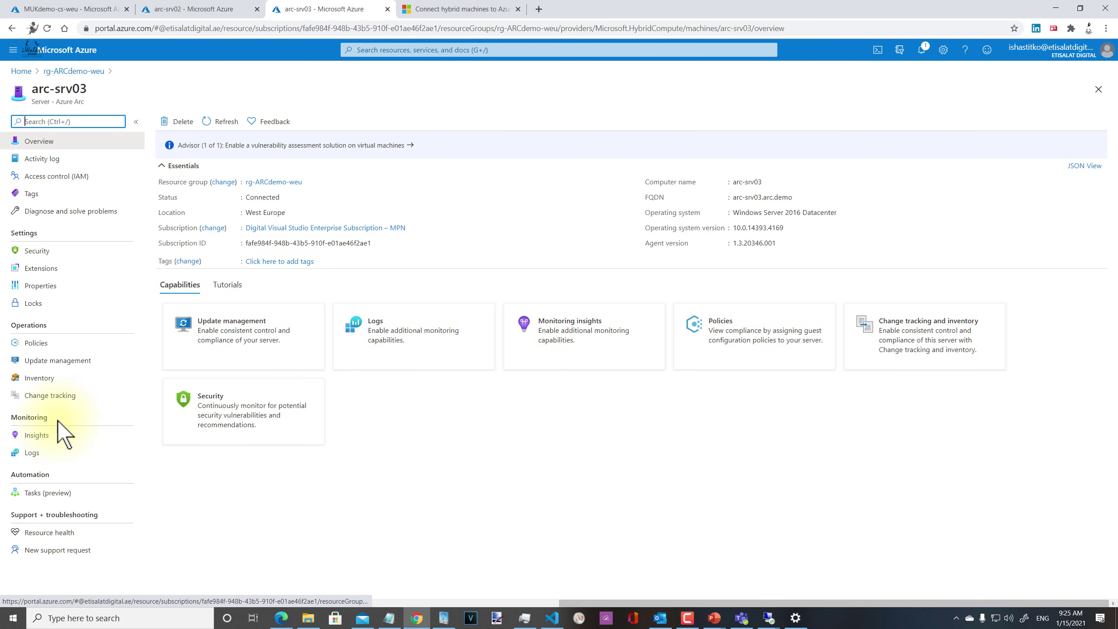
{"action": "left_click", "coordinate": [64, 365]}
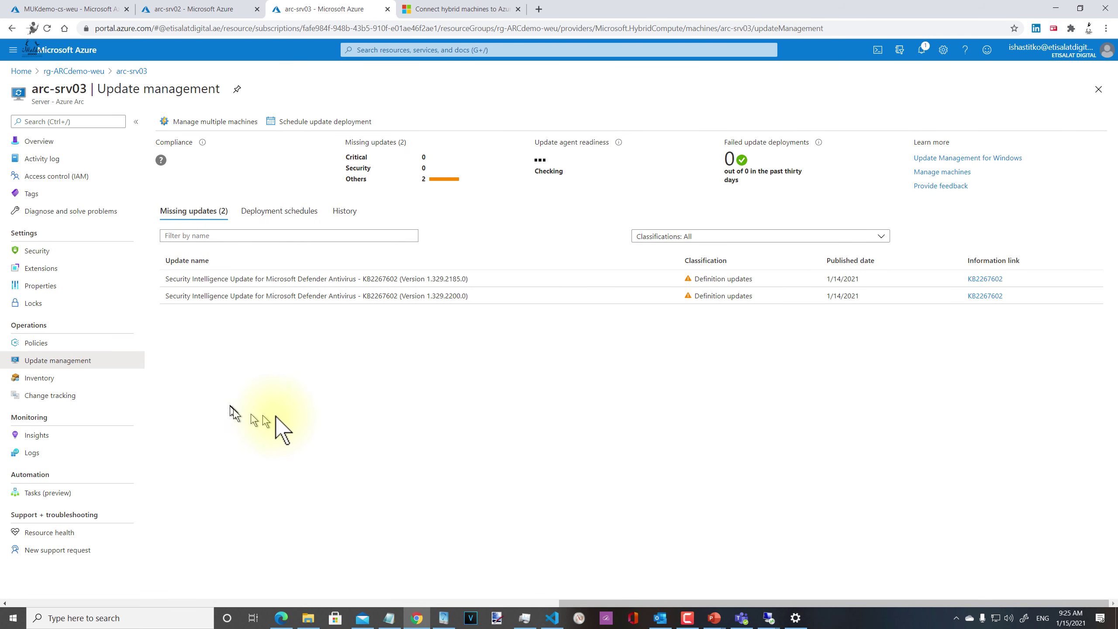
{"action": "left_click", "coordinate": [282, 211]}
{"action": "left_click", "coordinate": [245, 284]}
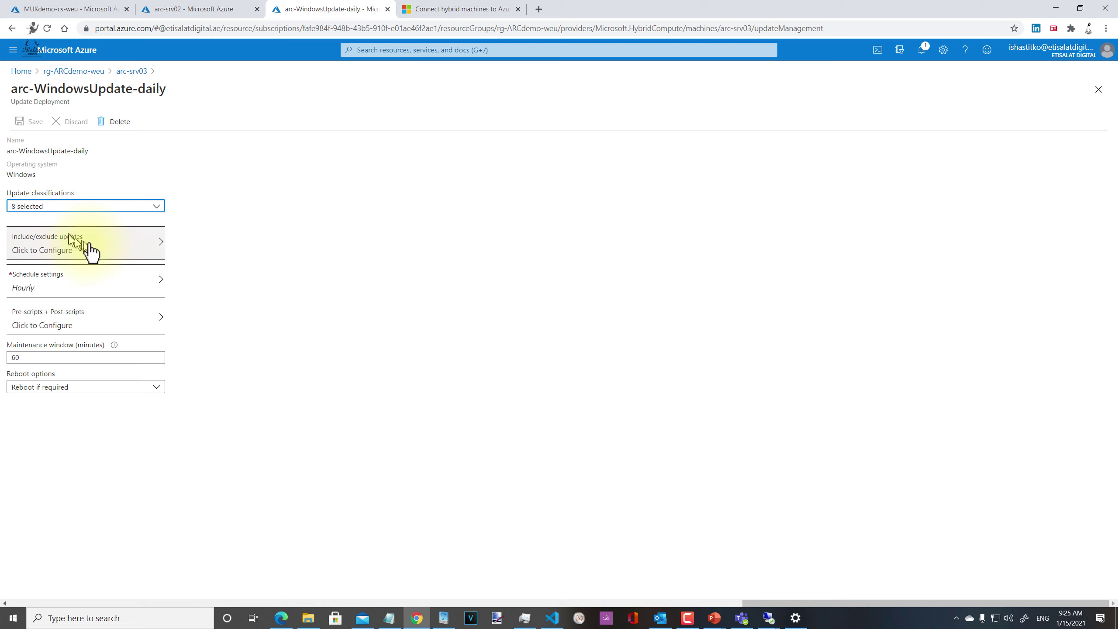
Step: Review its classifications, include/exclude and pre/post-script settings, then return to deployment schedules
{"action": "left_click", "coordinate": [107, 207]}
{"action": "left_click", "coordinate": [364, 197]}
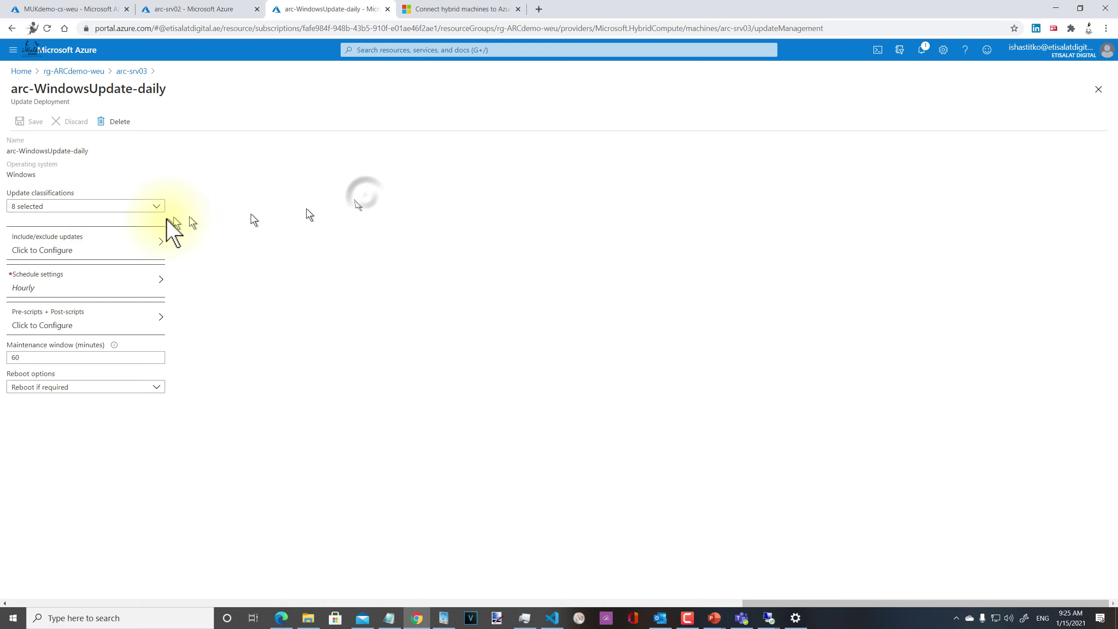
{"action": "left_click", "coordinate": [126, 242]}
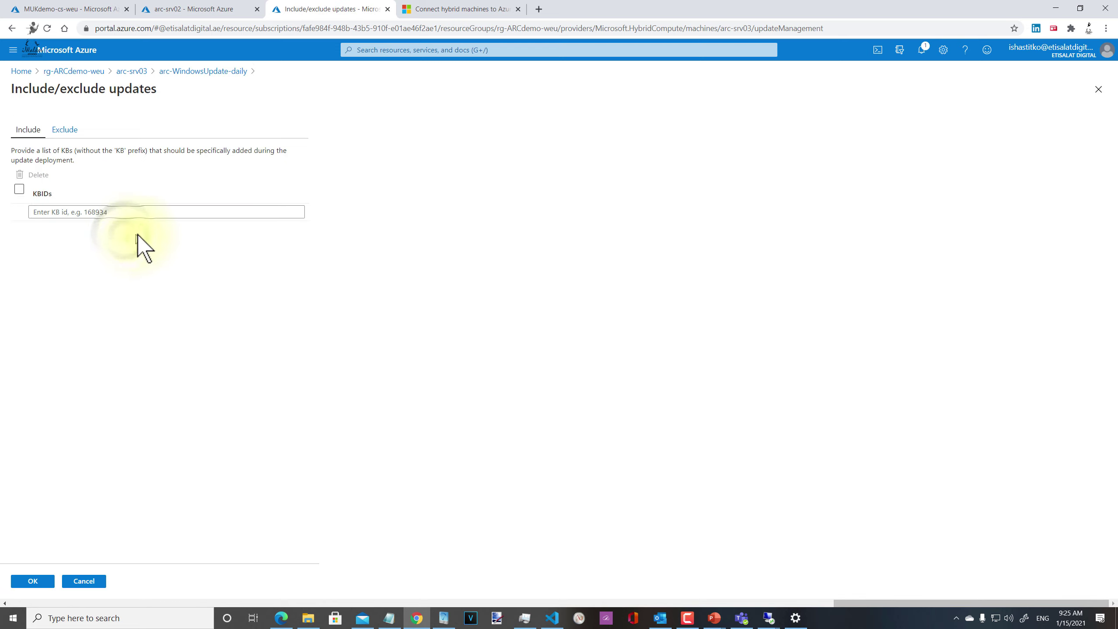
{"action": "left_click", "coordinate": [225, 71]}
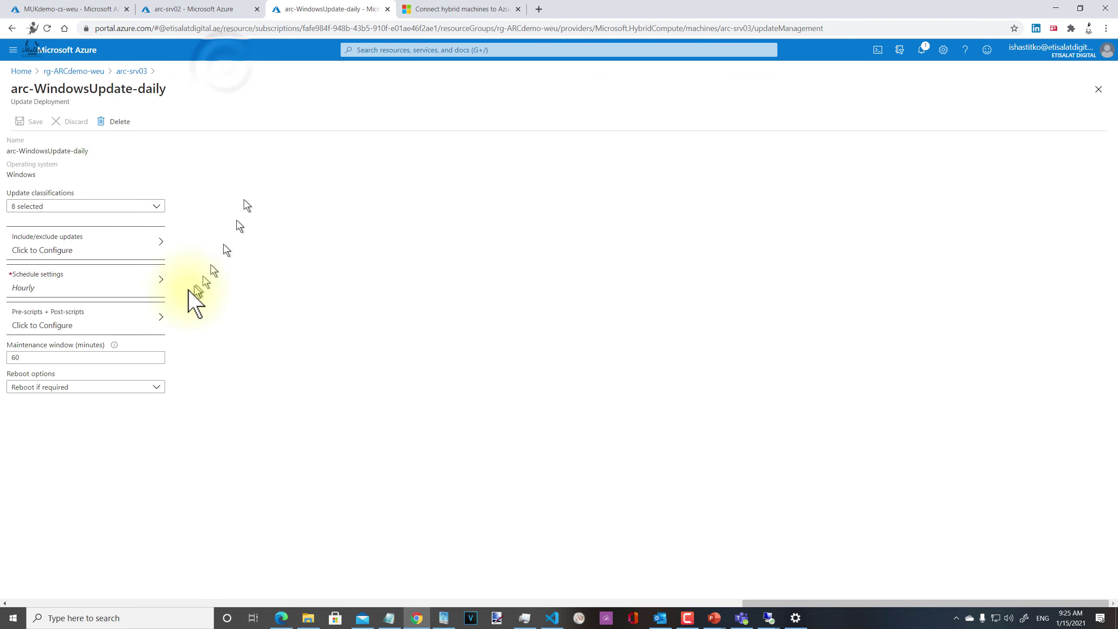
{"action": "left_click", "coordinate": [119, 329]}
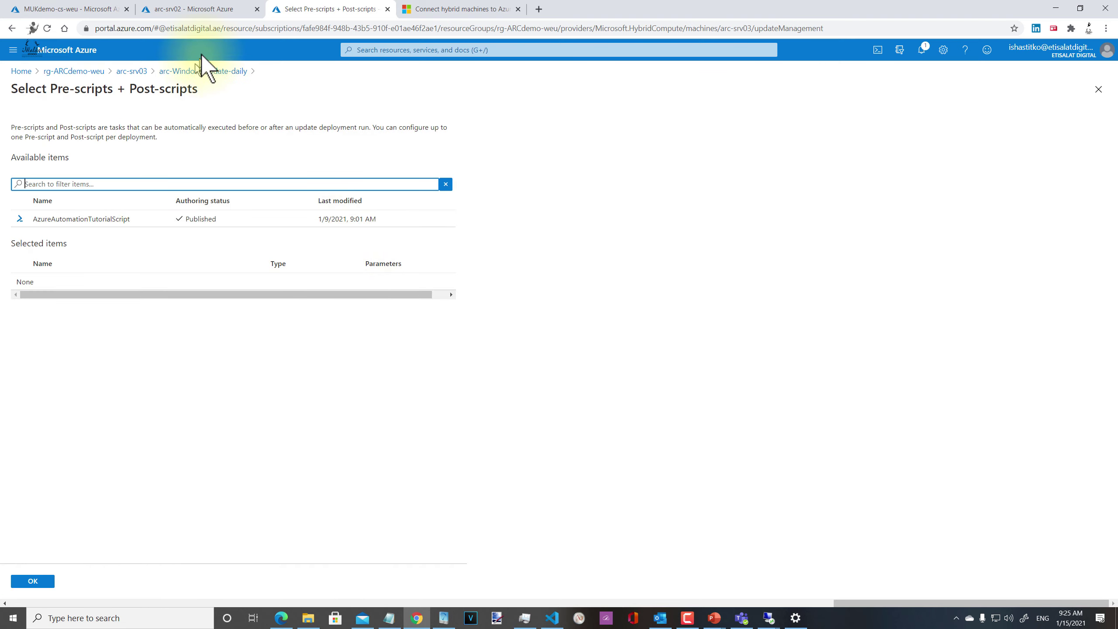
{"action": "left_click", "coordinate": [223, 71]}
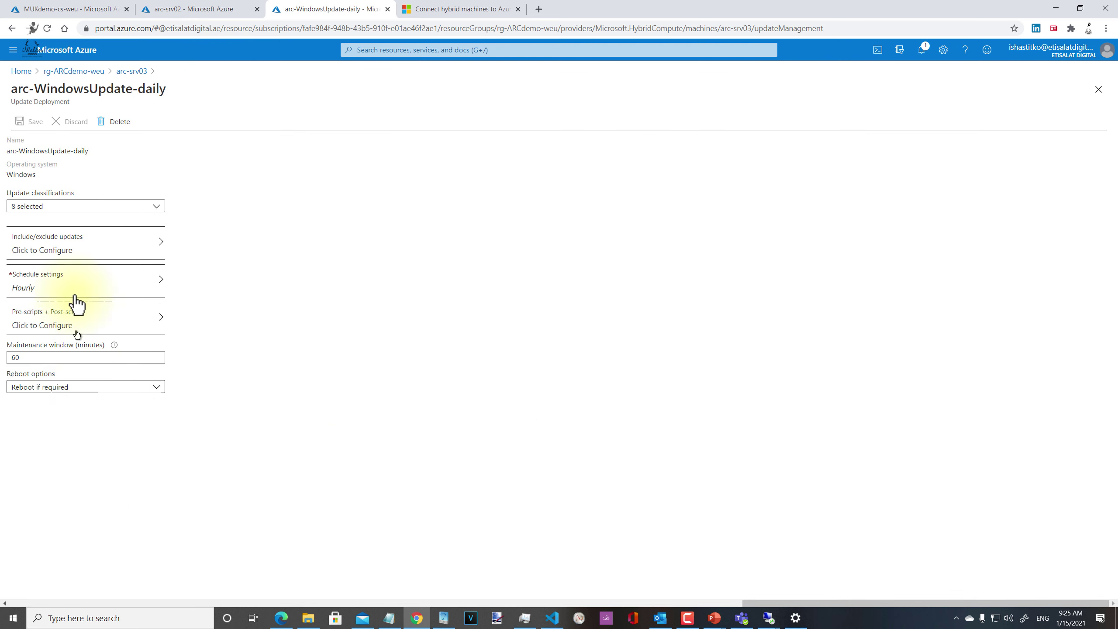
{"action": "left_click", "coordinate": [131, 72]}
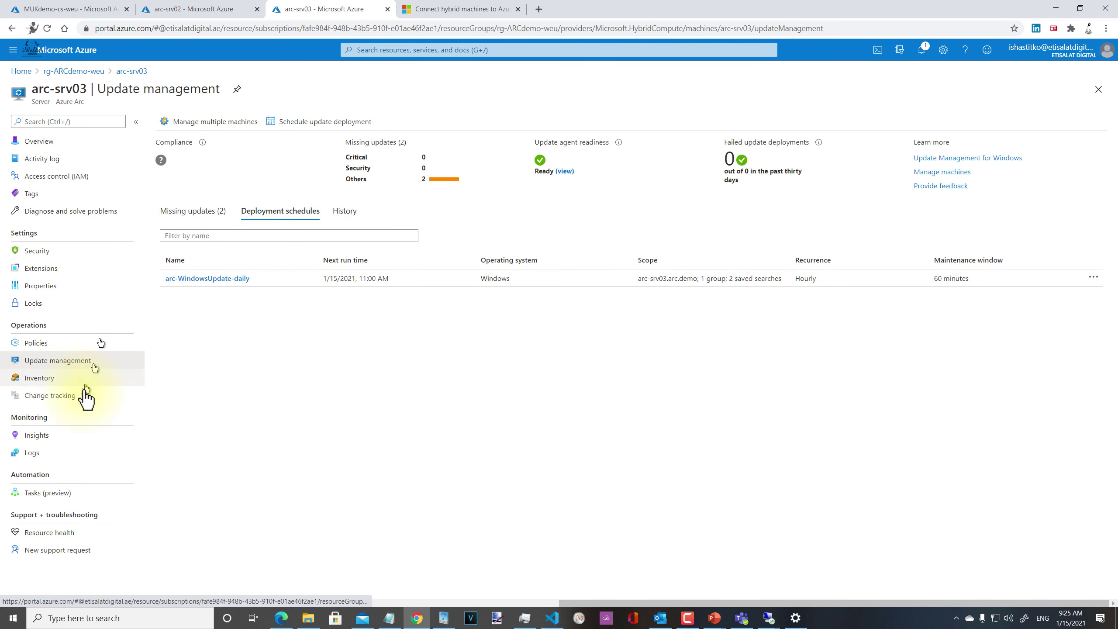
Step: Look over arc-srv03's Change tracking and Update management pages, then switch to the arc-srv02 tab
{"action": "left_click", "coordinate": [53, 396]}
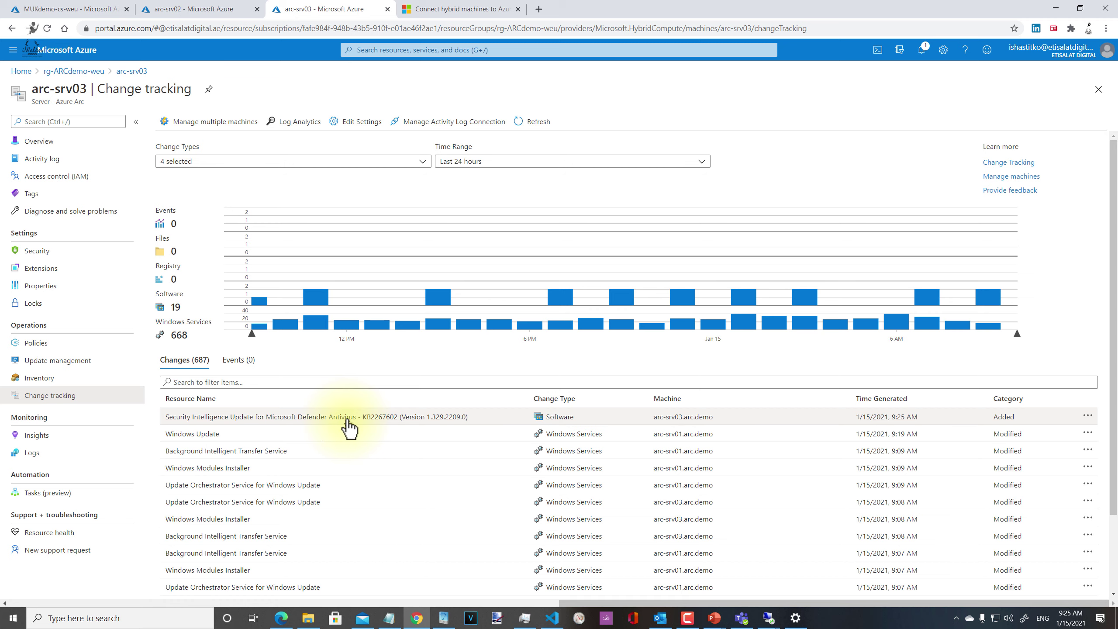
{"action": "left_click", "coordinate": [55, 360]}
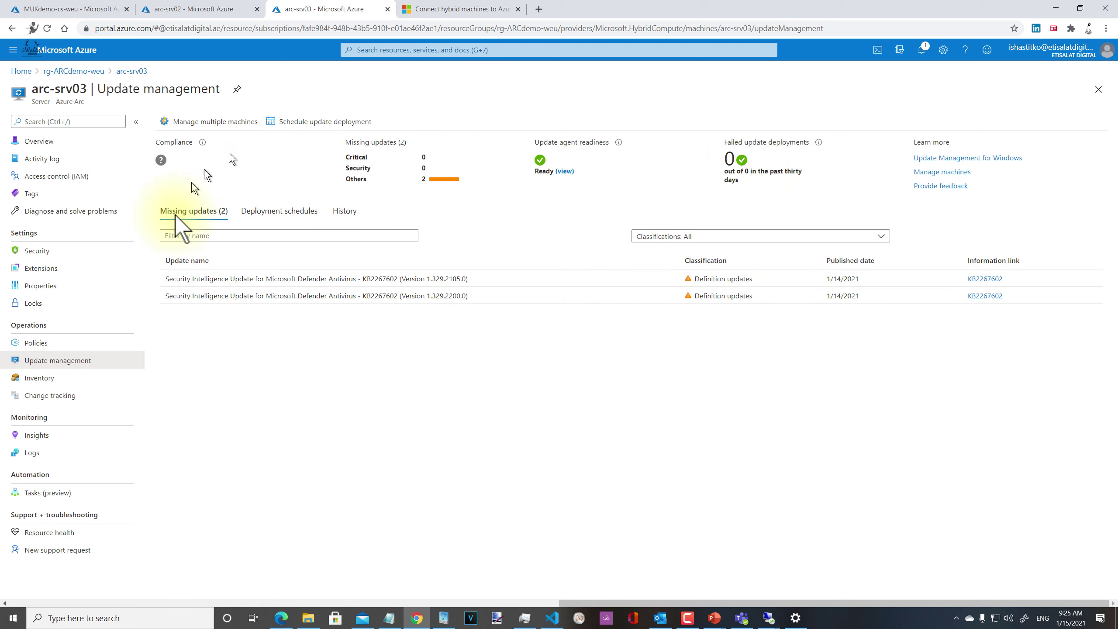
{"action": "left_click", "coordinate": [218, 7]}
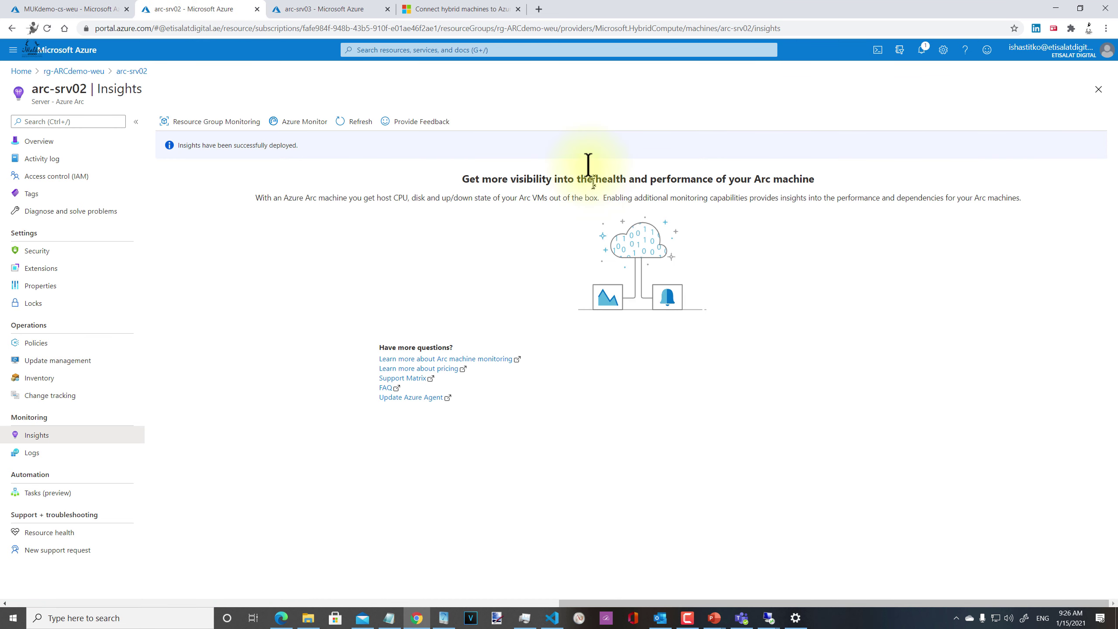
Step: Rerun arc-srv02's VMConnection timechart query, charting bytes split by Direction into inbound and outbound
{"action": "left_click", "coordinate": [51, 454]}
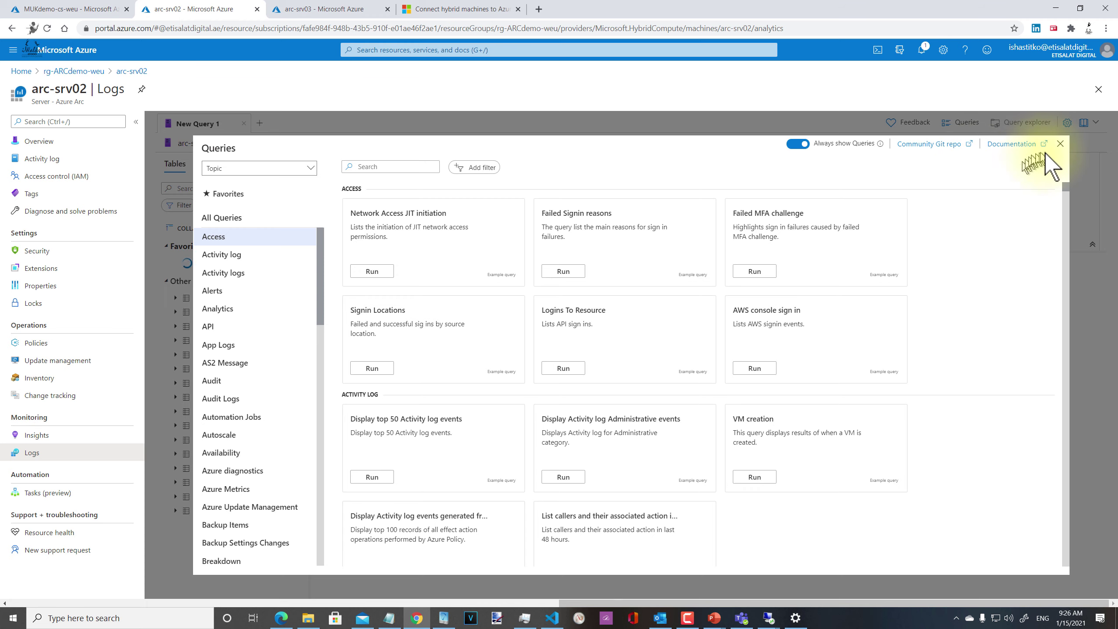
{"action": "left_click", "coordinate": [1060, 144]}
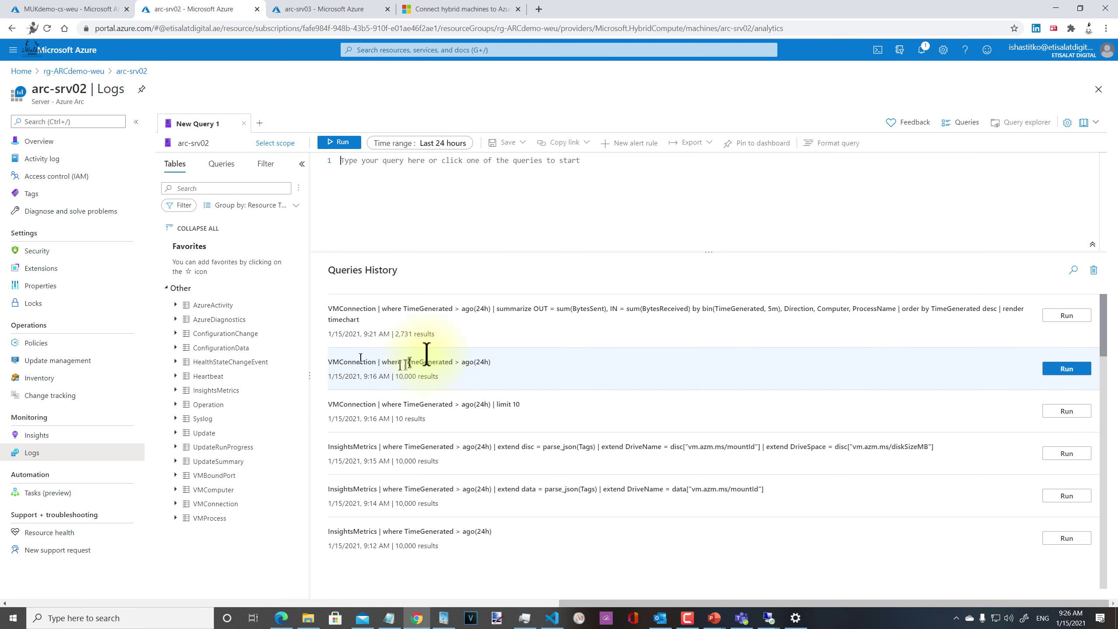
{"action": "left_click", "coordinate": [1065, 316]}
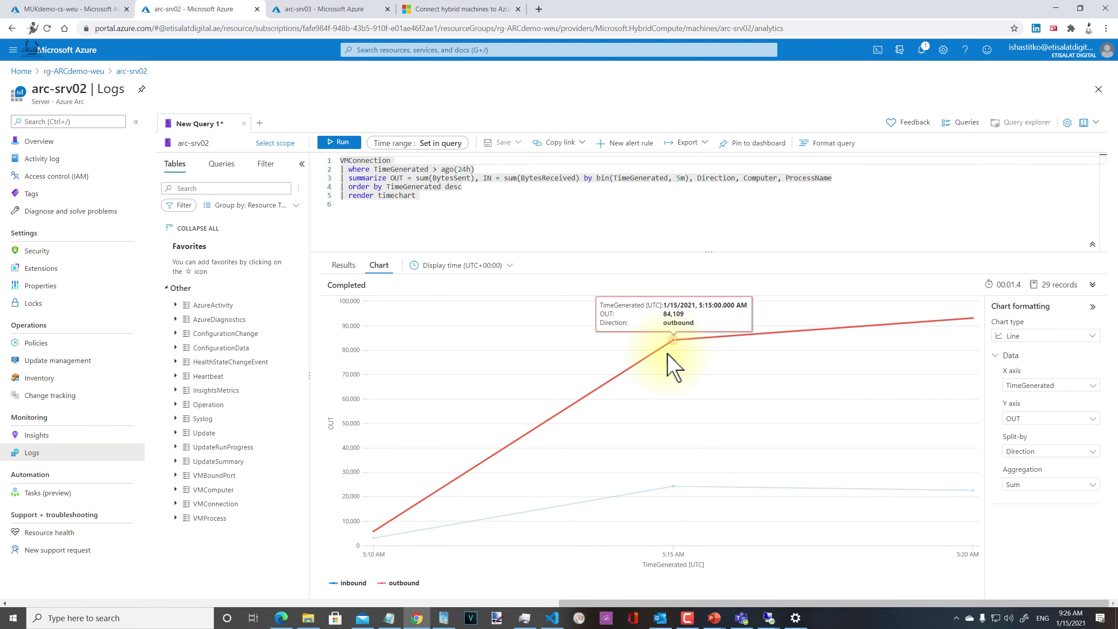
{"action": "left_click", "coordinate": [1038, 456]}
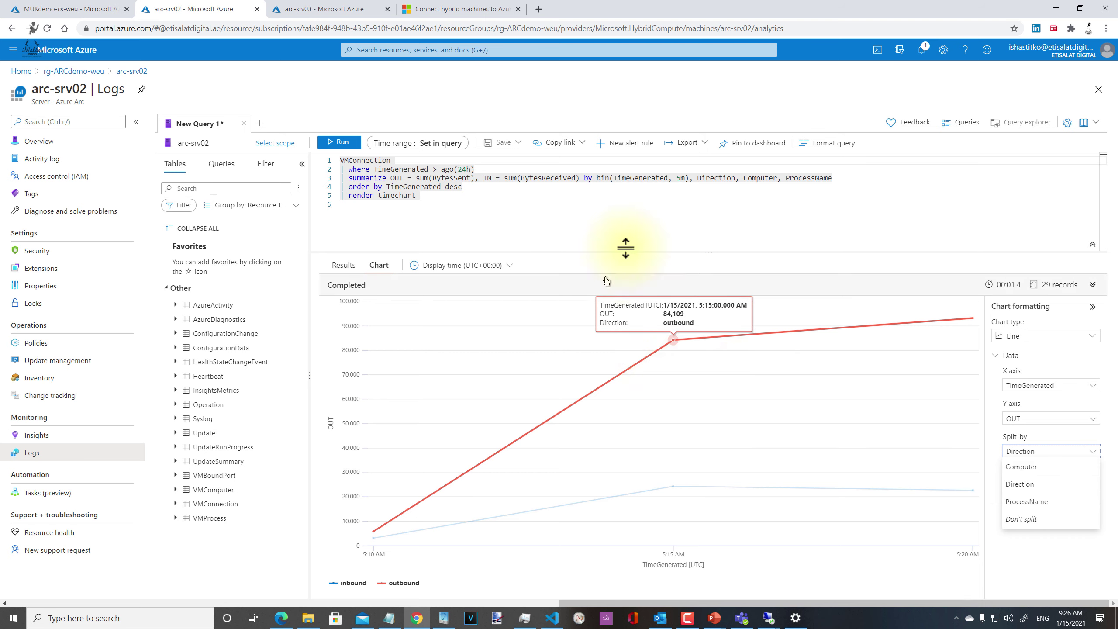
{"action": "left_click", "coordinate": [633, 197]}
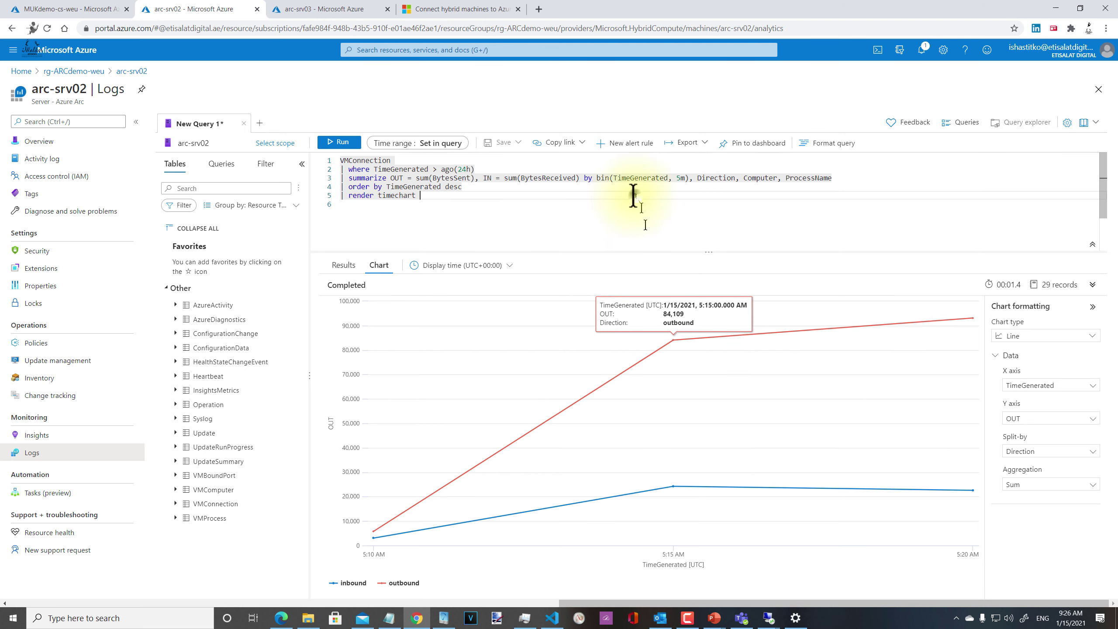
{"action": "left_click", "coordinate": [85, 437]}
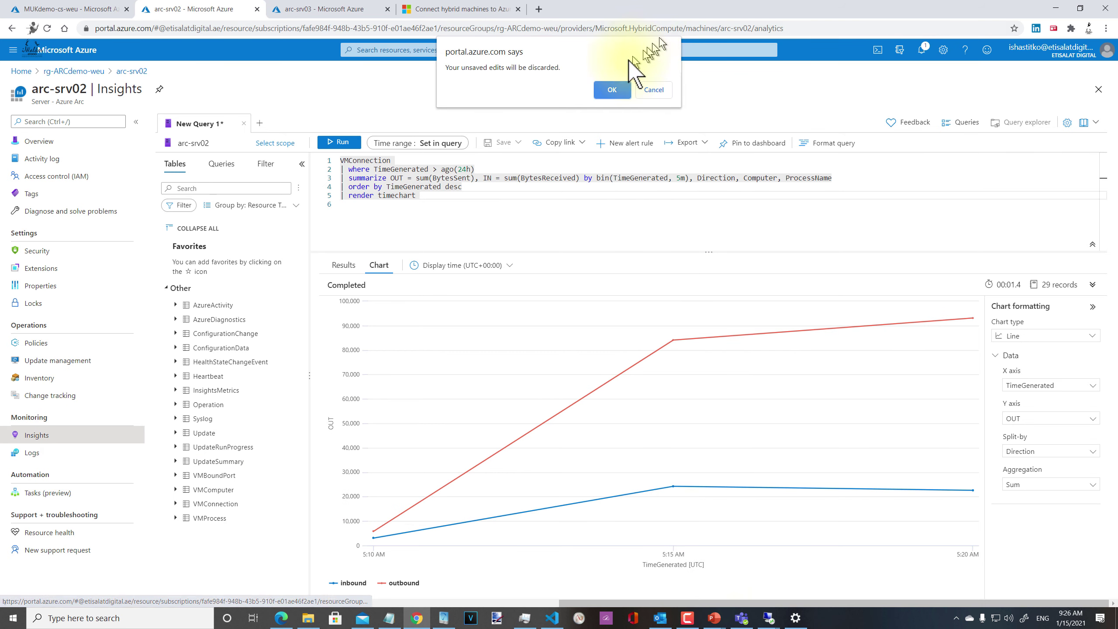
Step: Discard the unsaved query and view arc-srv02's Performance charts: C: 15% used, CPU 0.32%, memory 739.5 MB
{"action": "left_click", "coordinate": [611, 90]}
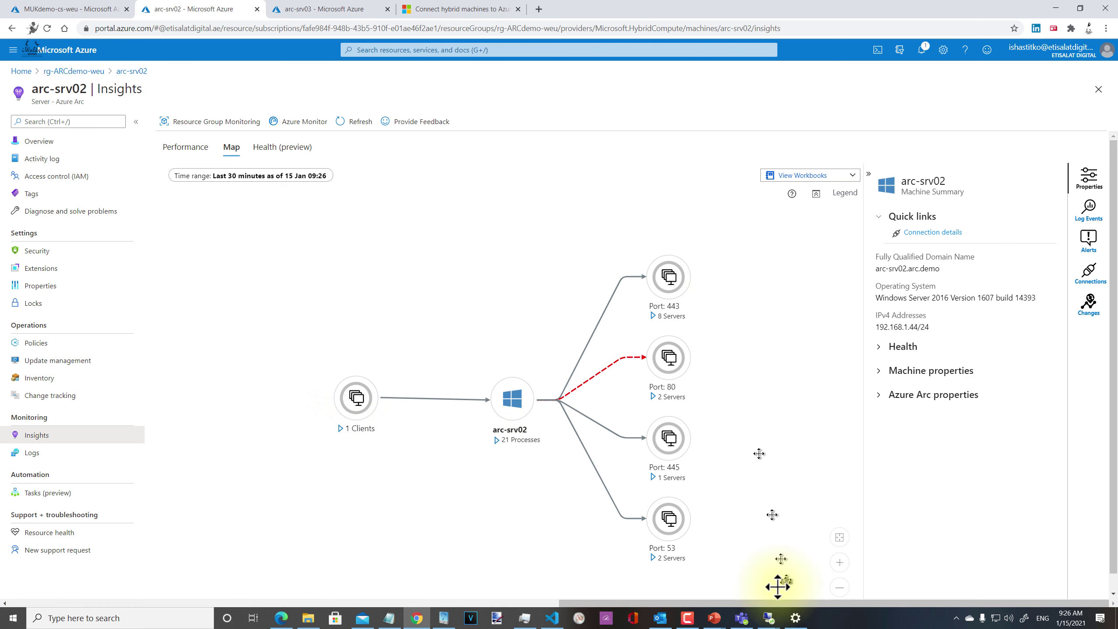
{"action": "left_click", "coordinate": [178, 147]}
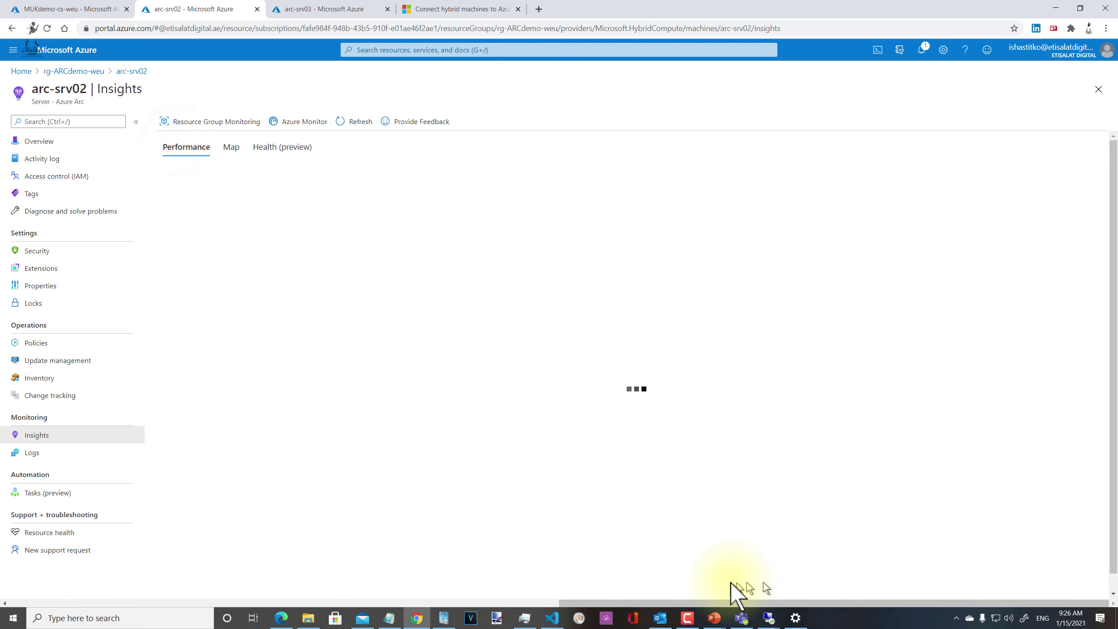
{"action": "mouse_move", "coordinate": [657, 627]}
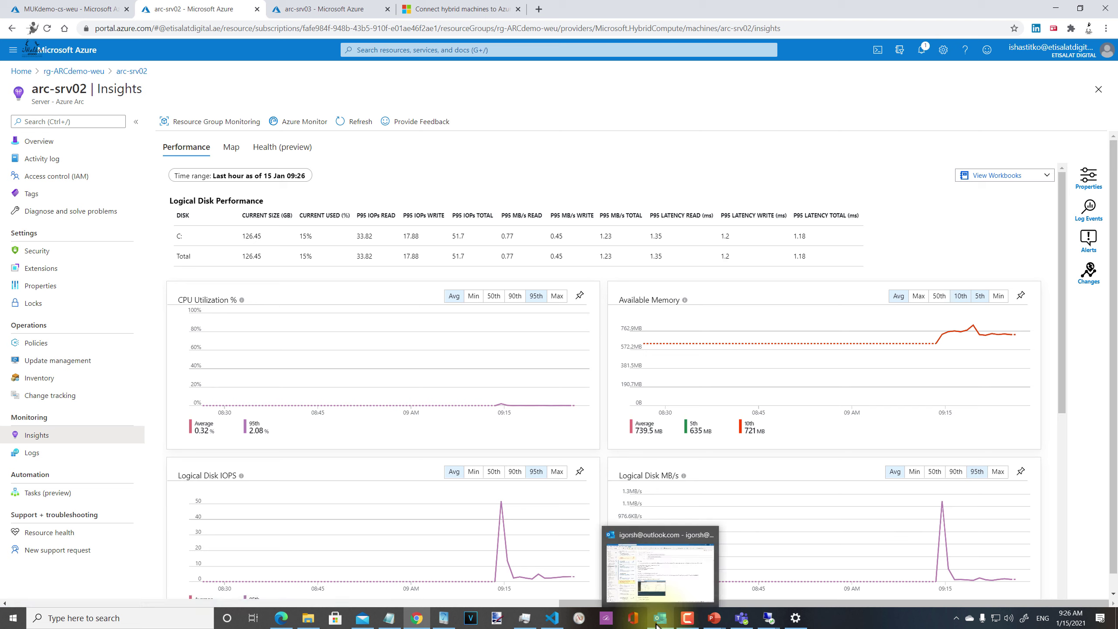
{"action": "mouse_move", "coordinate": [930, 363]}
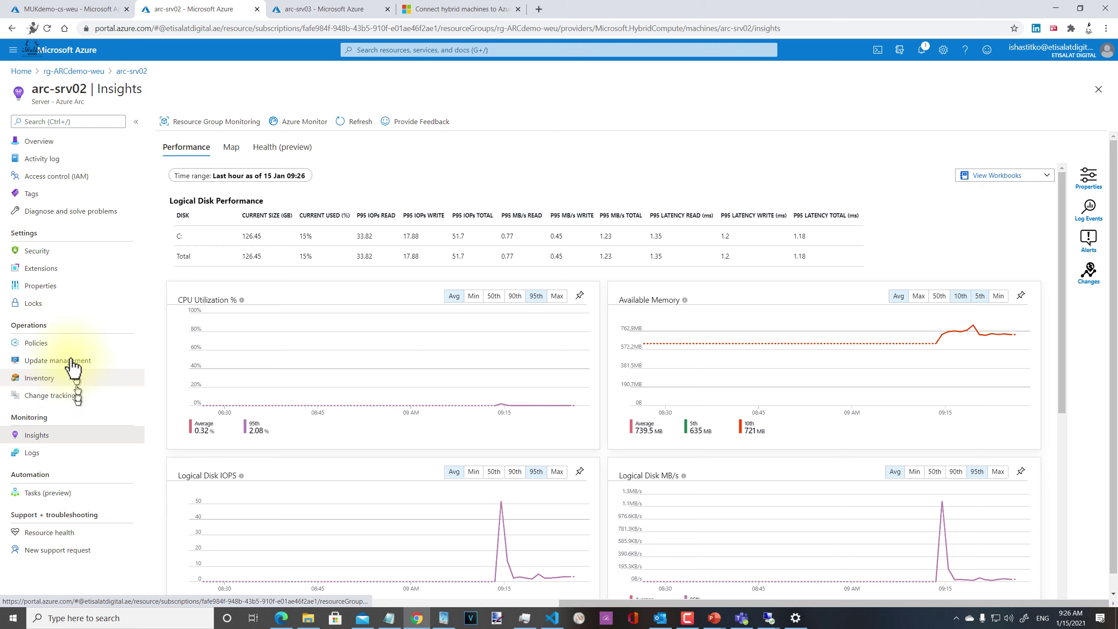
Step: Browse arc-srv02's Policies, Update management, Inventory and Change tracking pages, then return to rg-ARCdemo-weu
{"action": "left_click", "coordinate": [36, 343]}
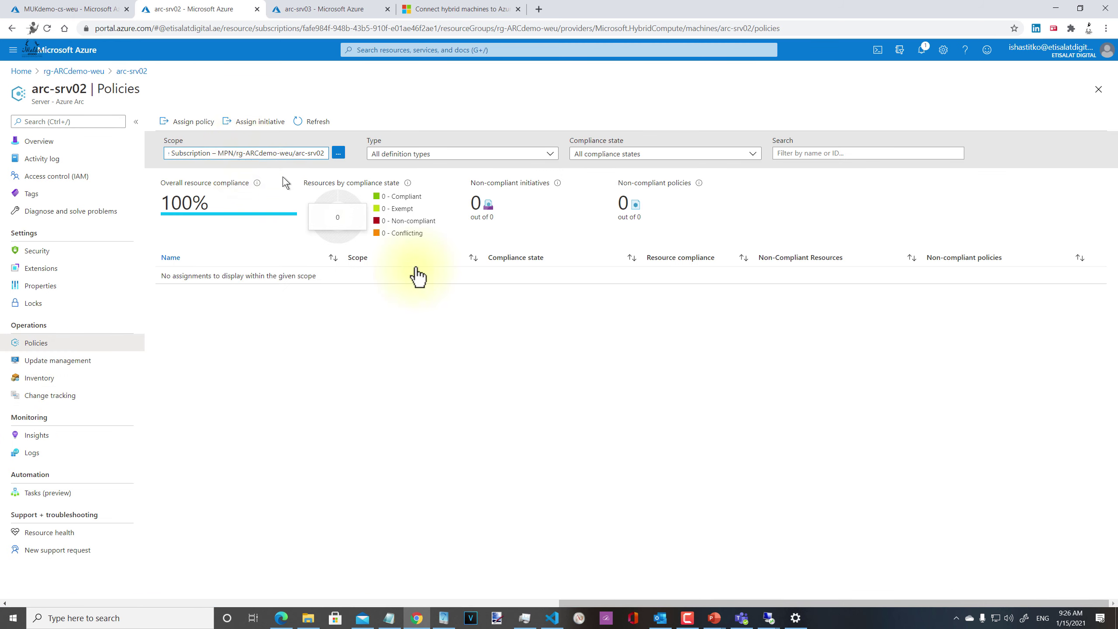
{"action": "left_click", "coordinate": [70, 362]}
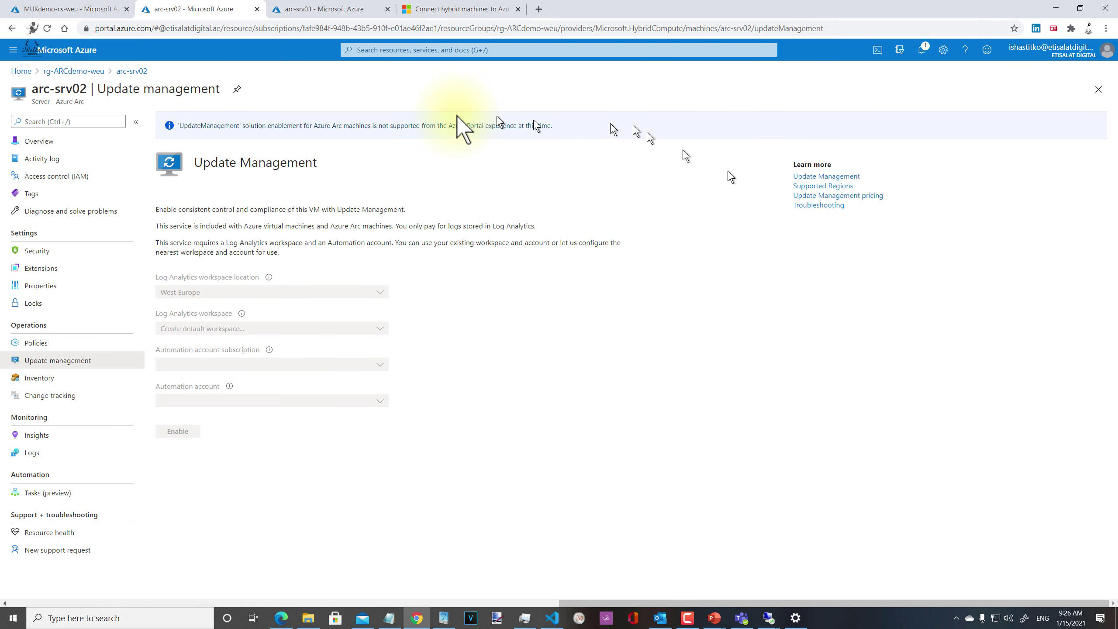
{"action": "left_click", "coordinate": [44, 378]}
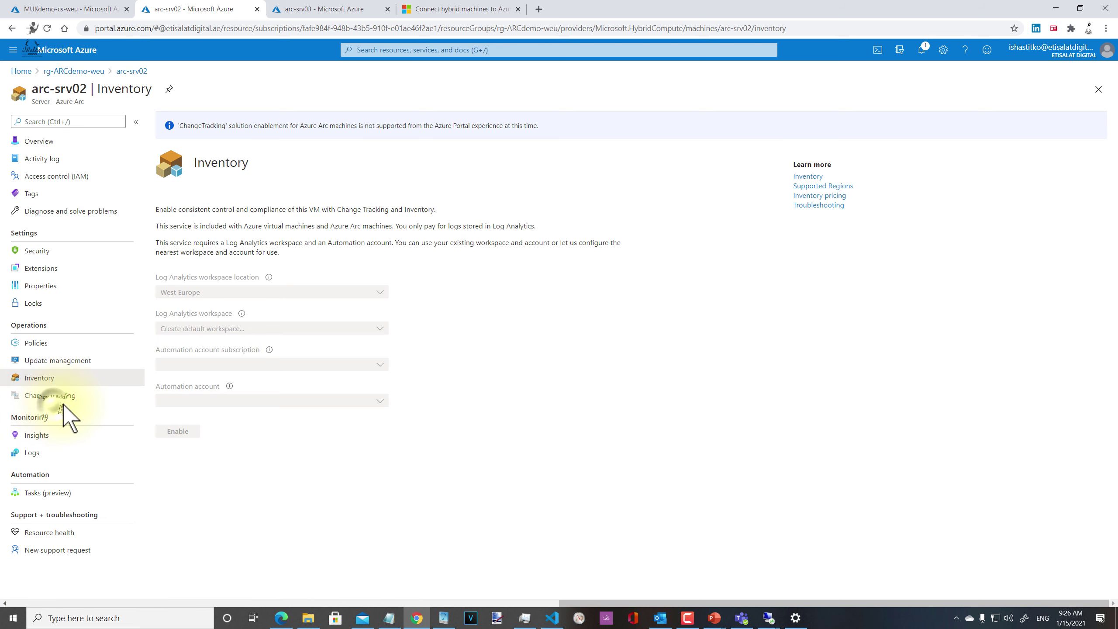
{"action": "left_click", "coordinate": [55, 397]}
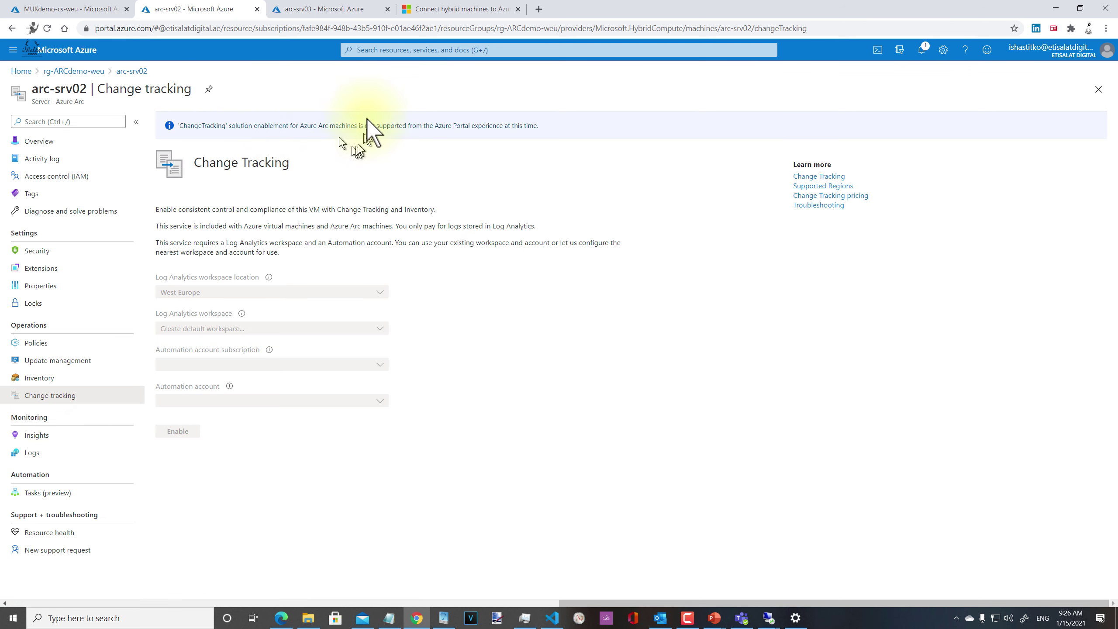
{"action": "left_click", "coordinate": [82, 72]}
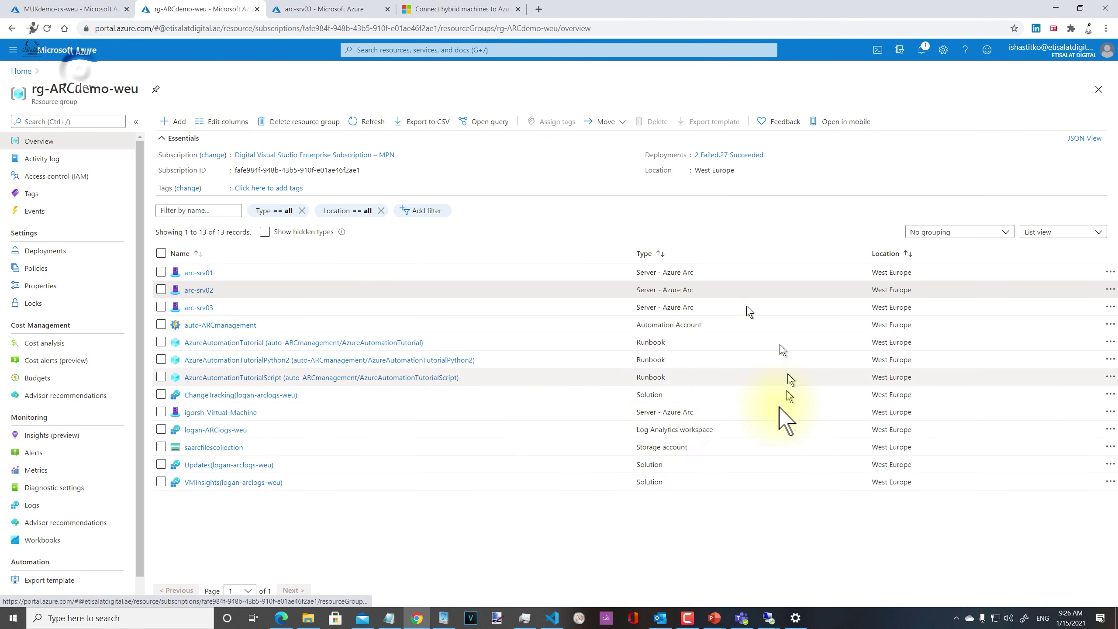
Step: Open auto-ARCmanagement's Update management page showing its three machines and their compliance status
{"action": "left_click", "coordinate": [221, 327]}
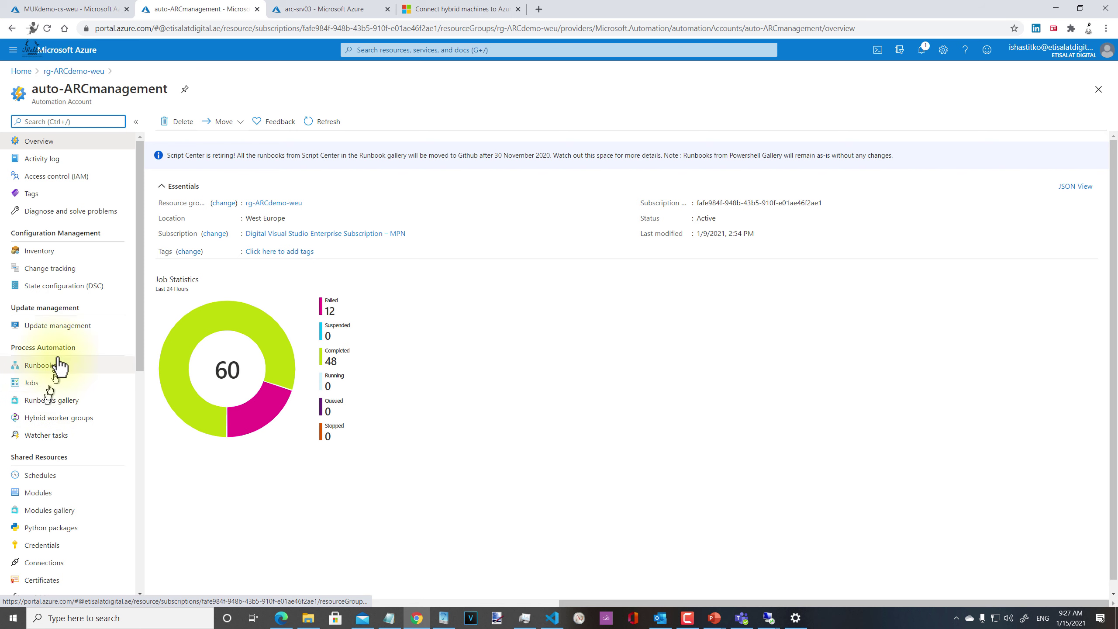
{"action": "left_click", "coordinate": [66, 328]}
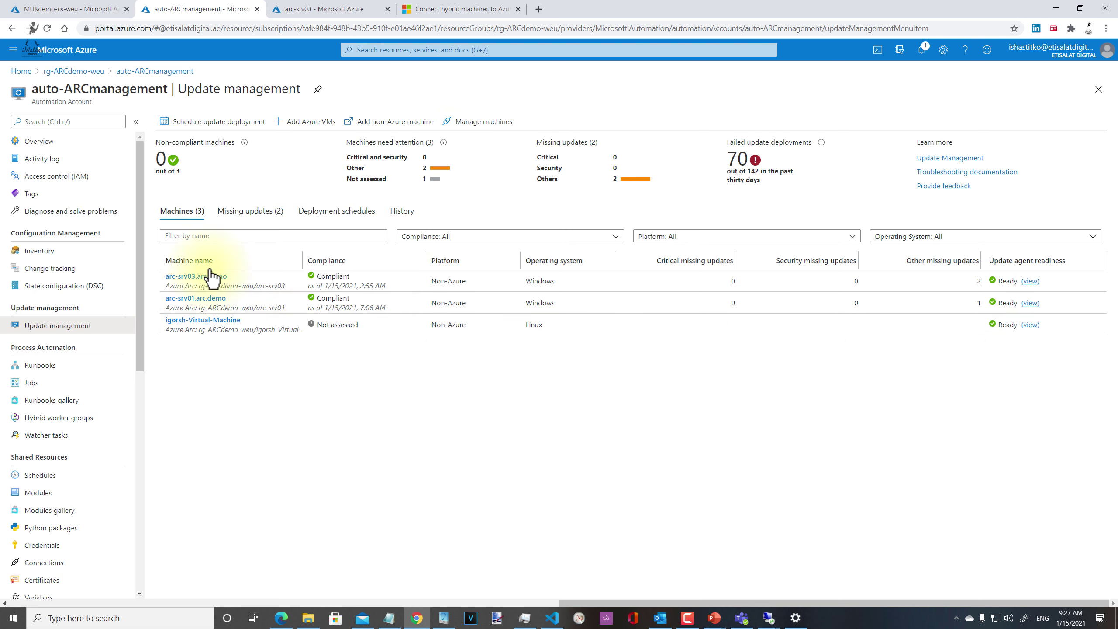
{"action": "left_click", "coordinate": [310, 122]}
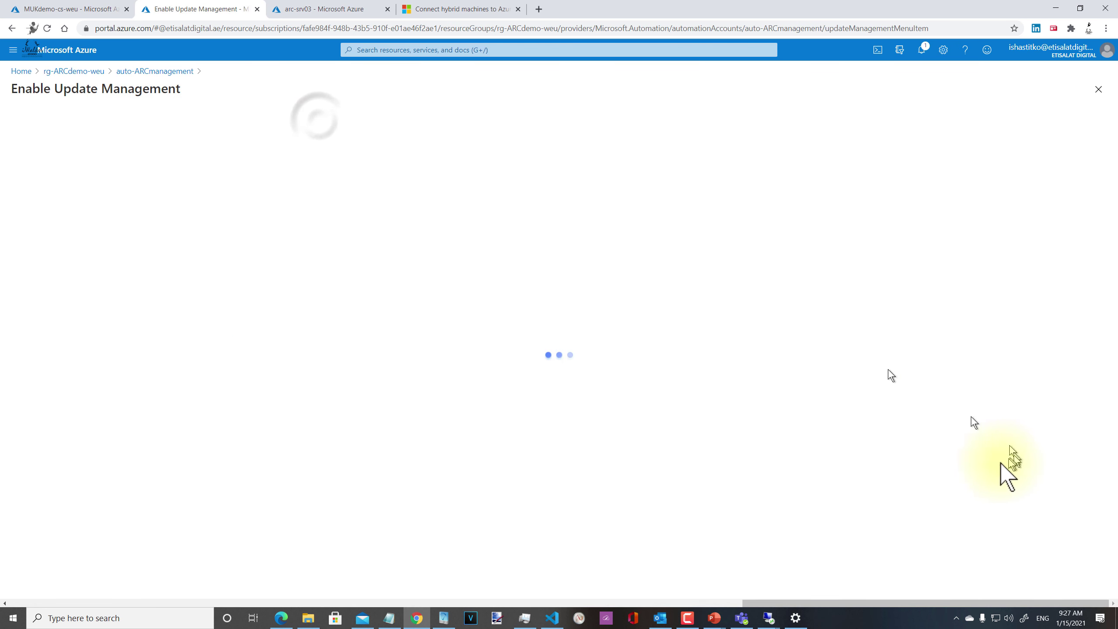
{"action": "left_click", "coordinate": [154, 70]}
{"action": "left_click", "coordinate": [481, 121]}
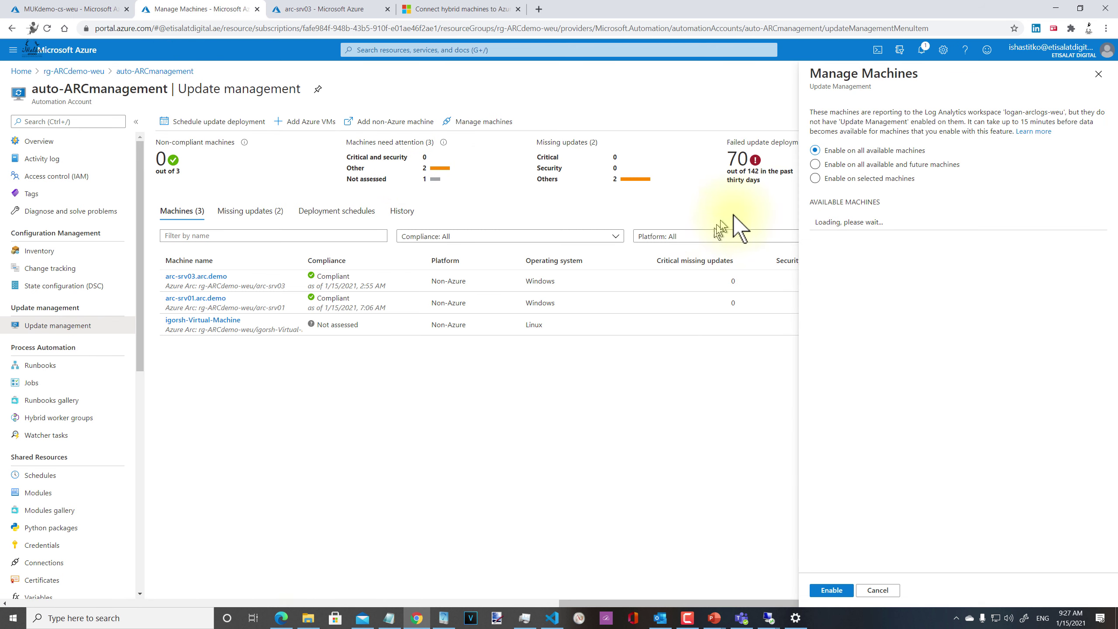
{"action": "left_click", "coordinate": [835, 182]}
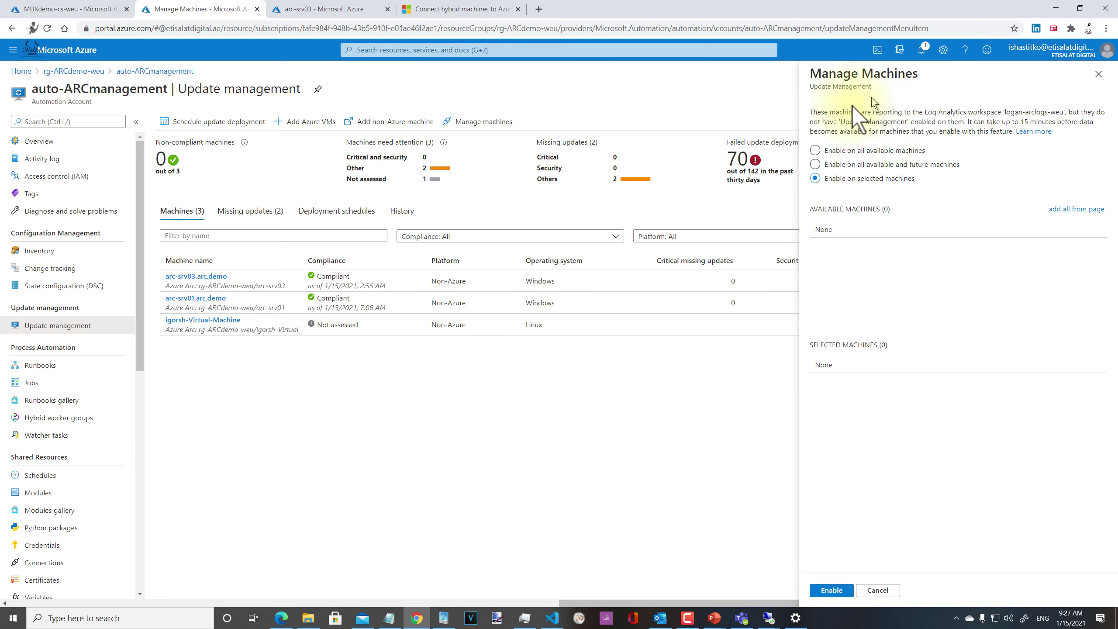
{"action": "left_click", "coordinate": [1099, 74]}
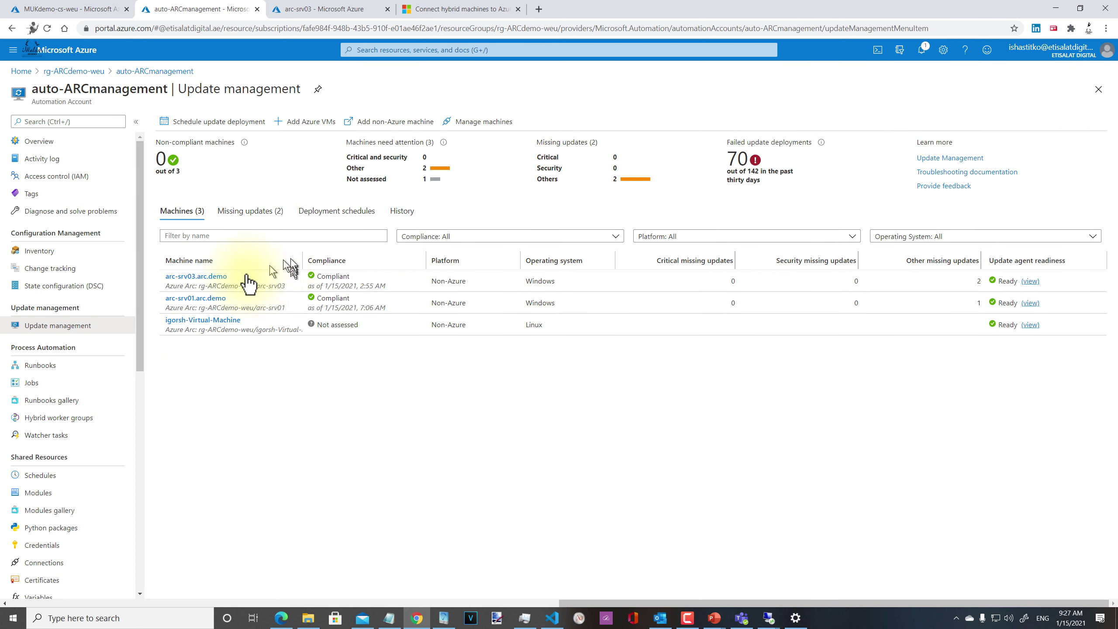
{"action": "left_click", "coordinate": [48, 268]}
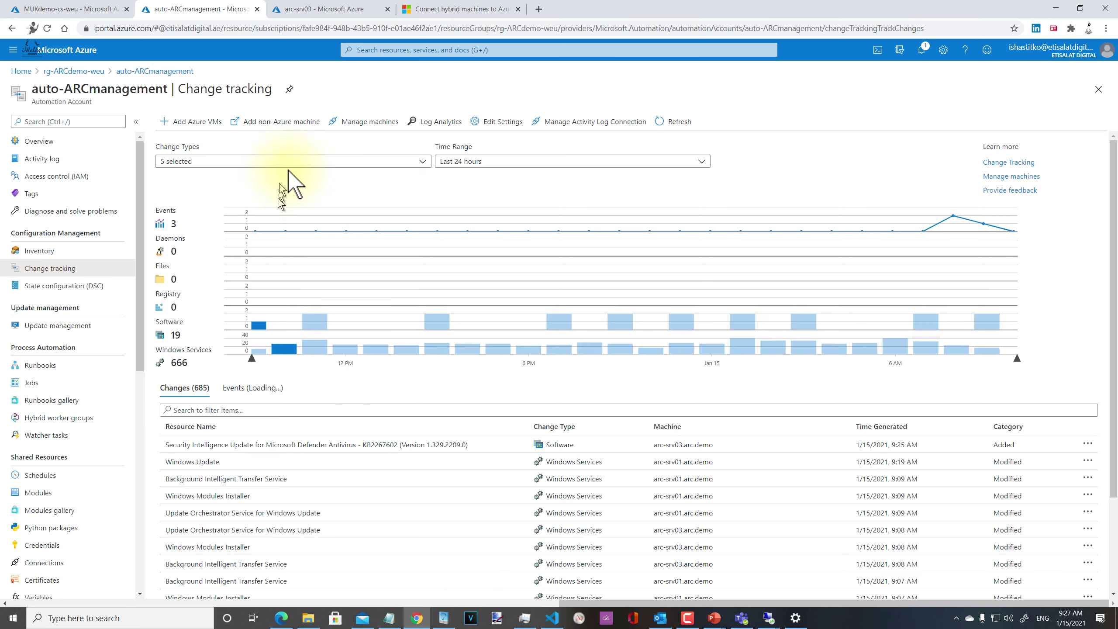
{"action": "left_click", "coordinate": [390, 126]}
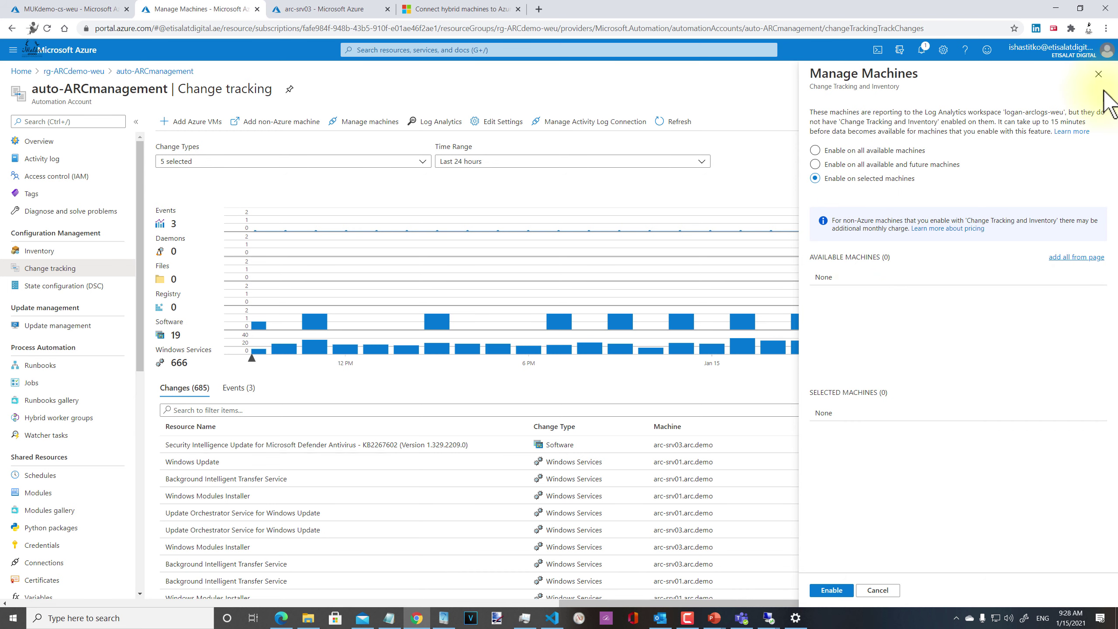
{"action": "left_click", "coordinate": [1099, 78]}
{"action": "scroll", "coordinate": [806, 508], "scroll_direction": "down", "scroll_amount": 3}
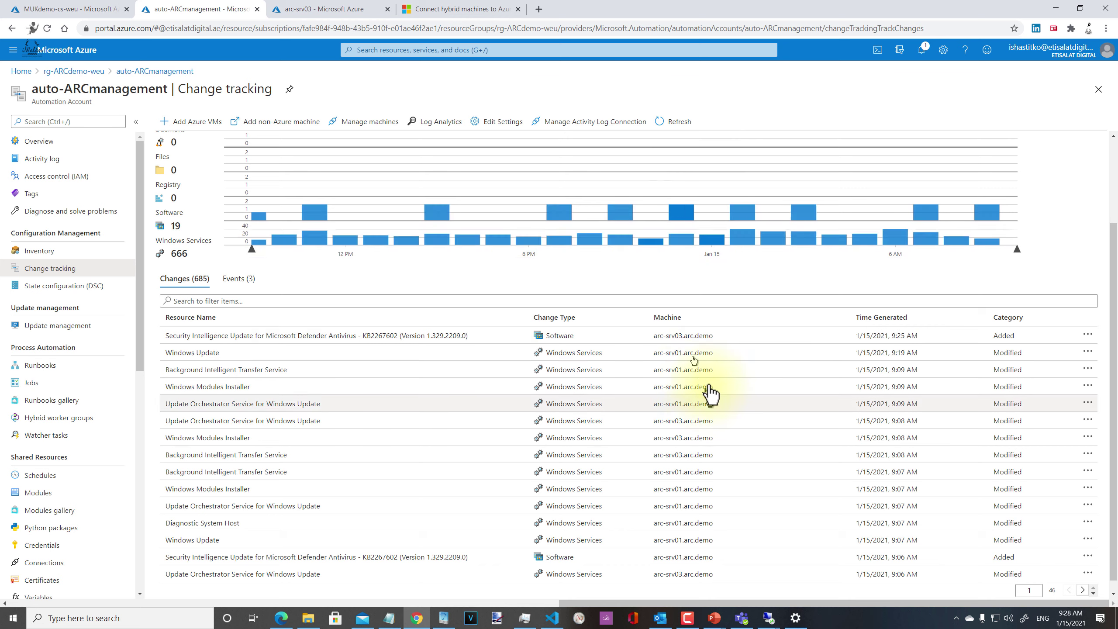
{"action": "scroll", "coordinate": [709, 383], "scroll_direction": "down", "scroll_amount": 1}
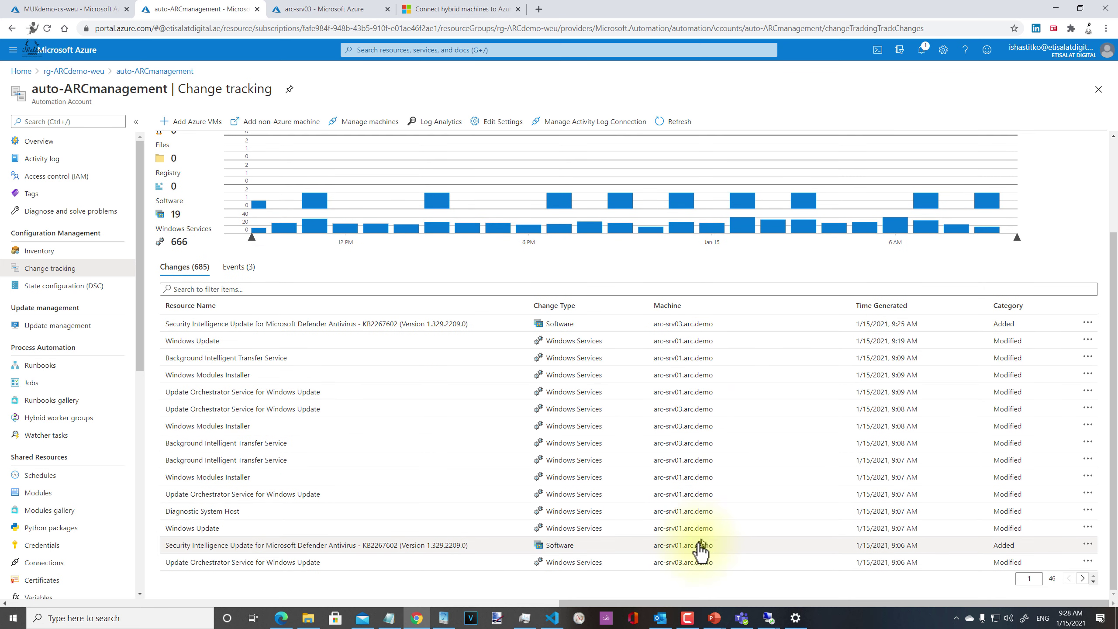
{"action": "scroll", "coordinate": [712, 443], "scroll_direction": "up", "scroll_amount": 1}
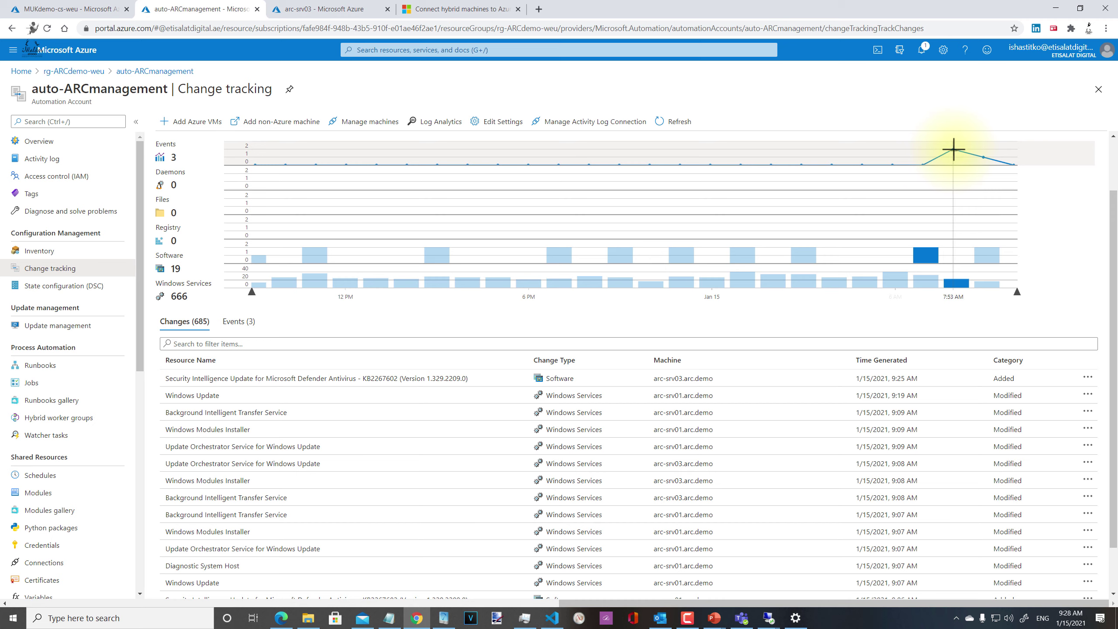
{"action": "left_click", "coordinate": [239, 321]}
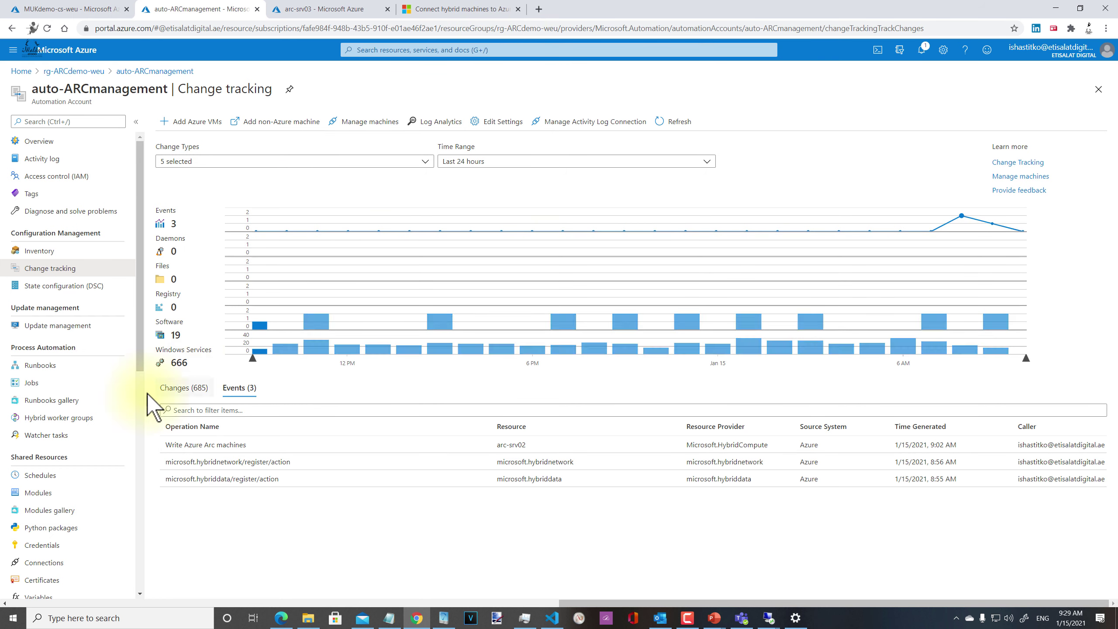
{"action": "left_click", "coordinate": [54, 325]}
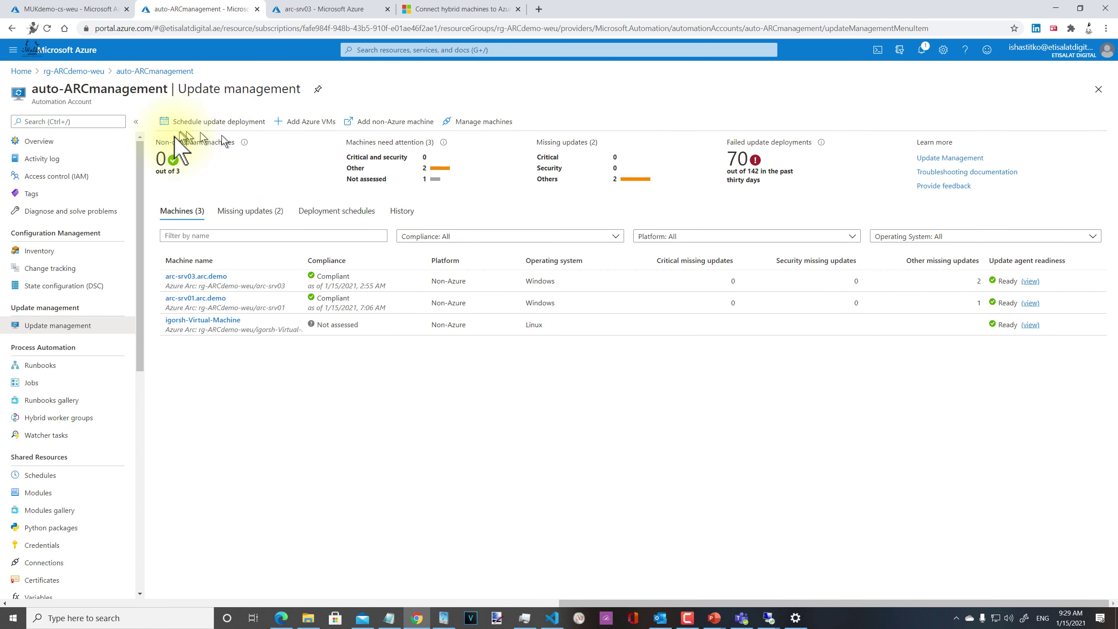
Step: Open and close the Manage machines pane, then return to the automation account Overview
{"action": "left_click", "coordinate": [469, 125]}
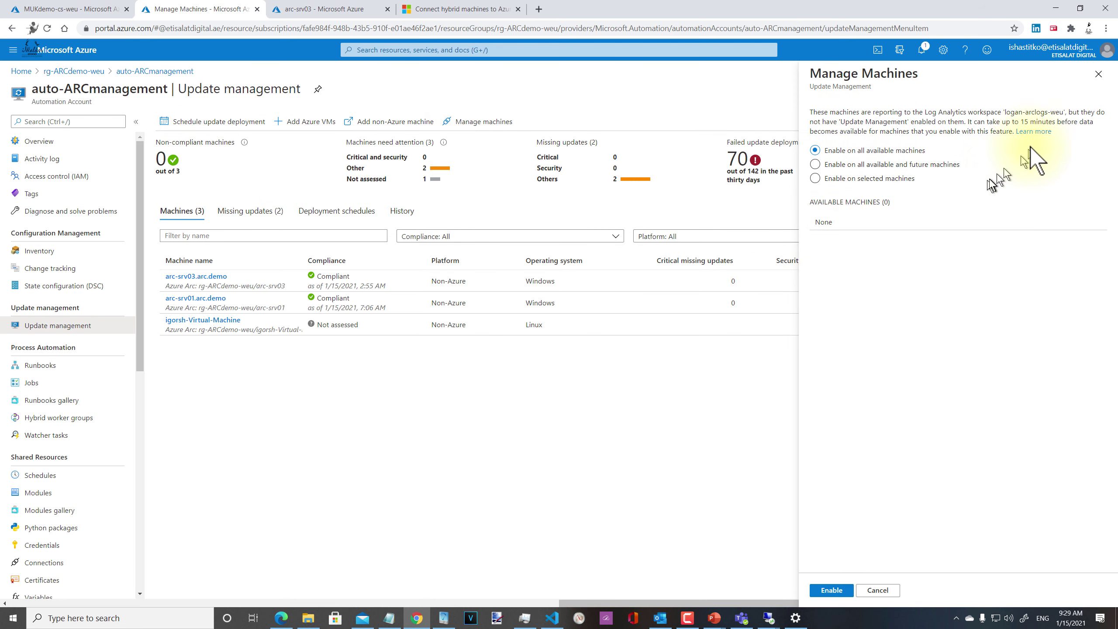
{"action": "left_click", "coordinate": [1097, 80]}
{"action": "left_click", "coordinate": [41, 141]}
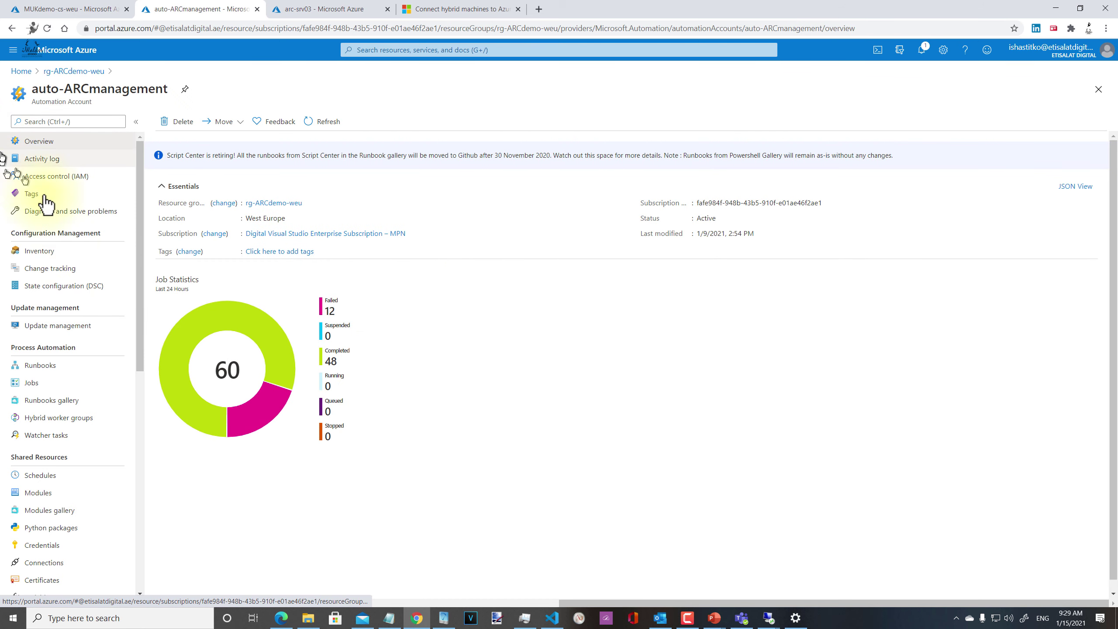
Step: Check the empty State configuration (DSC) node list, then go back to rg-ARCdemo-weu
{"action": "left_click", "coordinate": [71, 301]}
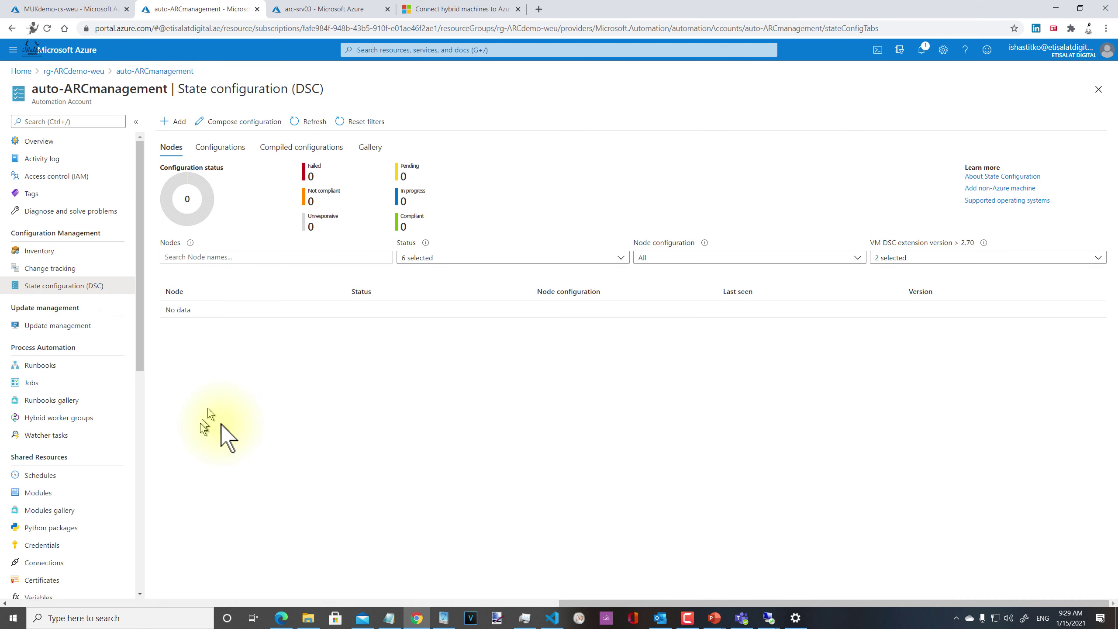
{"action": "scroll", "coordinate": [110, 476], "scroll_direction": "down", "scroll_amount": 8}
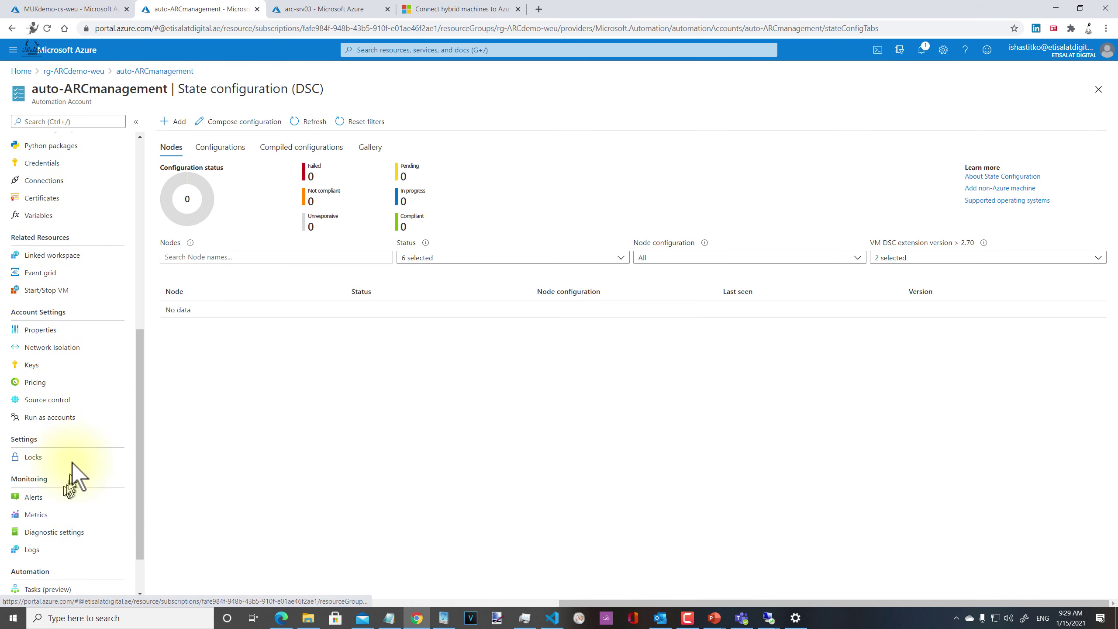
{"action": "scroll", "coordinate": [87, 419], "scroll_direction": "up", "scroll_amount": 6}
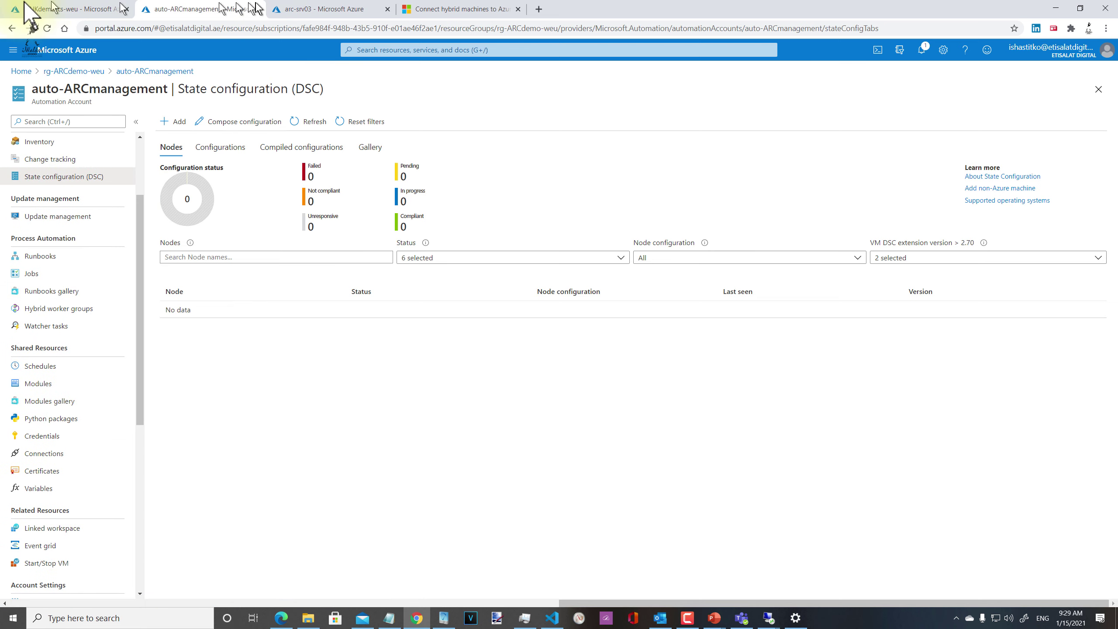
{"action": "left_click", "coordinate": [66, 9]}
{"action": "left_click", "coordinate": [189, 9]}
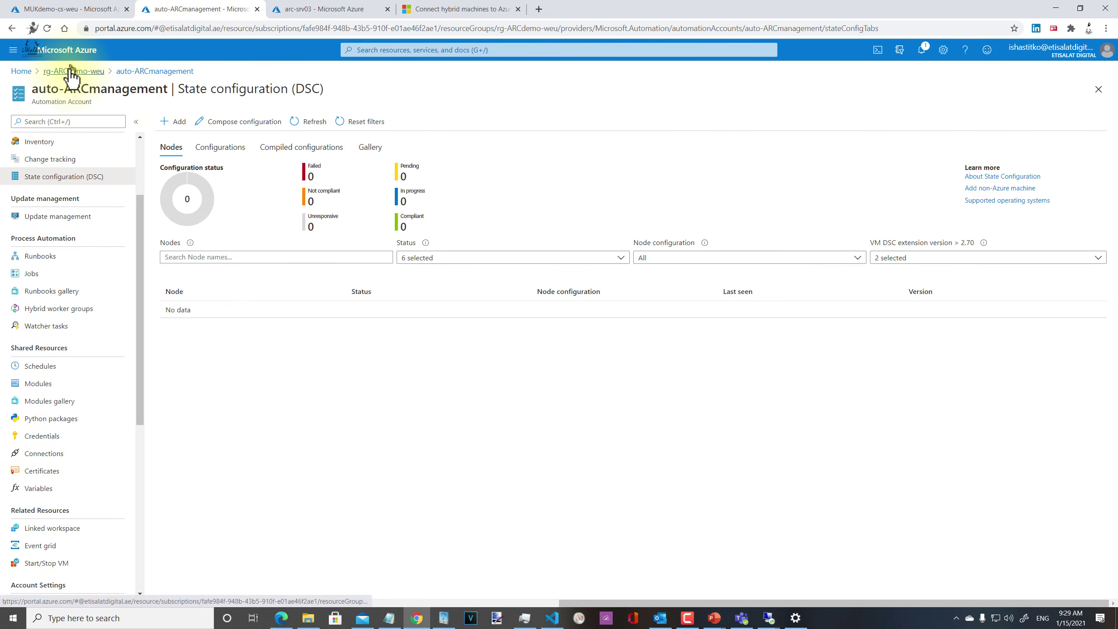
{"action": "left_click", "coordinate": [71, 69]}
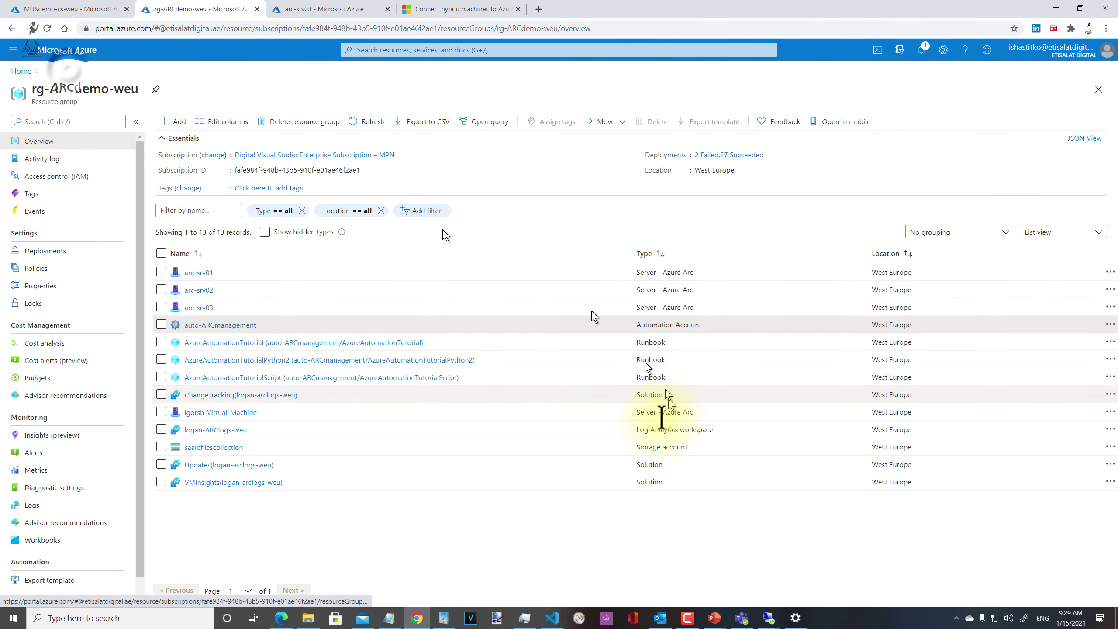
Step: View the Ubuntu Arc VM's Insights performance charts, then open its Logs editor with query history
{"action": "left_click", "coordinate": [237, 412]}
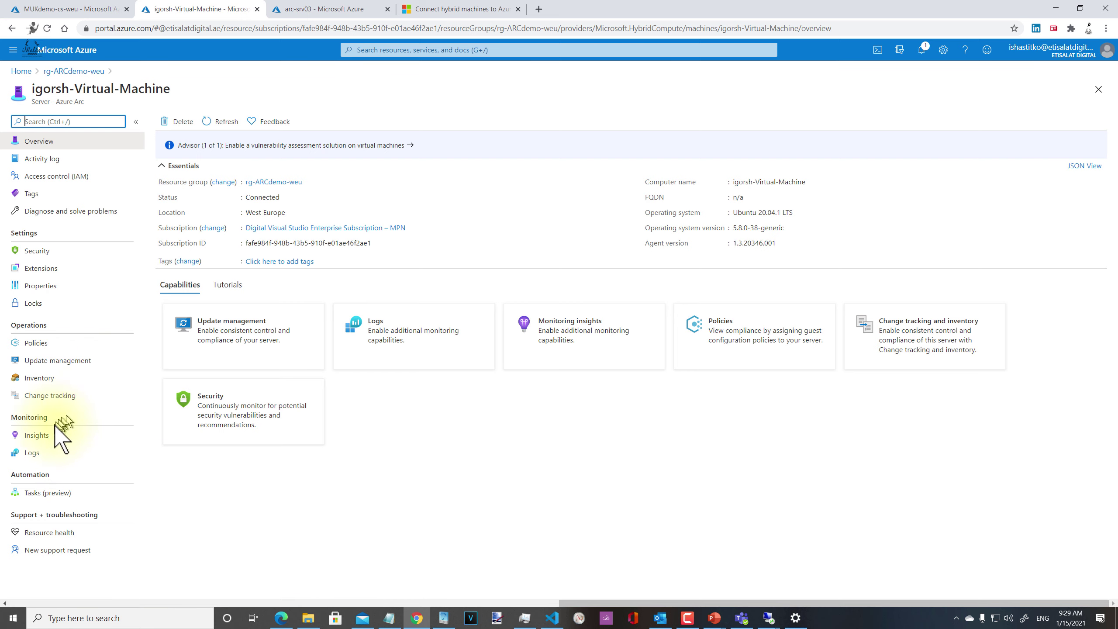
{"action": "left_click", "coordinate": [39, 435]}
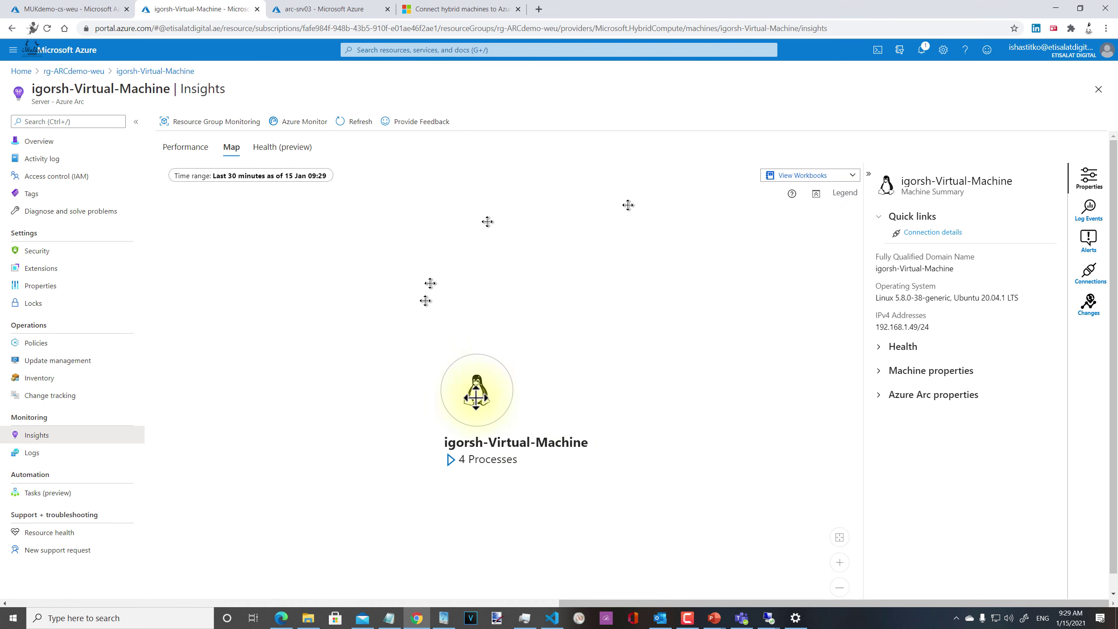
{"action": "left_click", "coordinate": [185, 147]}
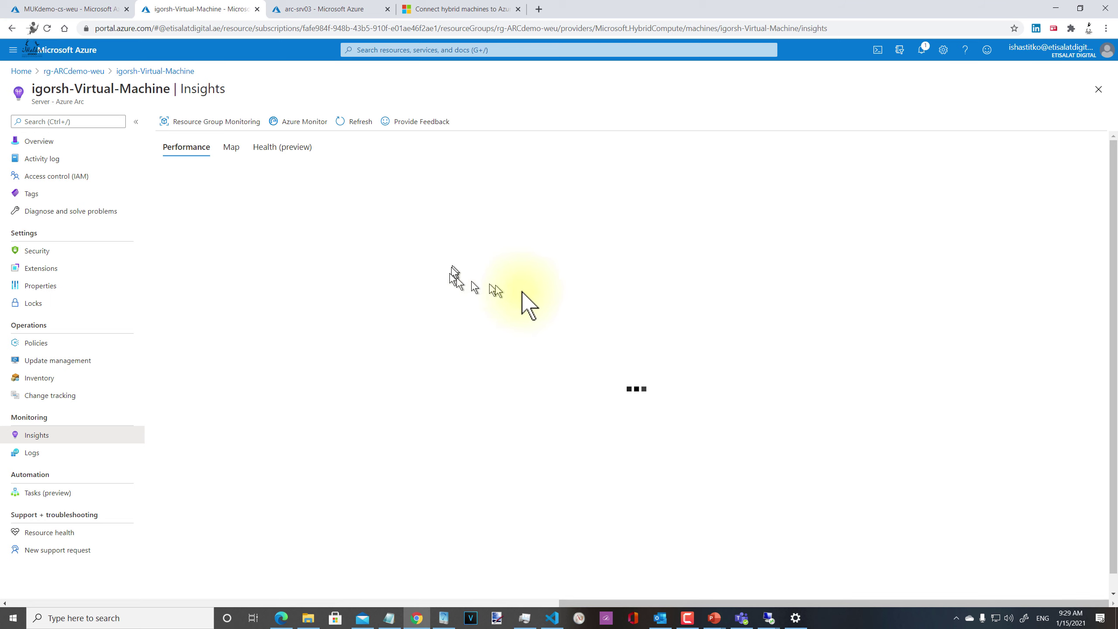
{"action": "left_click", "coordinate": [35, 452]}
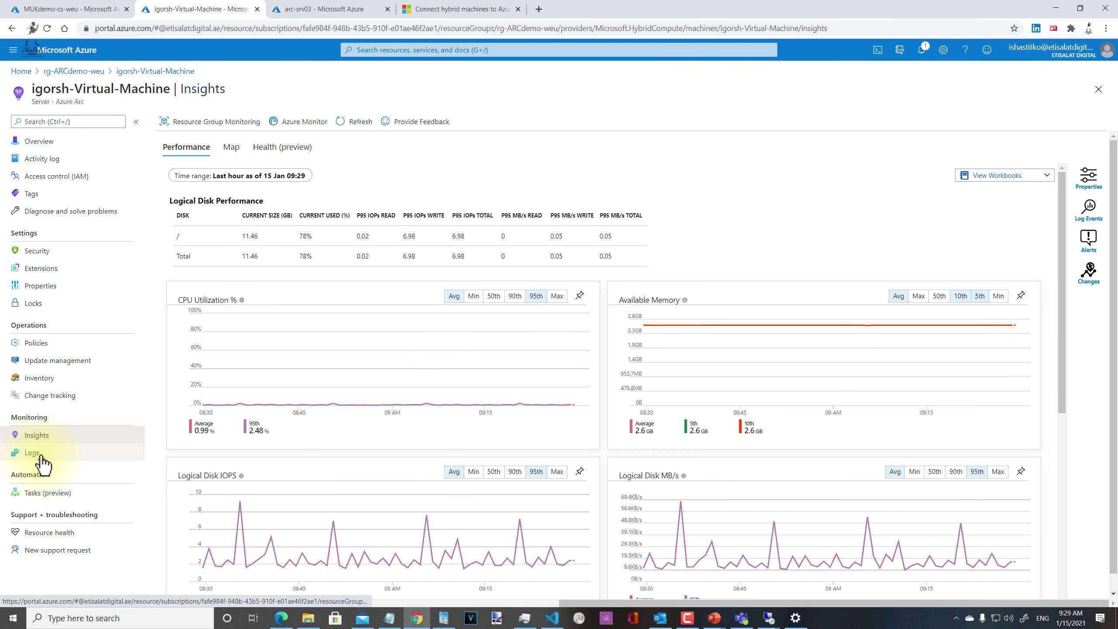
{"action": "left_click", "coordinate": [1065, 149]}
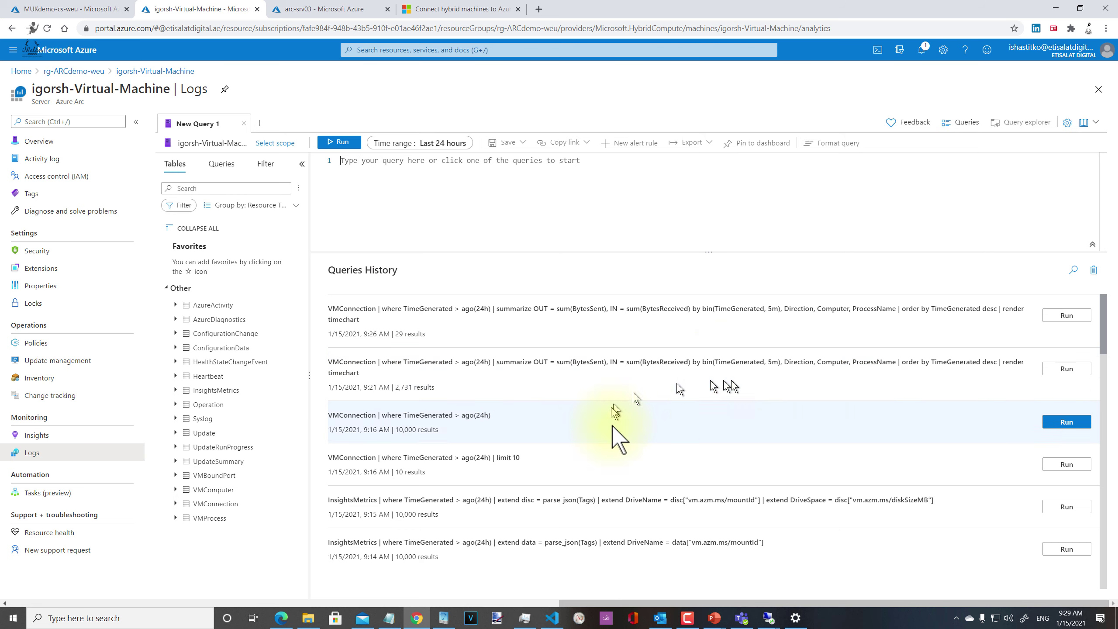
Step: Rerun the InsightsMetrics CPU/memory query and plot Mem on the Y axis instead of CPU
{"action": "scroll", "coordinate": [925, 505], "scroll_direction": "down", "scroll_amount": 3}
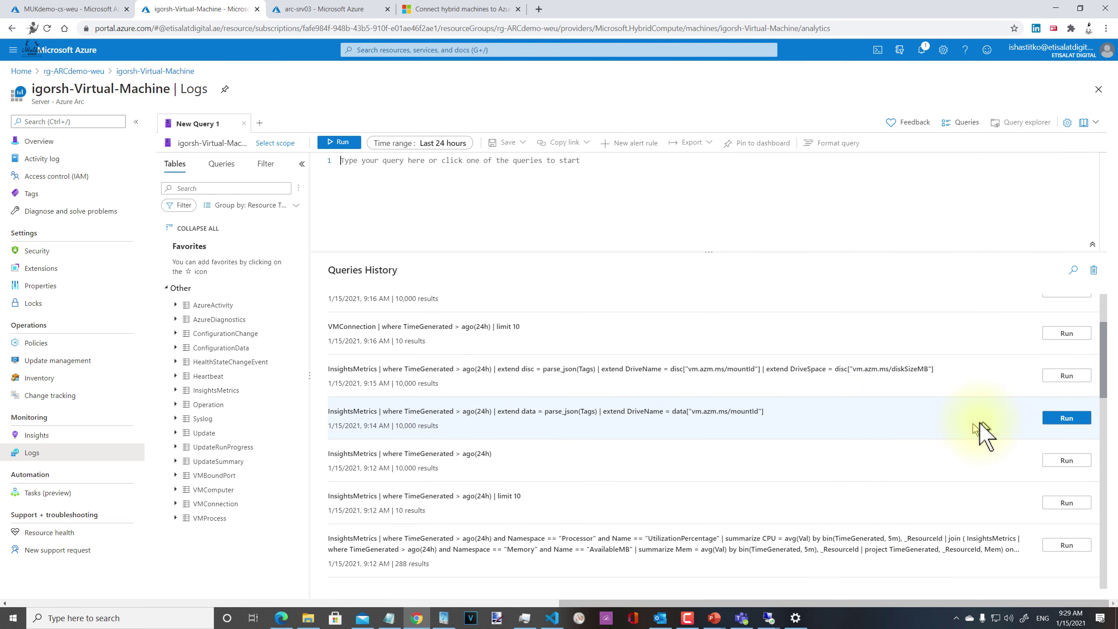
{"action": "left_click", "coordinate": [1048, 547]}
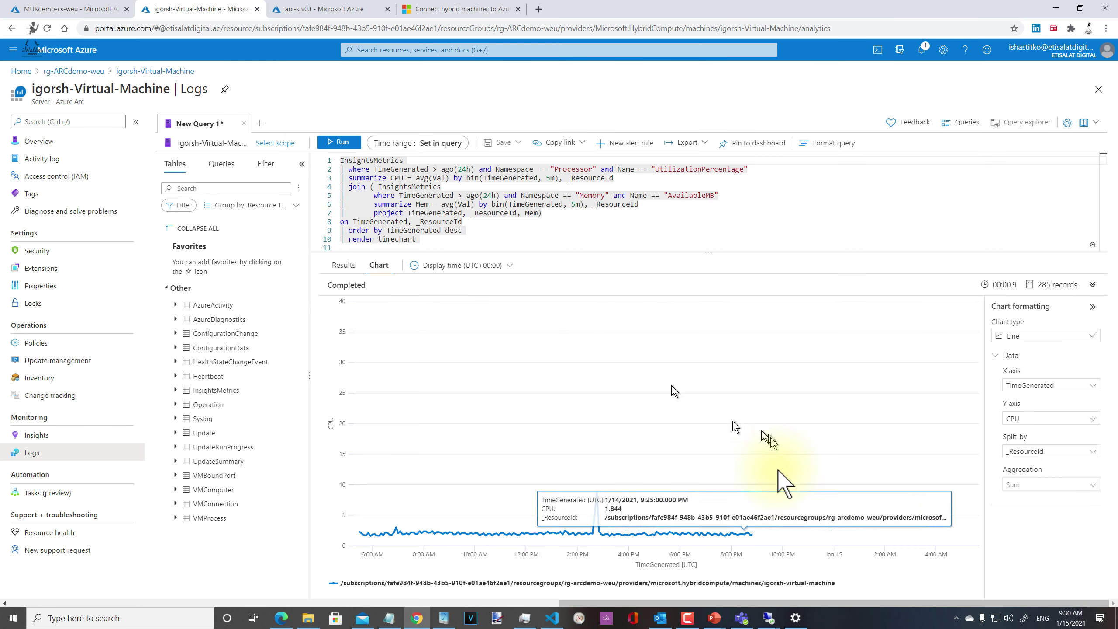
{"action": "left_click", "coordinate": [1038, 420]}
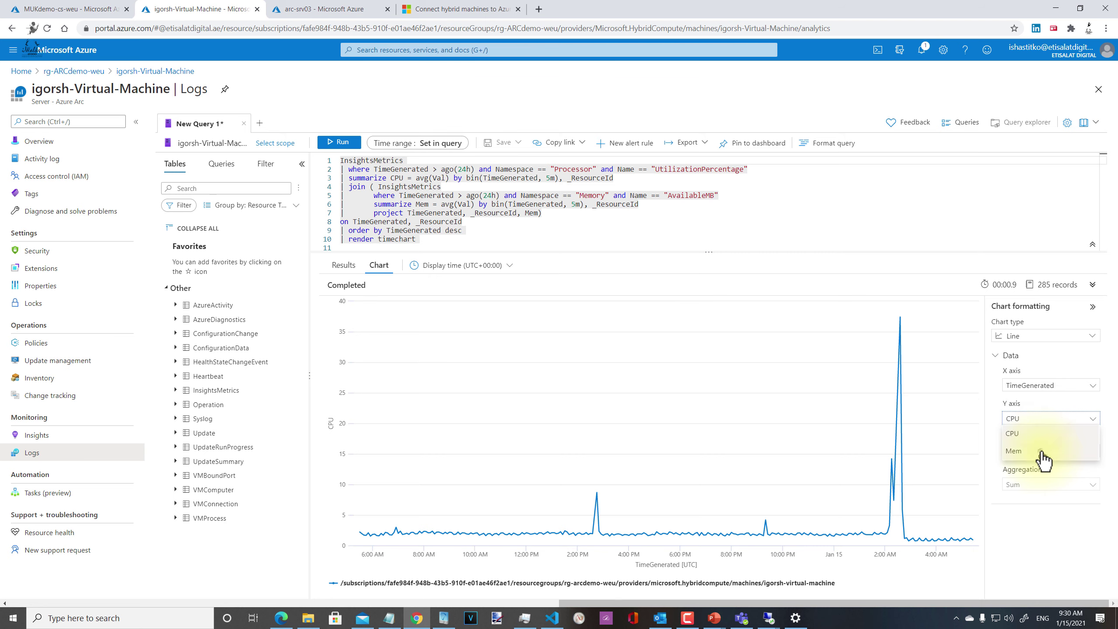
{"action": "left_click", "coordinate": [1042, 454]}
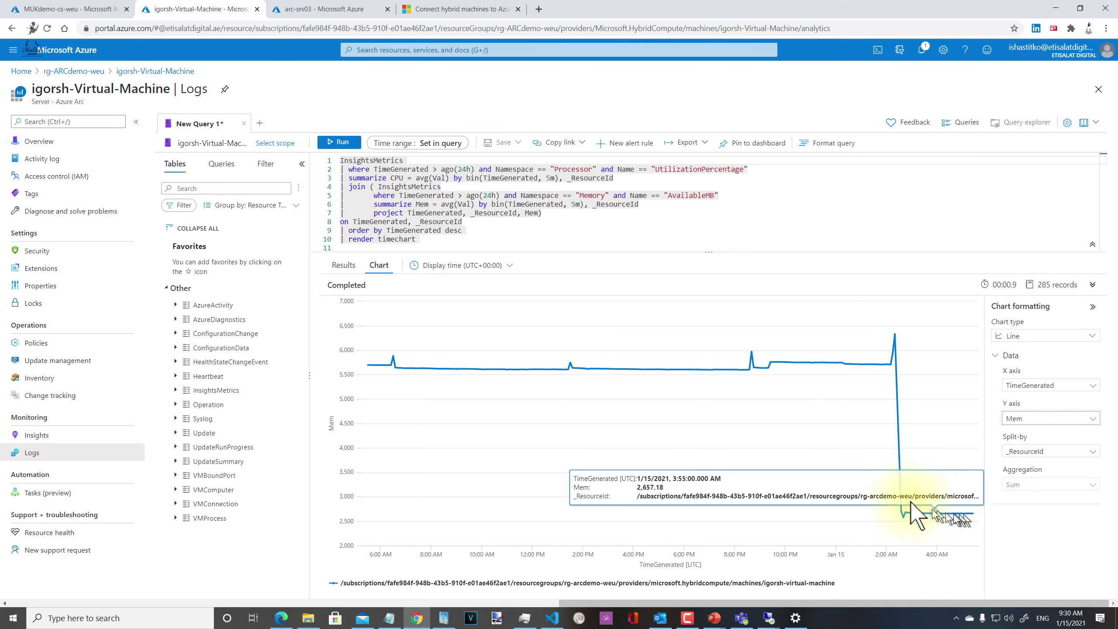
{"action": "left_click", "coordinate": [18, 435]}
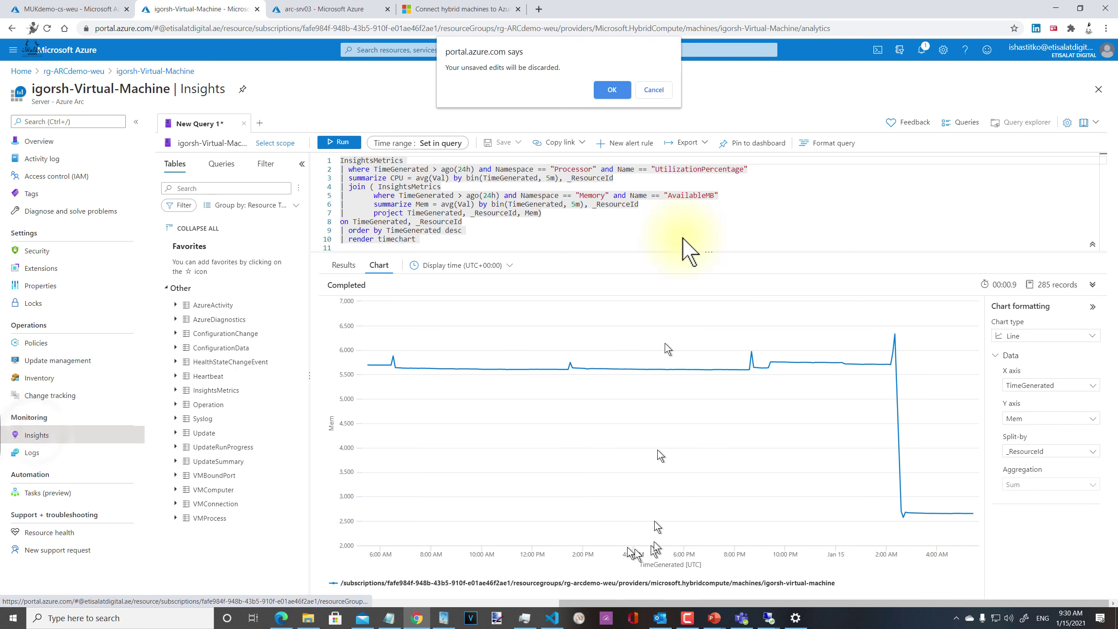
Step: Discard the query edits, abandon a custom time range starting 01/14/2021, and view Performance charts
{"action": "left_click", "coordinate": [612, 90]}
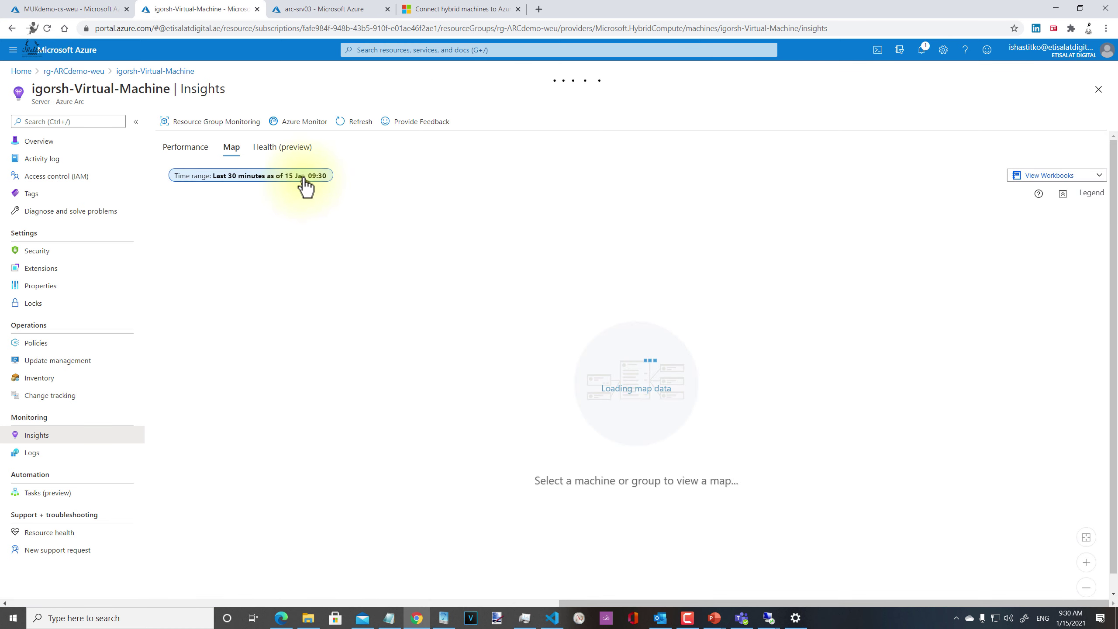
{"action": "left_click", "coordinate": [303, 178]}
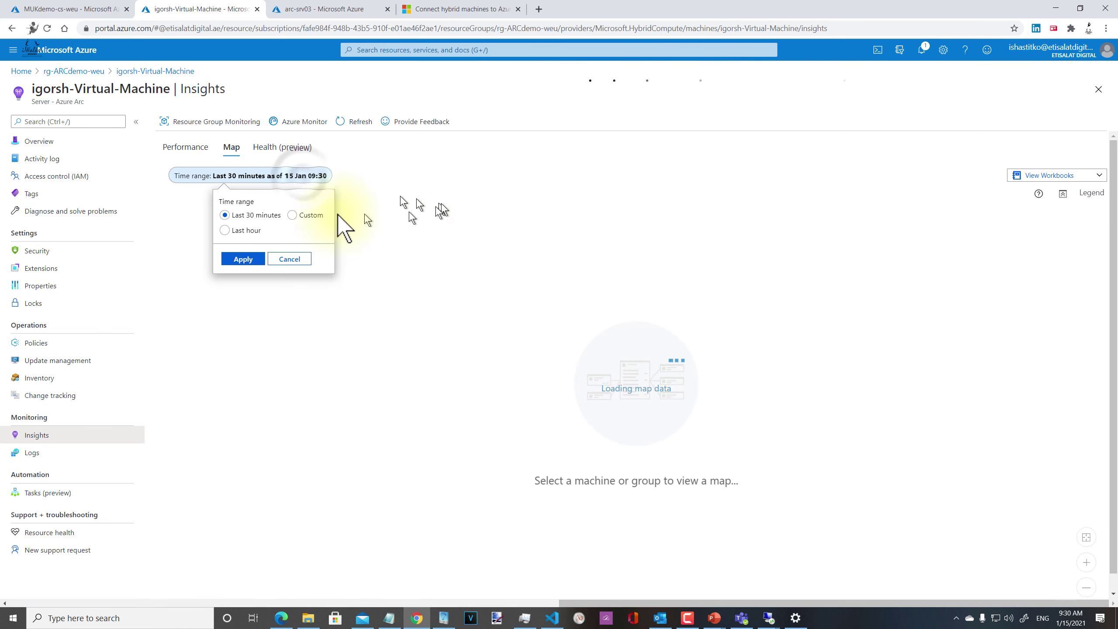
{"action": "left_click", "coordinate": [311, 216]}
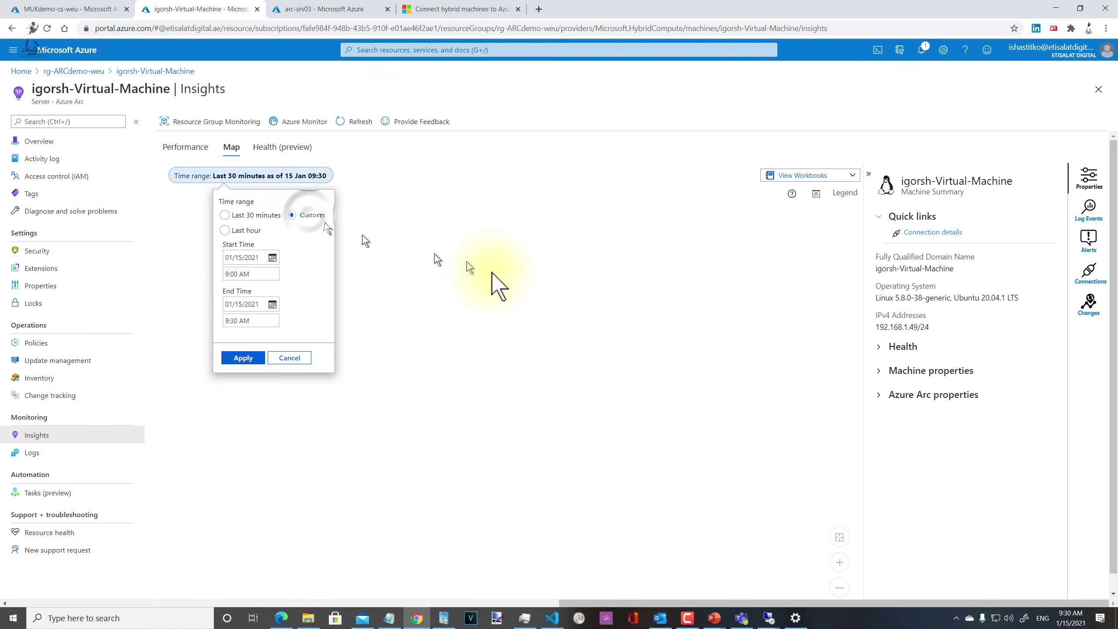
{"action": "left_click", "coordinate": [236, 259]}
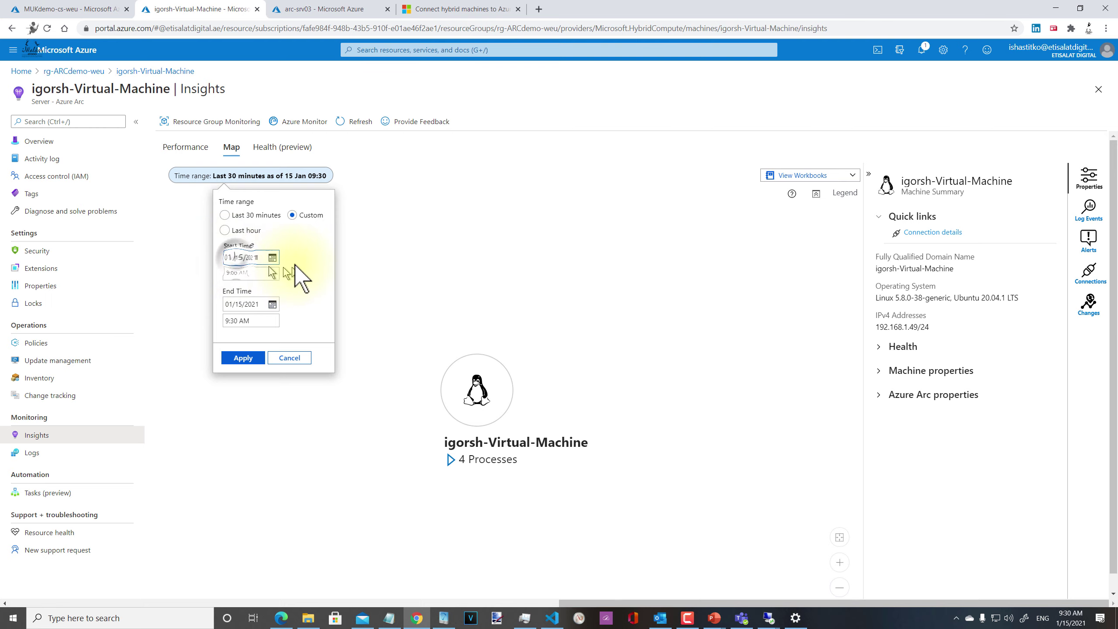
{"action": "left_click", "coordinate": [272, 258]}
{"action": "left_click", "coordinate": [284, 349]}
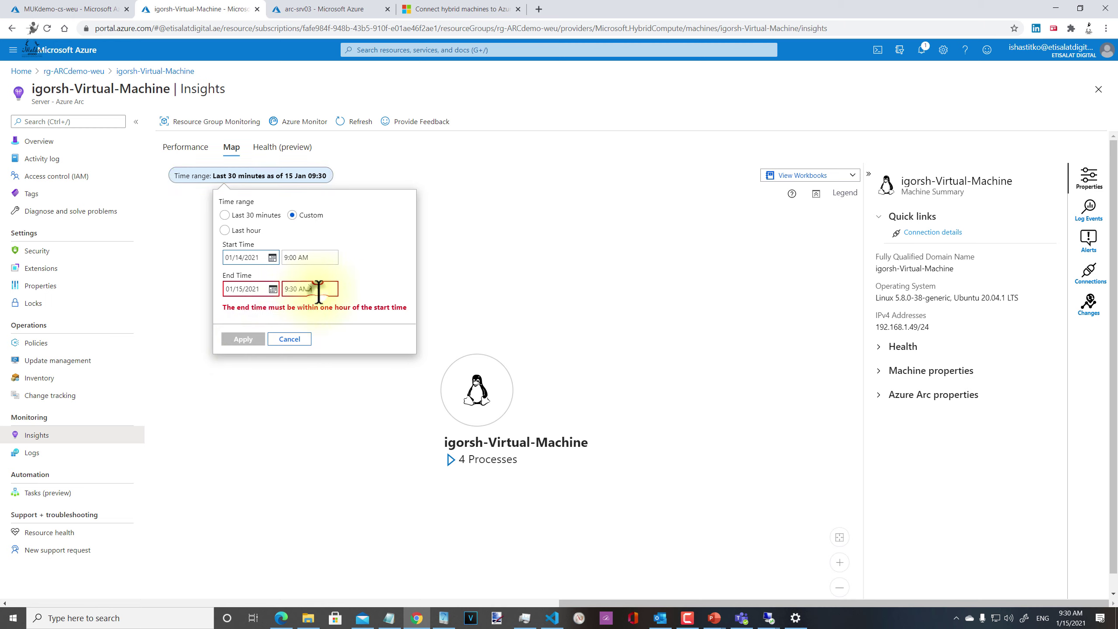
{"action": "left_click", "coordinate": [290, 257]}
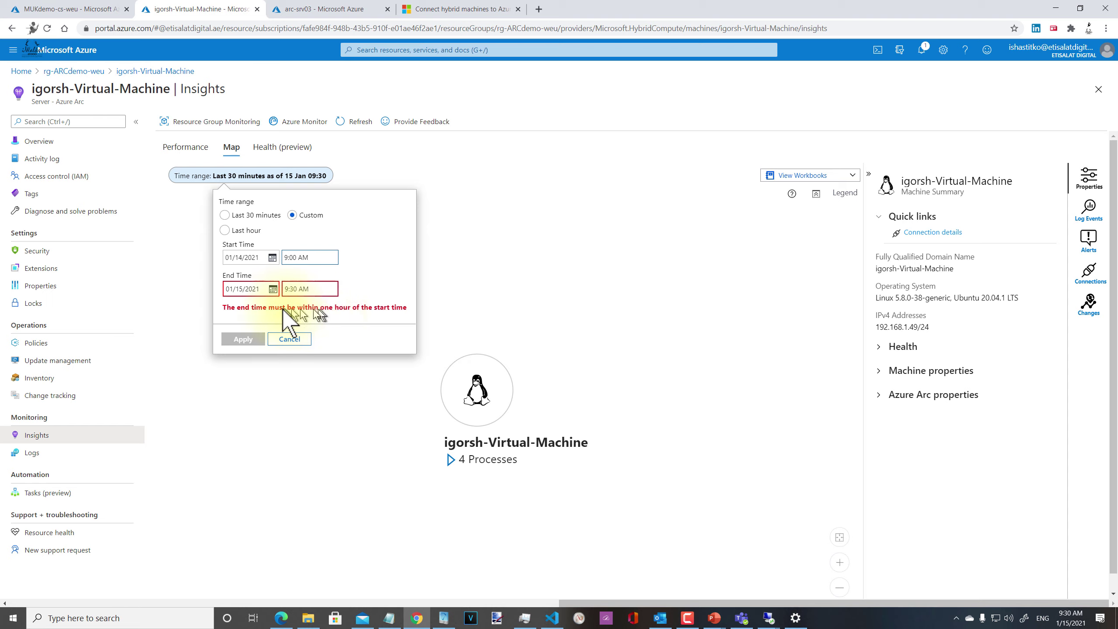
{"action": "left_click", "coordinate": [299, 339]}
{"action": "left_click", "coordinate": [187, 149]}
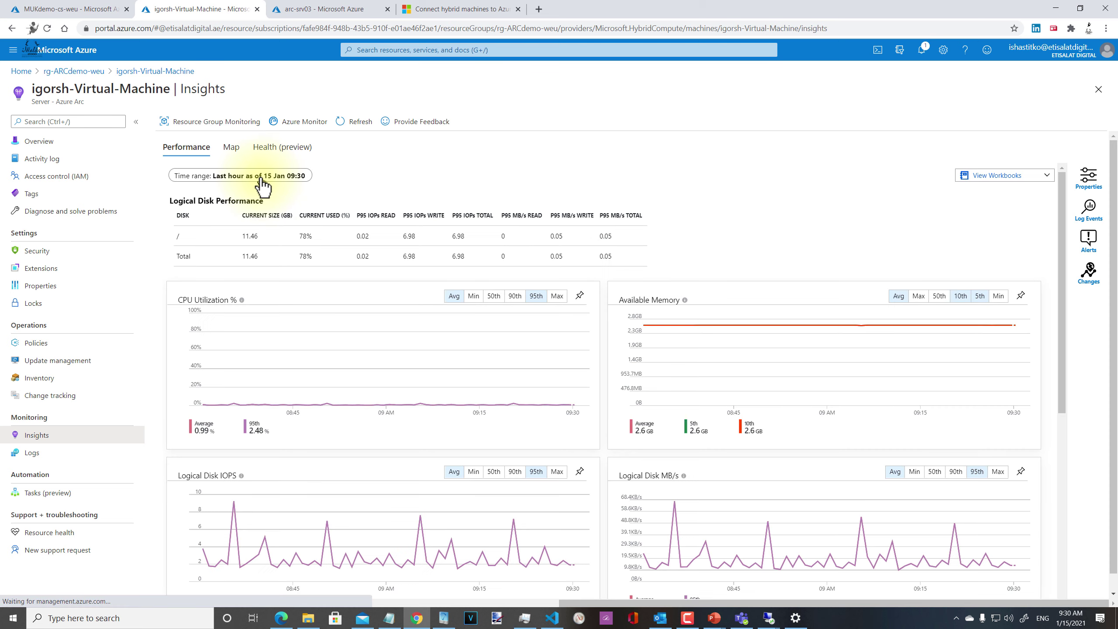
Step: Set the VM's Insights performance charts to the Last 24 hours time range
{"action": "left_click", "coordinate": [263, 177]}
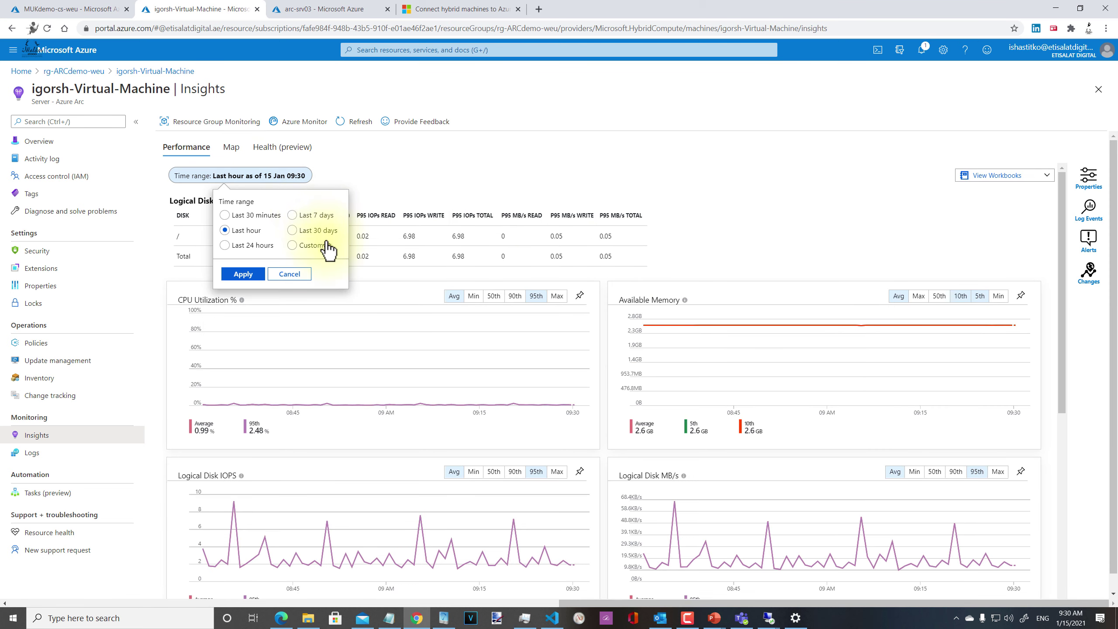
{"action": "left_click", "coordinate": [236, 274]}
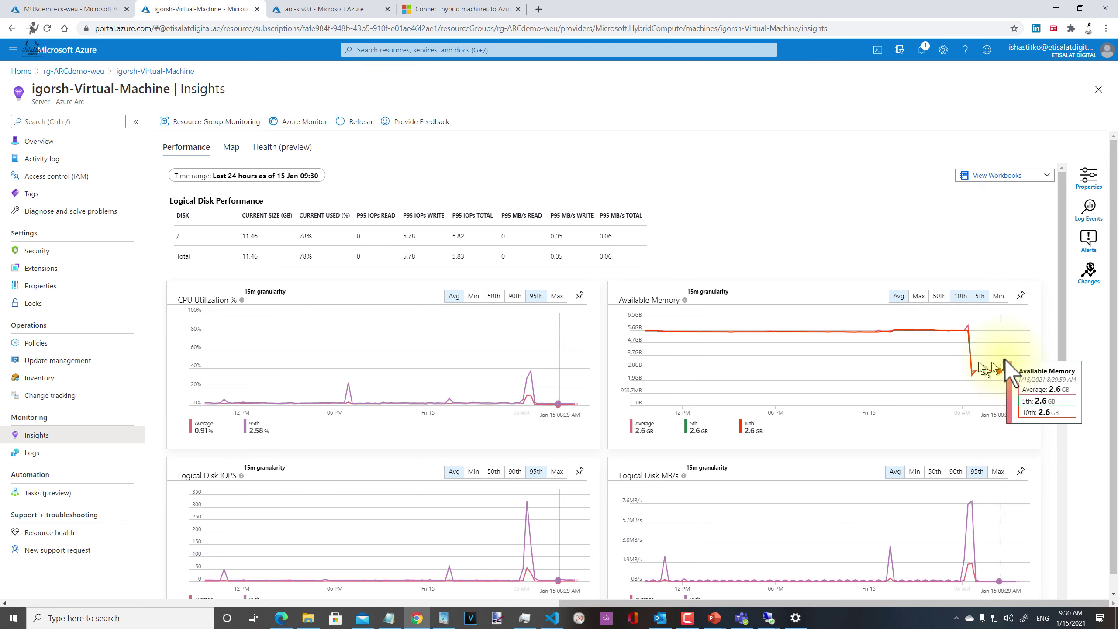
{"action": "key", "text": "alt+Tab"}
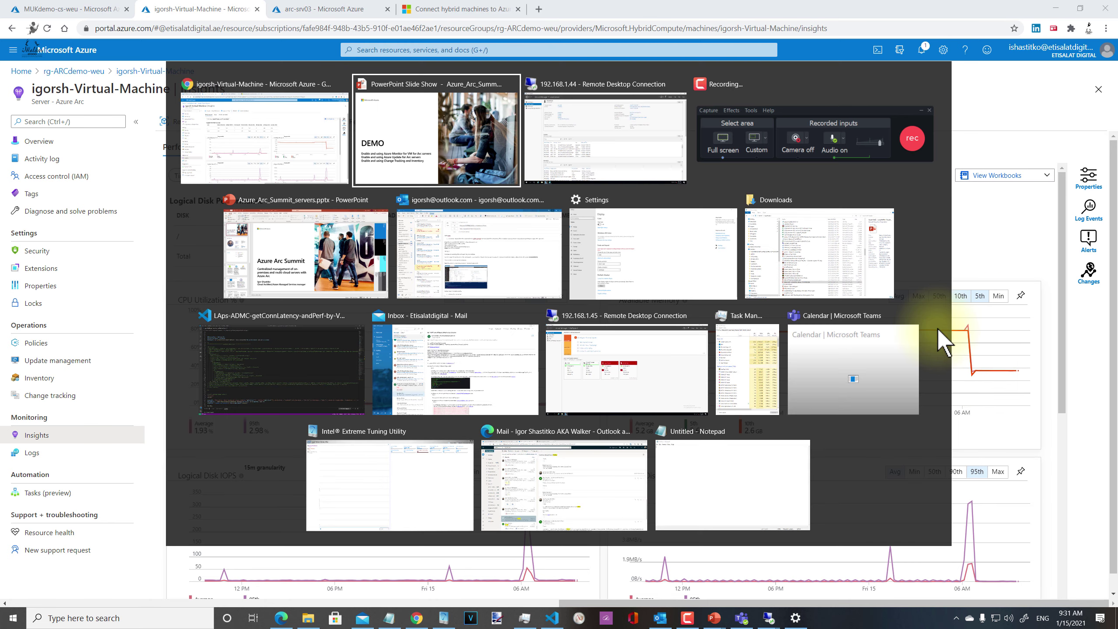
{"action": "key", "text": "Escape"}
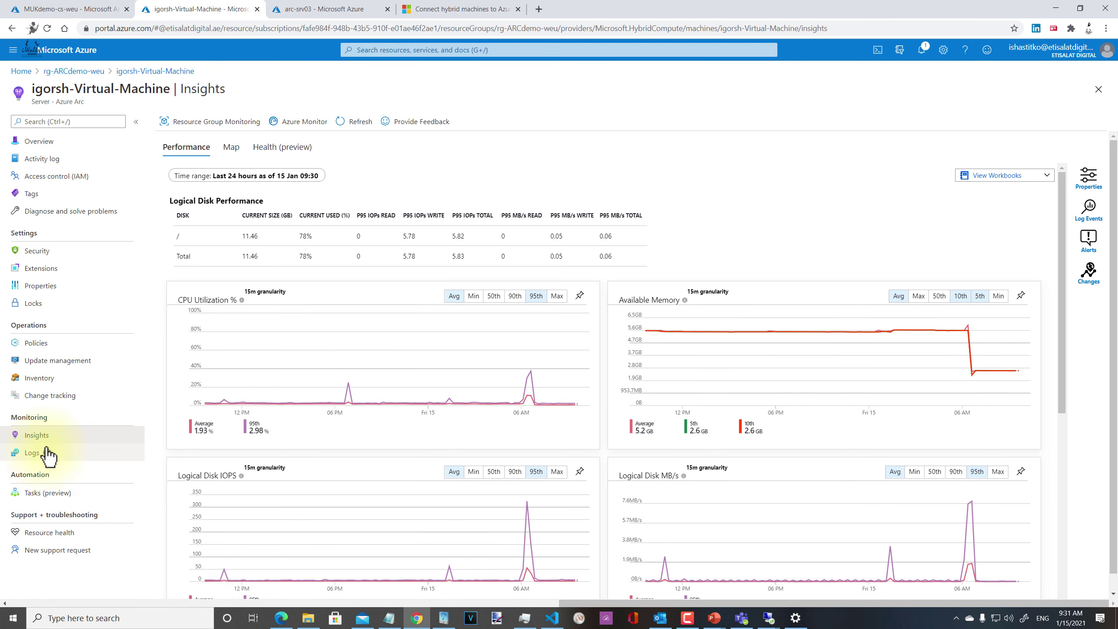
Step: In the other Logs tab, rerun the earlier CPU and memory query from history and chart Mem
{"action": "left_click", "coordinate": [539, 13]}
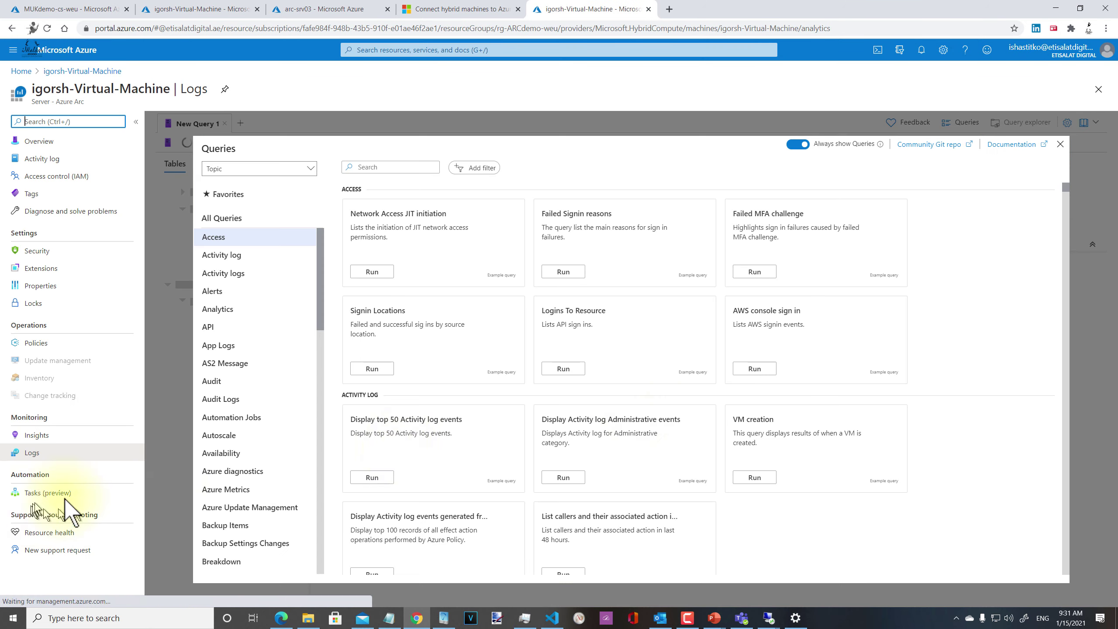
{"action": "left_click", "coordinate": [1061, 144]}
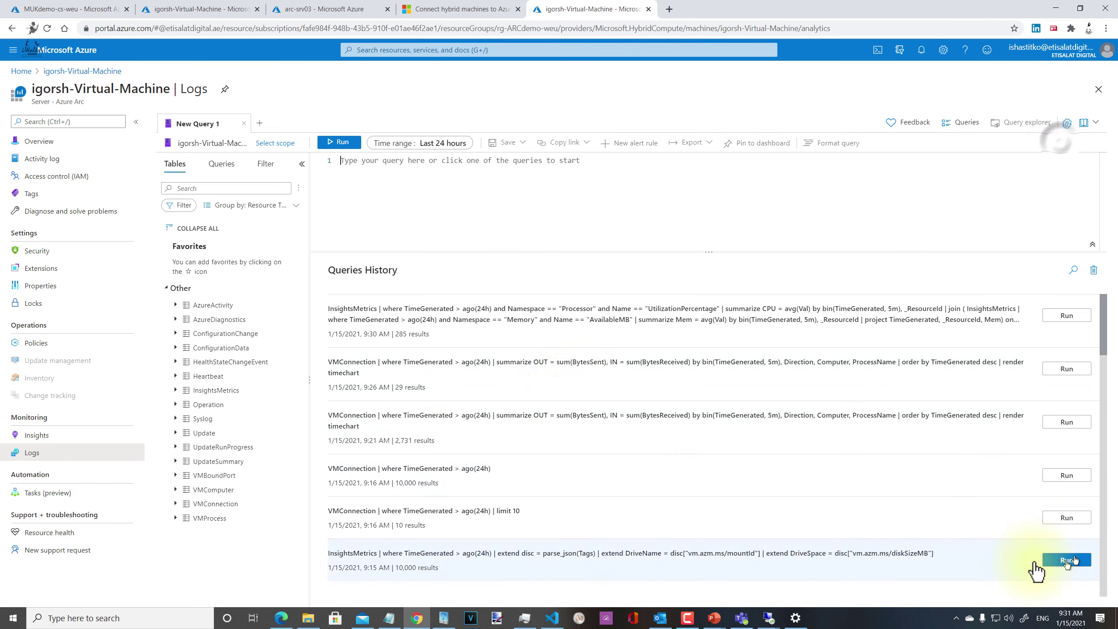
{"action": "left_click", "coordinate": [1061, 315]}
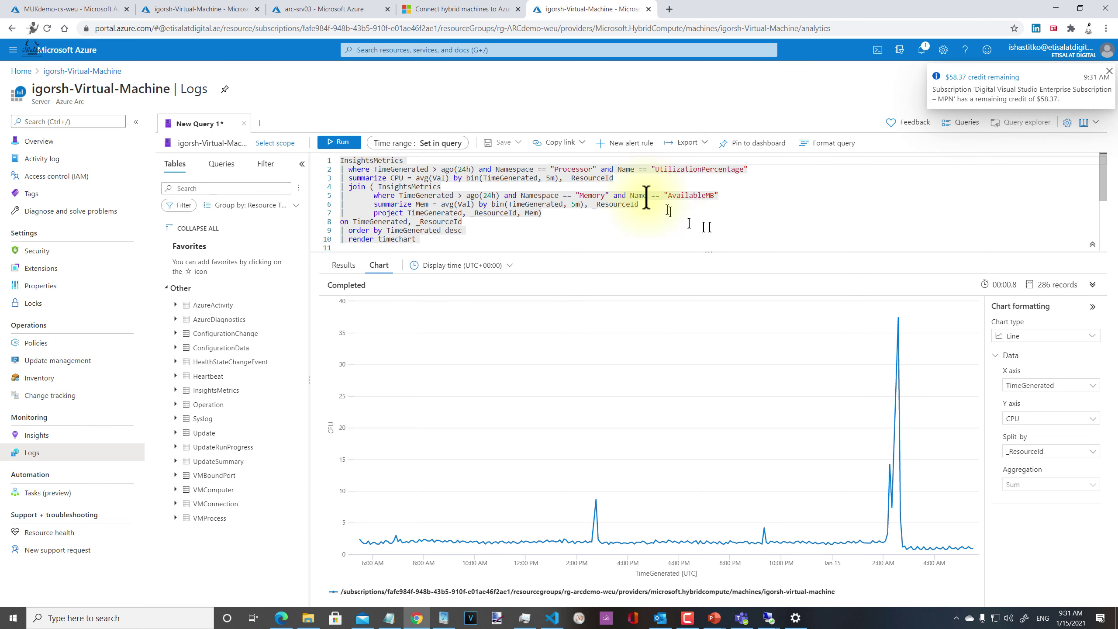
{"action": "left_click", "coordinate": [1057, 419]}
{"action": "left_click", "coordinate": [1061, 454]}
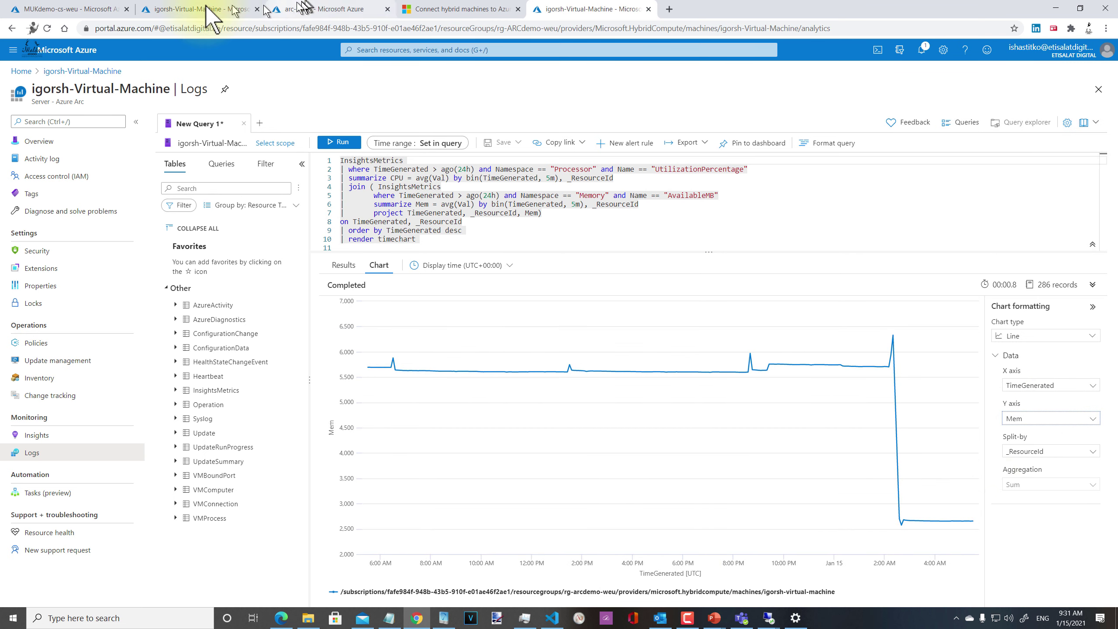
Step: Compare the Insights charts and arc-srv03's update management page, then return to the Logs query
{"action": "left_click", "coordinate": [218, 11]}
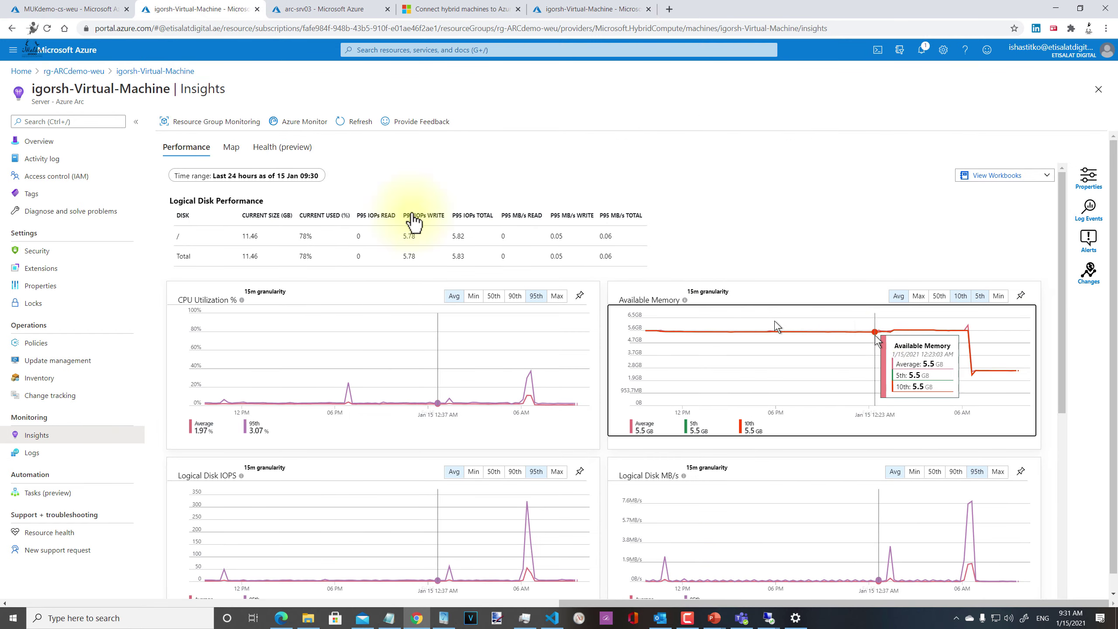
{"action": "left_click", "coordinate": [546, 9]}
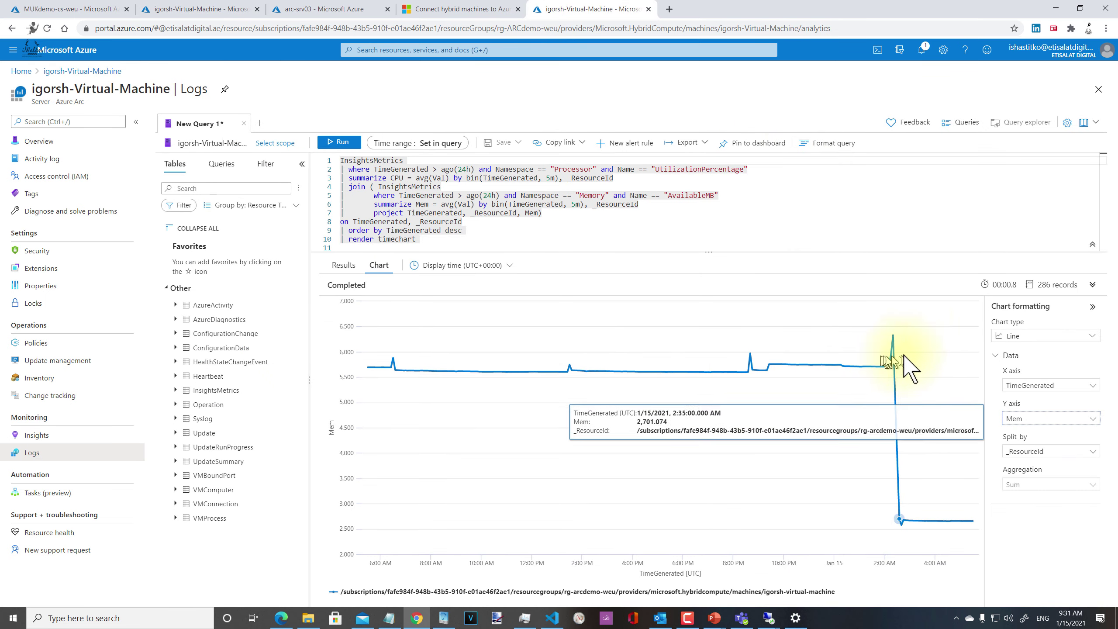
{"action": "left_click", "coordinate": [325, 9]}
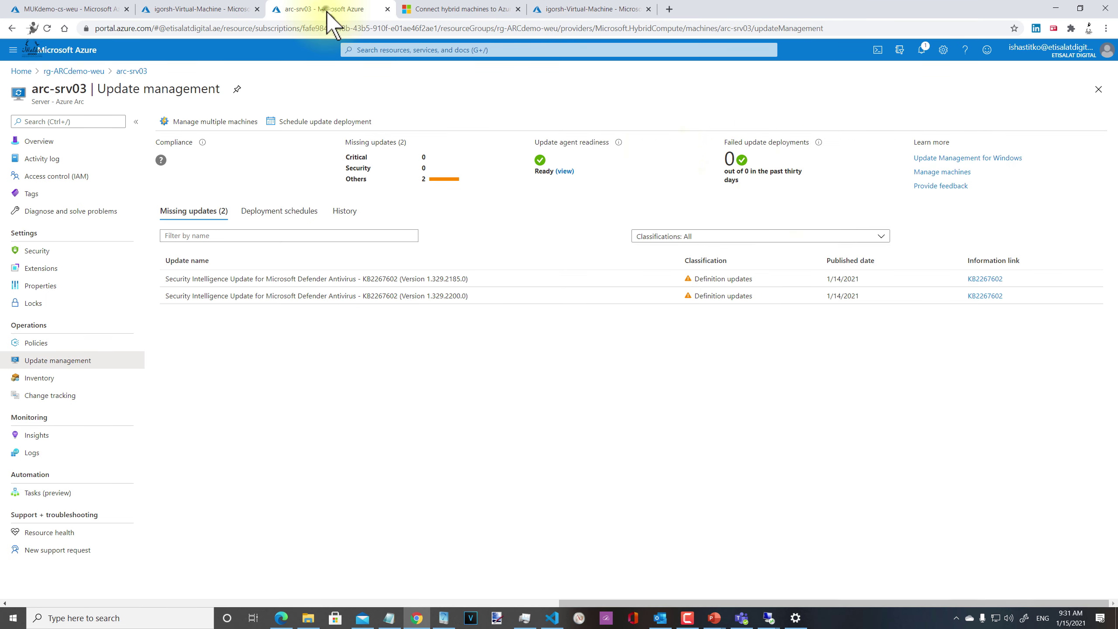
{"action": "left_click", "coordinate": [239, 10]}
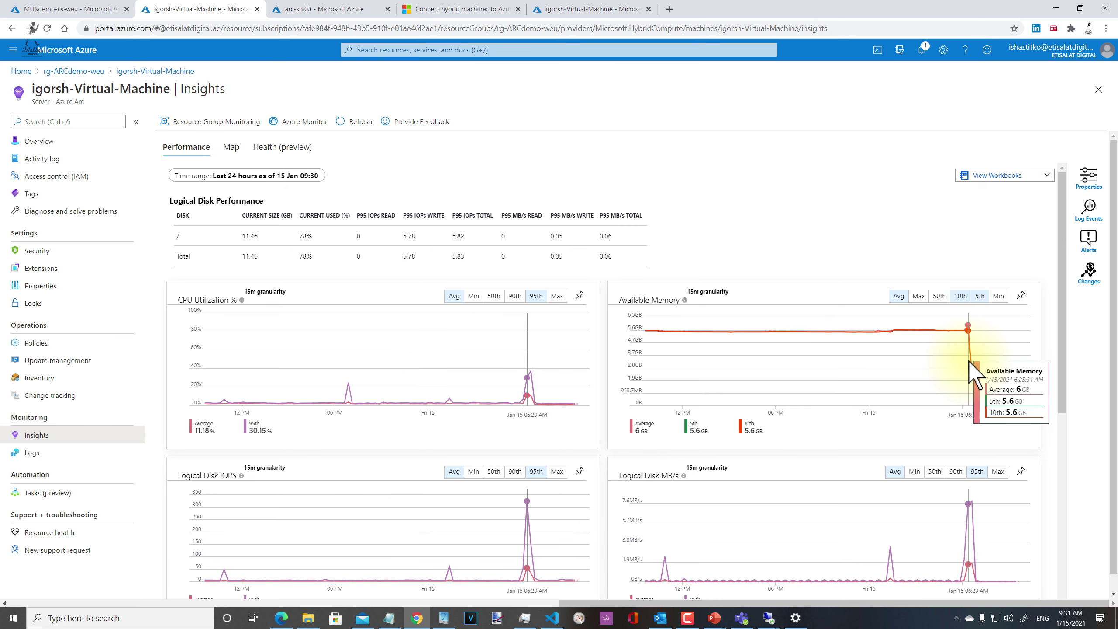
{"action": "left_click", "coordinate": [340, 8]}
{"action": "left_click", "coordinate": [620, 8]}
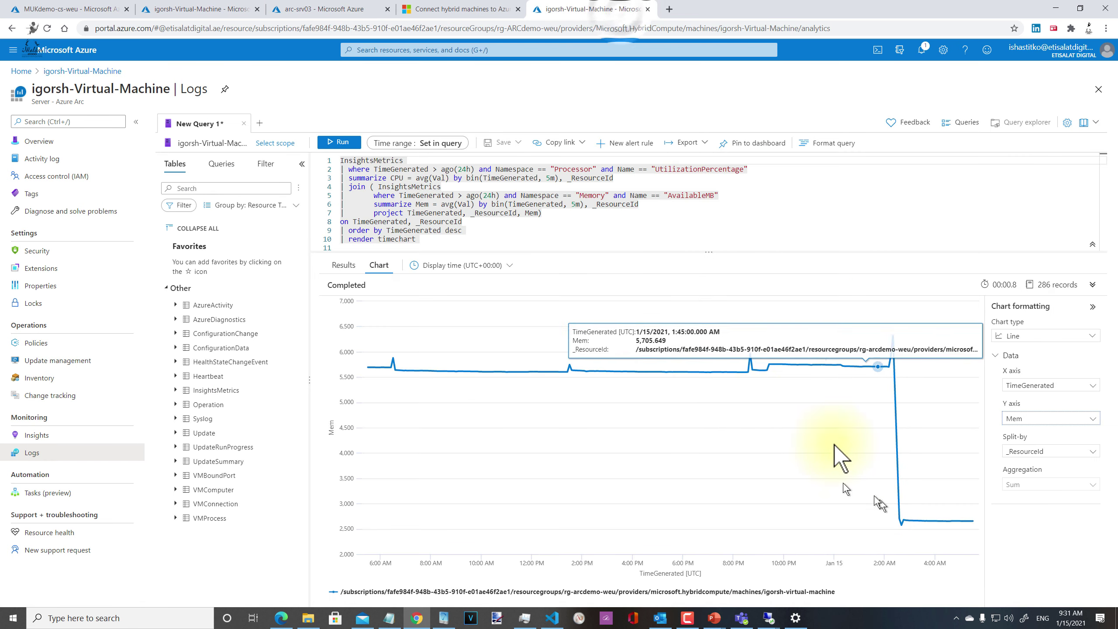
Step: Change the query's bins from 5m to 15m, rerun it, chart Mem, then return to Insights
{"action": "left_click", "coordinate": [541, 179]}
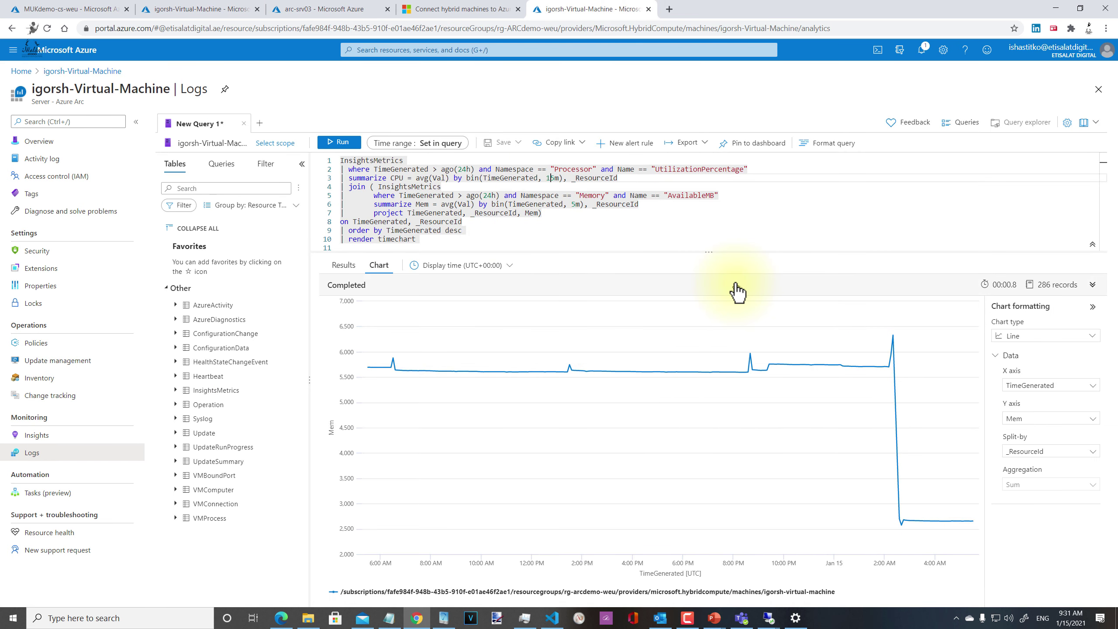
{"action": "key", "text": "Down"}
{"action": "key", "text": "Down"}
{"action": "key", "text": "Down"}
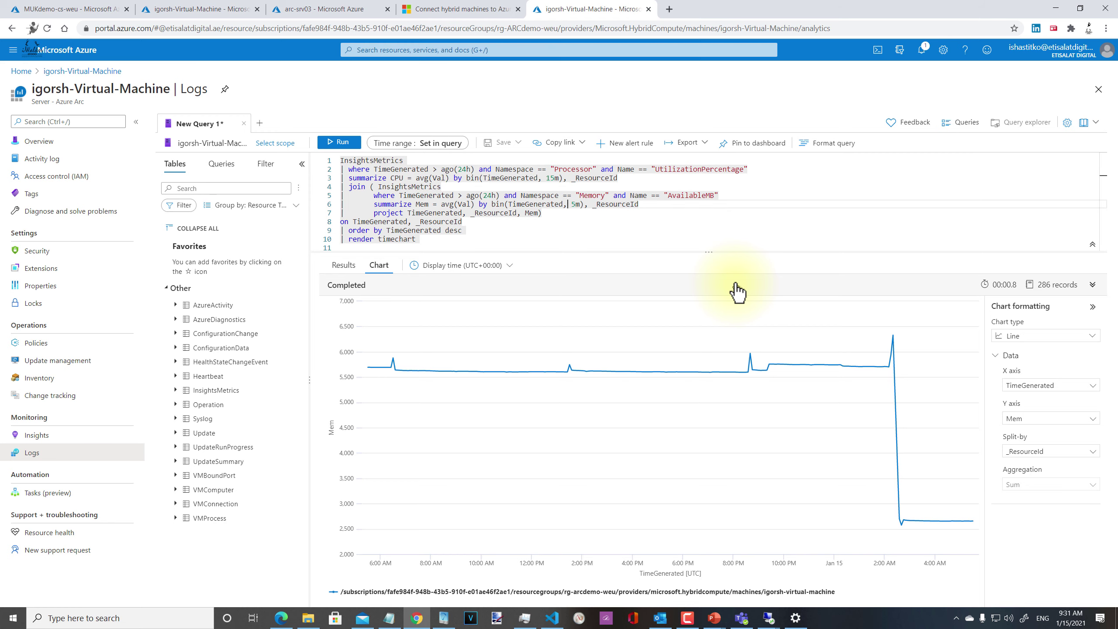
{"action": "left_click", "coordinate": [348, 148]}
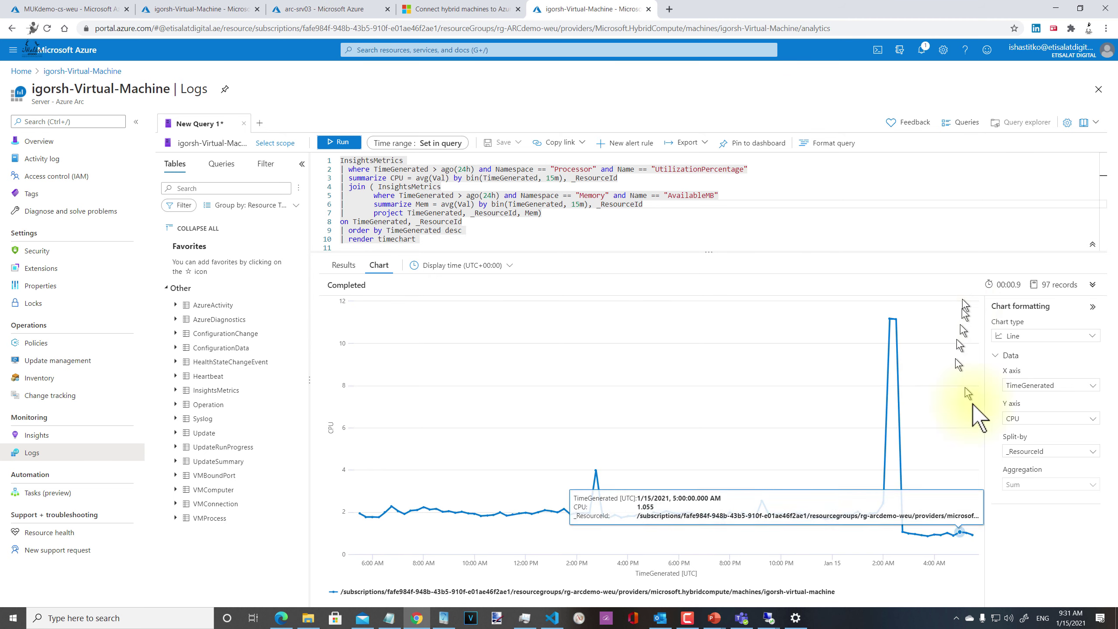
{"action": "left_click", "coordinate": [1080, 421]}
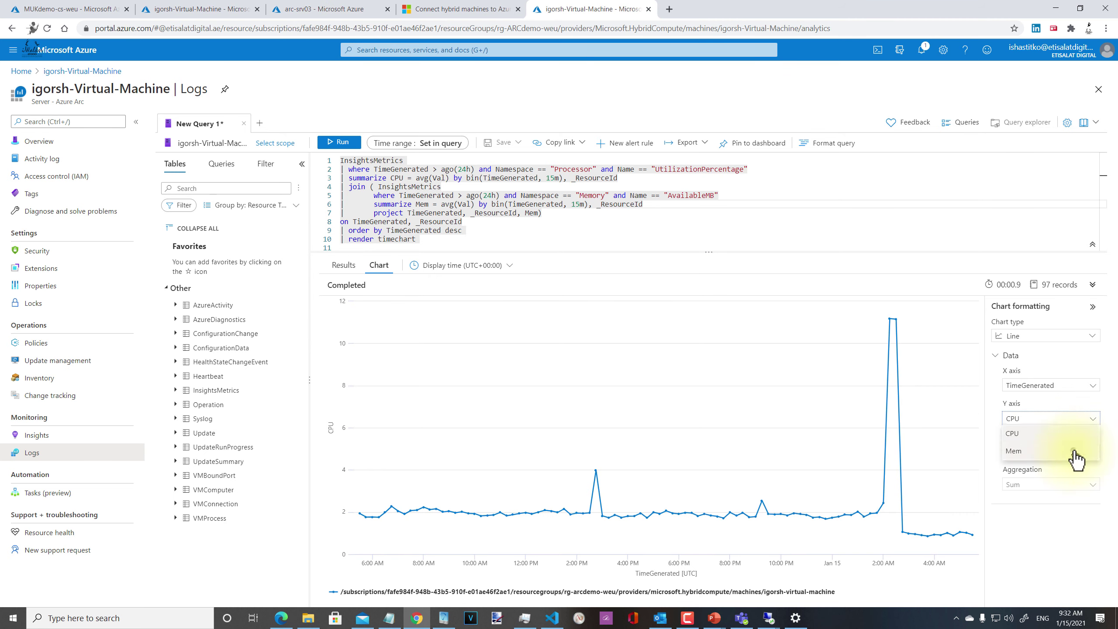
{"action": "left_click", "coordinate": [1074, 452]}
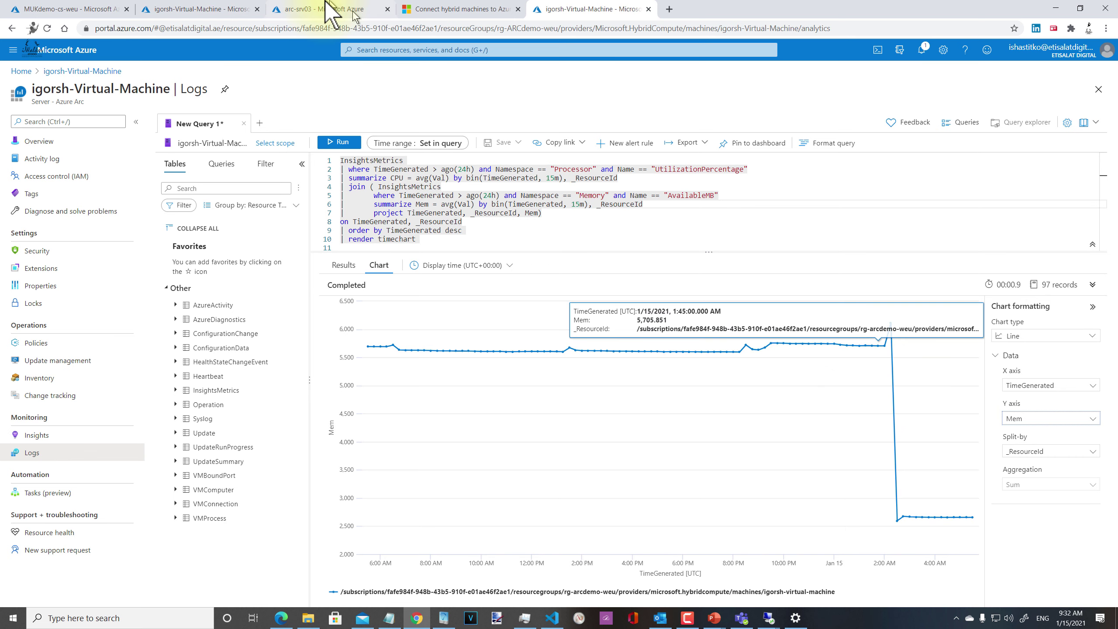
{"action": "left_click", "coordinate": [180, 10]}
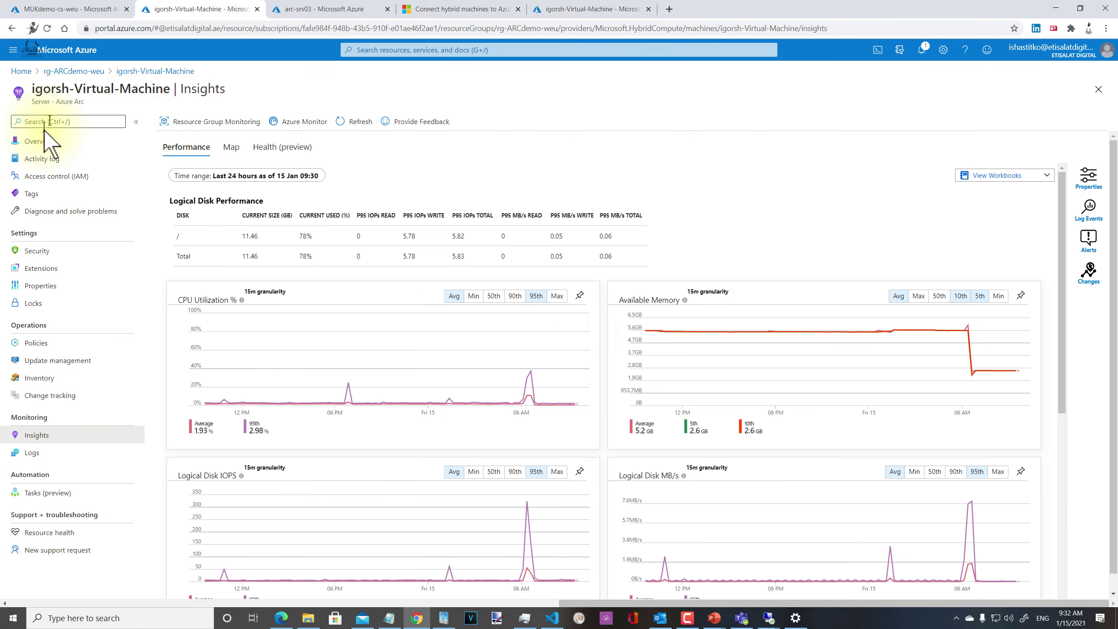
Step: Check igorsh-Virtual-Machine's overview and inventory, then open rg-ARCdemo-weu from the arc-srv03 breadcrumb
{"action": "left_click", "coordinate": [39, 141]}
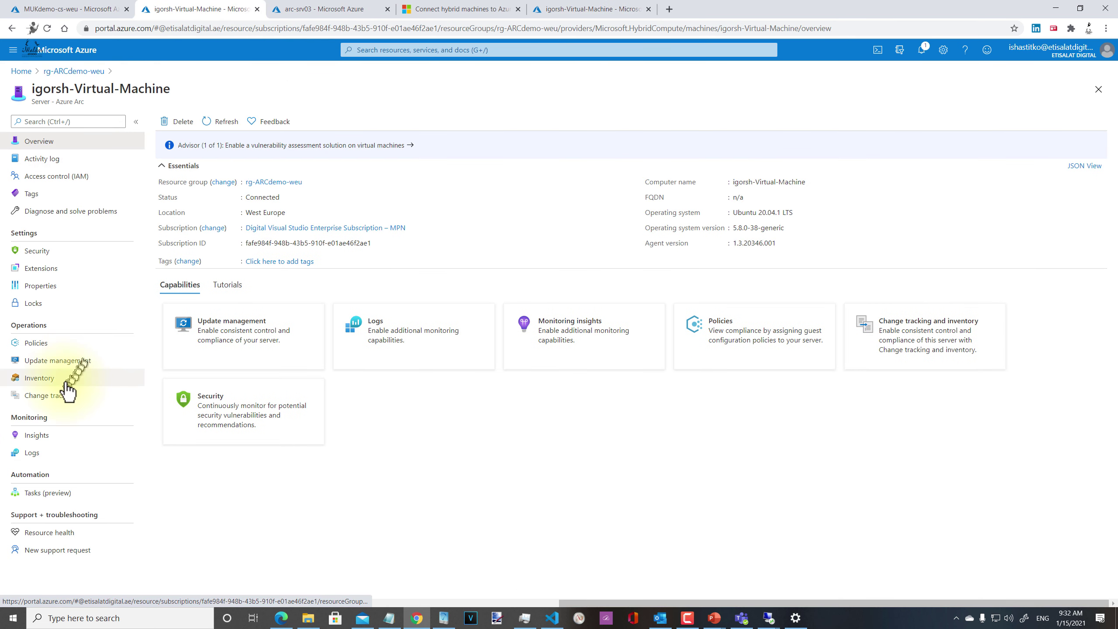
{"action": "left_click", "coordinate": [39, 377]}
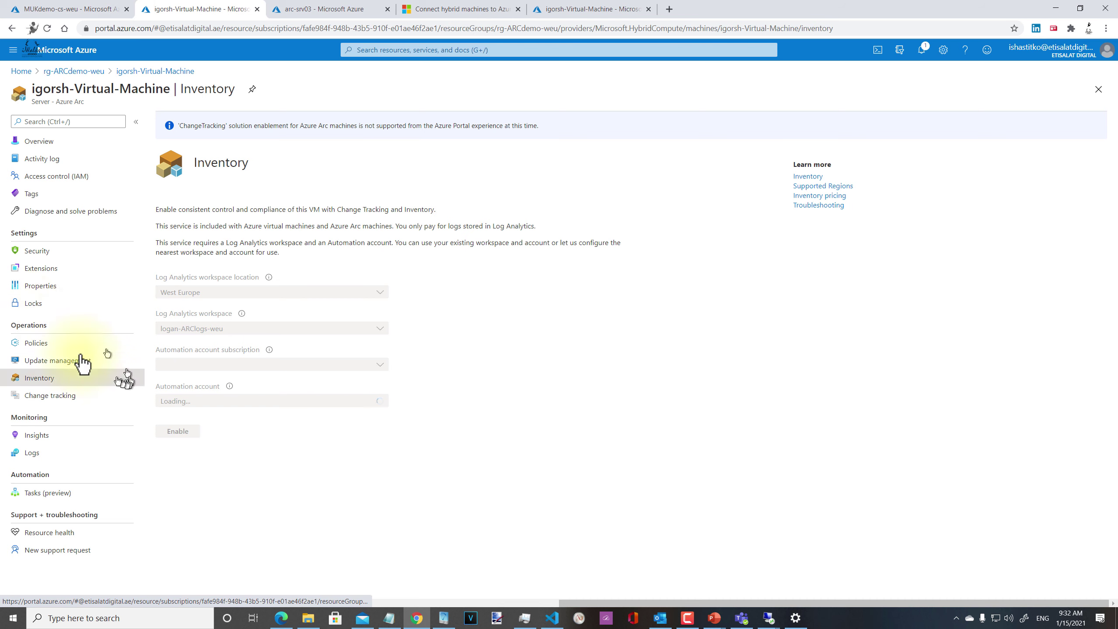
{"action": "left_click", "coordinate": [288, 10]}
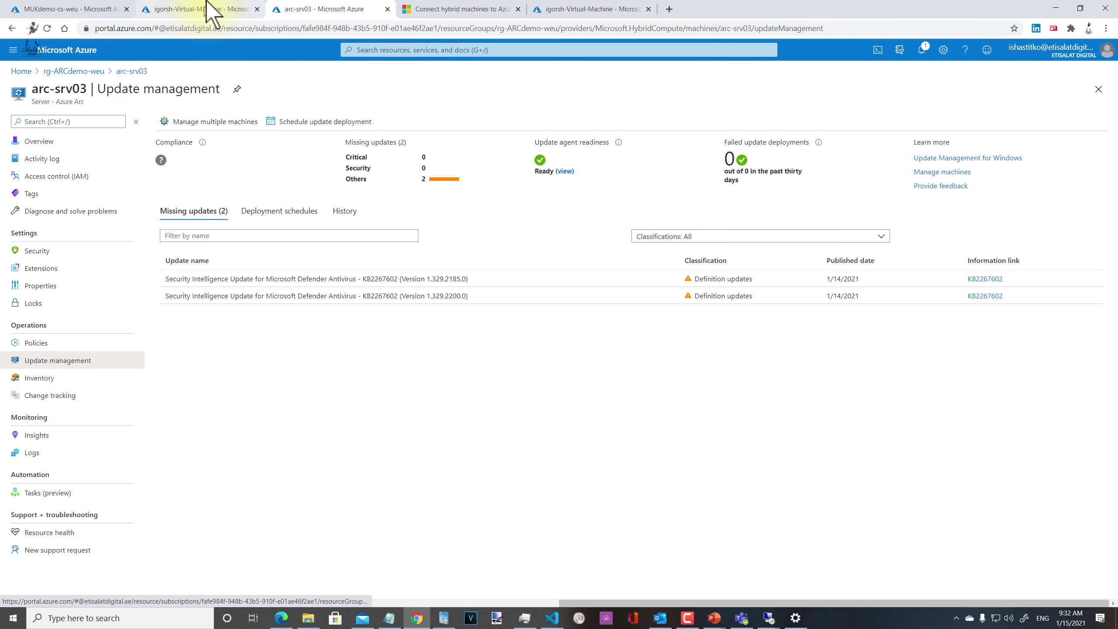
{"action": "left_click", "coordinate": [79, 70]}
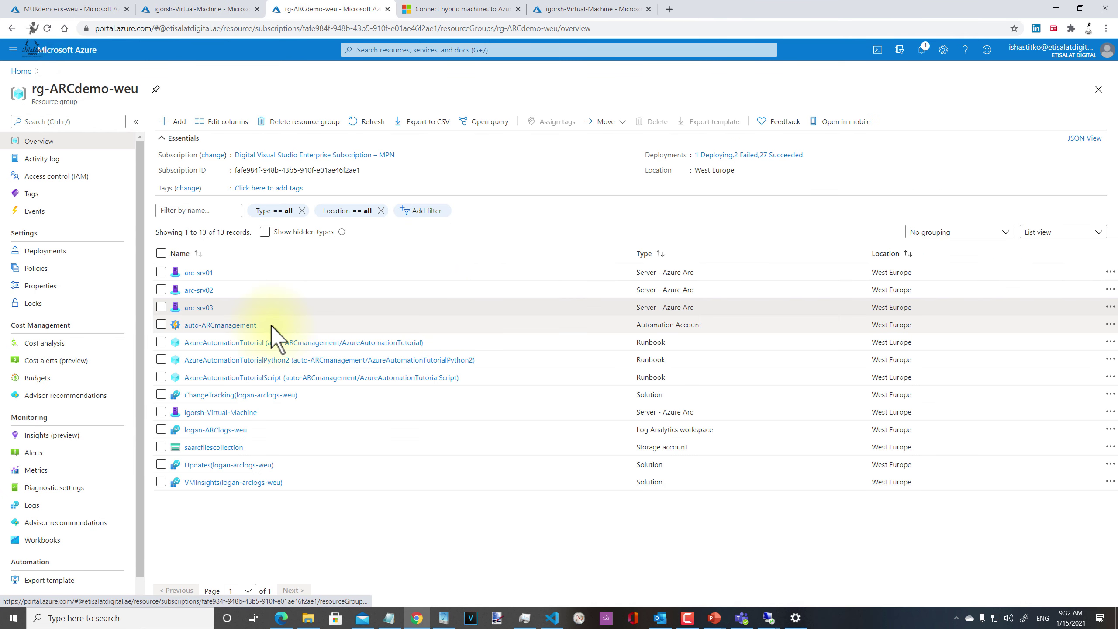
Step: Check auto-ARCmanagement's update management and runbook Jobs list, then switch to the MUKdemo-cs-weu group
{"action": "left_click", "coordinate": [207, 325]}
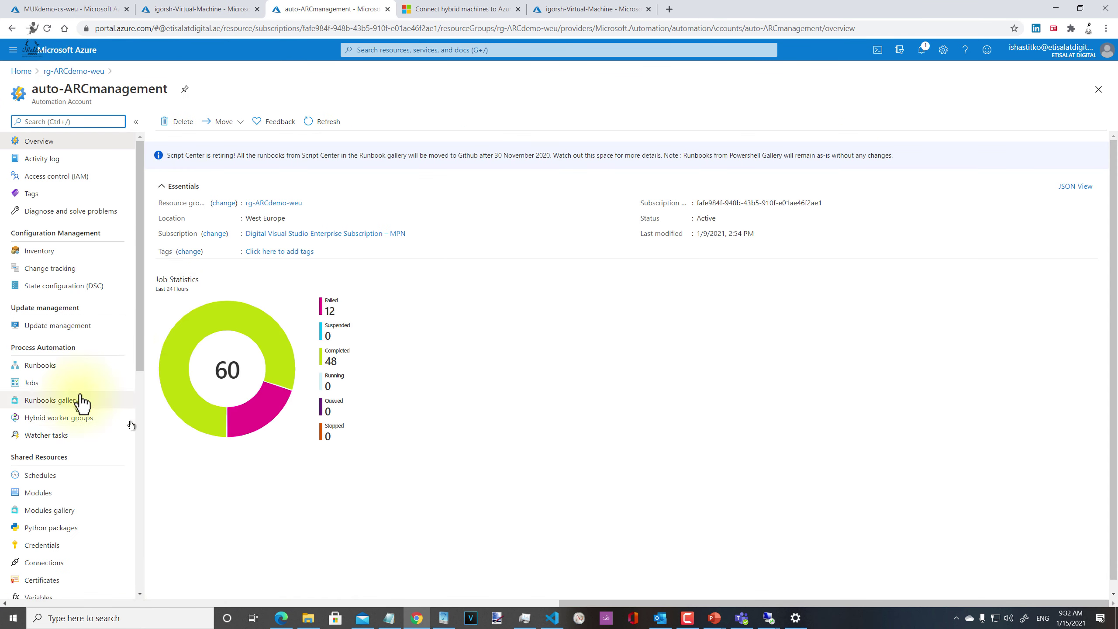
{"action": "left_click", "coordinate": [77, 326]}
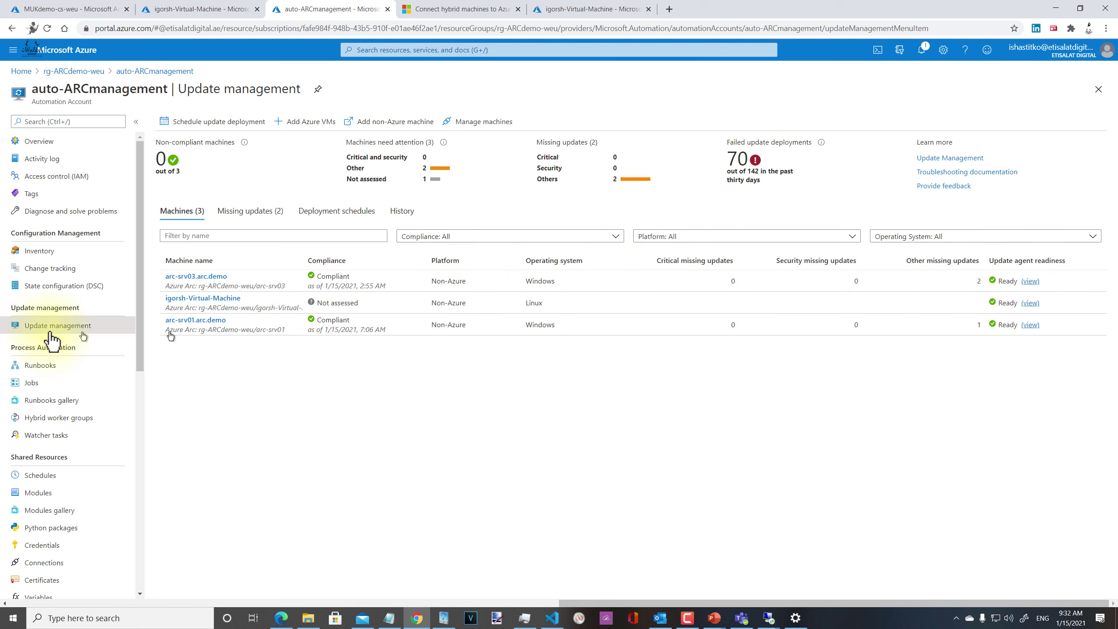
{"action": "left_click", "coordinate": [40, 142]}
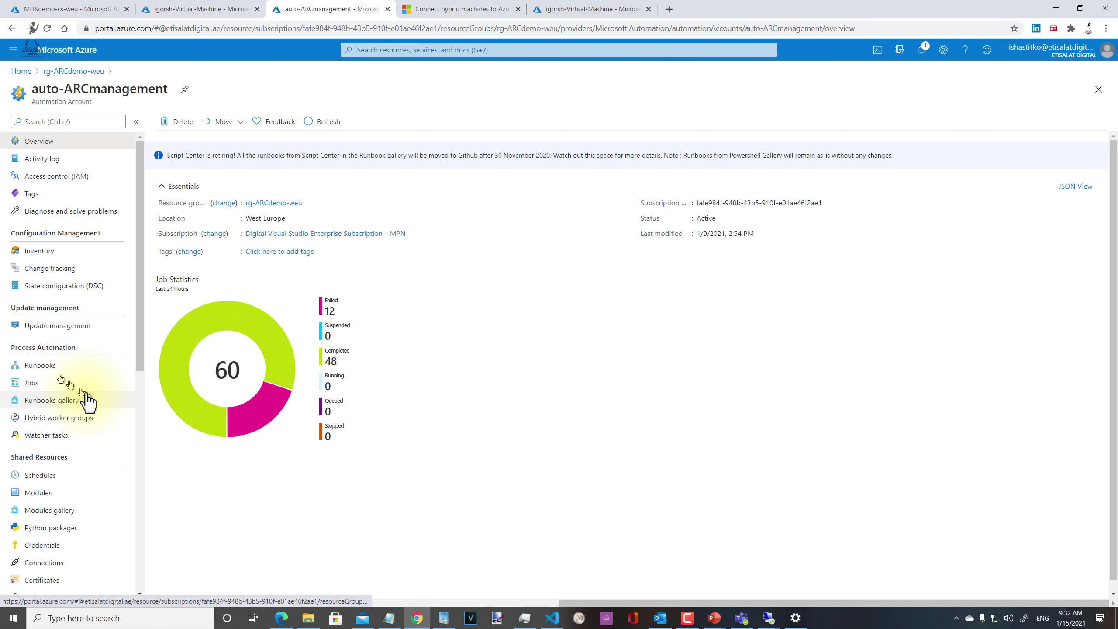
{"action": "left_click", "coordinate": [60, 384]}
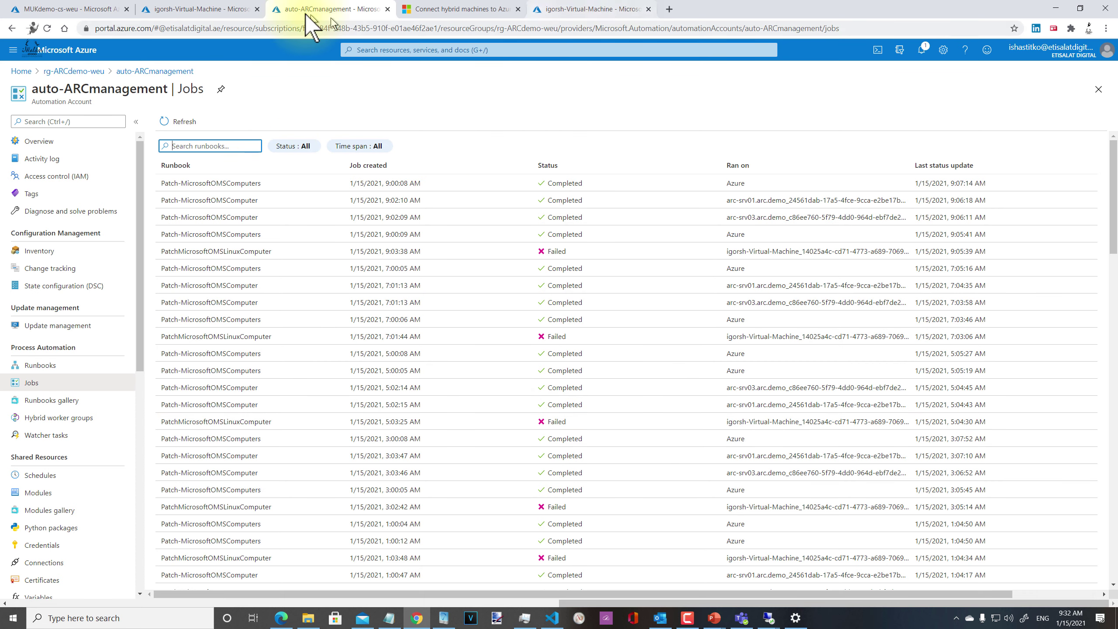
{"action": "left_click", "coordinate": [585, 9]}
{"action": "left_click", "coordinate": [71, 9]}
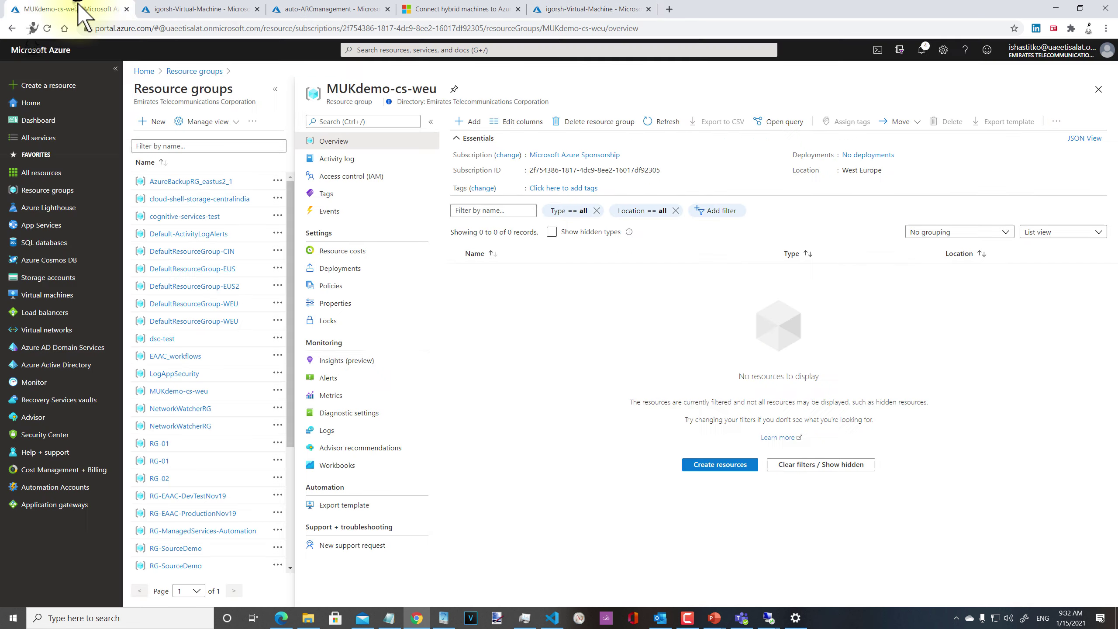
Step: Return to rg-ARCdemo-weu and open auto-ARCmanagement's Update management page
{"action": "left_click", "coordinate": [189, 8]}
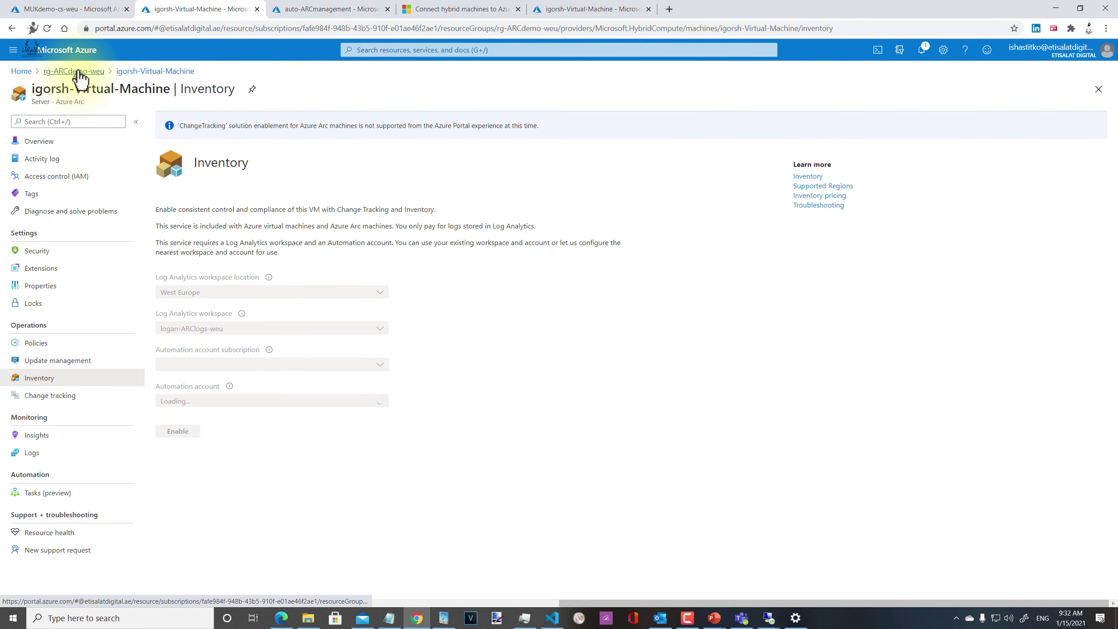
{"action": "left_click", "coordinate": [80, 74]}
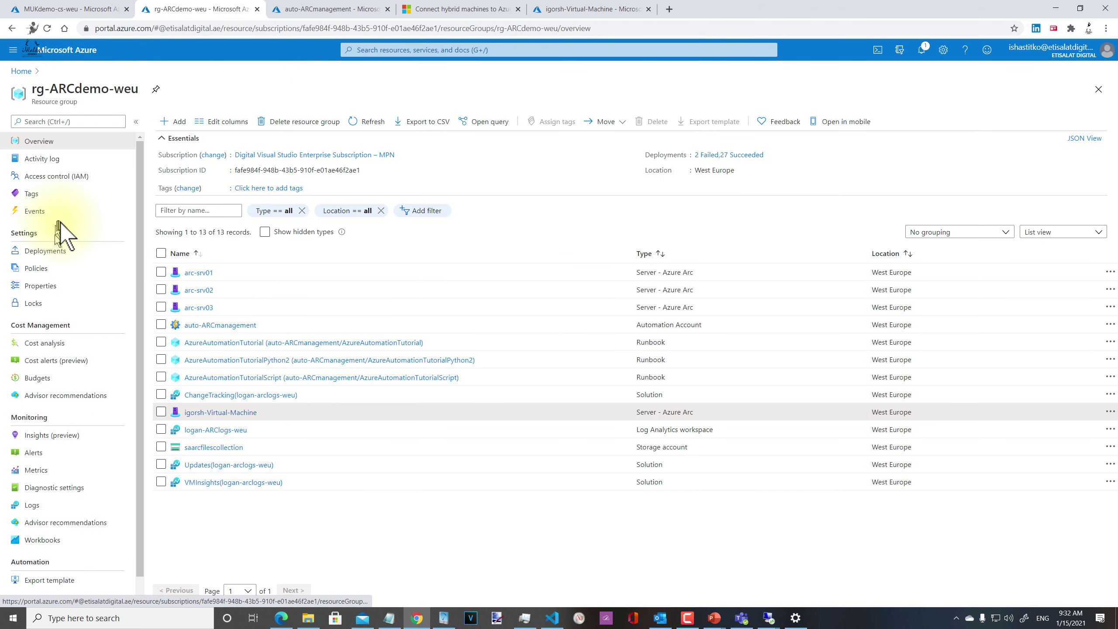
{"action": "left_click", "coordinate": [254, 327]}
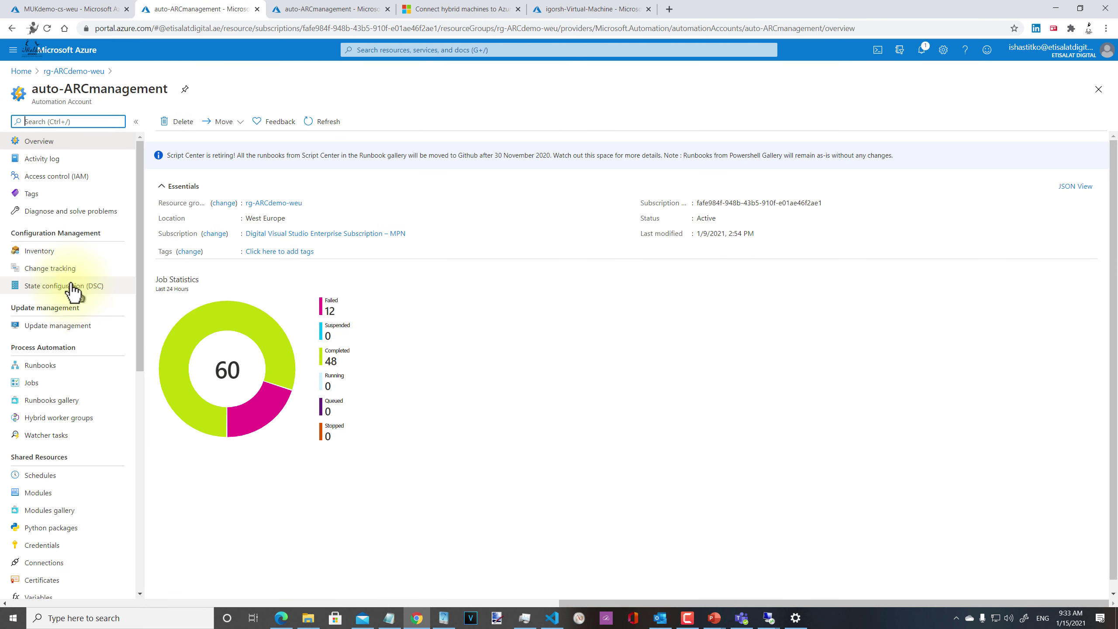
{"action": "left_click", "coordinate": [52, 326]}
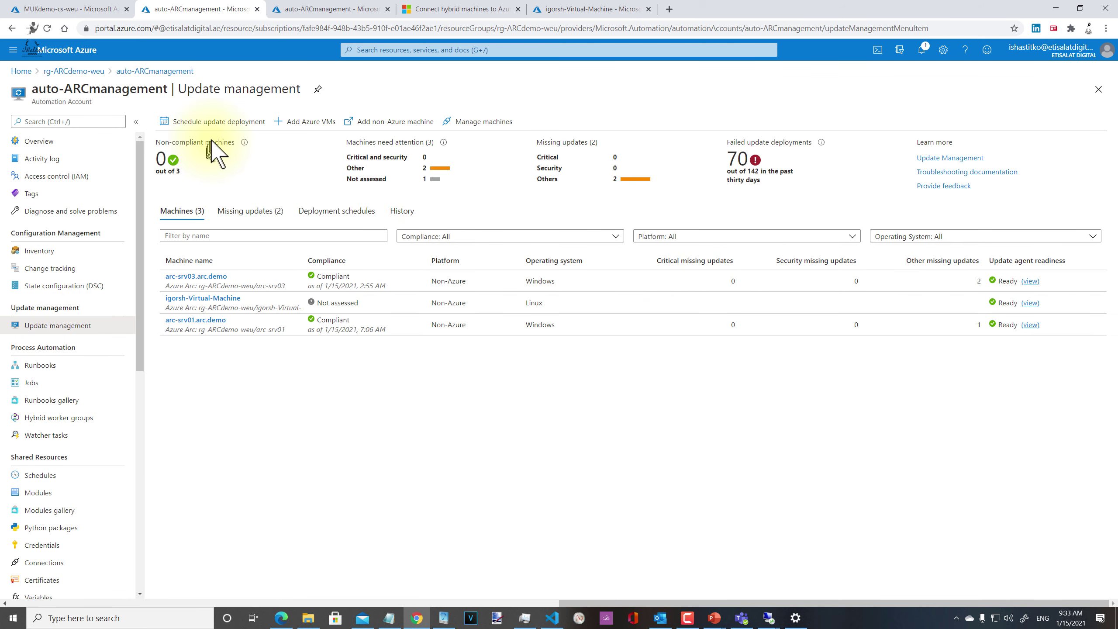
Step: Preview Manage machines with 'Enable on selected machines', cancel, and return to rg-ARCdemo-weu
{"action": "left_click", "coordinate": [492, 129]}
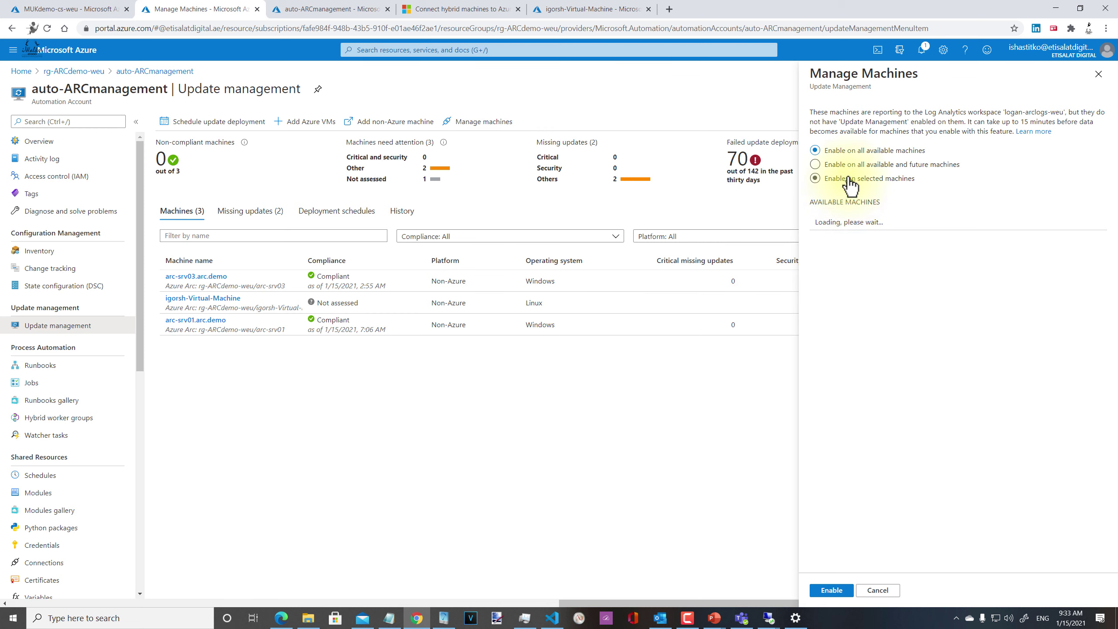
{"action": "left_click", "coordinate": [848, 179]}
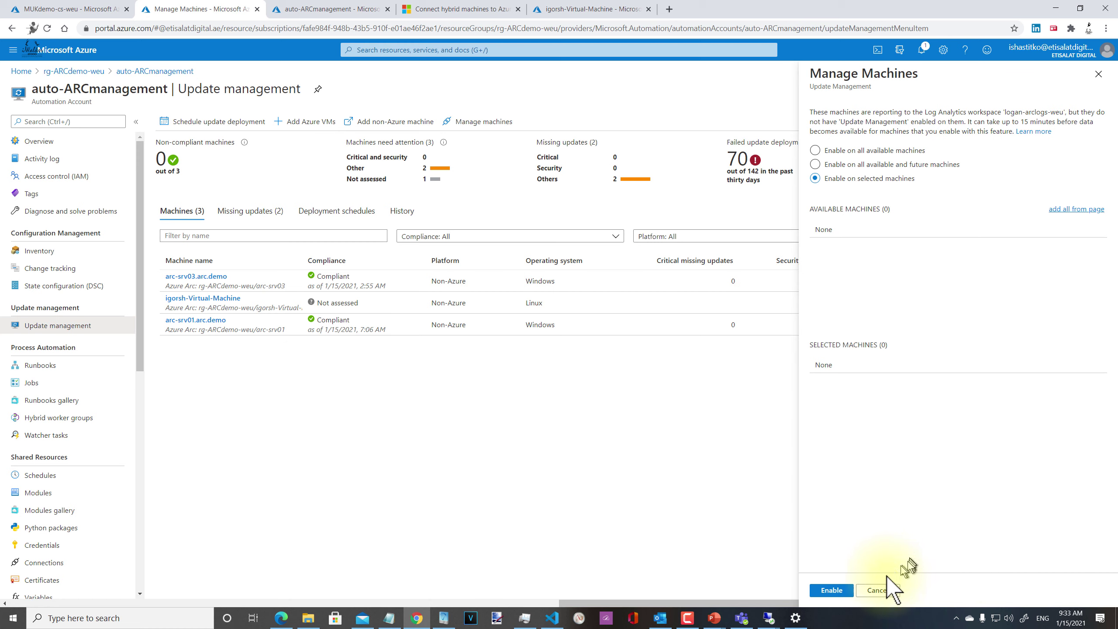
{"action": "left_click", "coordinate": [885, 592]}
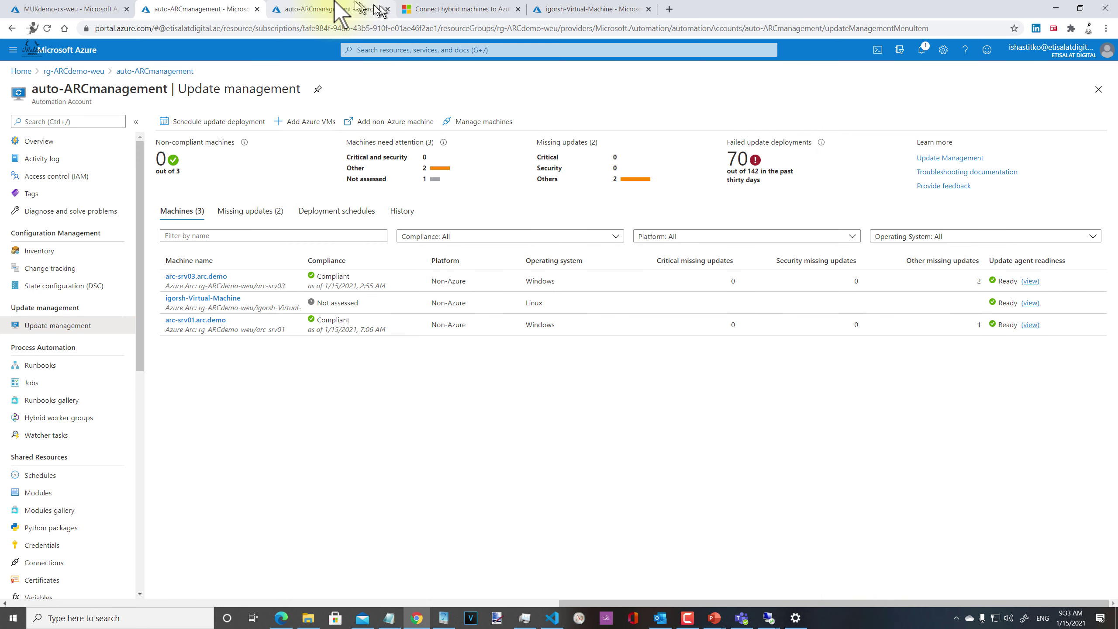
{"action": "left_click", "coordinate": [67, 8]}
{"action": "left_click", "coordinate": [189, 8]}
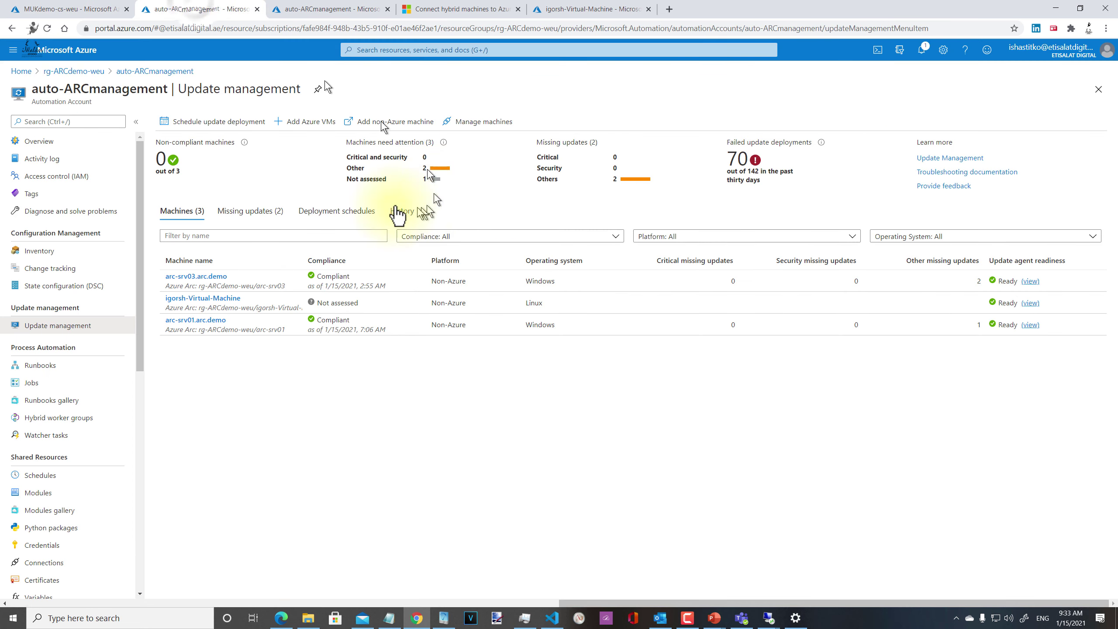
{"action": "left_click", "coordinate": [69, 75]}
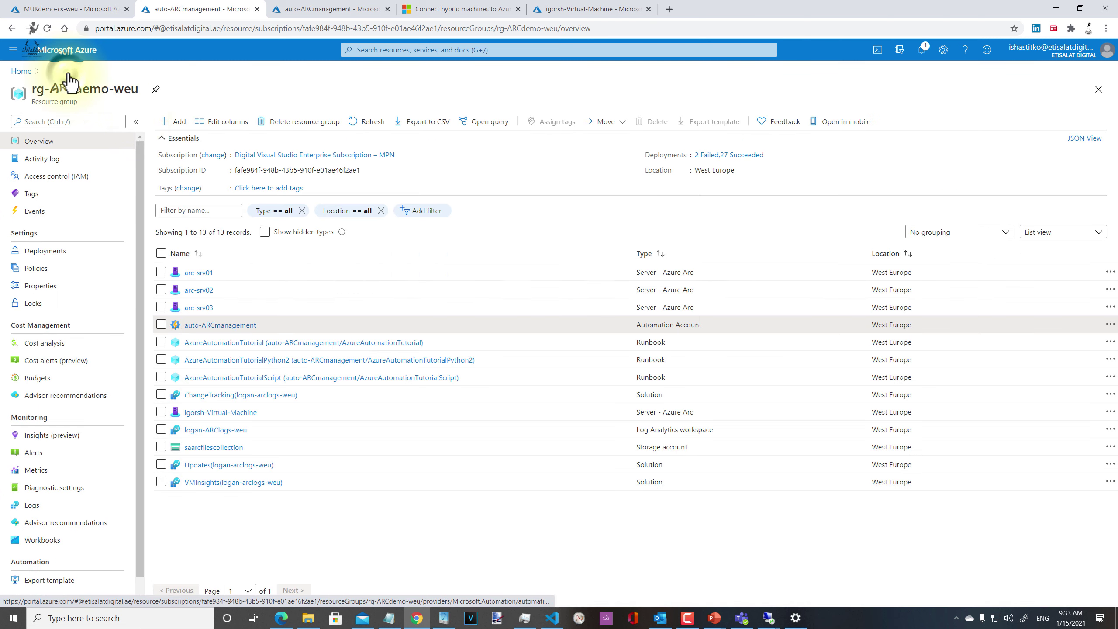
Step: Find SQL Server - Azure Arc in the marketplace and start registering a server
{"action": "left_click", "coordinate": [174, 121]}
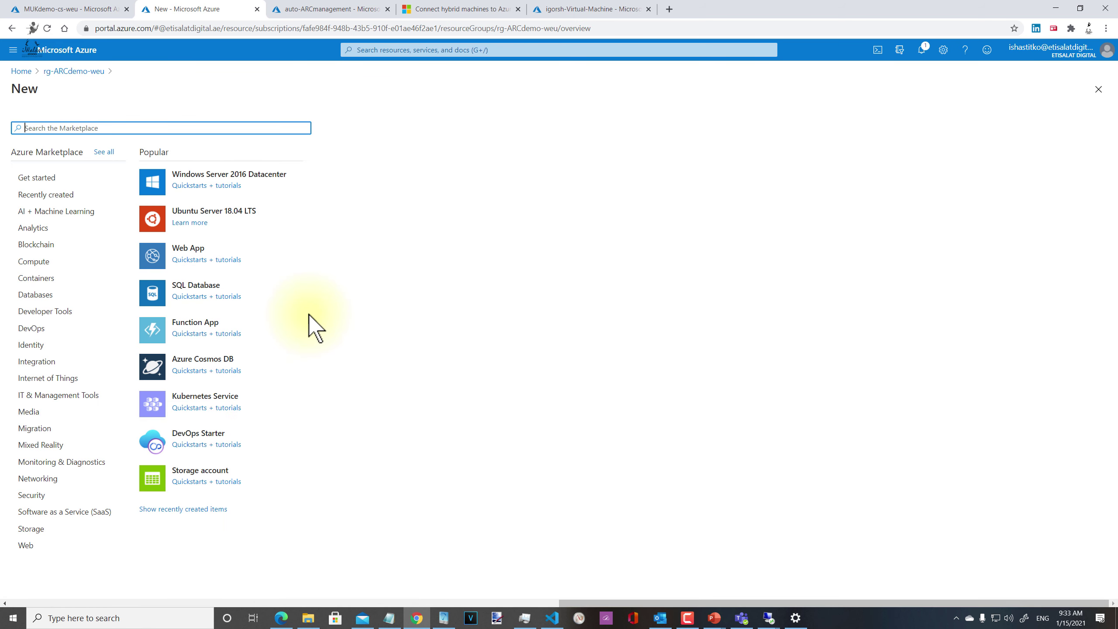
{"action": "type", "text": "Azure Arc"}
{"action": "left_click", "coordinate": [123, 163]}
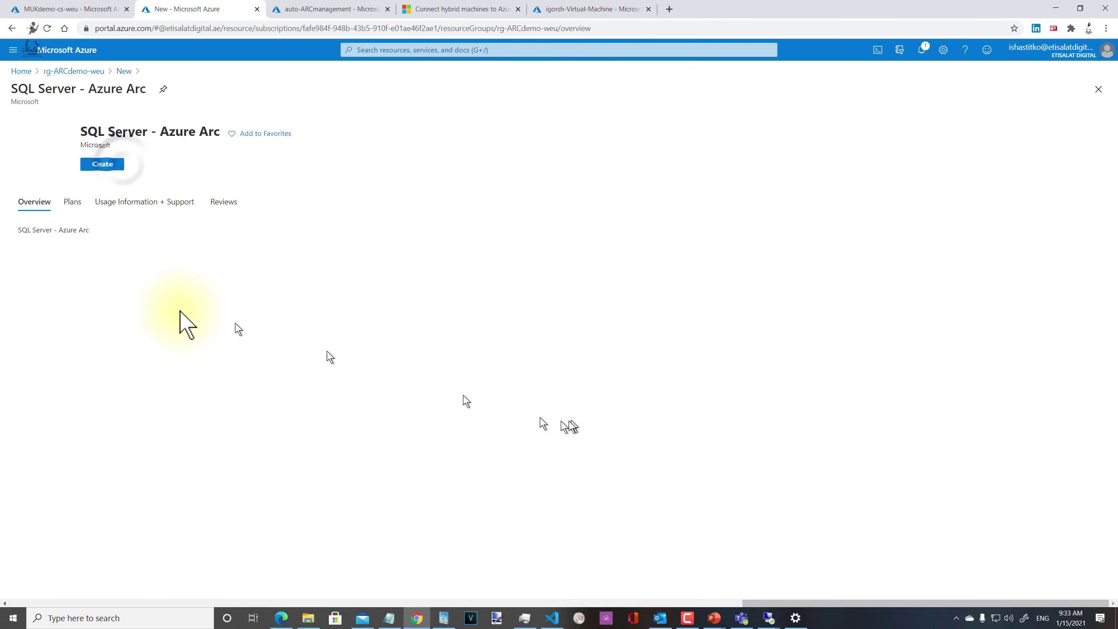
{"action": "left_click", "coordinate": [107, 169]}
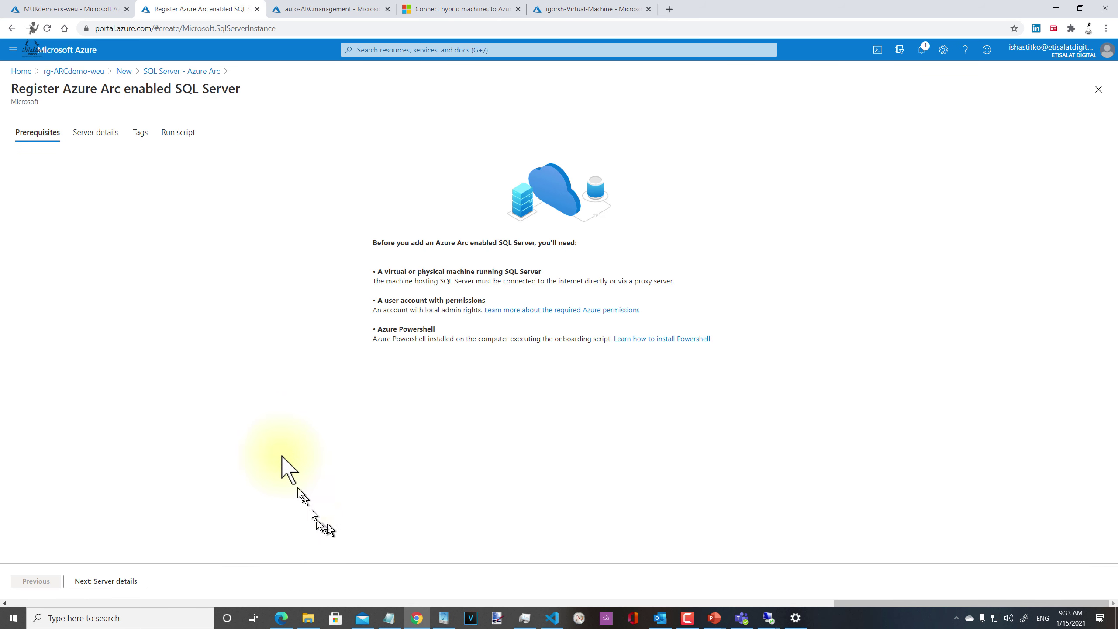
{"action": "left_click", "coordinate": [124, 581]}
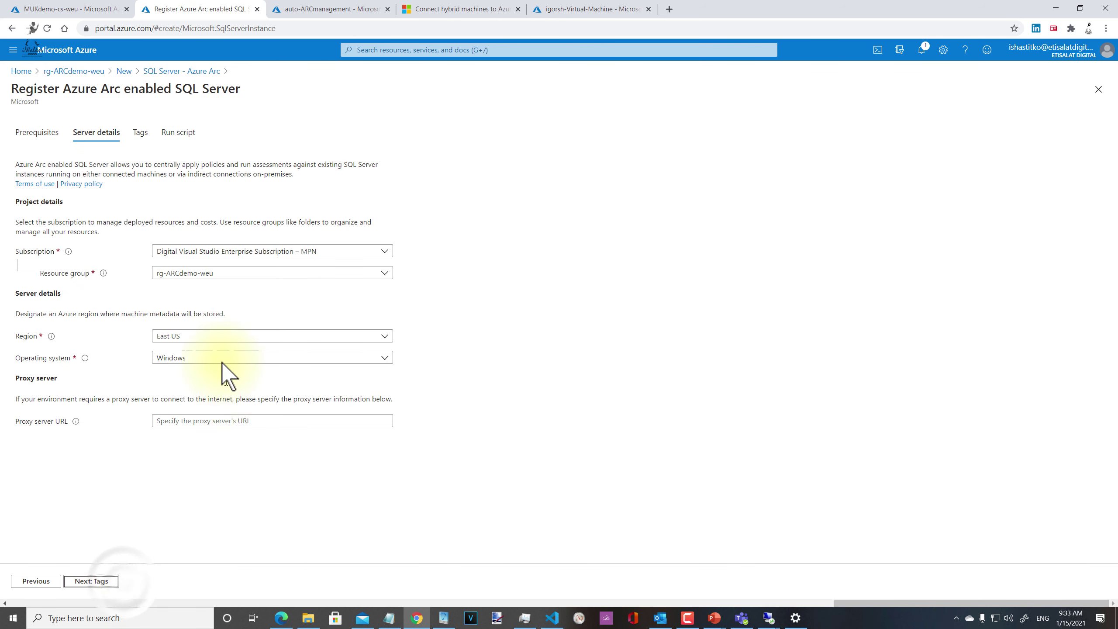
Step: Set the region to West Europe with Windows as the operating system, then advance to Tags
{"action": "left_click", "coordinate": [331, 337]}
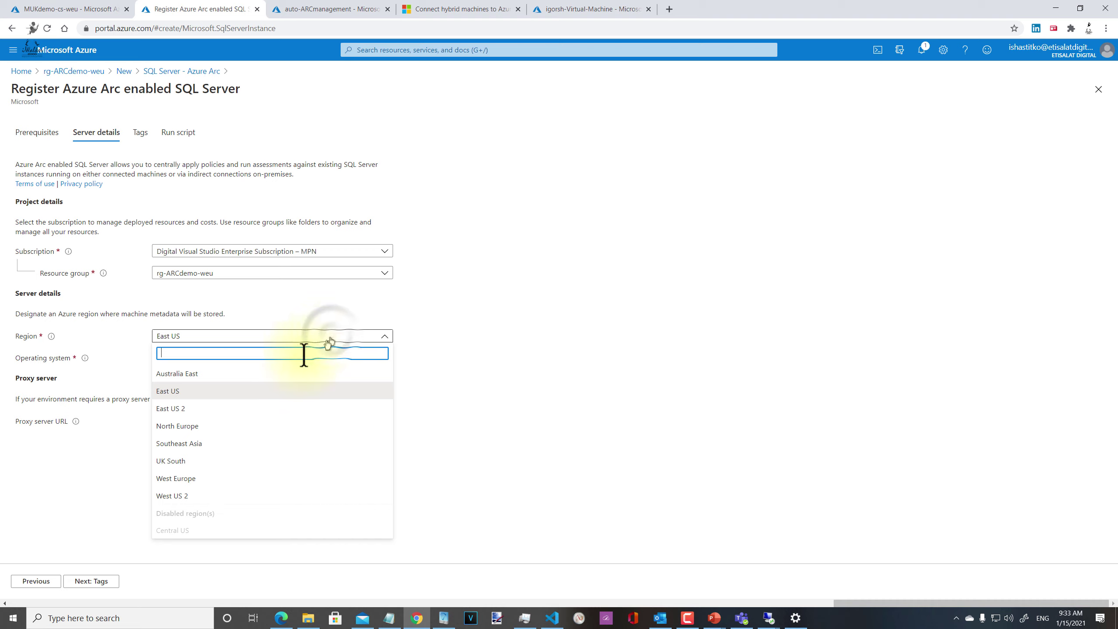
{"action": "left_click", "coordinate": [200, 481]}
{"action": "left_click", "coordinate": [224, 358]}
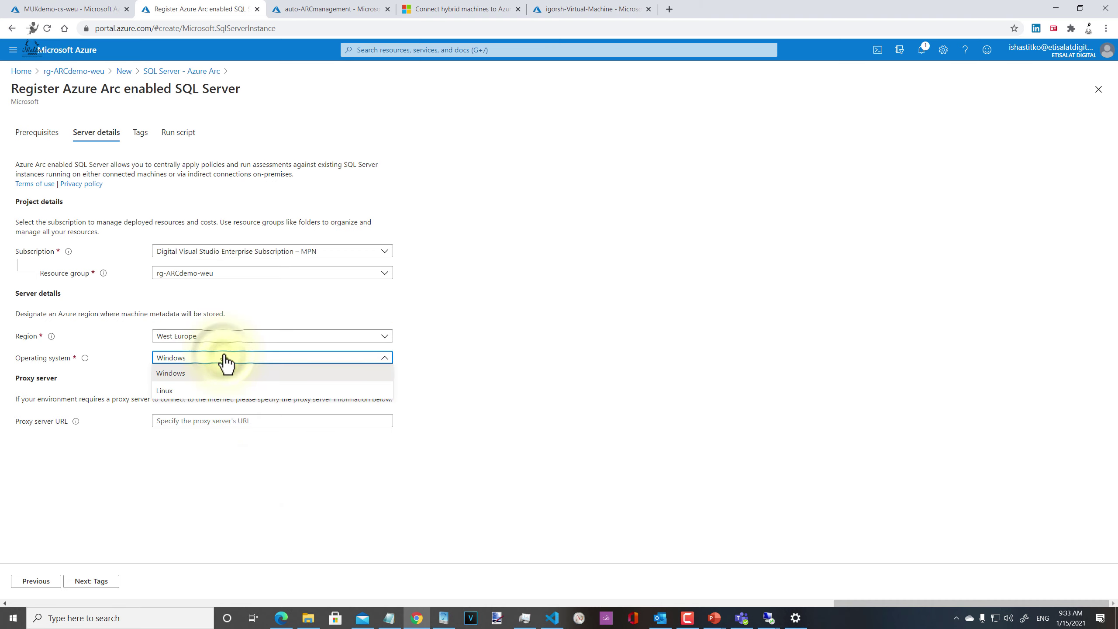
{"action": "left_click", "coordinate": [225, 372]}
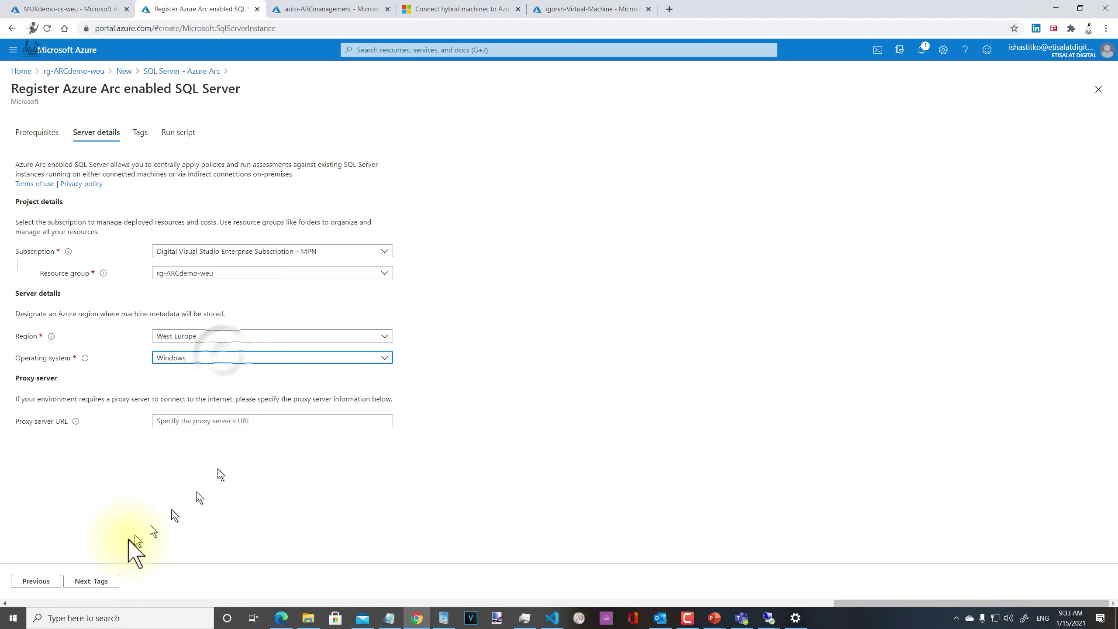
{"action": "left_click", "coordinate": [100, 581]}
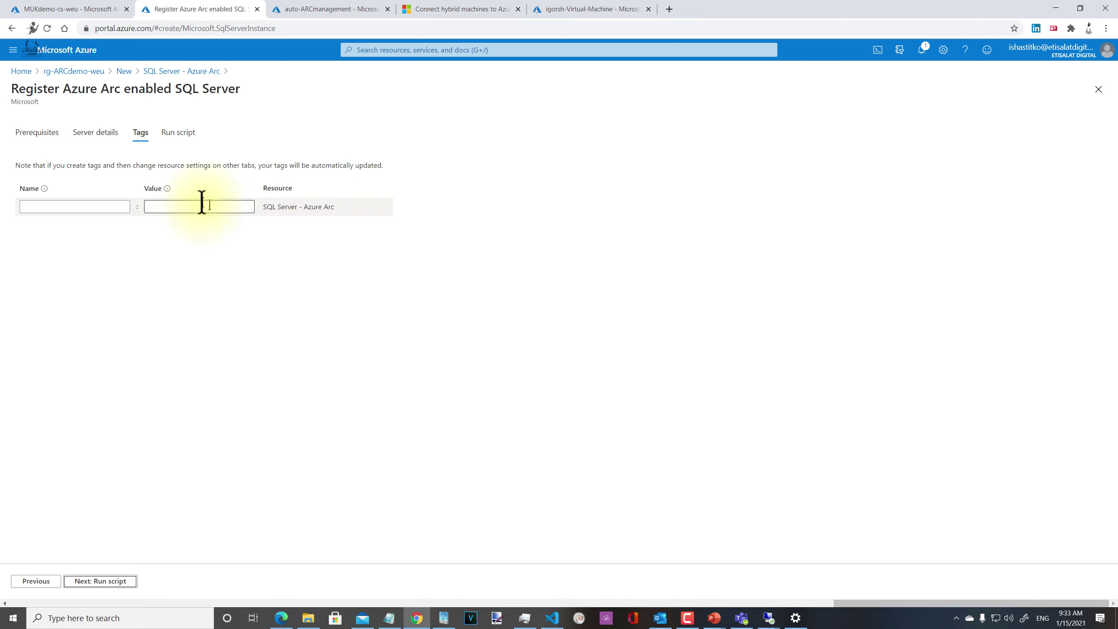
Step: Advance to Run script and copy the generated westeurope onboarding script to the clipboard
{"action": "left_click", "coordinate": [88, 582]}
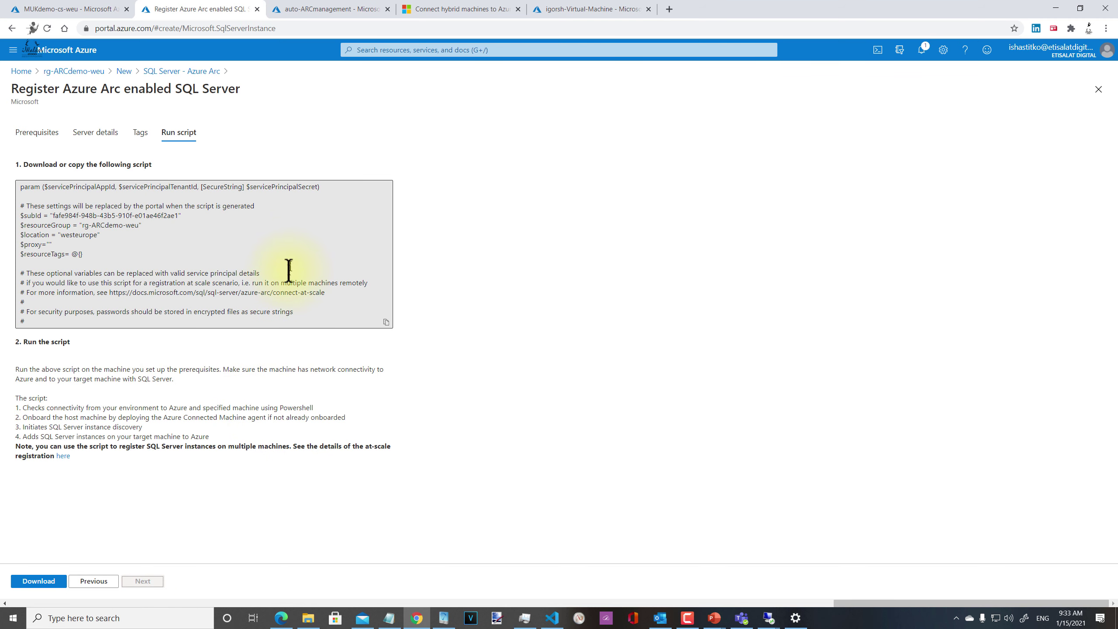
{"action": "left_click", "coordinate": [174, 234]}
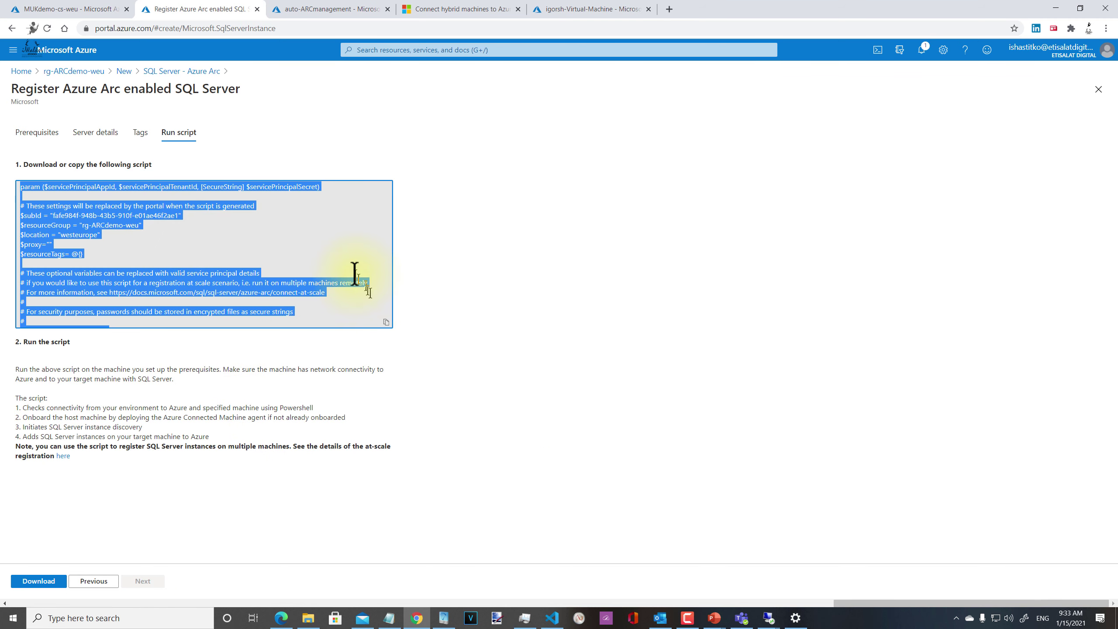
{"action": "left_click", "coordinate": [357, 276]}
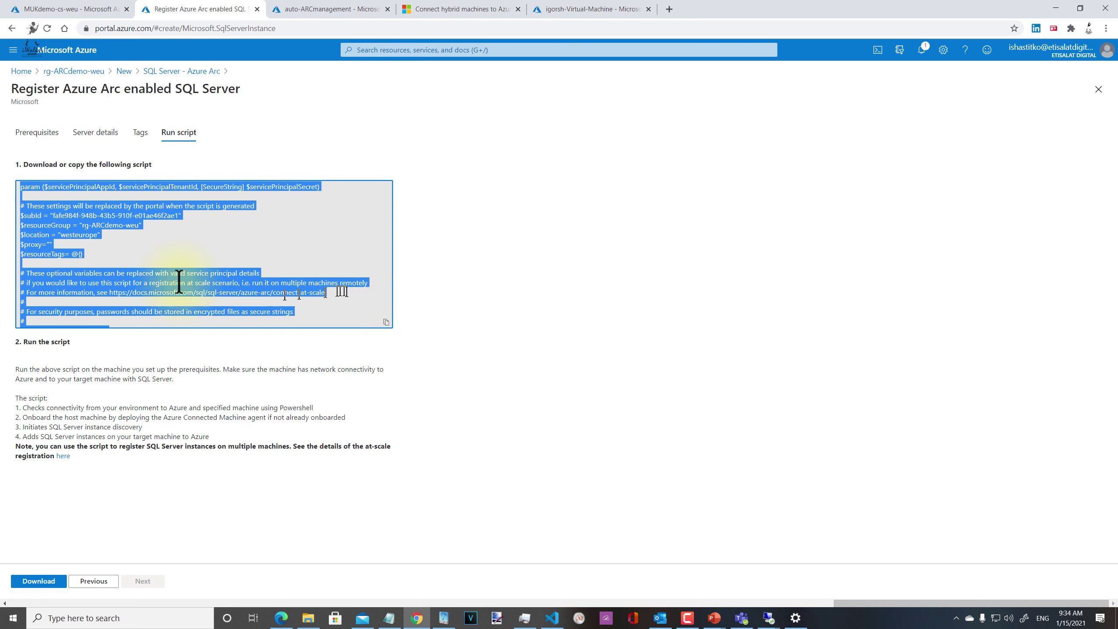
{"action": "left_click", "coordinate": [386, 321]}
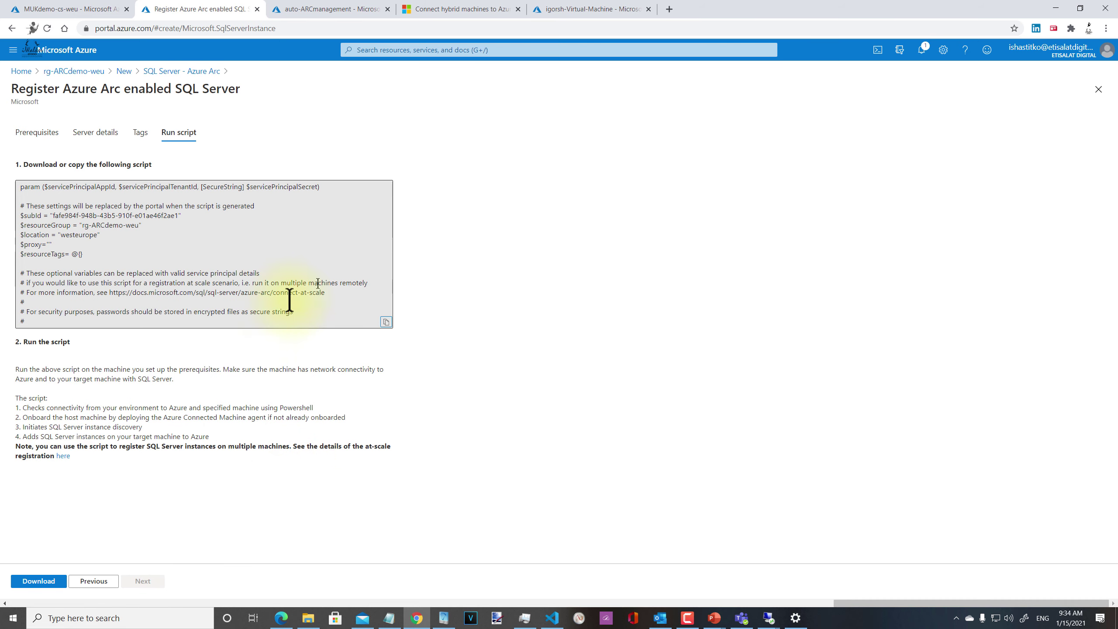
Step: Open Remote Desktop Connection, change the address to 192.168.1.42, and connect
{"action": "right_click", "coordinate": [768, 618]}
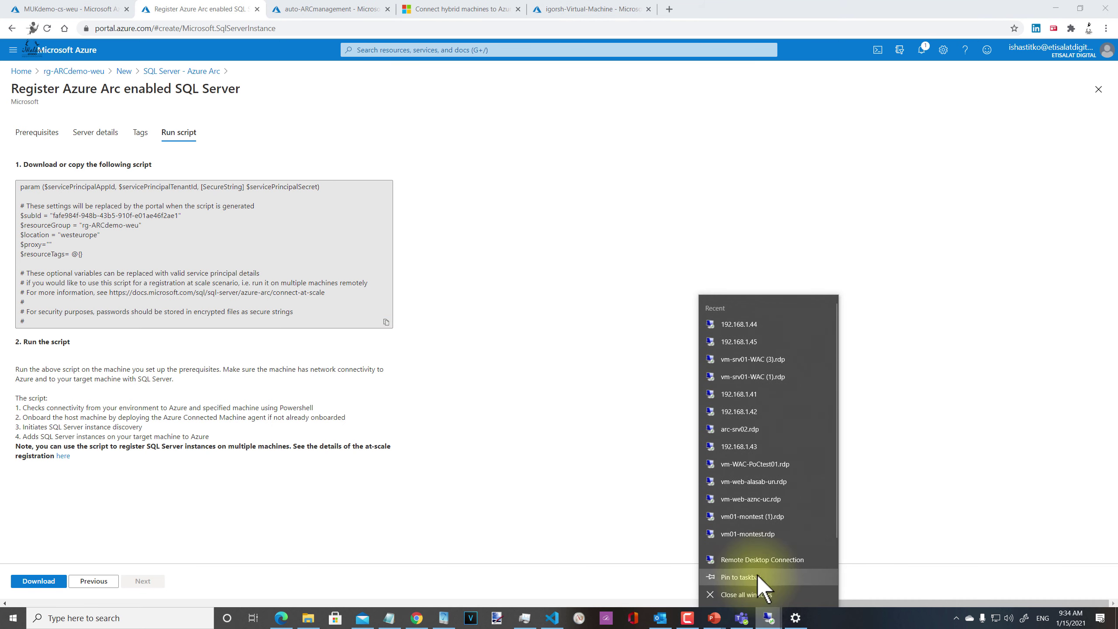
{"action": "left_click", "coordinate": [763, 560]}
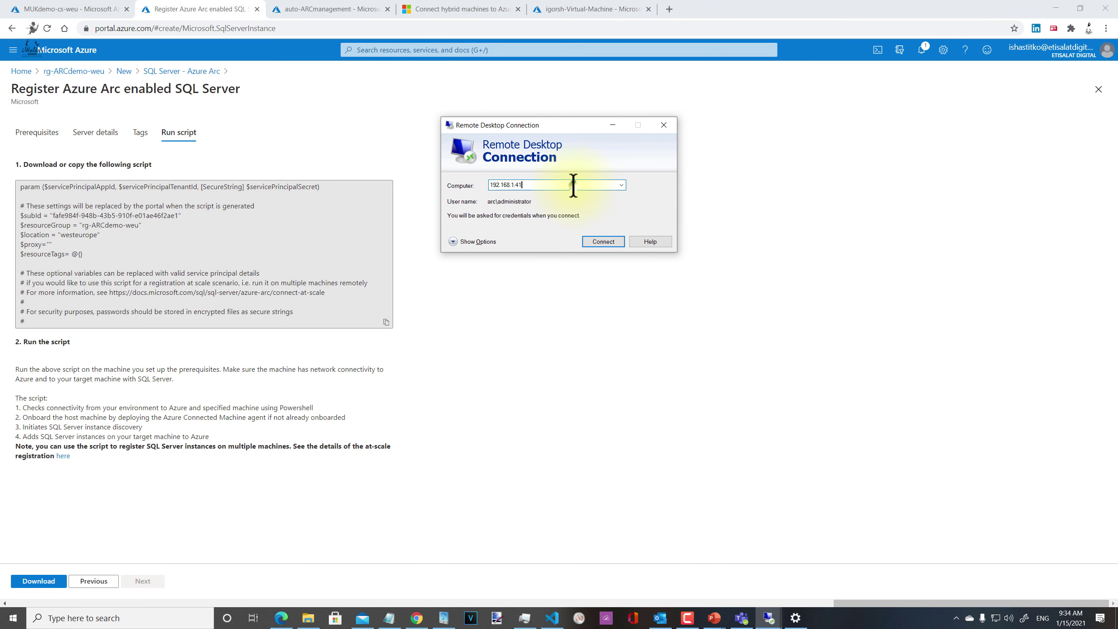
{"action": "key", "text": "BackSpace"}
{"action": "type", "text": "2"}
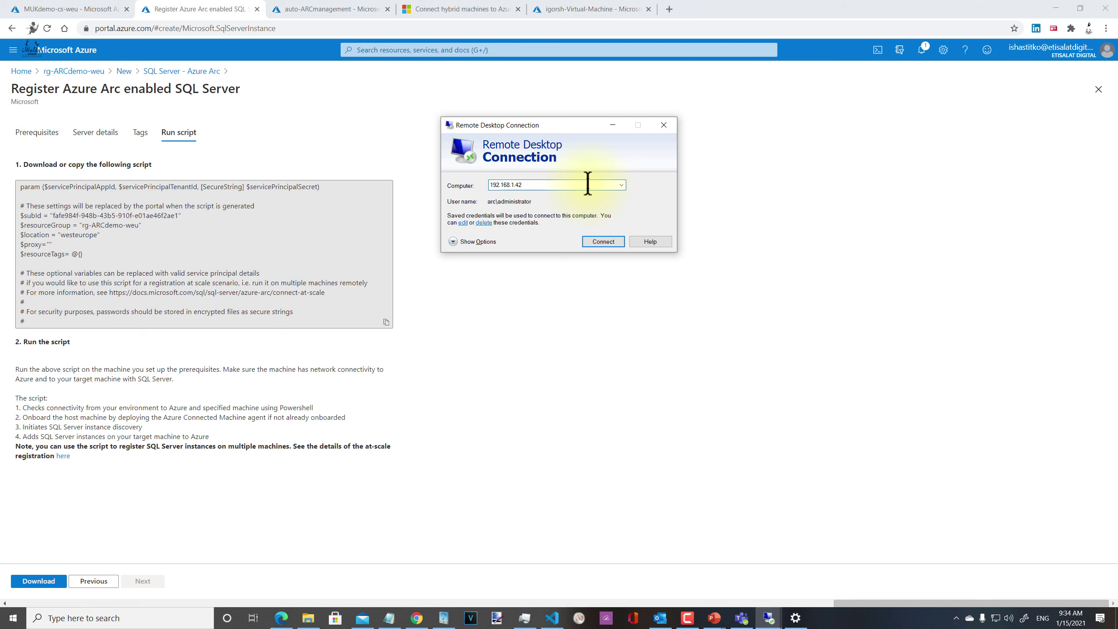
{"action": "key", "text": "Return"}
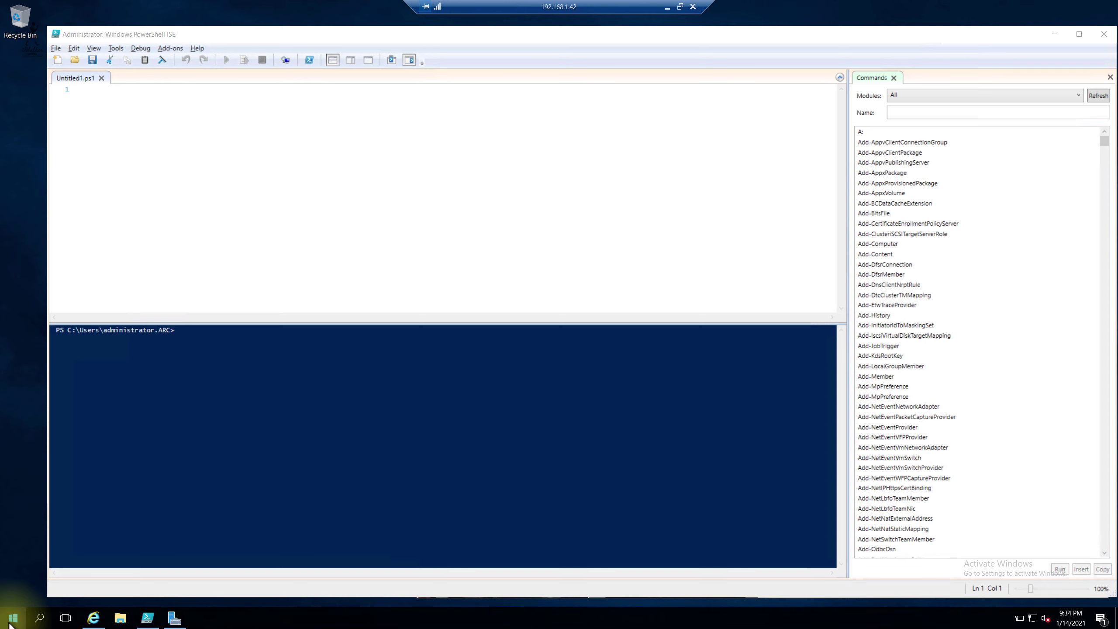
{"action": "left_click", "coordinate": [9, 621]}
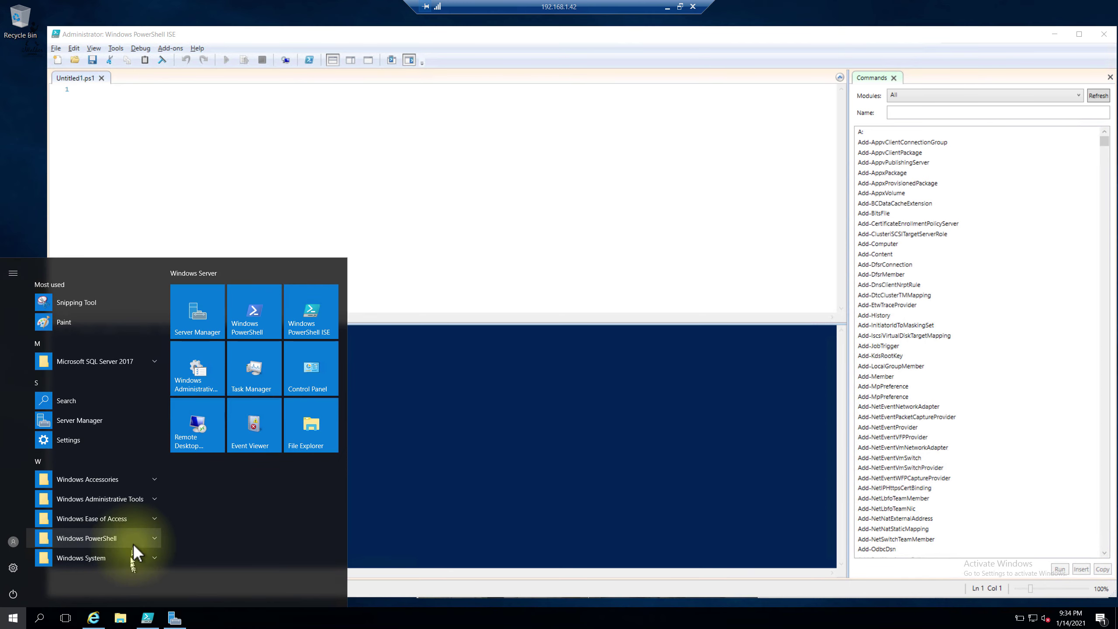
{"action": "left_click", "coordinate": [124, 360]}
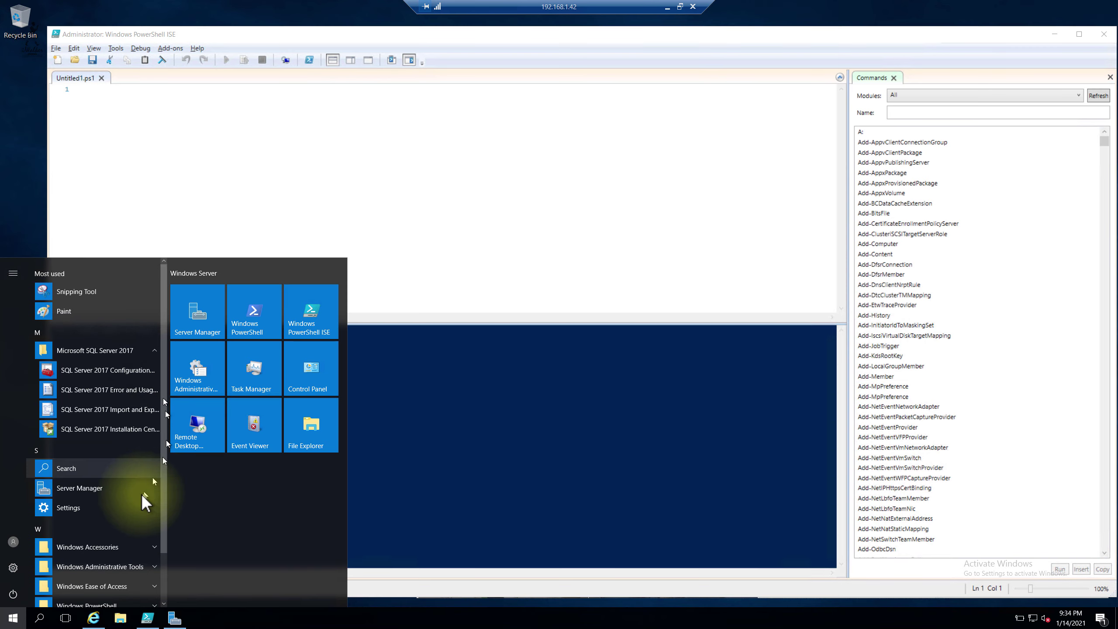
{"action": "left_click", "coordinate": [486, 296]}
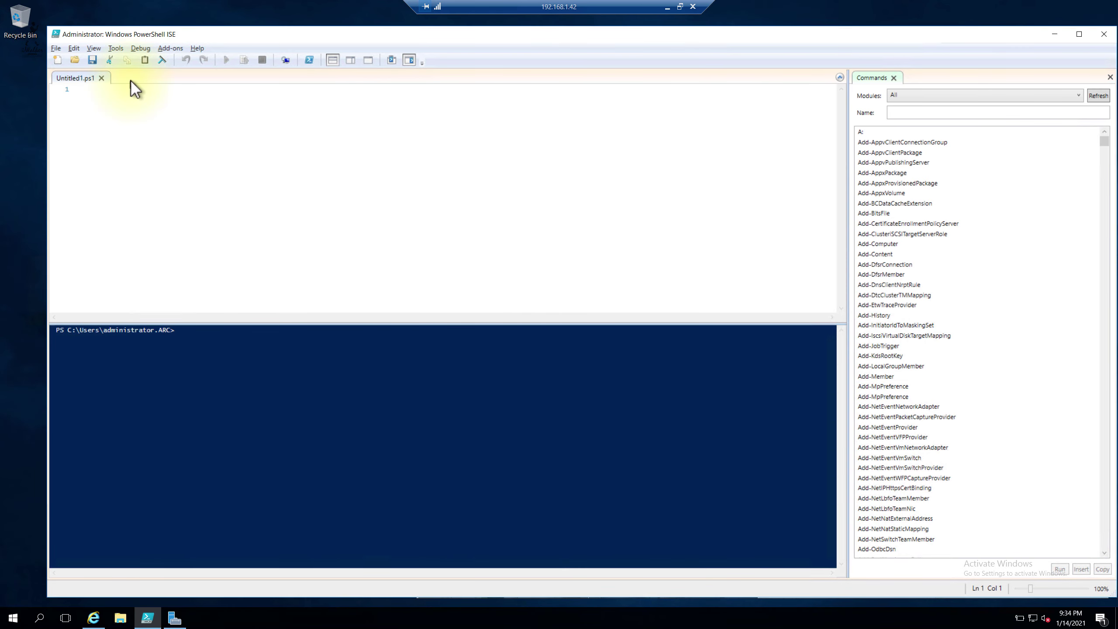
{"action": "left_click", "coordinate": [121, 93]}
Step: Paste the onboarding script into Untitled1.ps1, look it over, then launch Internet Explorer
{"action": "key", "text": "ctrl+v"}
{"action": "scroll", "coordinate": [410, 238], "scroll_direction": "up", "scroll_amount": 20}
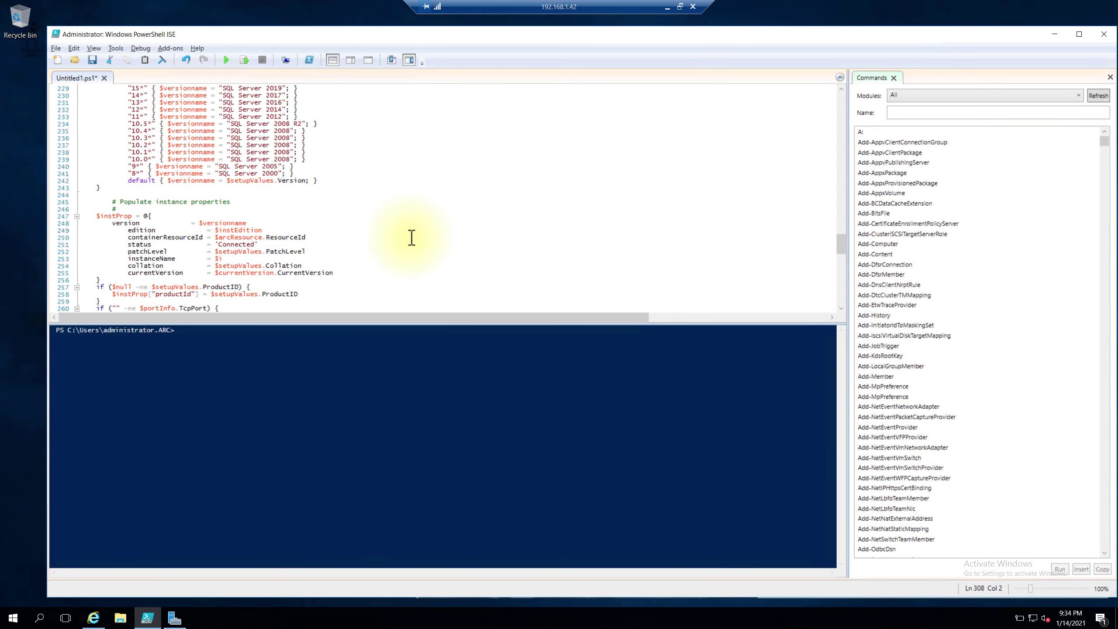
{"action": "scroll", "coordinate": [409, 244], "scroll_direction": "up", "scroll_amount": 20}
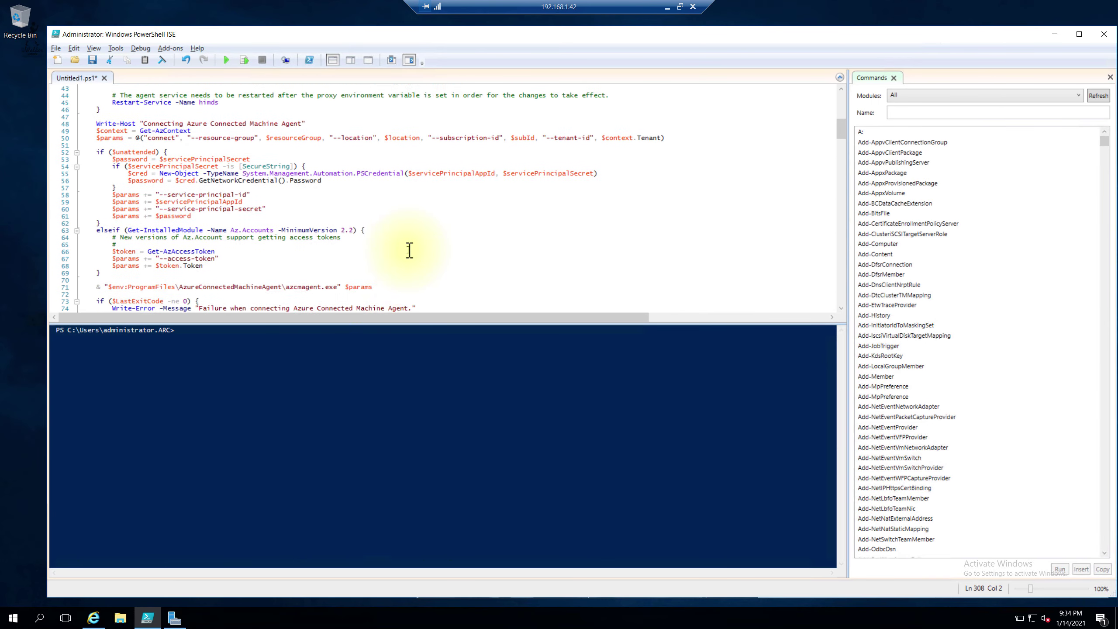
{"action": "scroll", "coordinate": [407, 255], "scroll_direction": "up", "scroll_amount": 9}
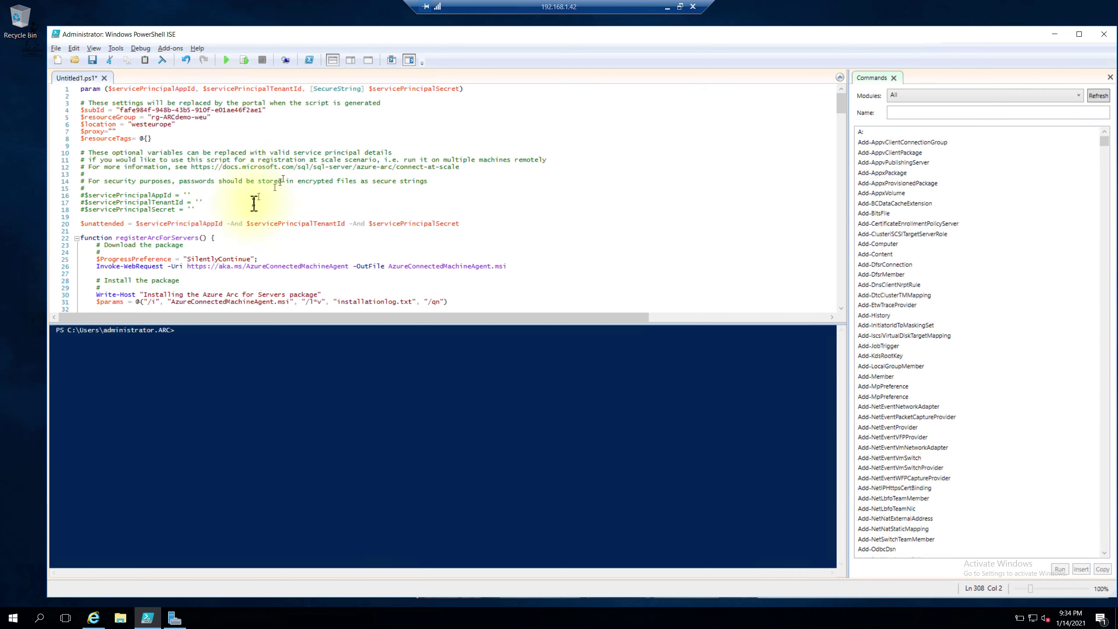
{"action": "scroll", "coordinate": [181, 184], "scroll_direction": "down", "scroll_amount": 5}
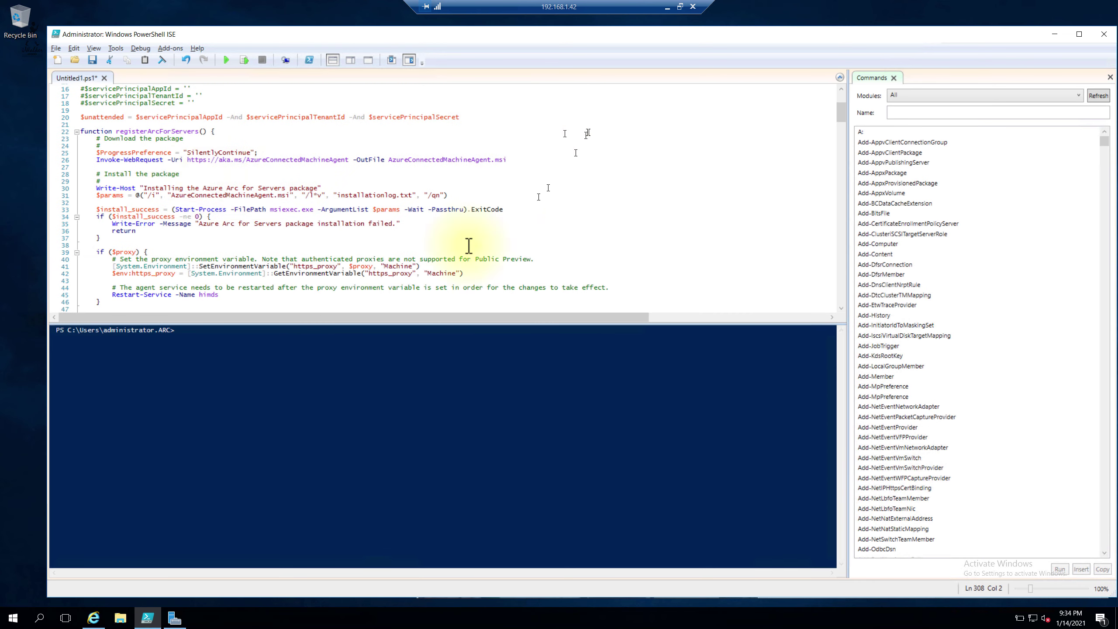
{"action": "scroll", "coordinate": [469, 245], "scroll_direction": "down", "scroll_amount": 20}
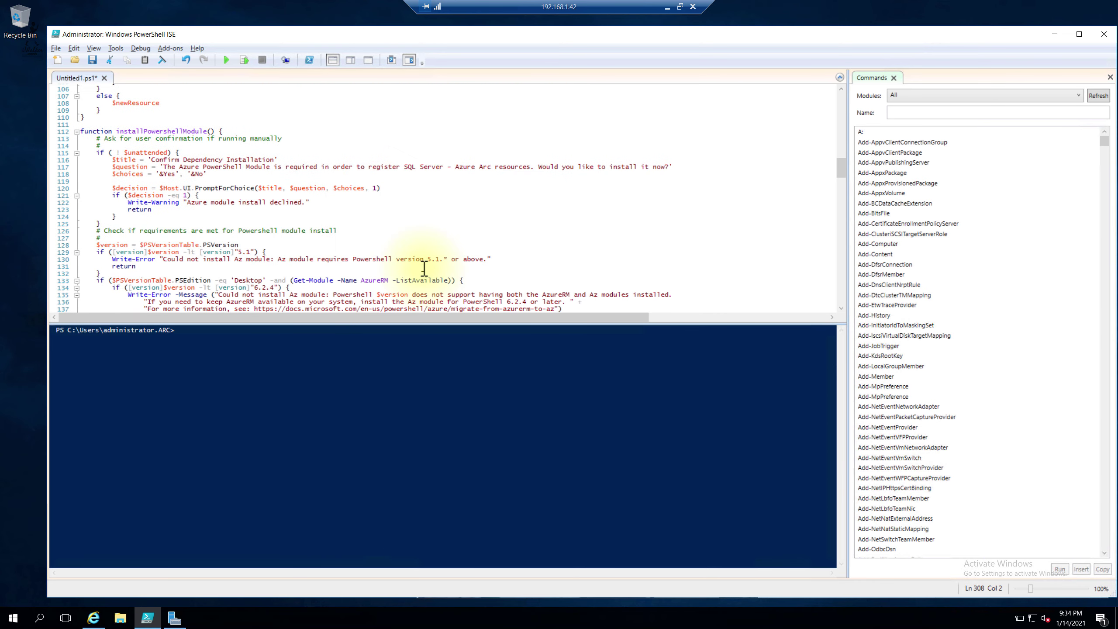
{"action": "scroll", "coordinate": [424, 268], "scroll_direction": "down", "scroll_amount": 6}
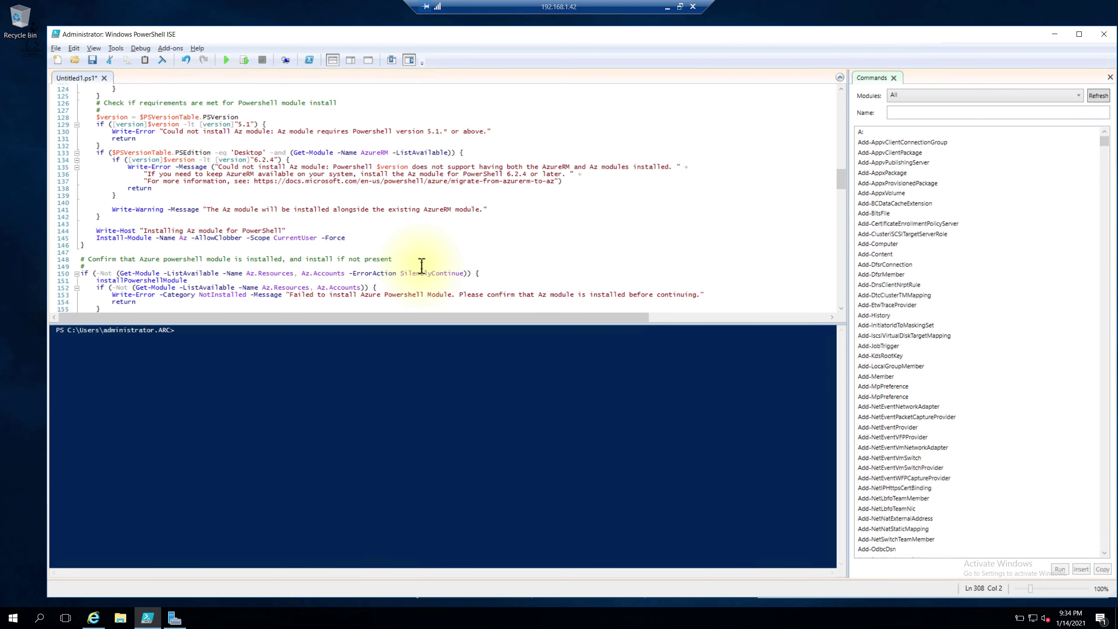
{"action": "scroll", "coordinate": [336, 205], "scroll_direction": "down", "scroll_amount": 2}
{"action": "scroll", "coordinate": [337, 210], "scroll_direction": "down", "scroll_amount": 9}
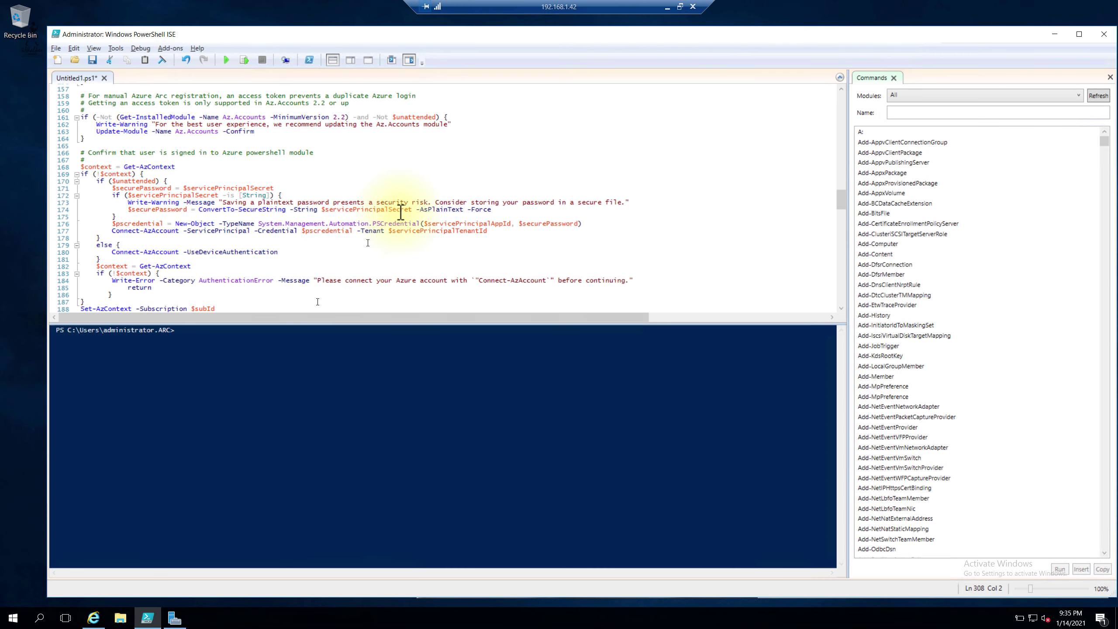
{"action": "scroll", "coordinate": [401, 212], "scroll_direction": "down", "scroll_amount": 3}
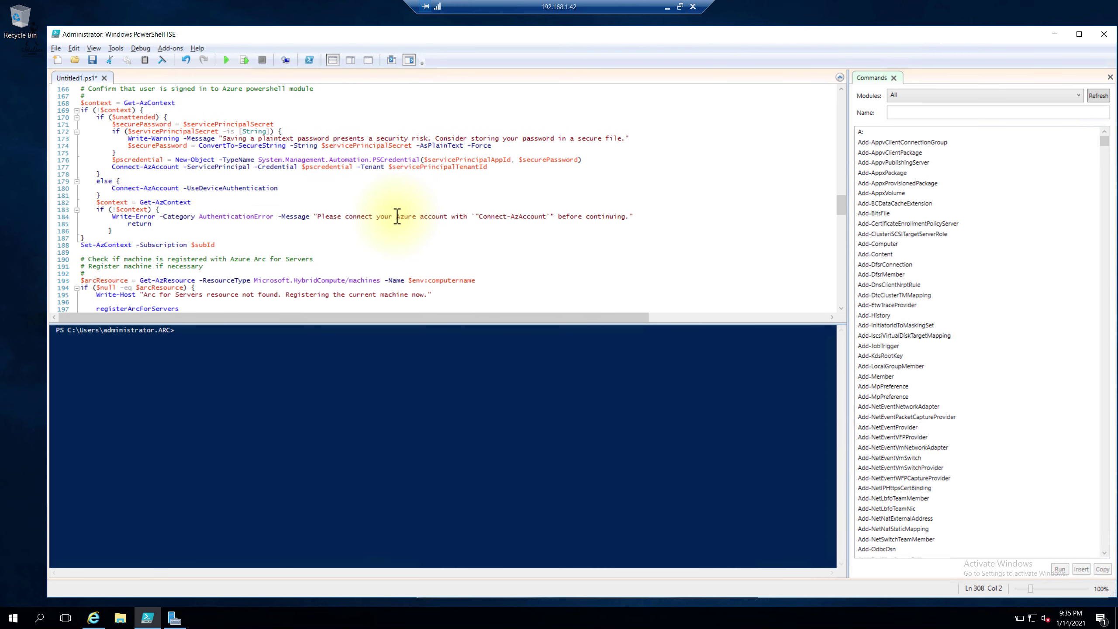
{"action": "scroll", "coordinate": [394, 220], "scroll_direction": "down", "scroll_amount": 11}
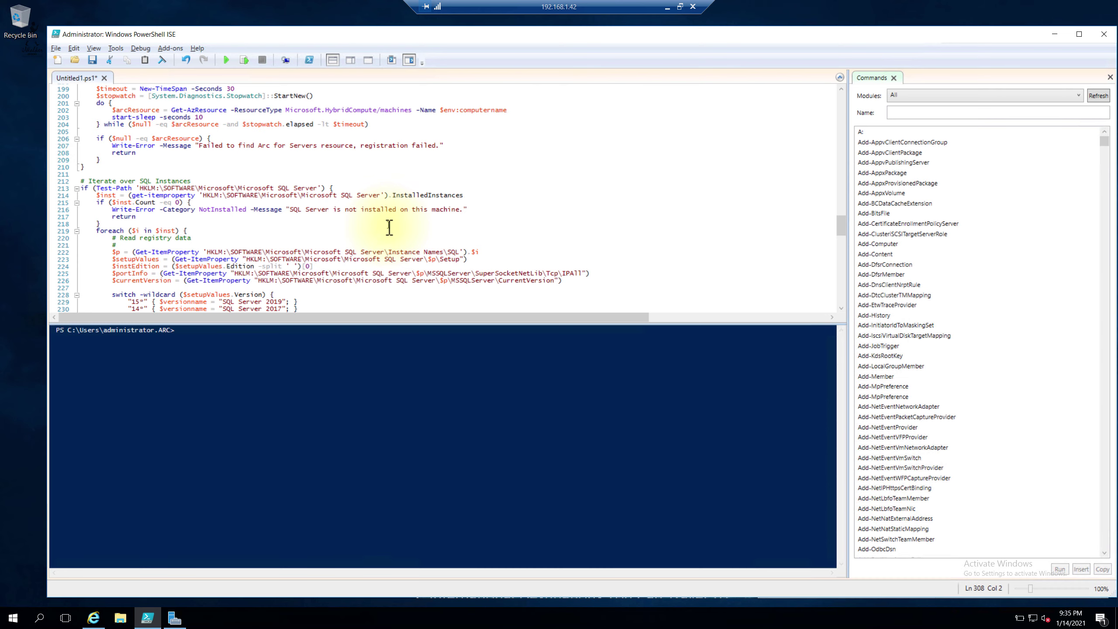
{"action": "scroll", "coordinate": [390, 228], "scroll_direction": "down", "scroll_amount": 8}
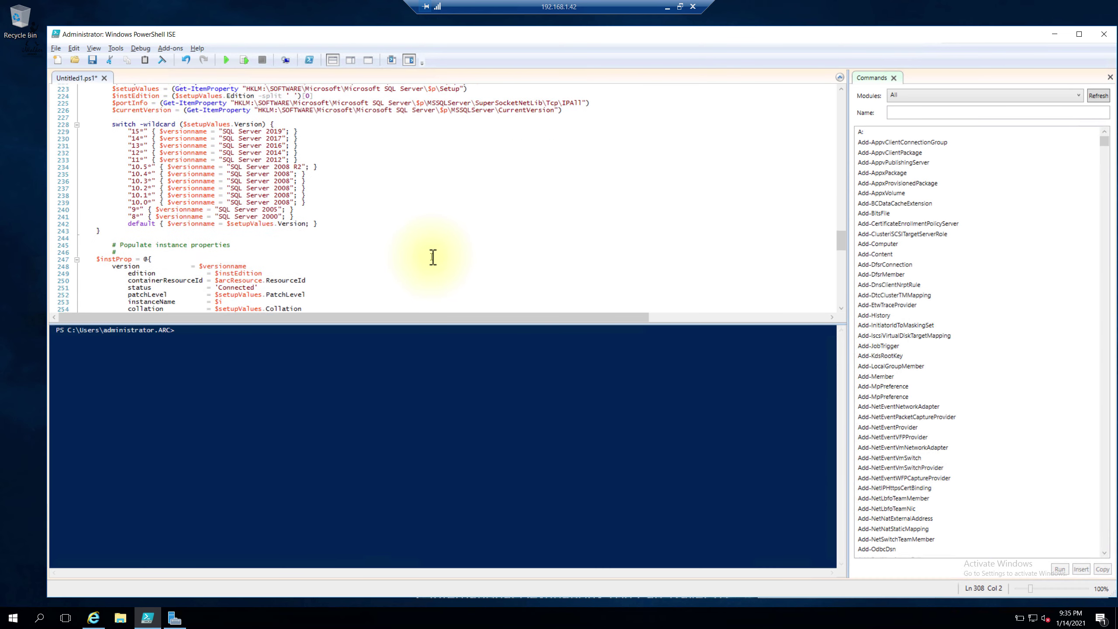
{"action": "scroll", "coordinate": [434, 257], "scroll_direction": "down", "scroll_amount": 20}
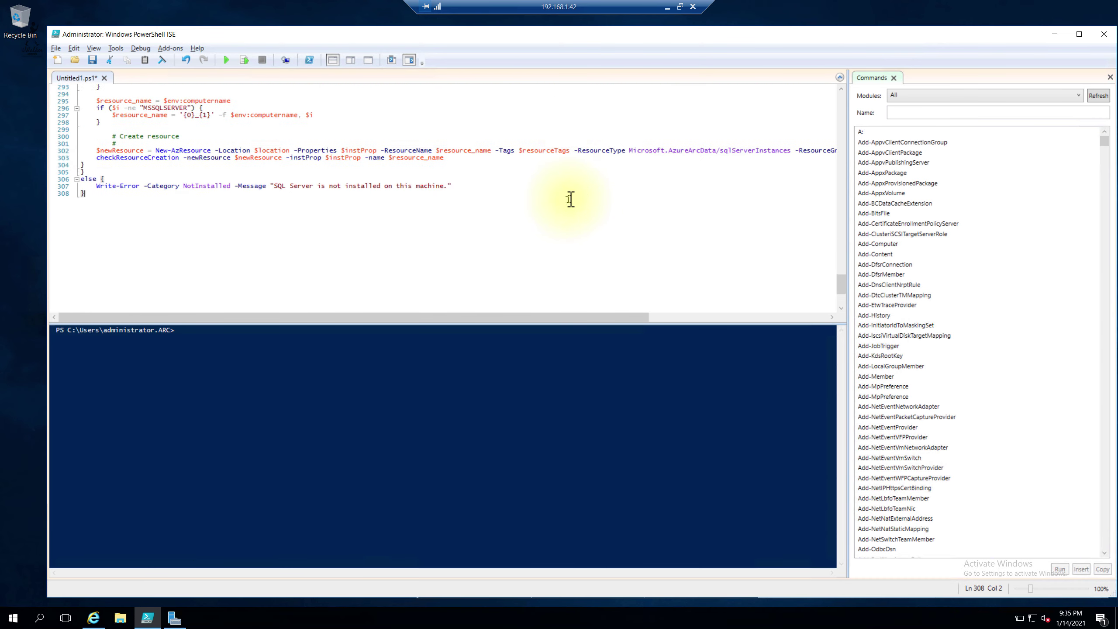
{"action": "scroll", "coordinate": [570, 200], "scroll_direction": "up", "scroll_amount": 6}
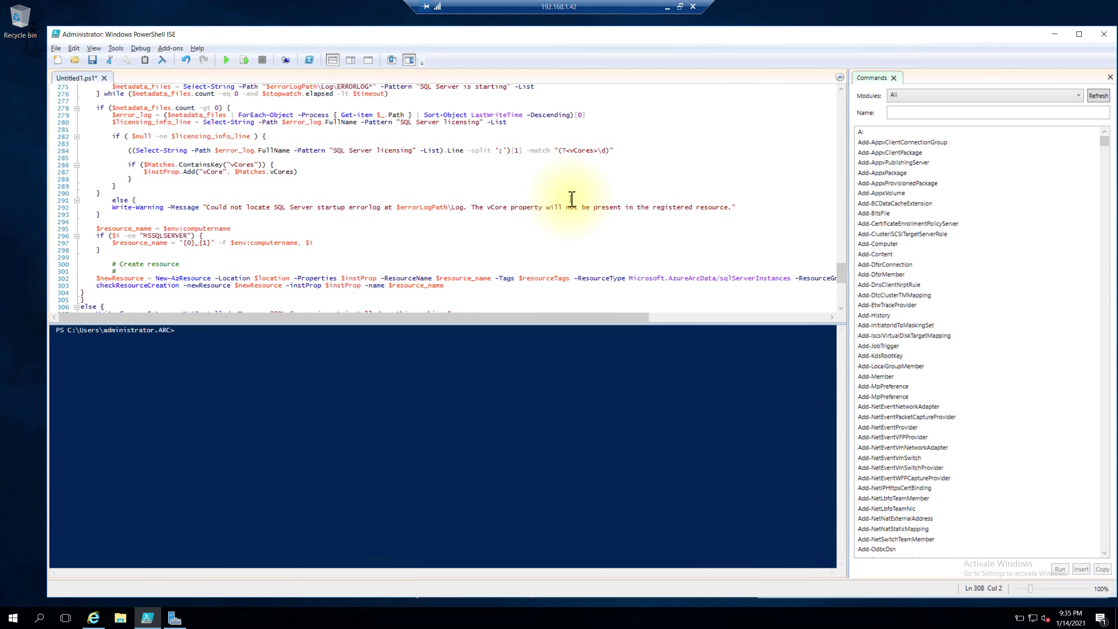
{"action": "left_click", "coordinate": [95, 621]}
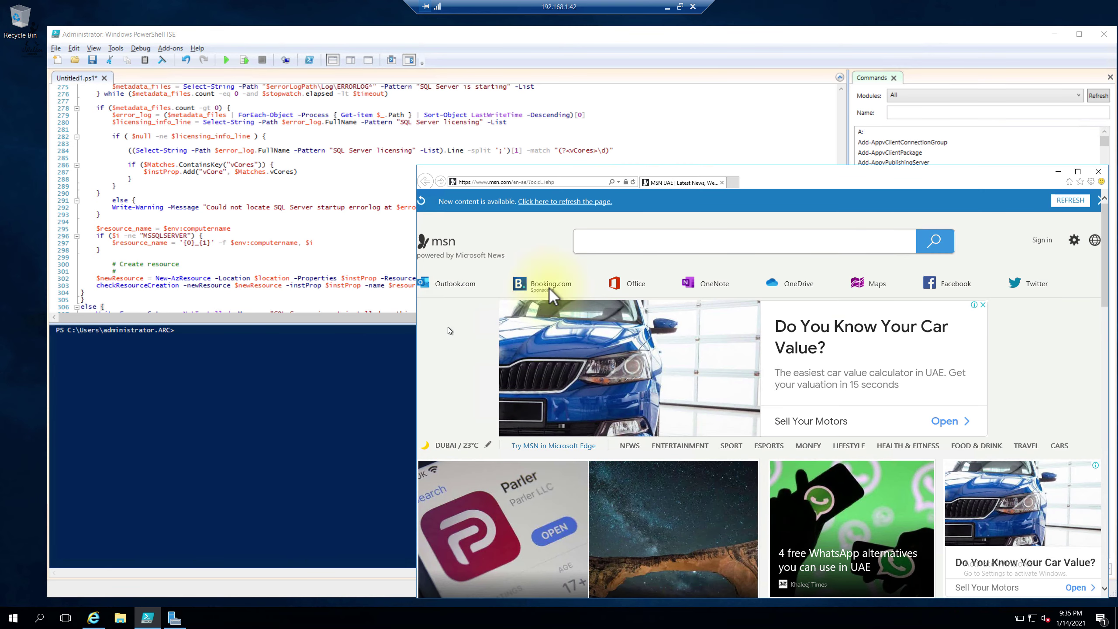
Step: Run the pasted script and approve installing the Azure PowerShell module and the NuGet provider
{"action": "left_click", "coordinate": [333, 238]}
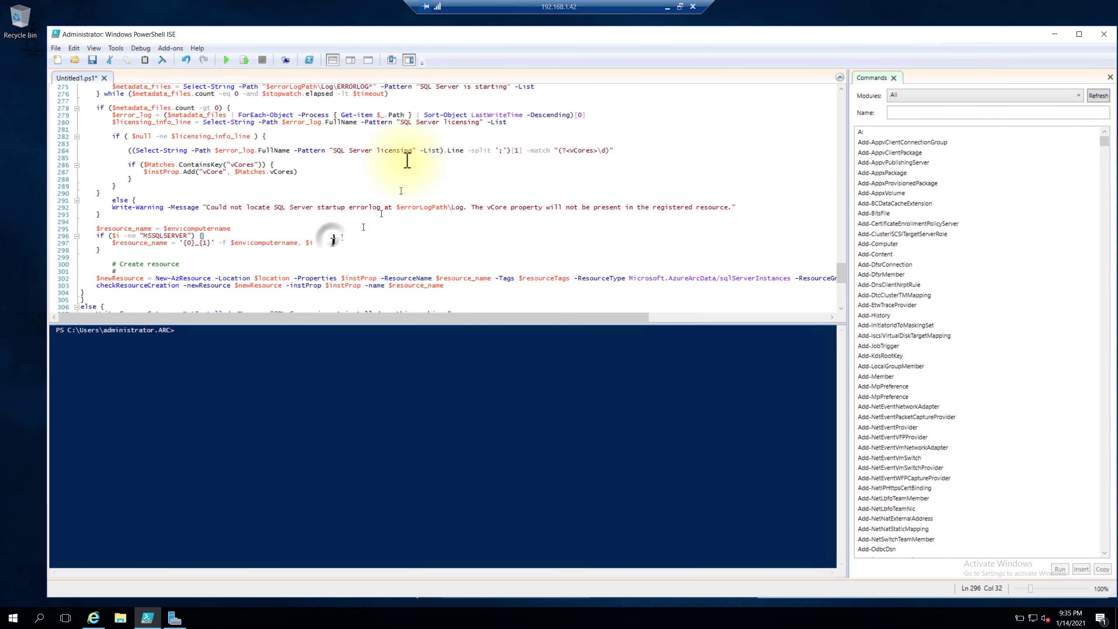
{"action": "left_click", "coordinate": [227, 61]}
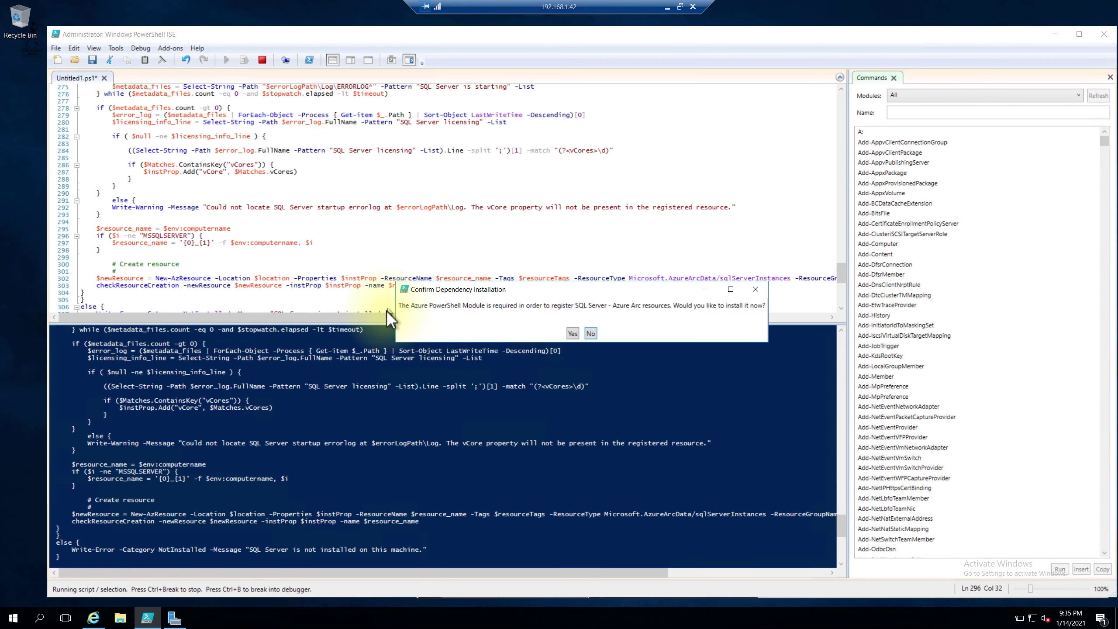
{"action": "left_click", "coordinate": [572, 334]}
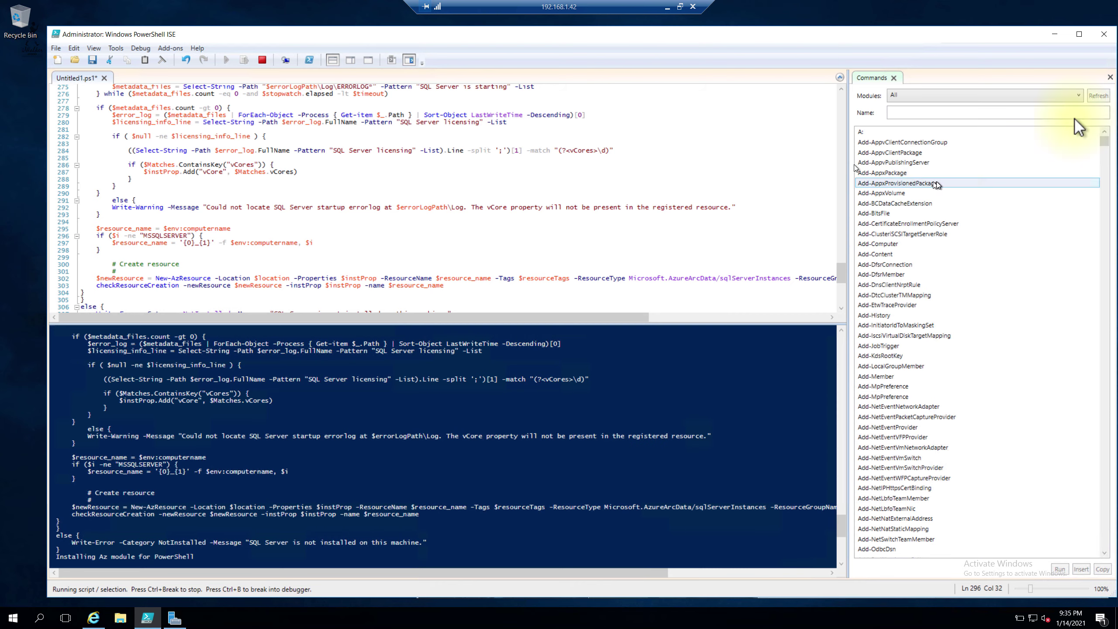
{"action": "left_click", "coordinate": [668, 8]}
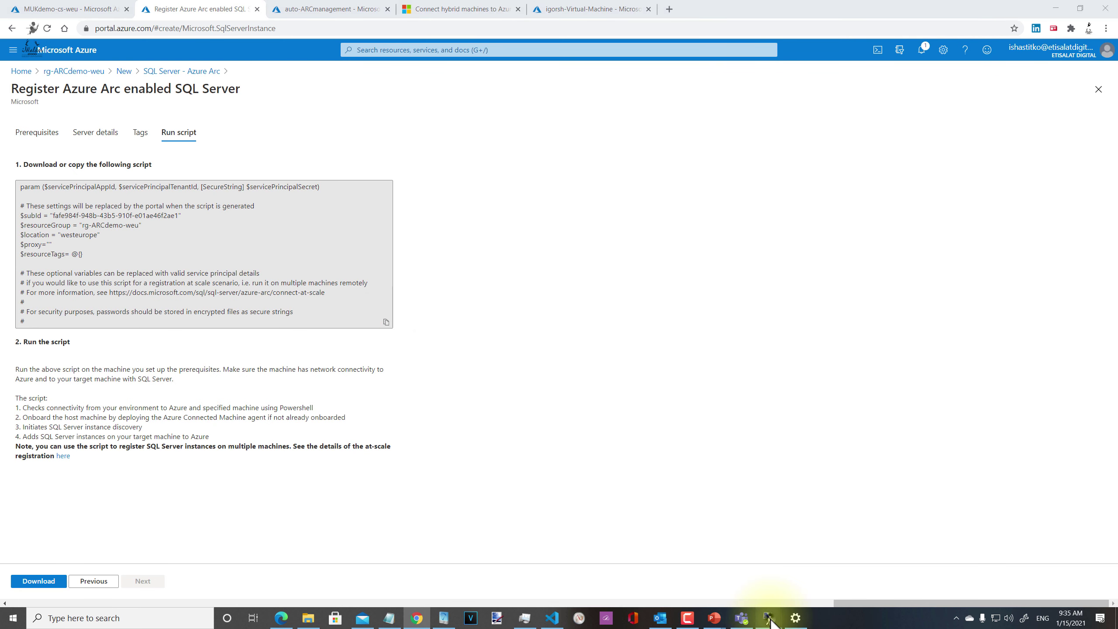
{"action": "mouse_move", "coordinate": [769, 618]}
{"action": "left_click", "coordinate": [828, 580]}
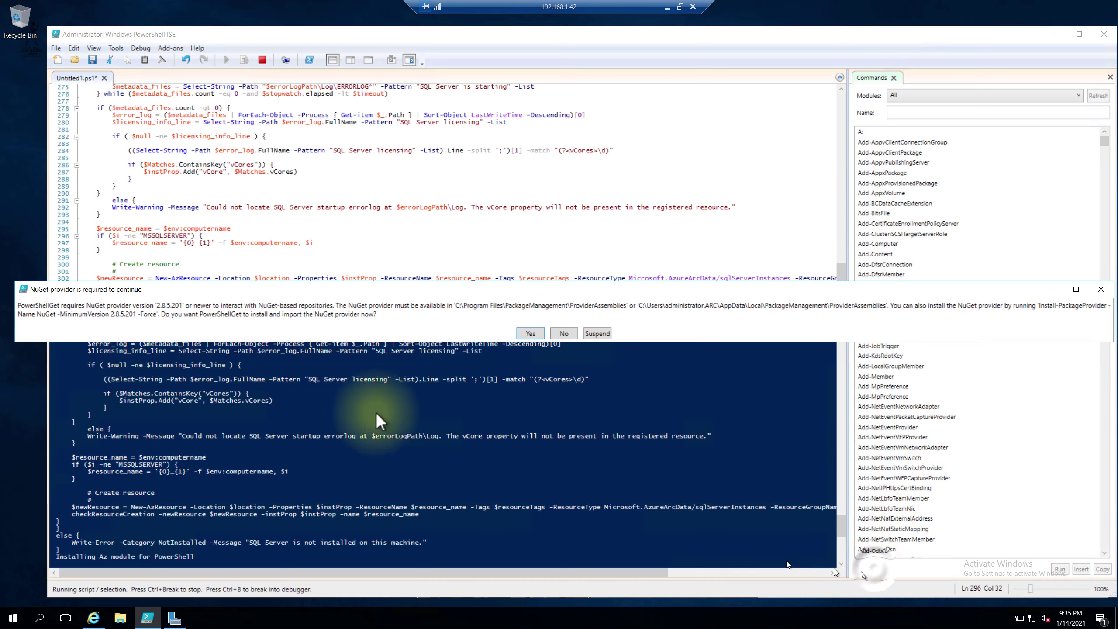
{"action": "left_click", "coordinate": [529, 334]}
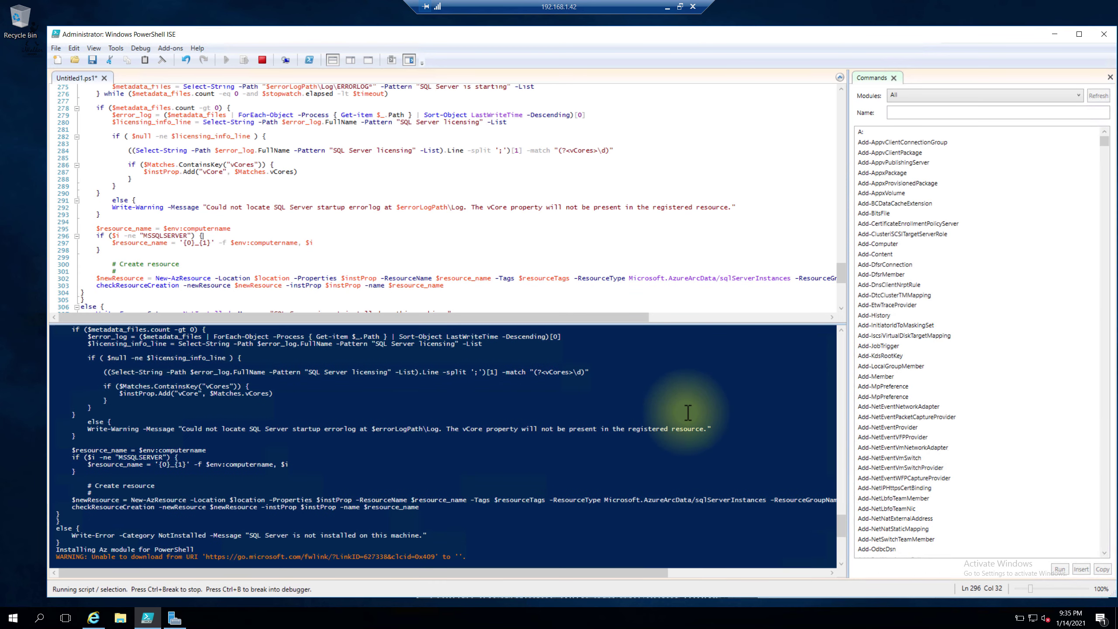